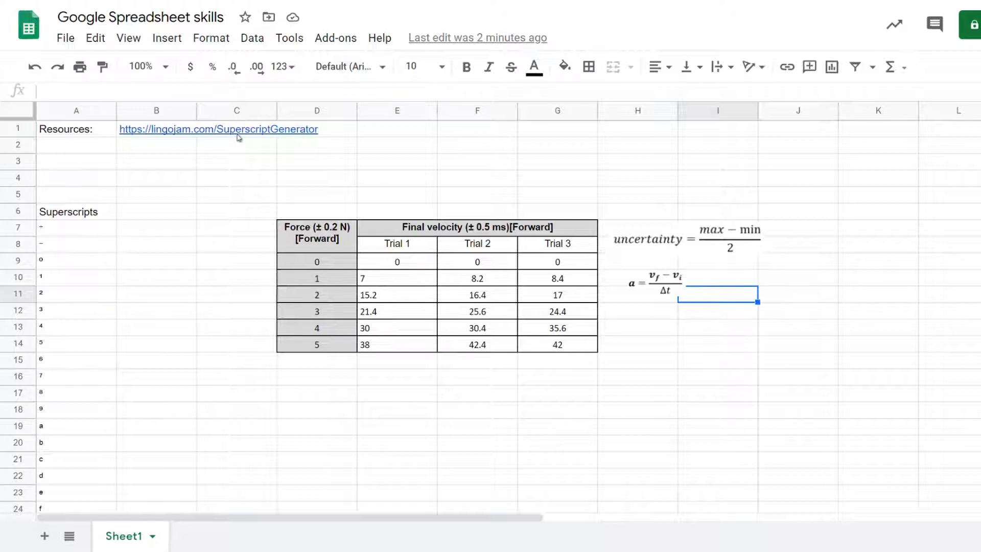
click(239, 136)
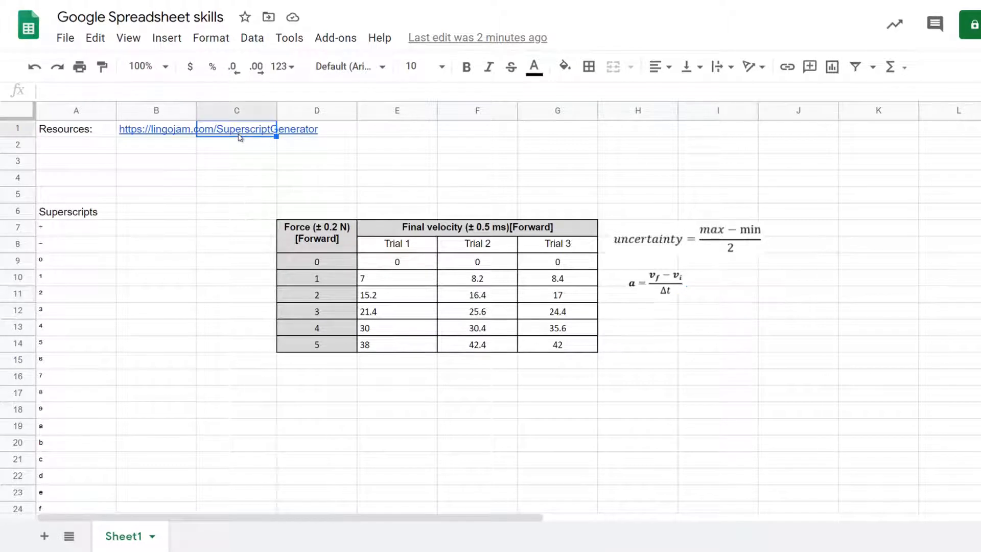
click(148, 134)
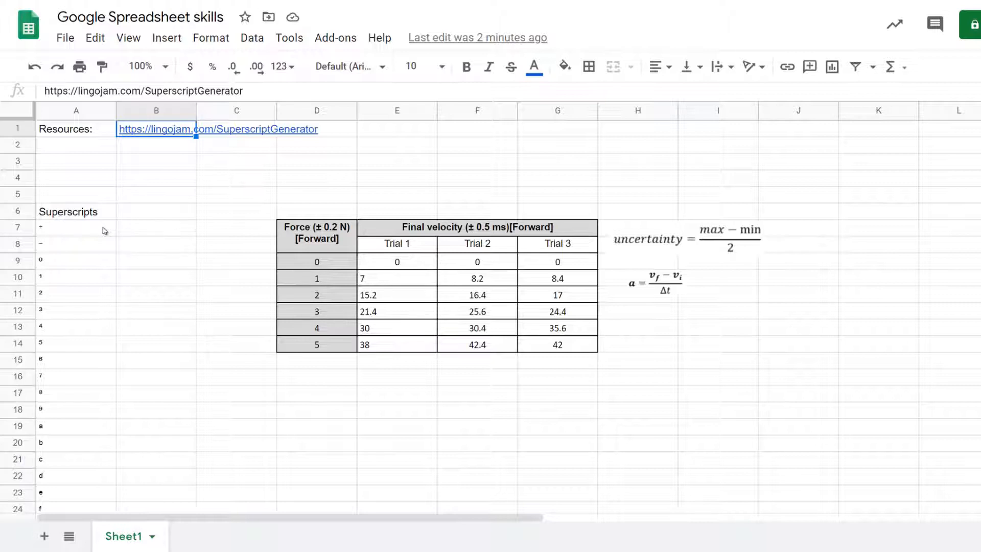
click(171, 177)
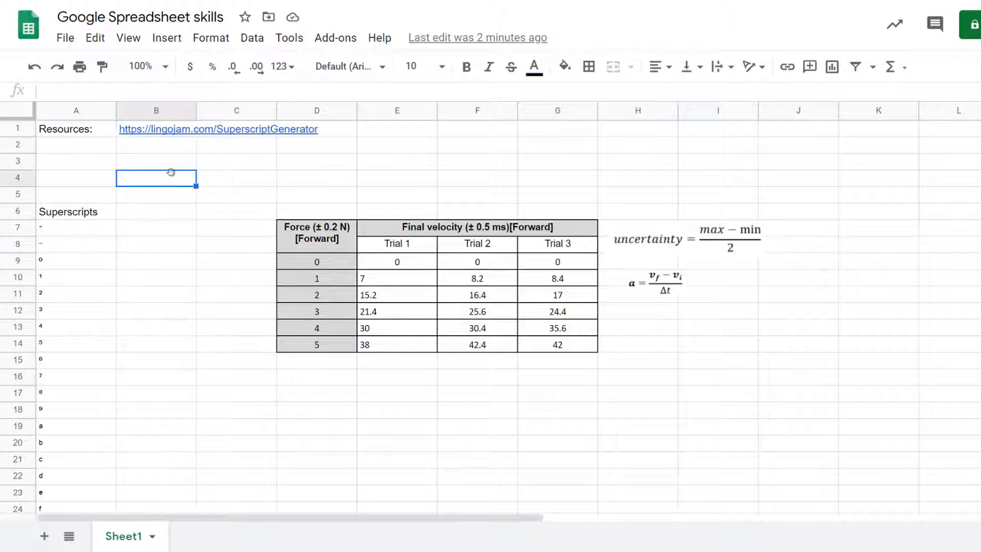
Step: Enter the unit m/s^2 in cell B3, using a caret for the exponent
click(172, 163)
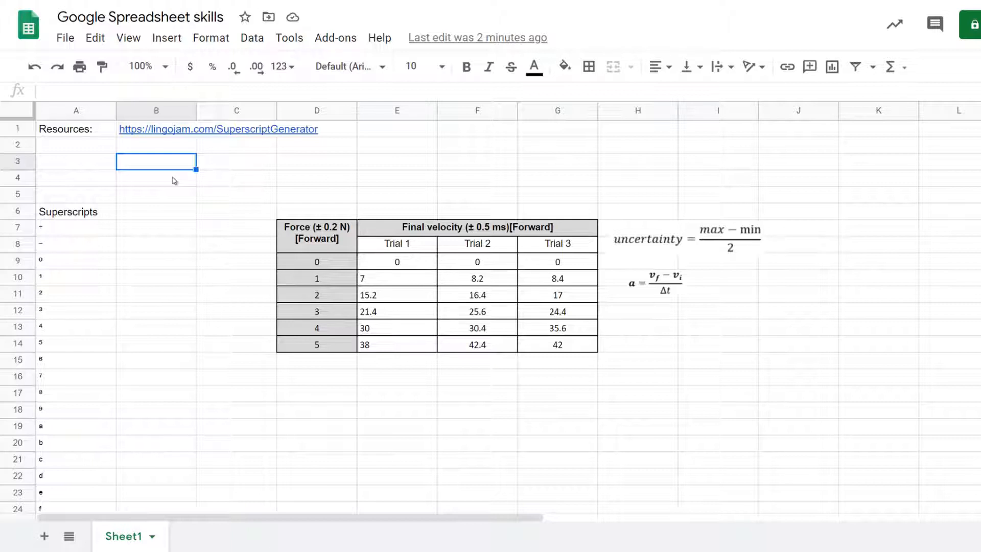
text(m/s^2)
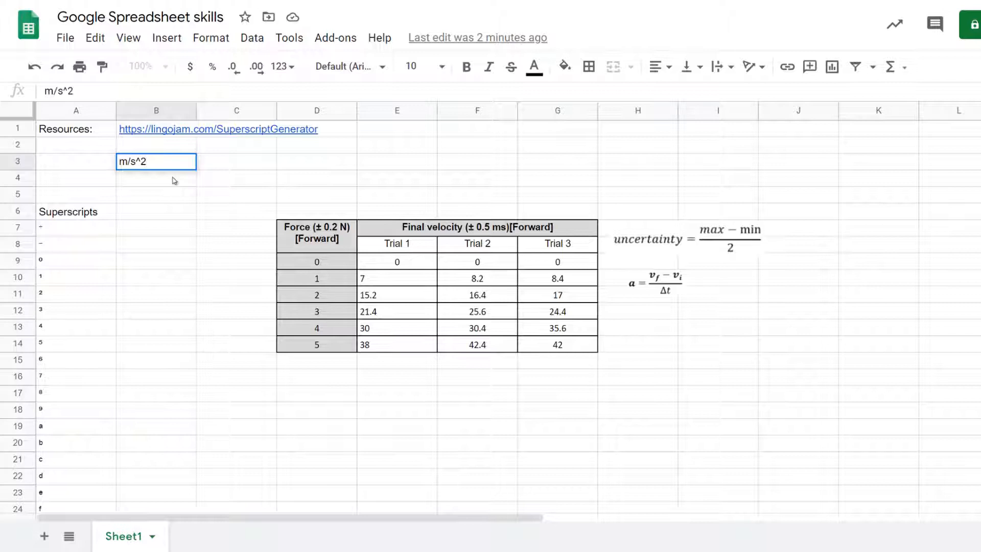
key(Tab)
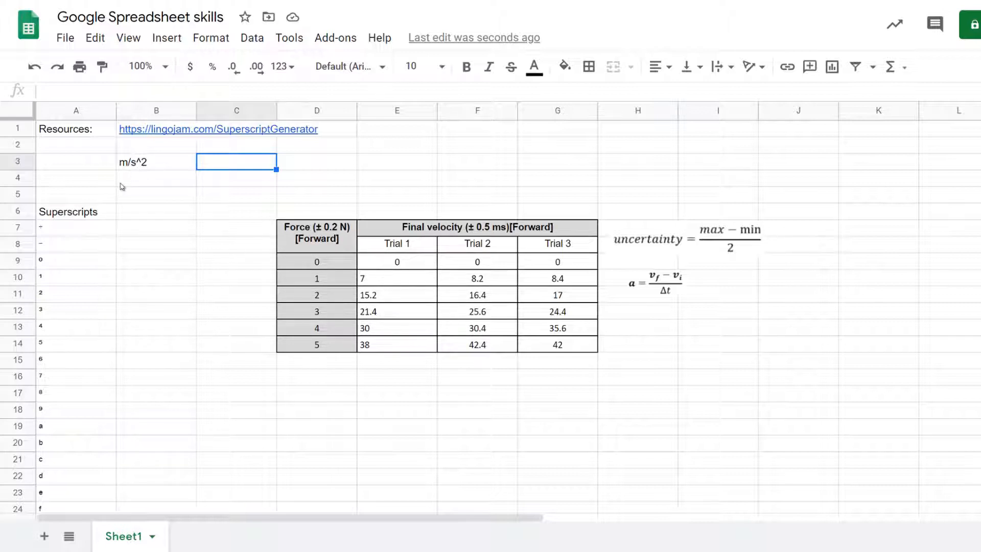
Step: Enter m/s² in cell C3, copying the superscript 2 from the Superscripts list in A11
text(m)
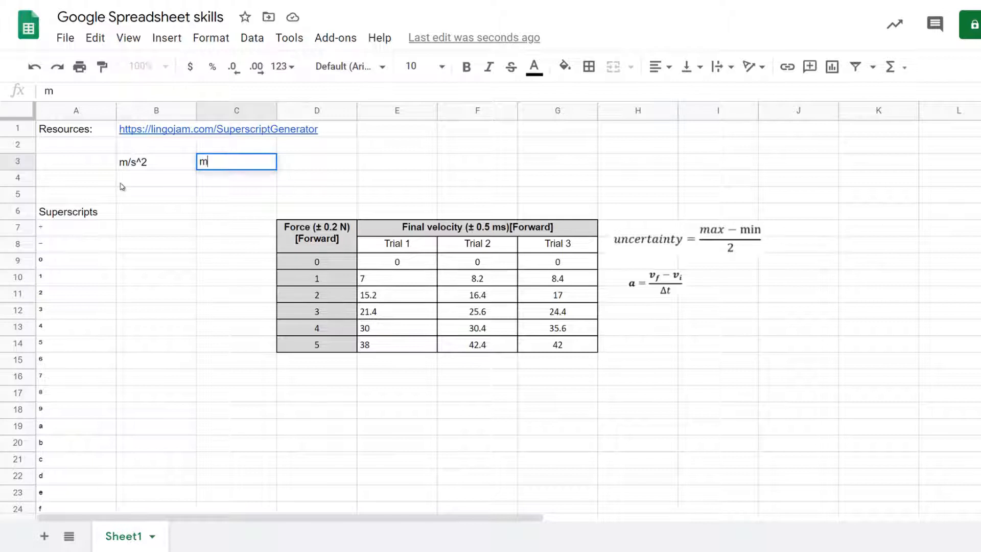
text(s)
key(BackSpace)
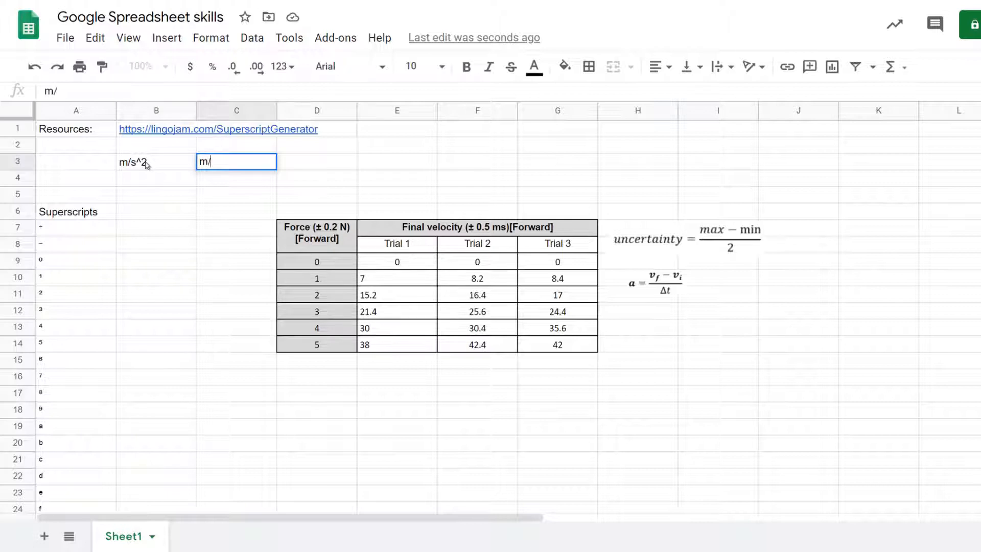
text(/s)
click(82, 301)
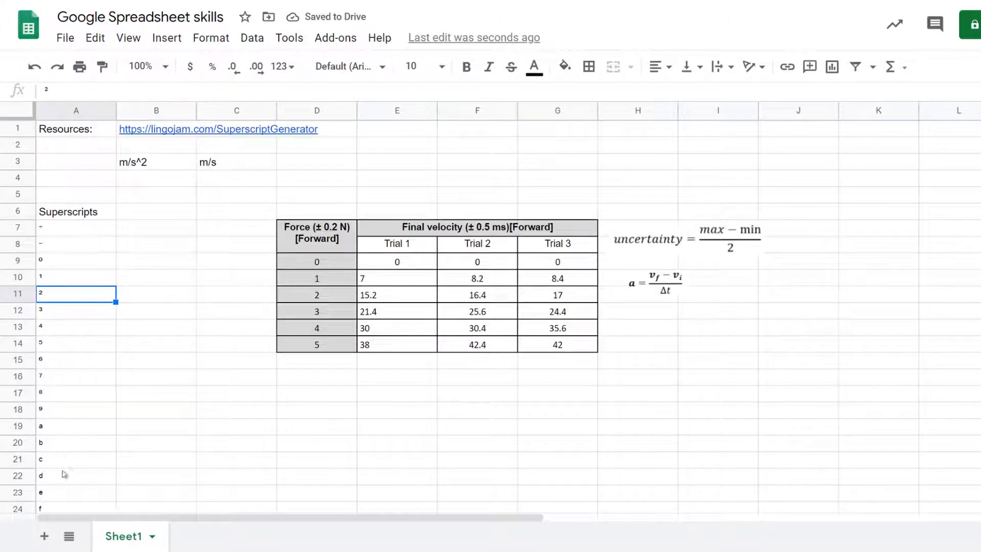
double_click(72, 294)
drag(71, 294, 5, 301)
key(ctrl+c)
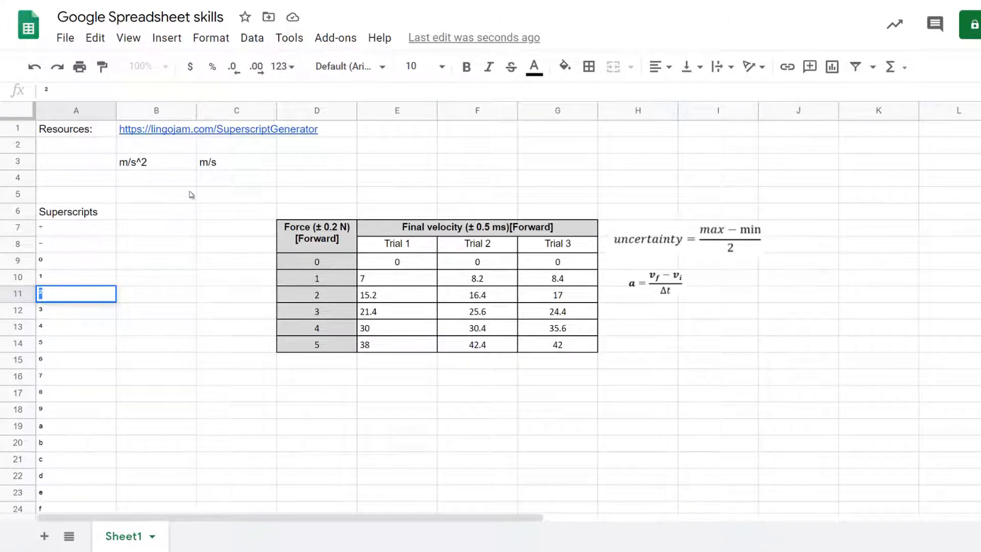
double_click(240, 167)
key(ctrl+v)
key(Return)
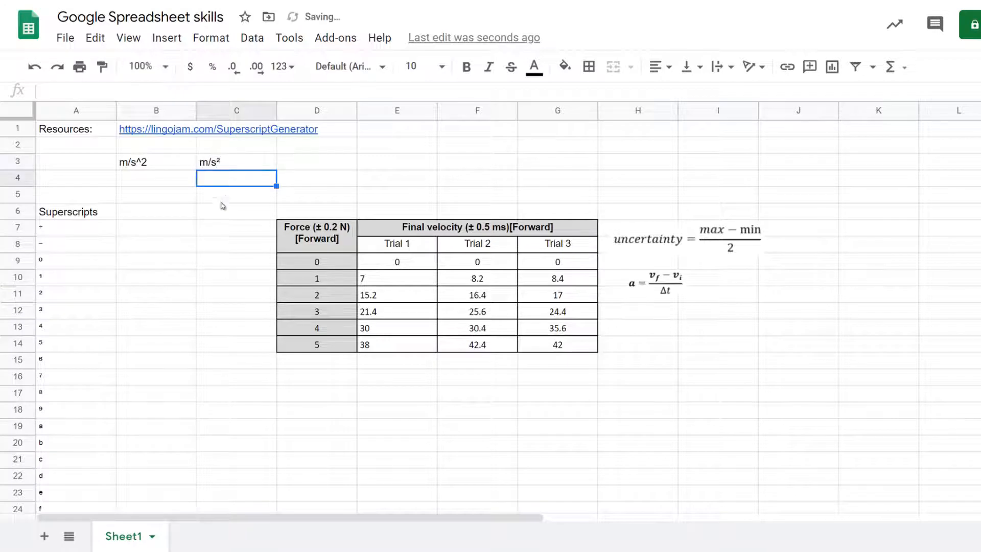
Step: Enter ms⁻² in cell D3, taking the superscript minus from the Superscripts list in A8
click(282, 163)
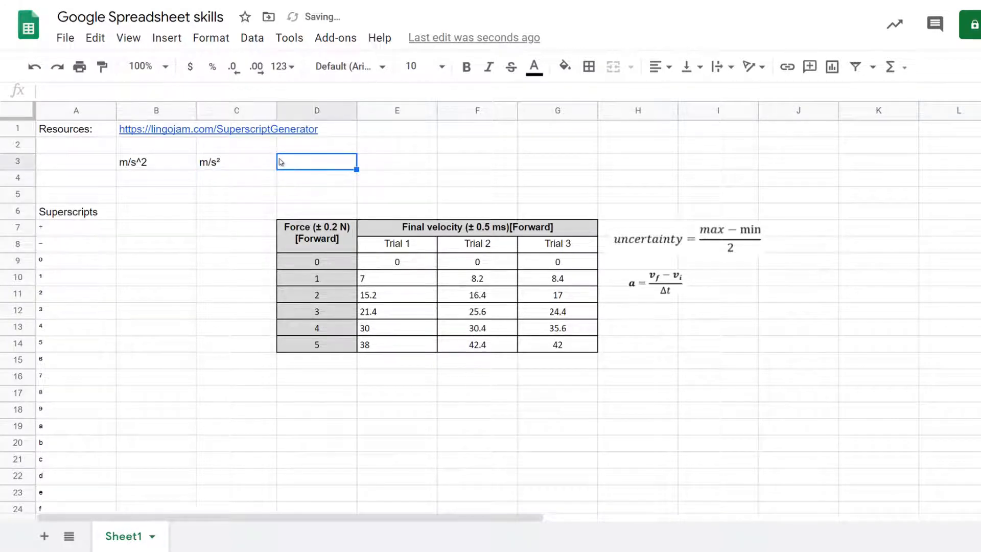
text(ms²)
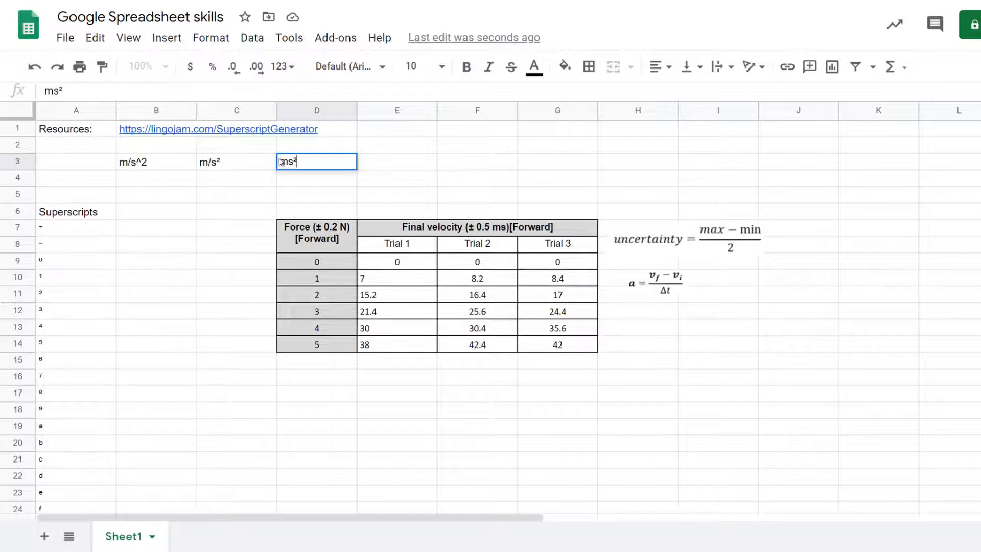
click(78, 247)
double_click(79, 247)
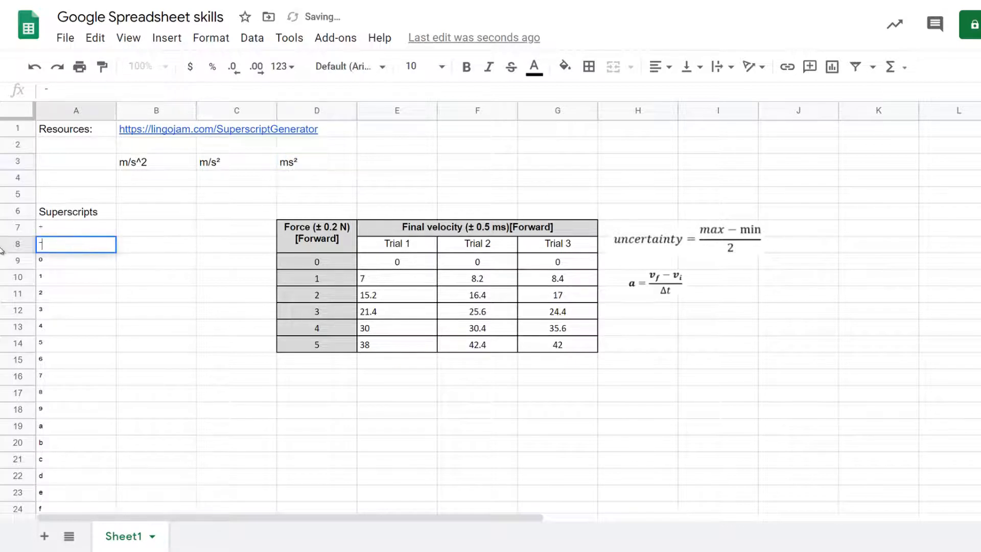
click(295, 162)
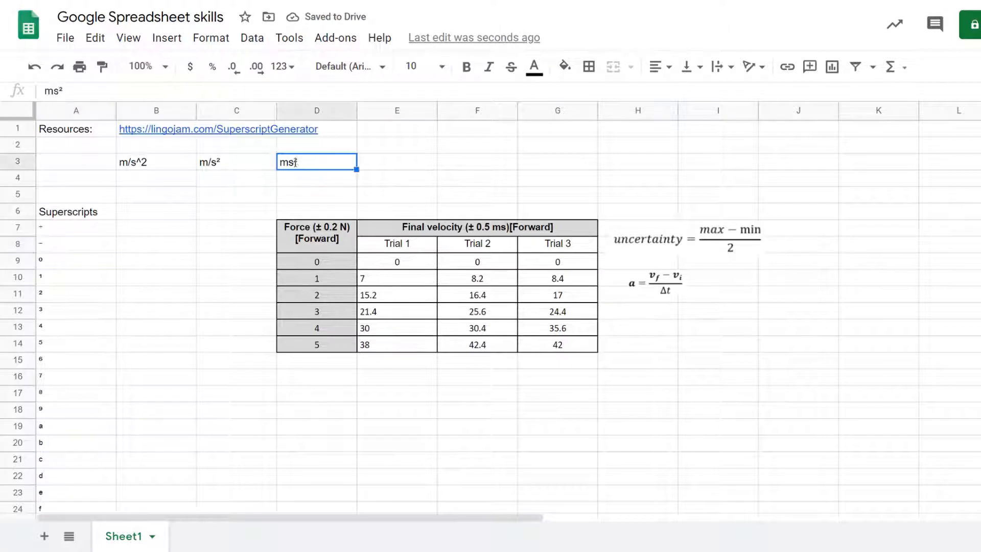
double_click(295, 162)
text(⁻)
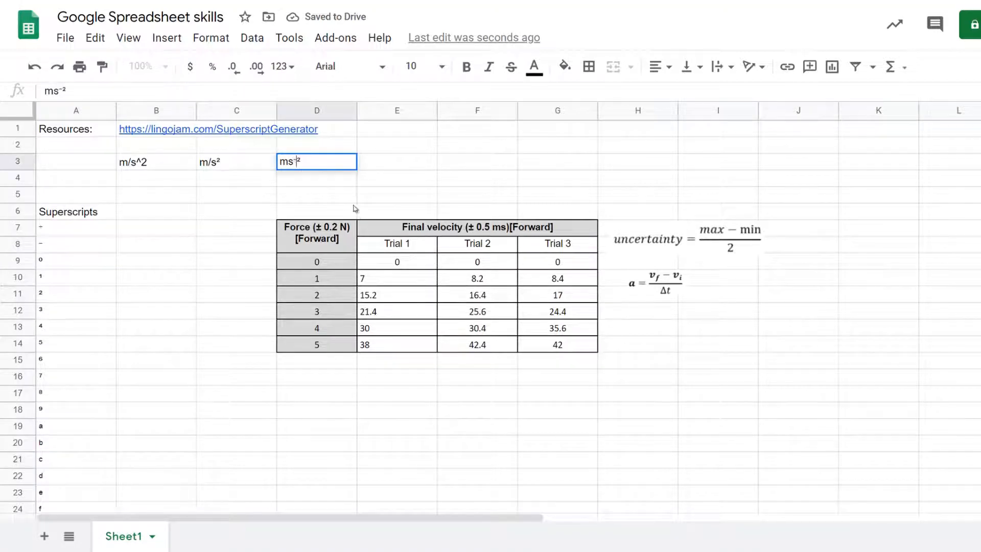
click(353, 193)
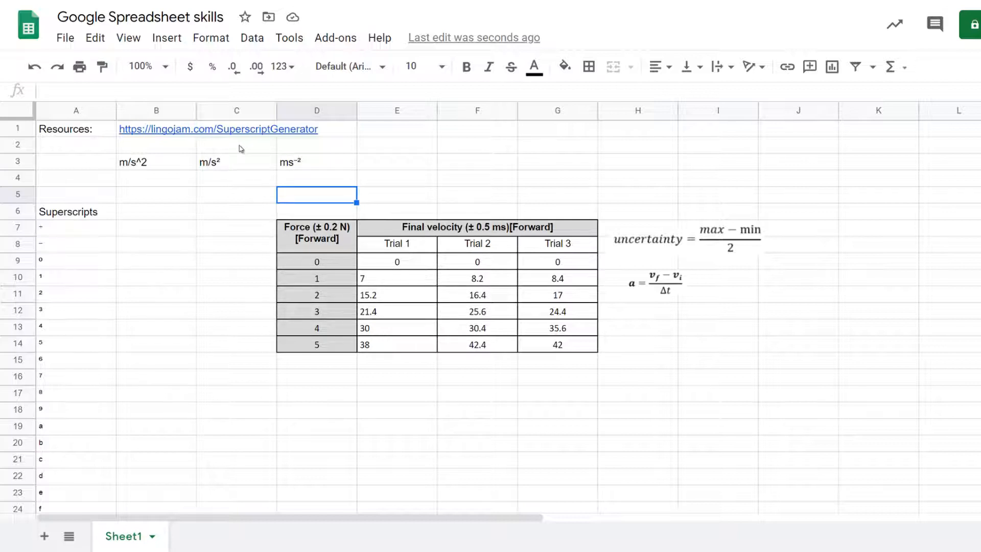
click(183, 135)
click(190, 244)
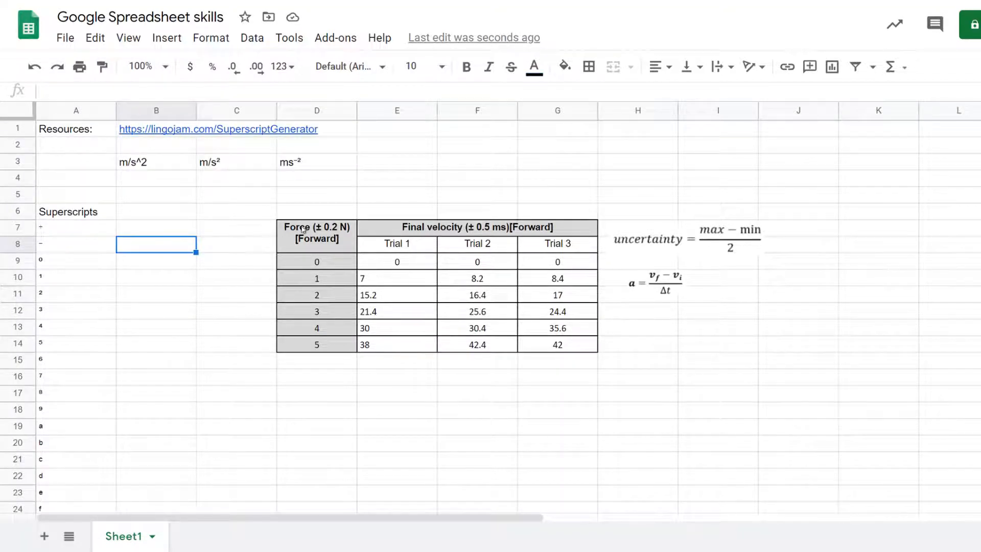
drag(304, 227, 482, 315)
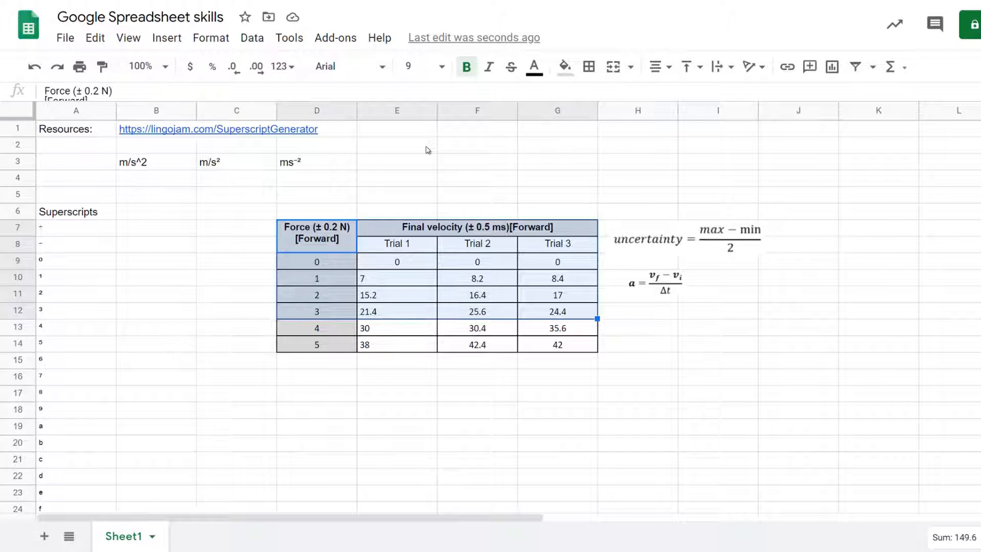
Step: Add the title "Raw data" in cell D6, directly above the force and velocity table
click(323, 216)
text(Raw data)
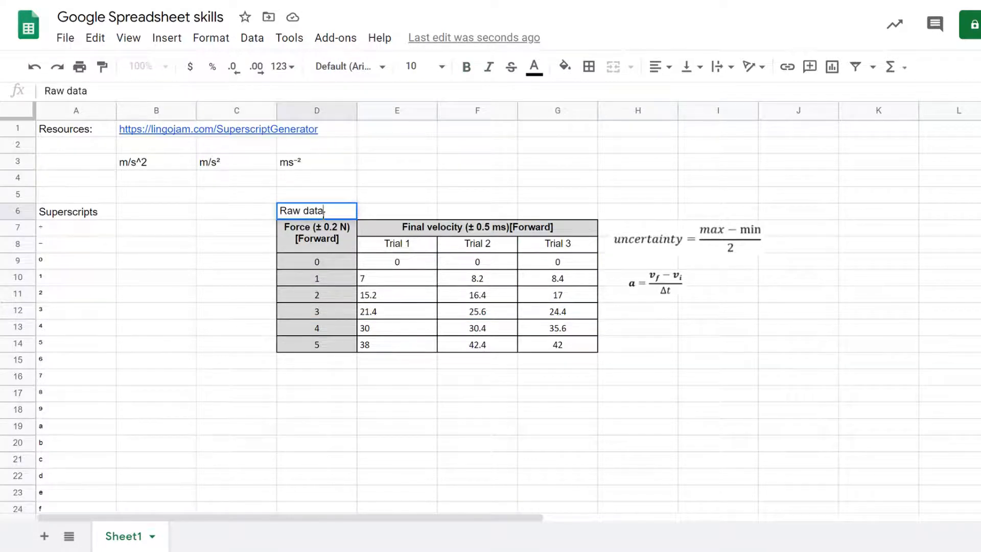
key(Return)
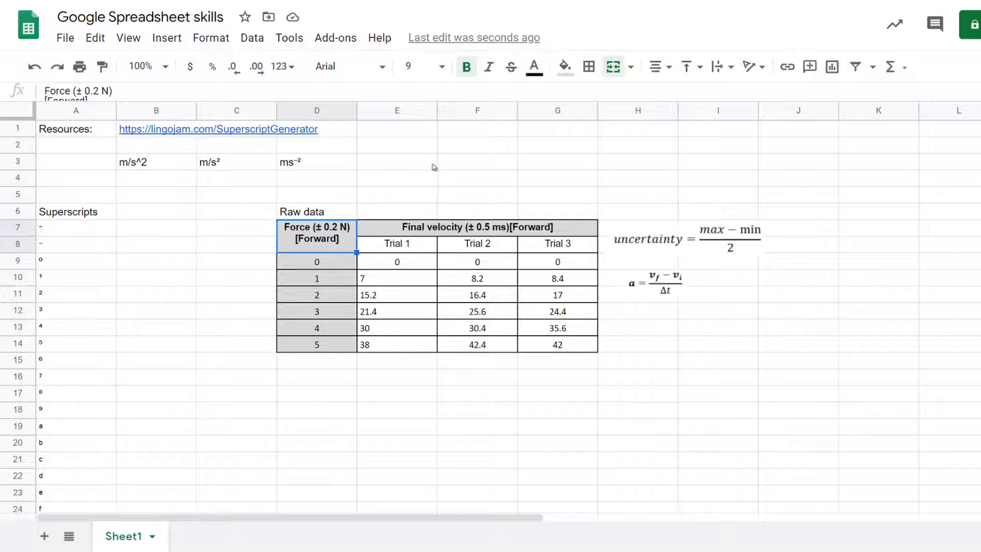
Step: Enter the time data in row 2: label t in F2, value 4 in G2 and 0.4 in H2
click(464, 149)
text(t)
key(Tab)
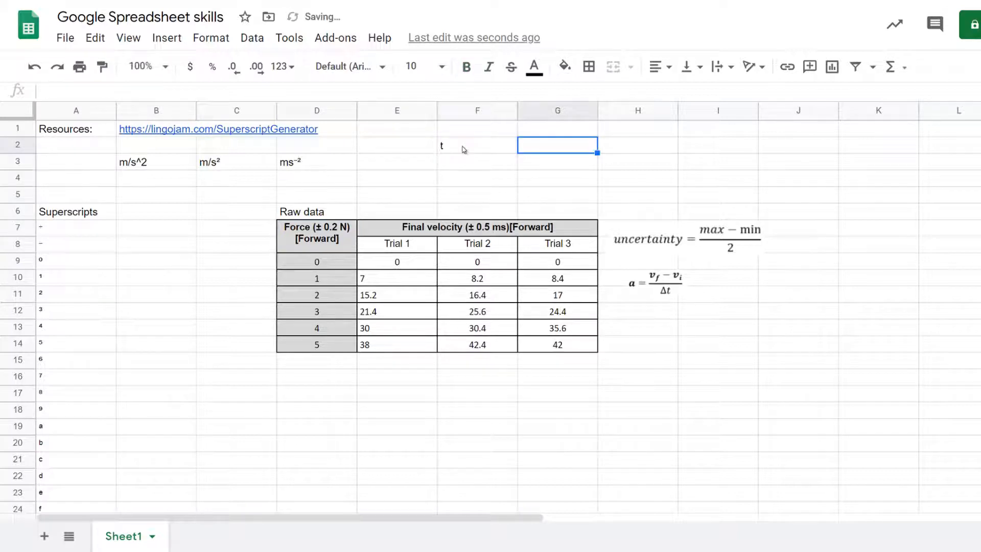
text(4)
key(Tab)
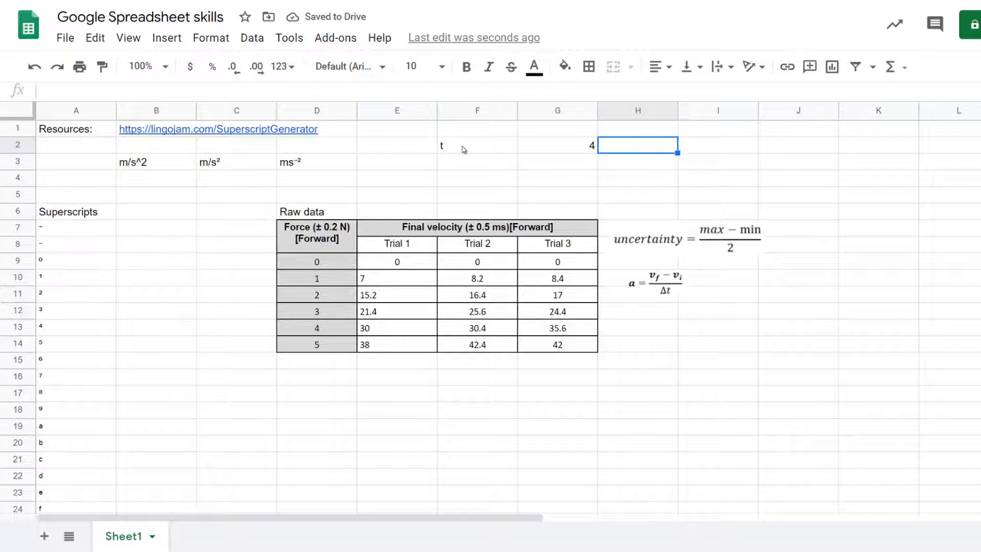
text(0.4)
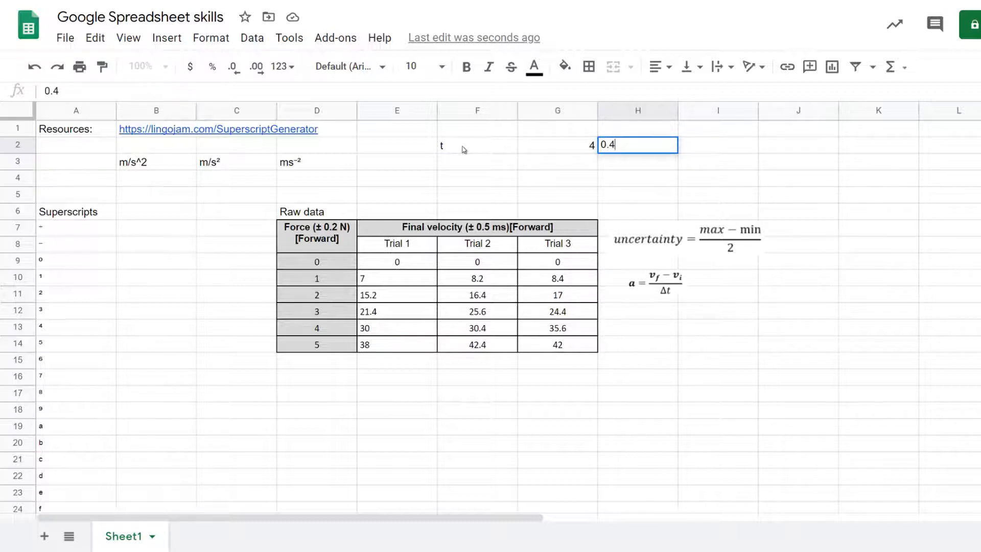
key(Left)
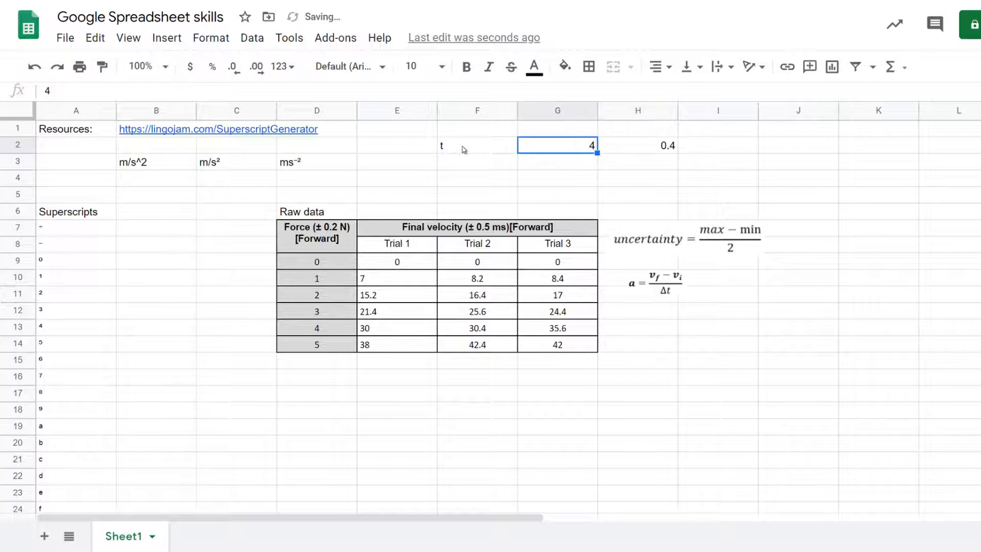
Step: Label the time uncertainty by entering the heading "unc" in cell H1
click(585, 133)
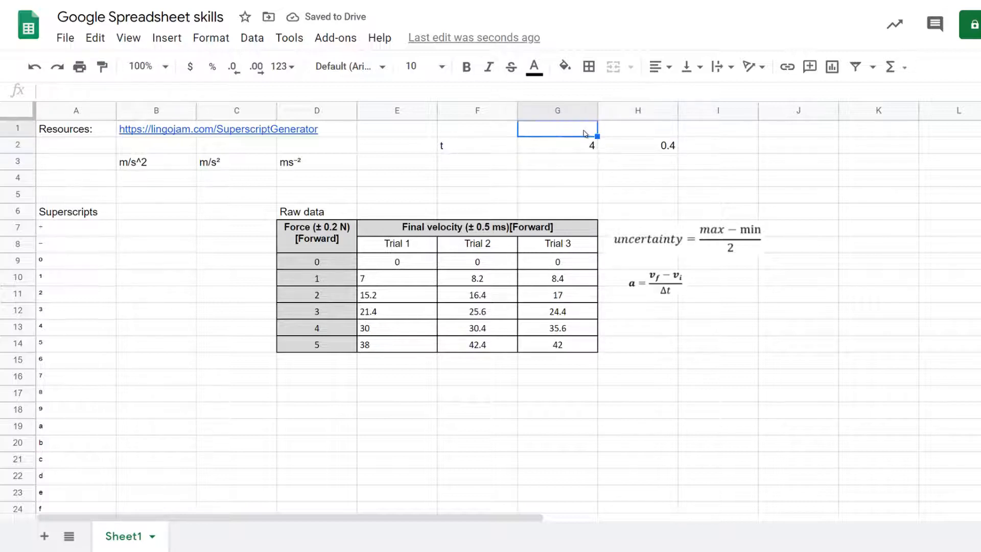
text(0)
key(Escape)
key(Right)
text(unc)
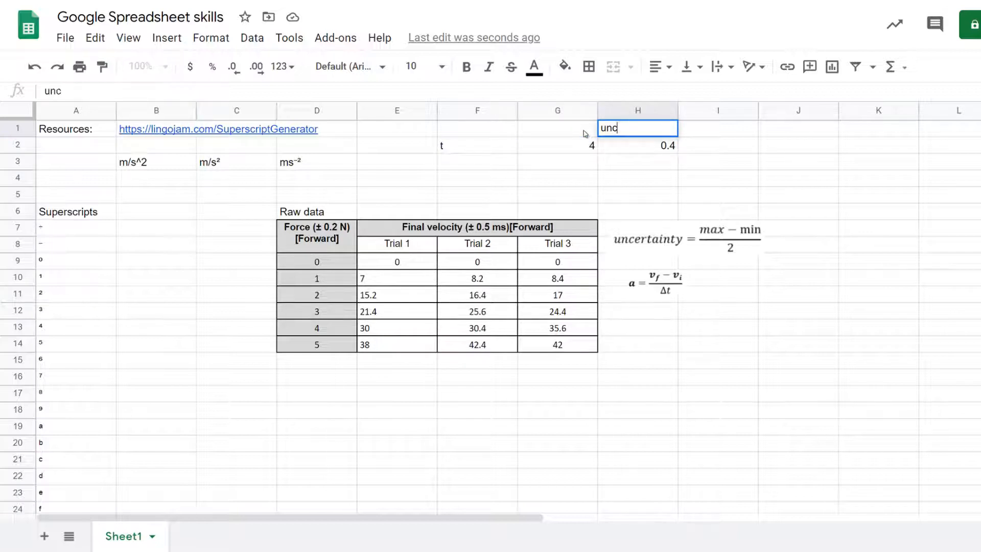
key(Return)
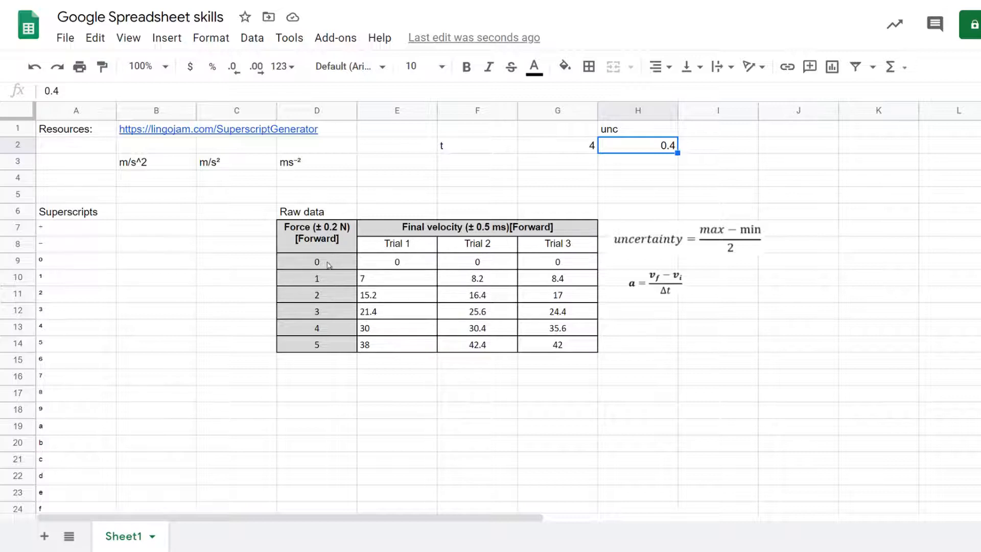
Step: Format the force values in D9:D14 to show one decimal place
drag(321, 263, 321, 341)
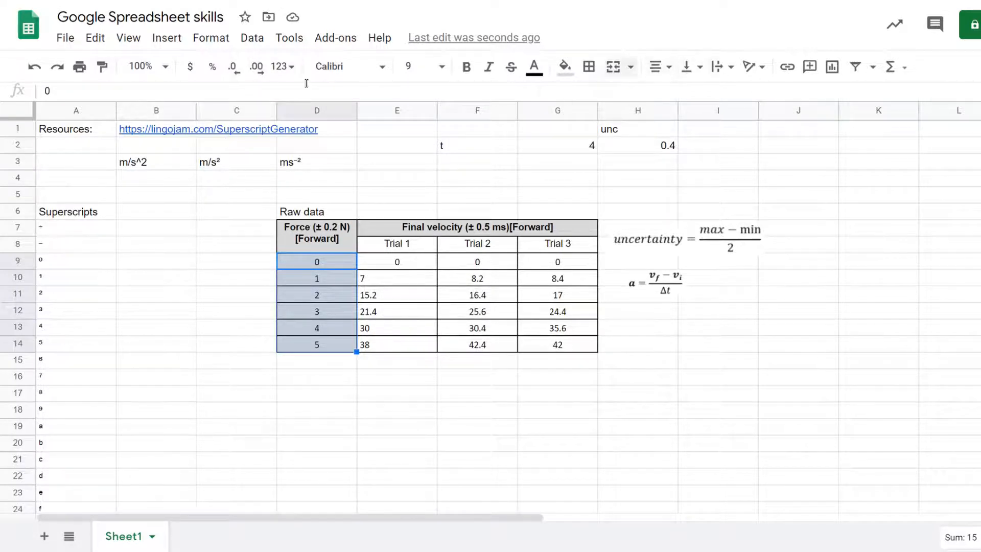
click(258, 73)
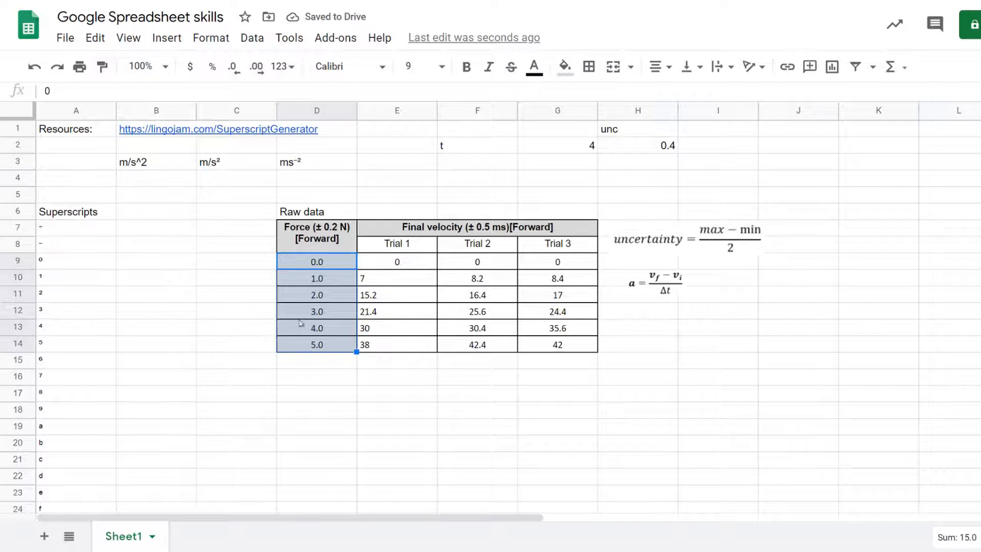
click(300, 233)
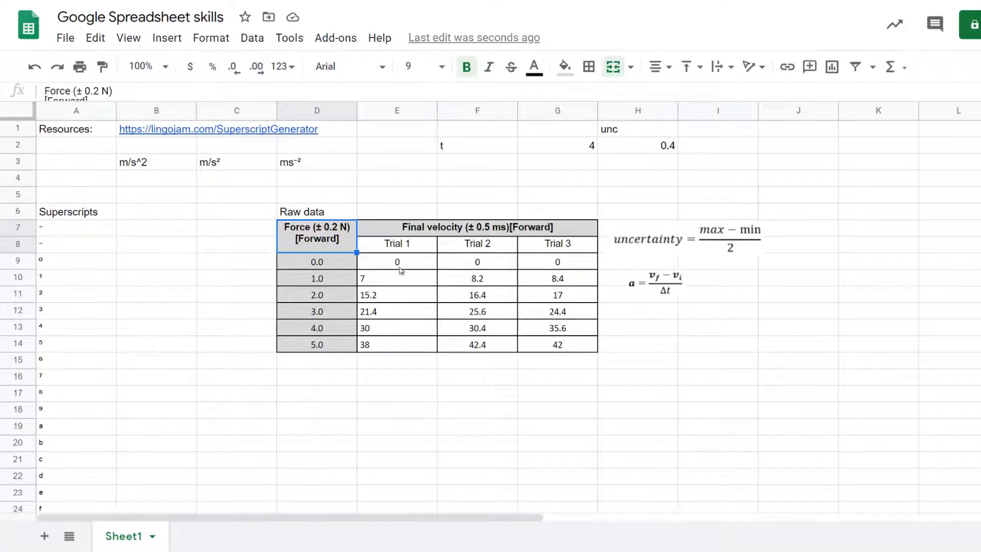
Step: Format the final velocity values of all three trials in E9:G14 to show one decimal place
drag(400, 263, 534, 344)
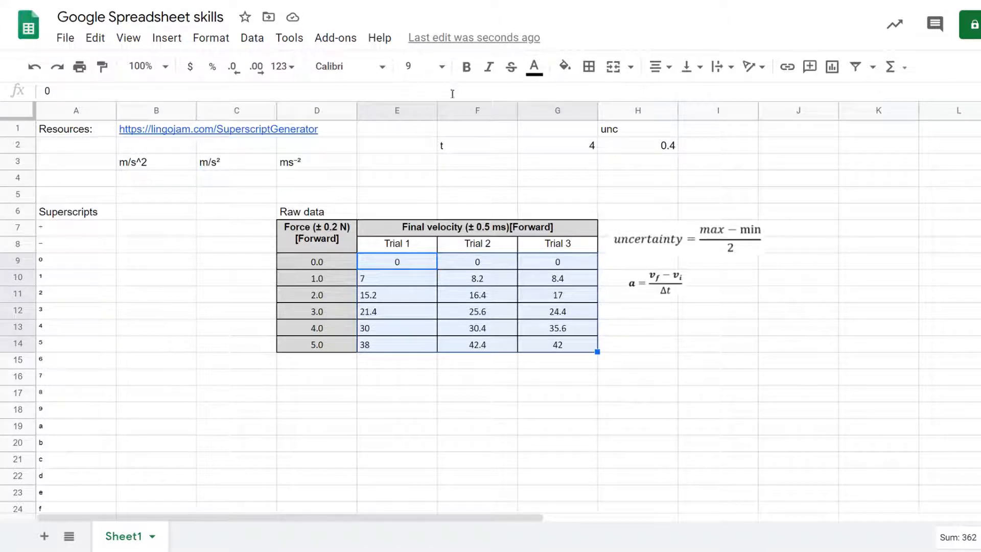
click(257, 68)
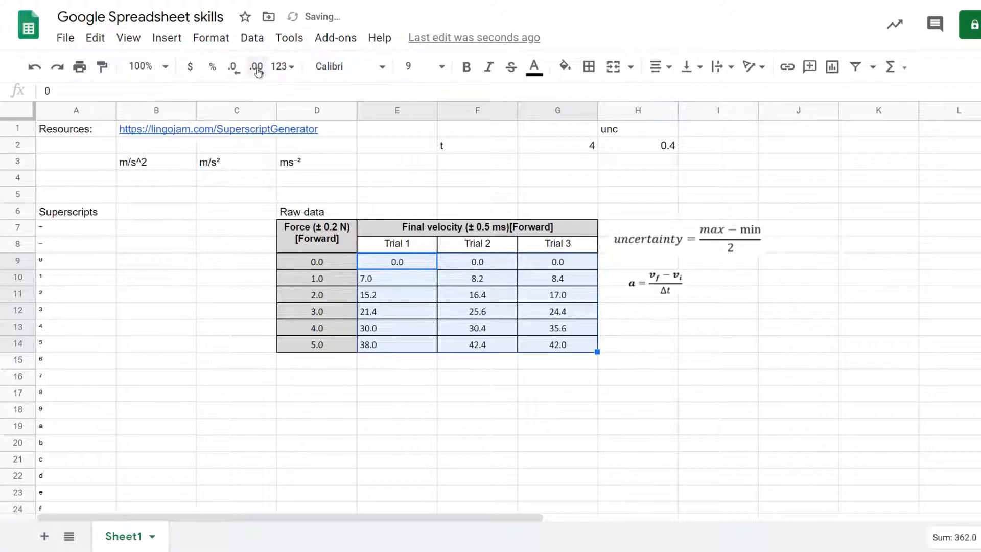
click(257, 68)
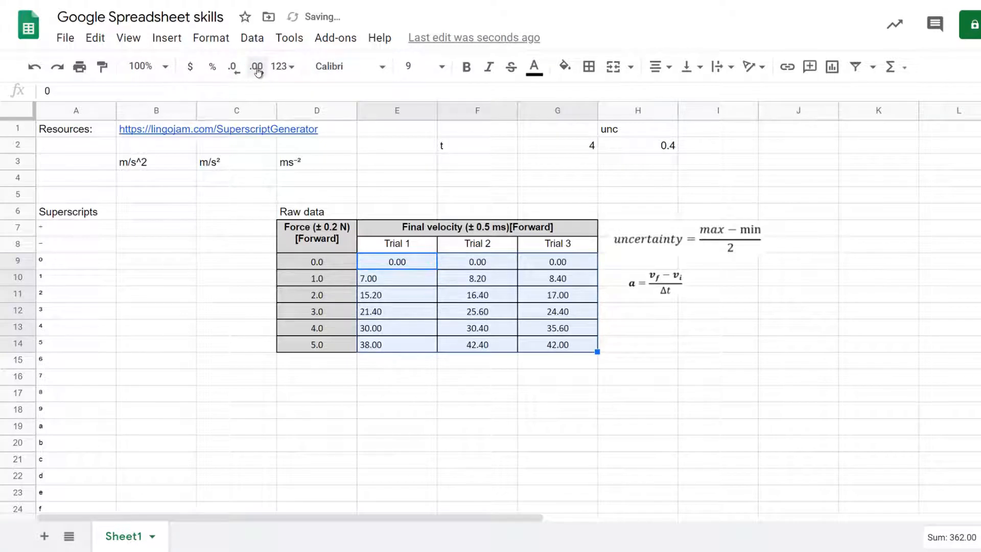
click(236, 69)
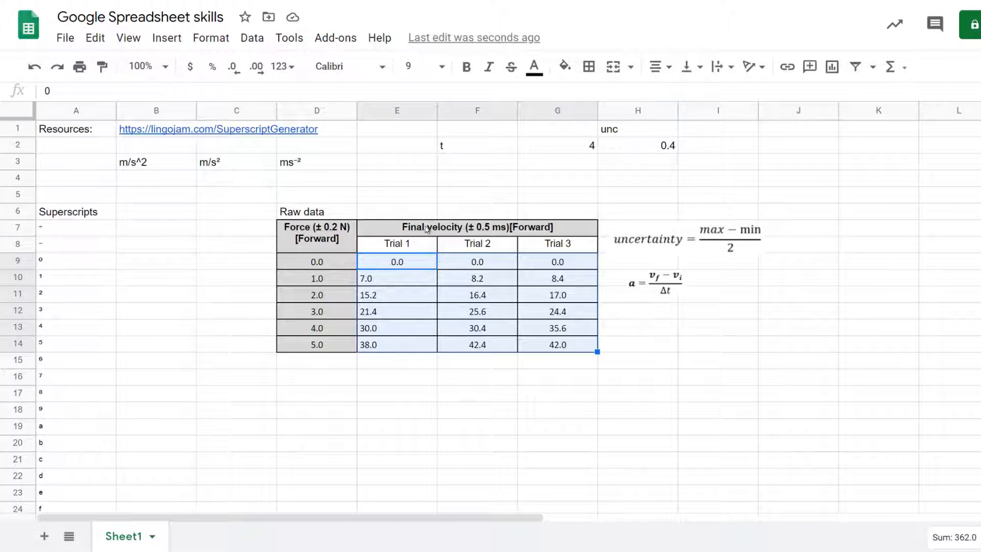
click(504, 231)
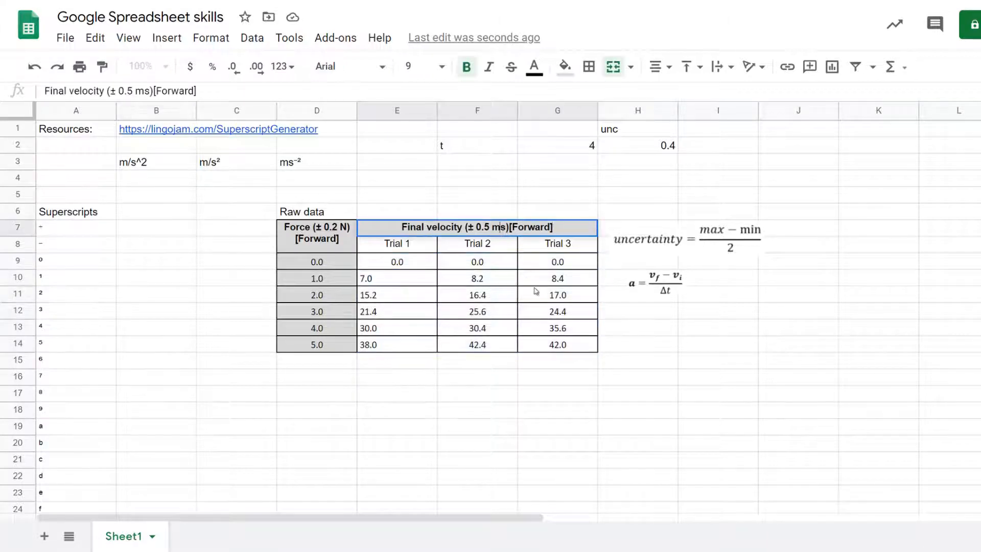
text(/)
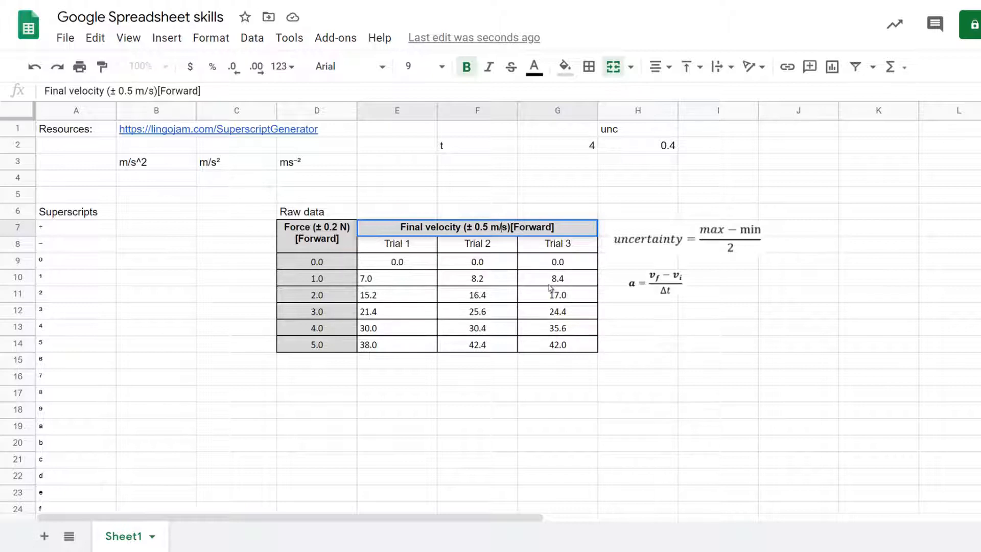
key(BackSpace)
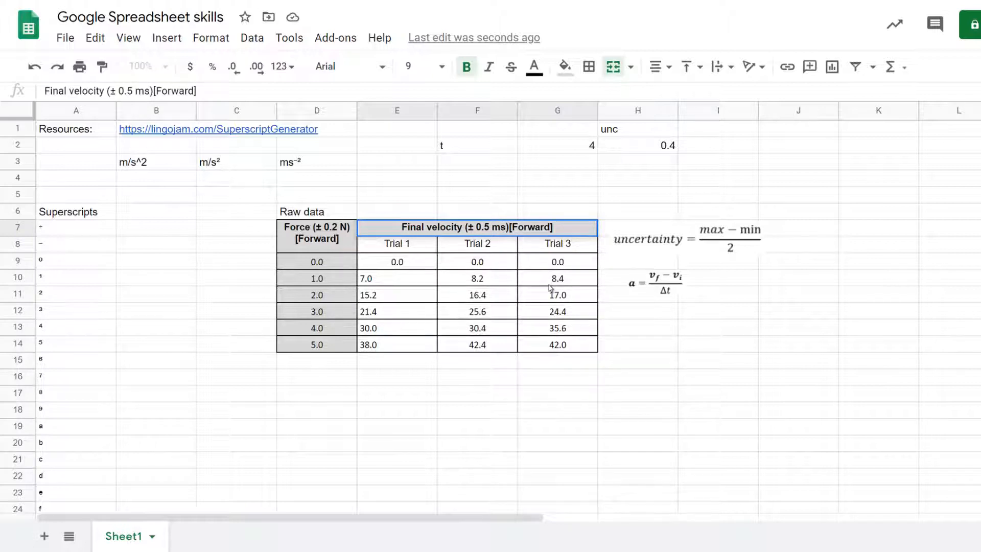
Step: Copy the superscript minus sign from A8 into the Final velocity heading, directly after the unit ms
double_click(63, 243)
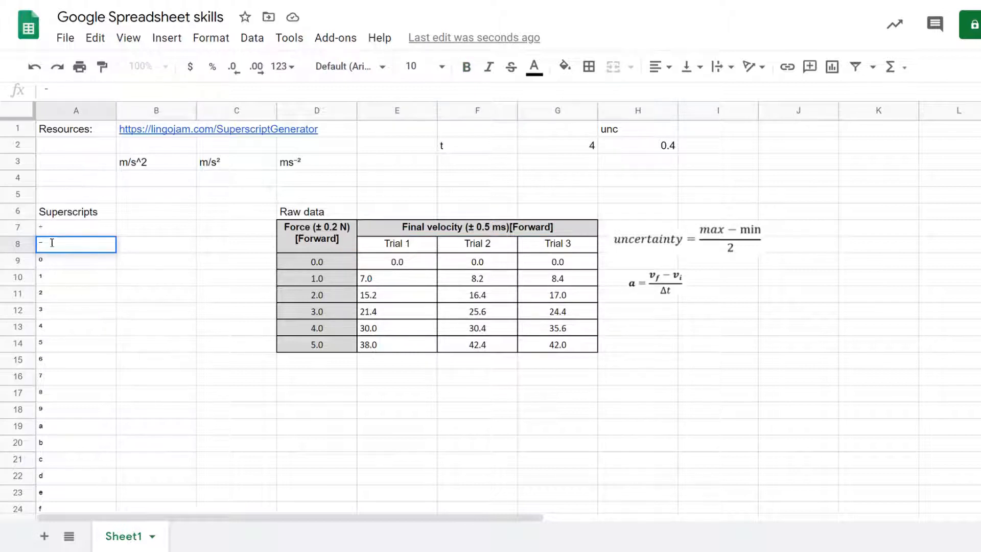
drag(52, 242, 25, 242)
key(ctrl+c)
click(507, 233)
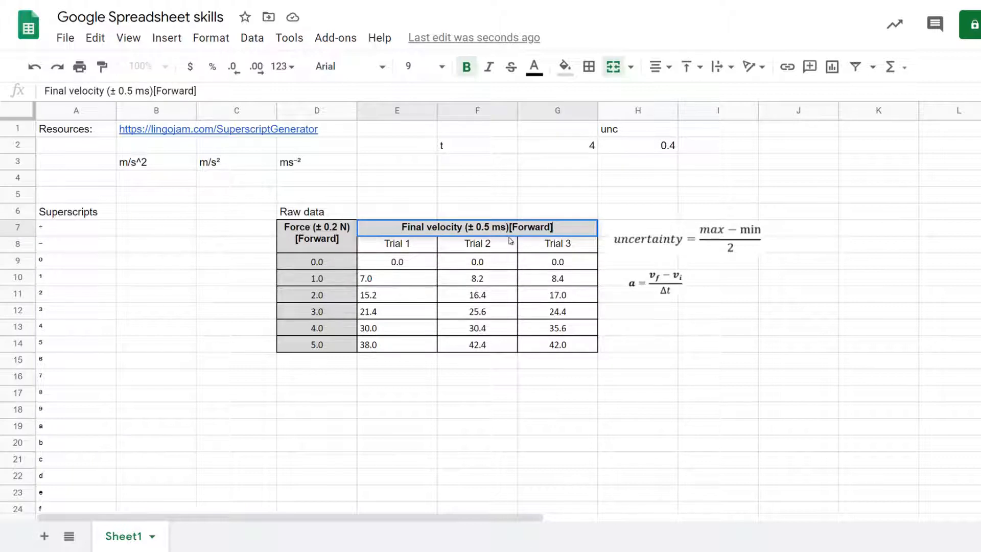
key(ctrl+v)
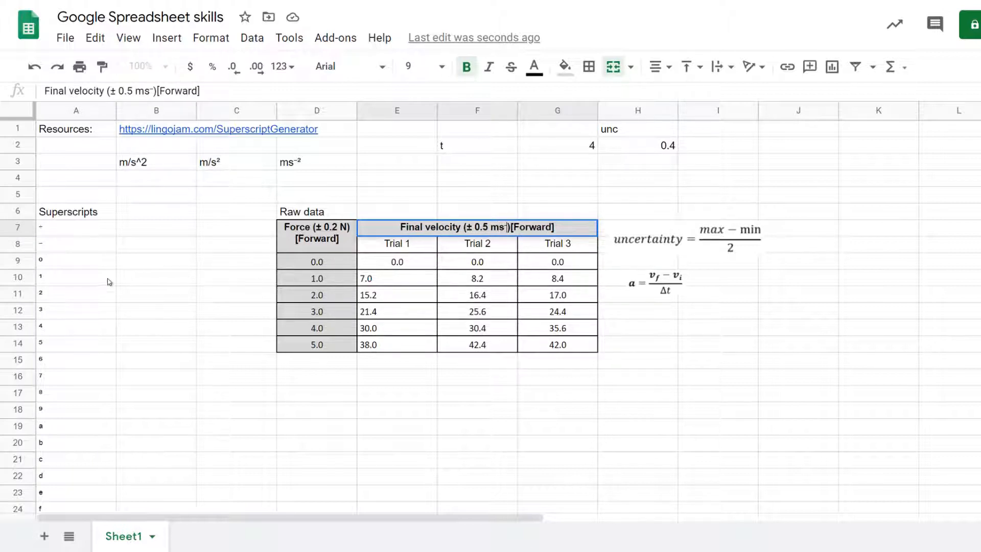
Step: Copy the superscript 1 from A10 into the Final velocity heading after the superscript minus, making the unit ms⁻¹
click(79, 277)
drag(79, 277, 10, 278)
key(ctrl+c)
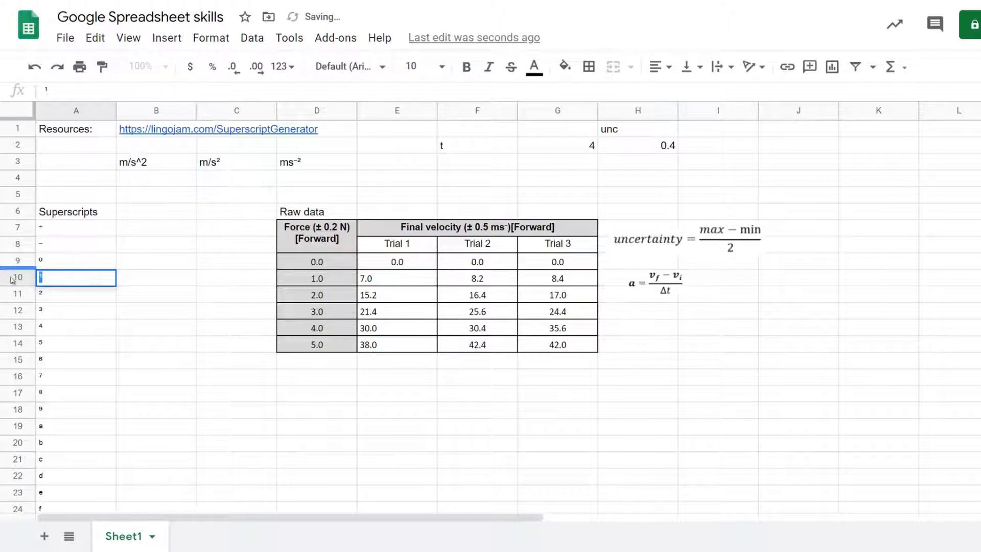
click(506, 234)
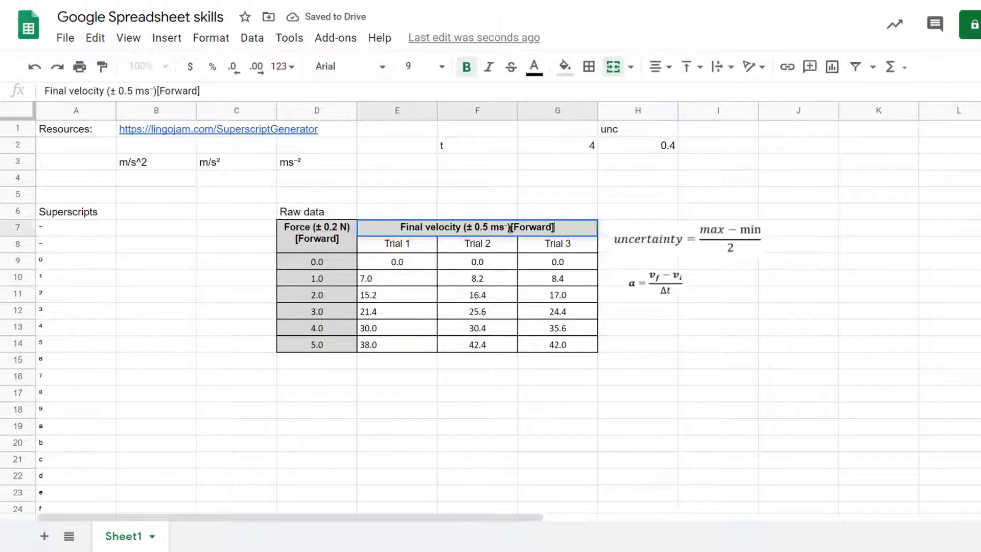
key(ctrl+v)
click(501, 255)
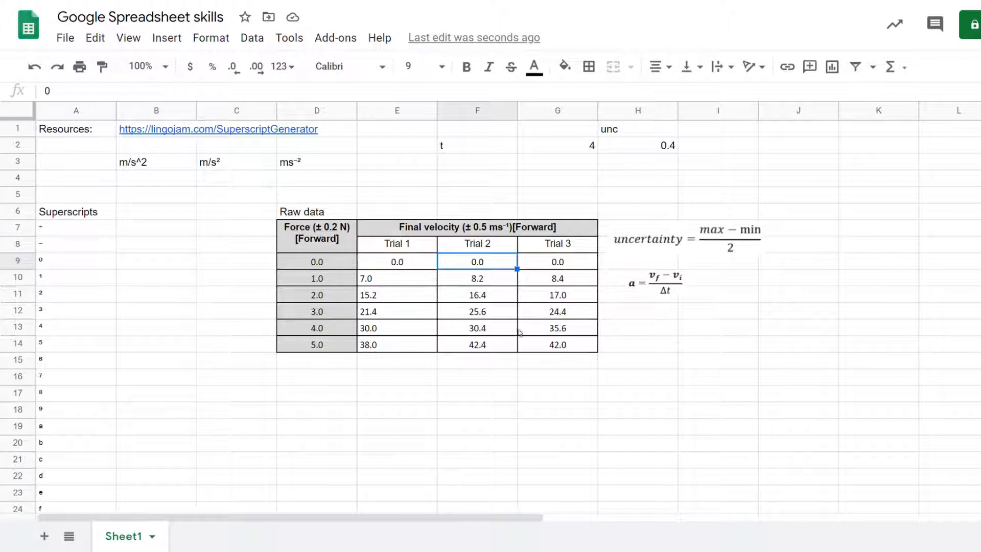
Step: Center the force and final velocity values in D9:G14 horizontally
drag(313, 263, 542, 354)
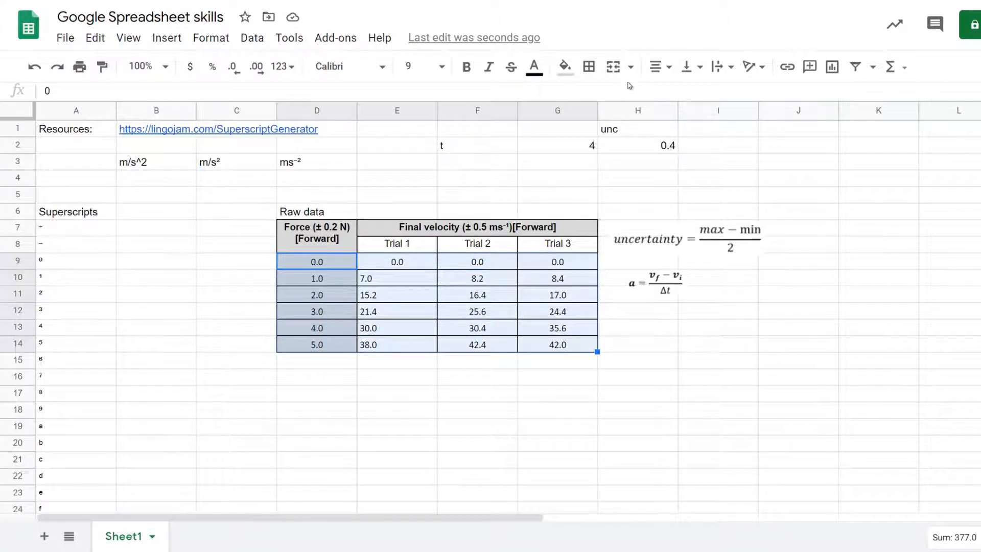
click(662, 68)
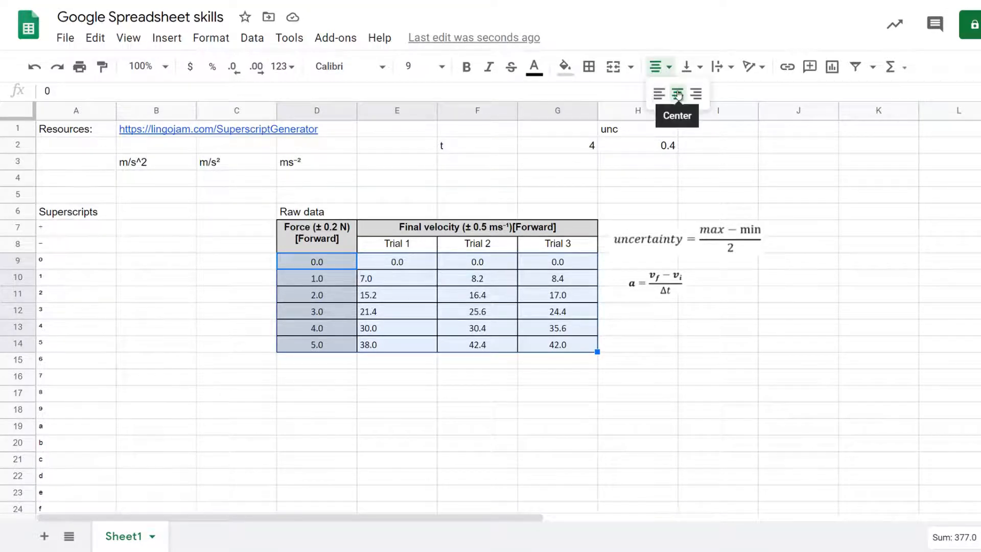
click(677, 94)
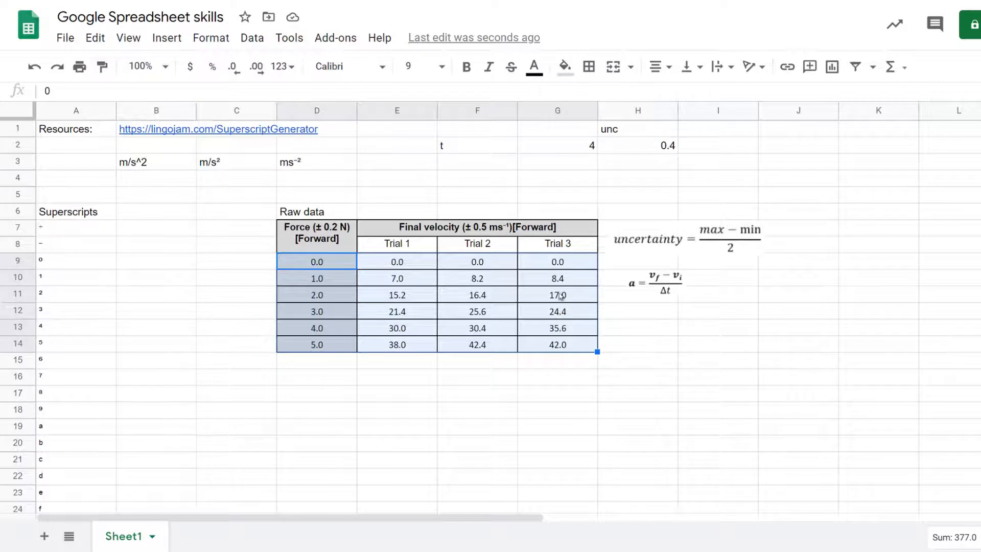
Step: Align the contents of the whole raw data table, D7:G14, vertically to the middle
drag(541, 248, 430, 247)
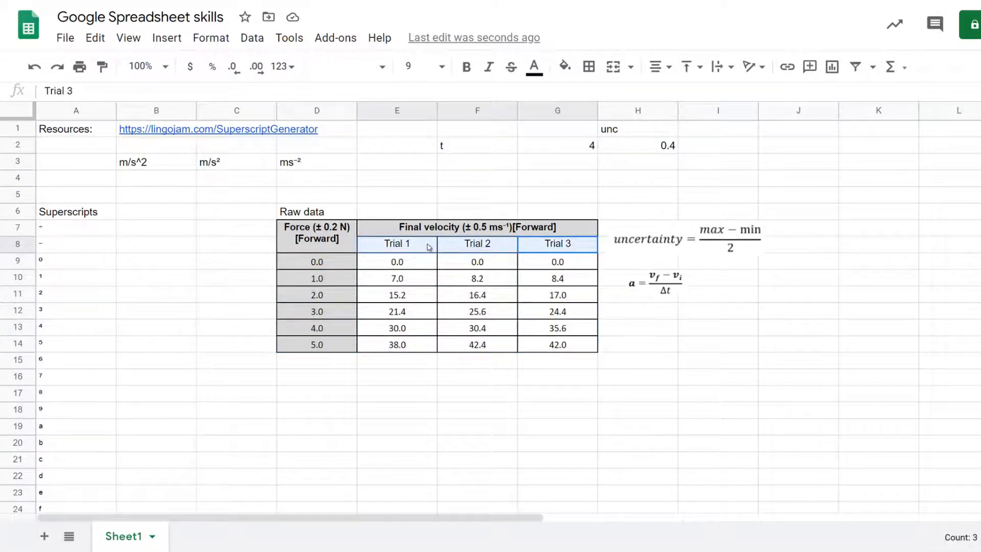
click(322, 234)
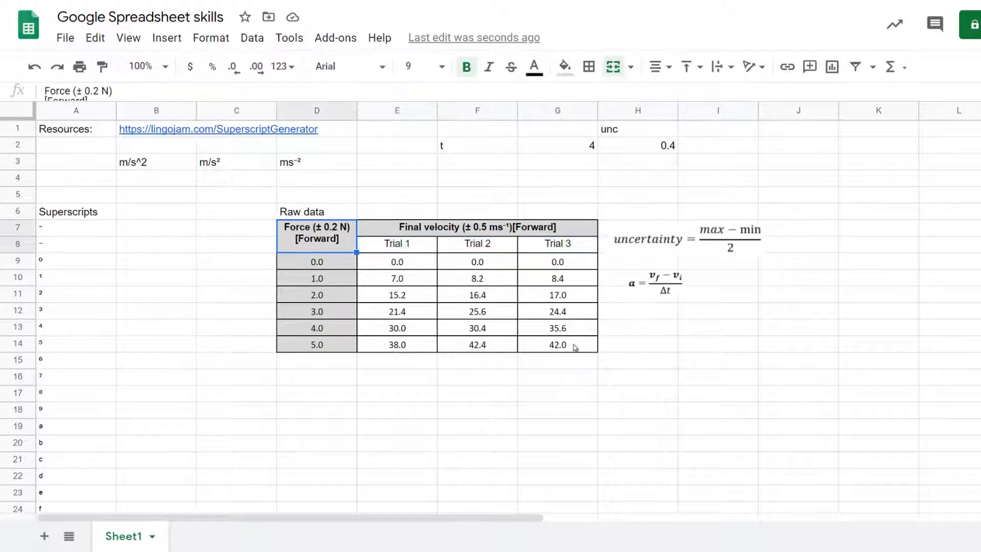
drag(574, 344, 333, 244)
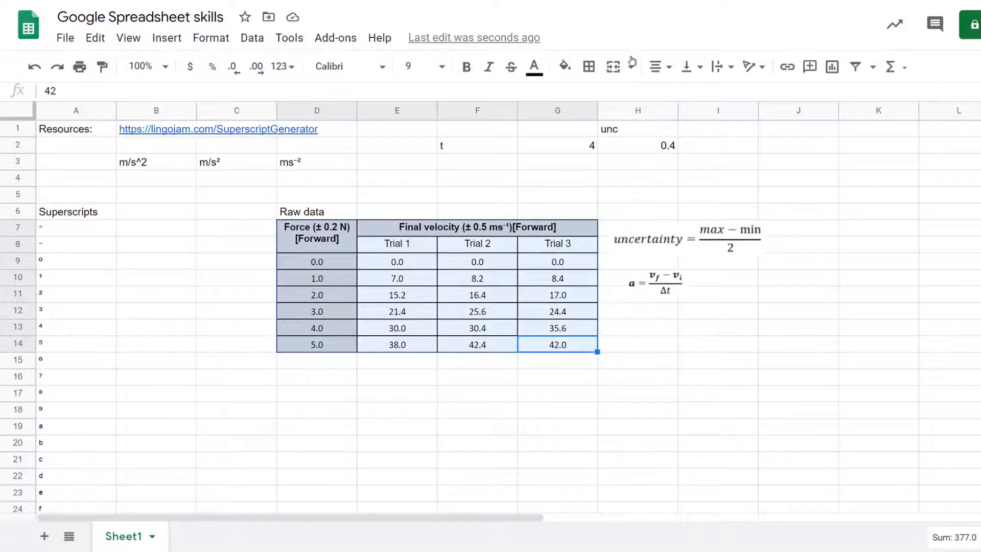
click(683, 70)
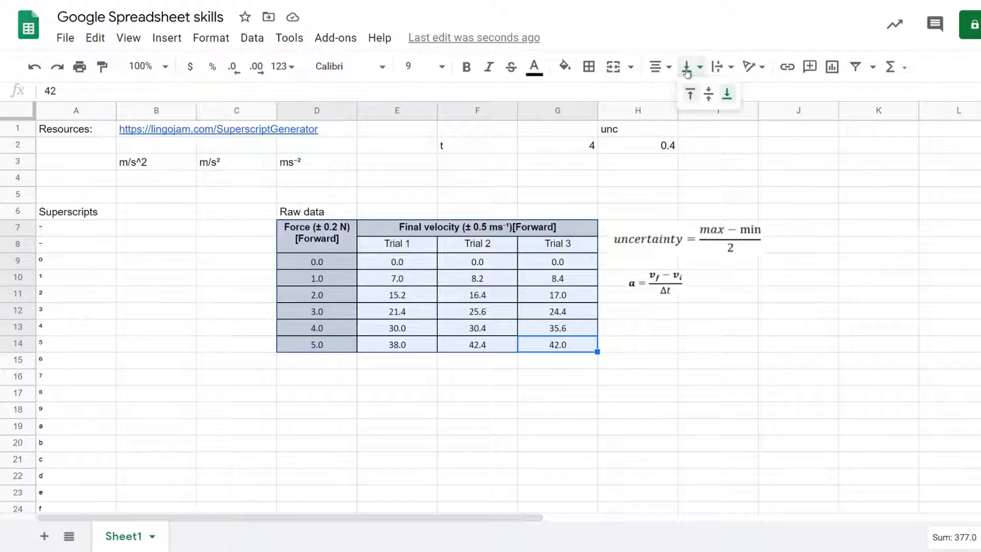
click(707, 92)
click(508, 411)
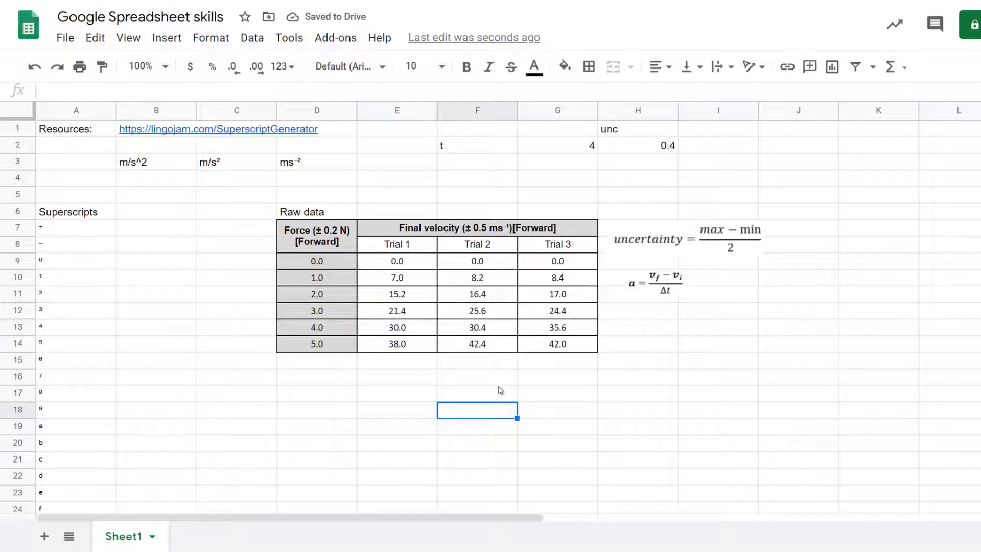
Step: Make the Trial 1, Trial 2 and Trial 3 headings in E8:G8 bold
drag(346, 246, 351, 347)
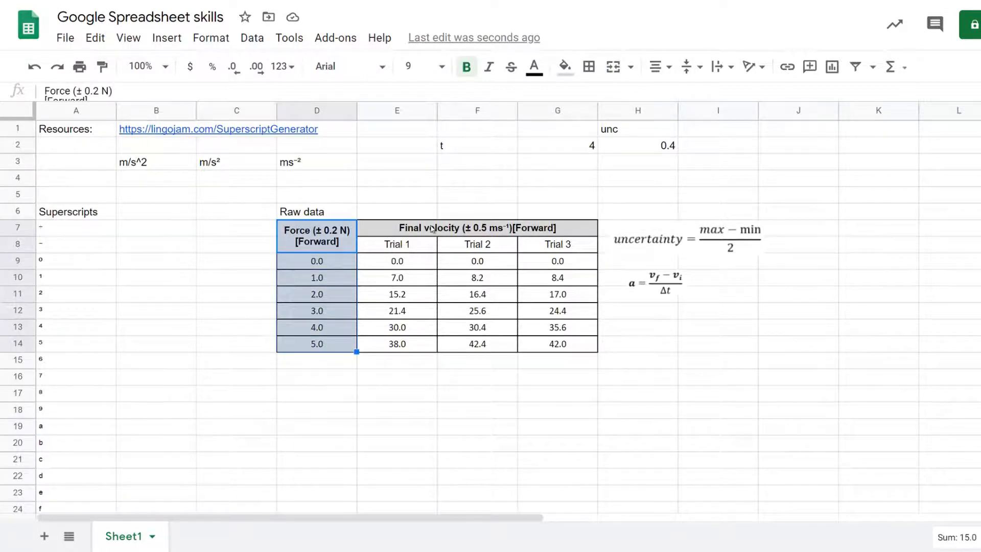
click(431, 228)
drag(413, 245, 554, 247)
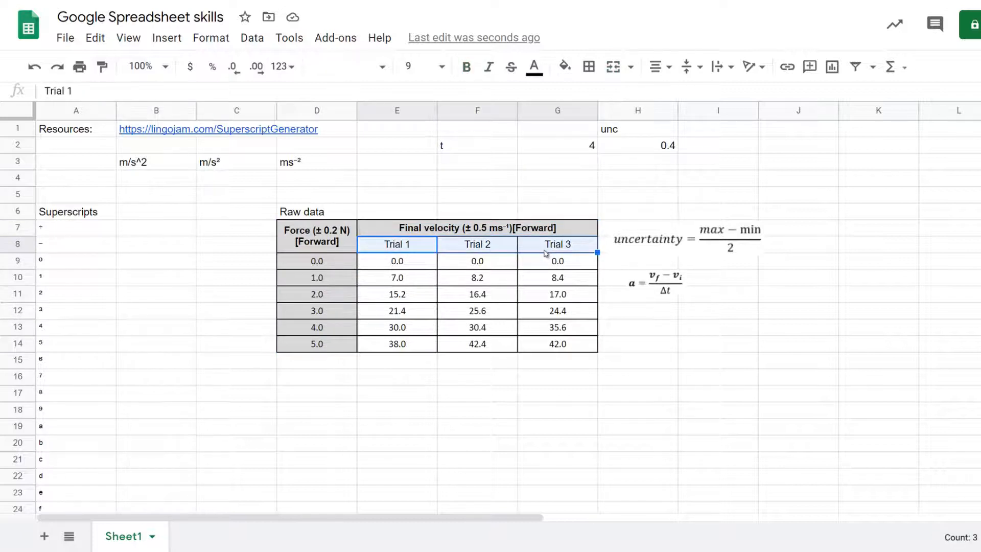
right_click(389, 247)
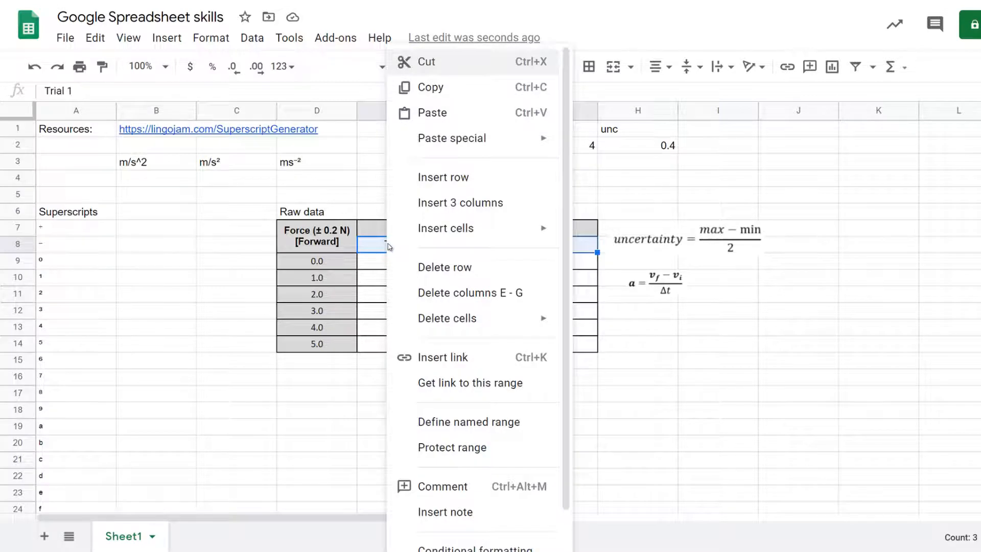
click(204, 40)
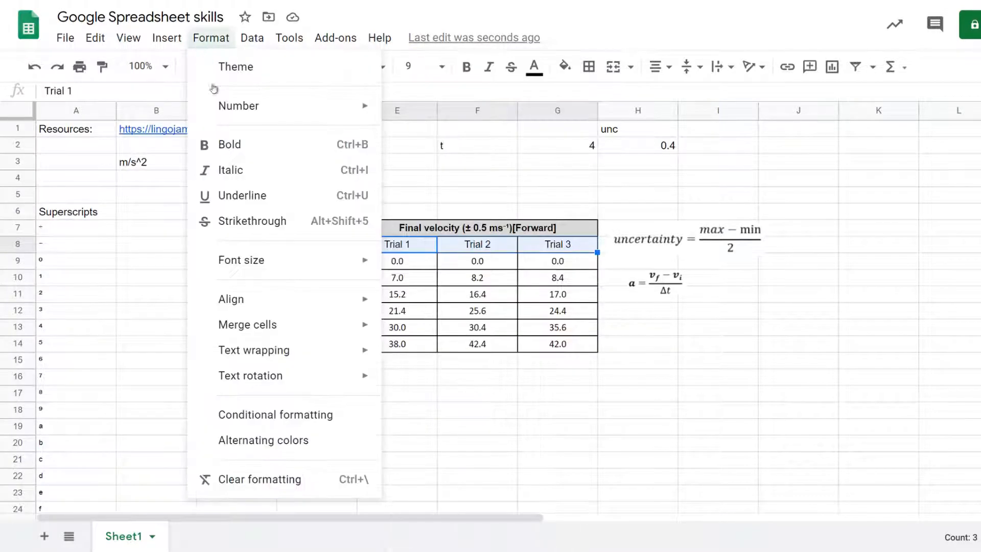
click(232, 145)
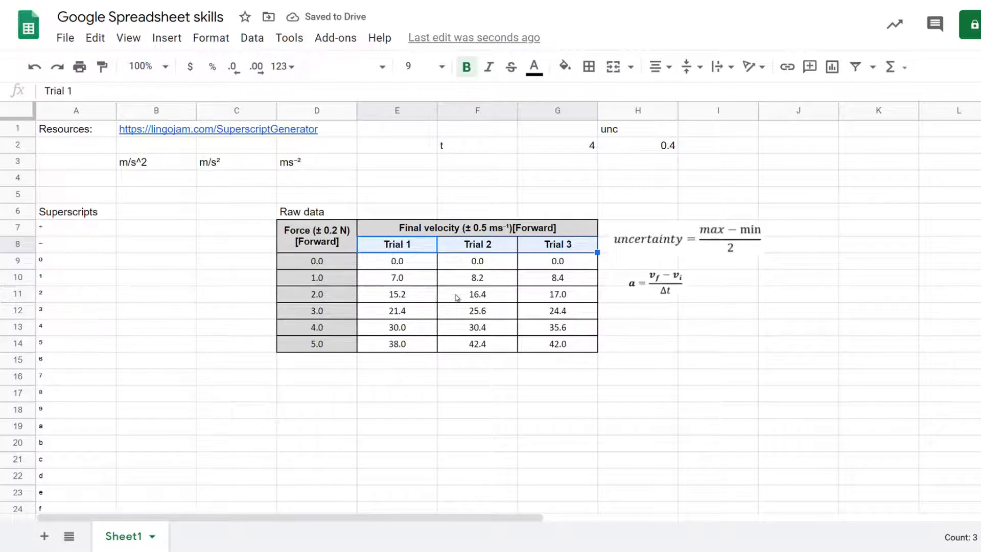
click(474, 361)
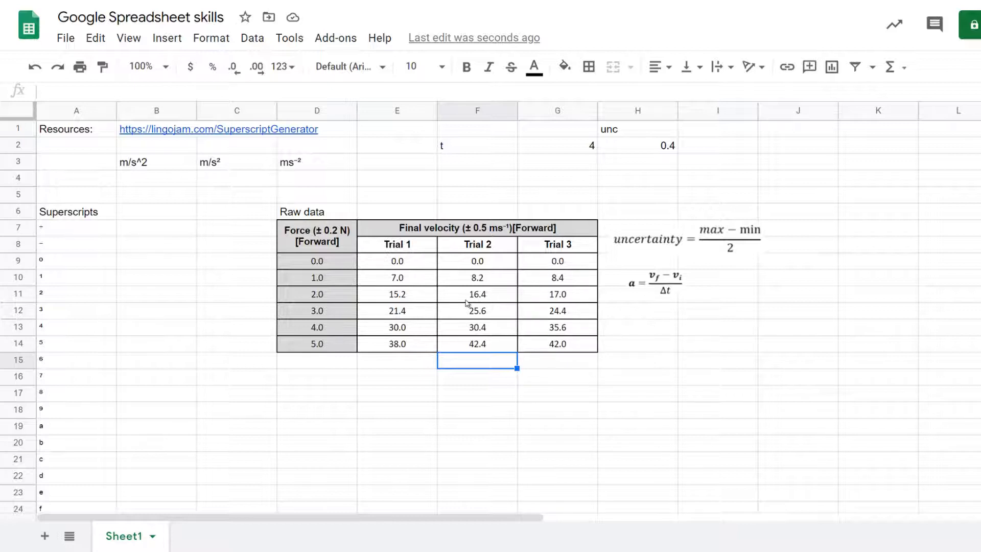
scroll(465, 302, down, 2)
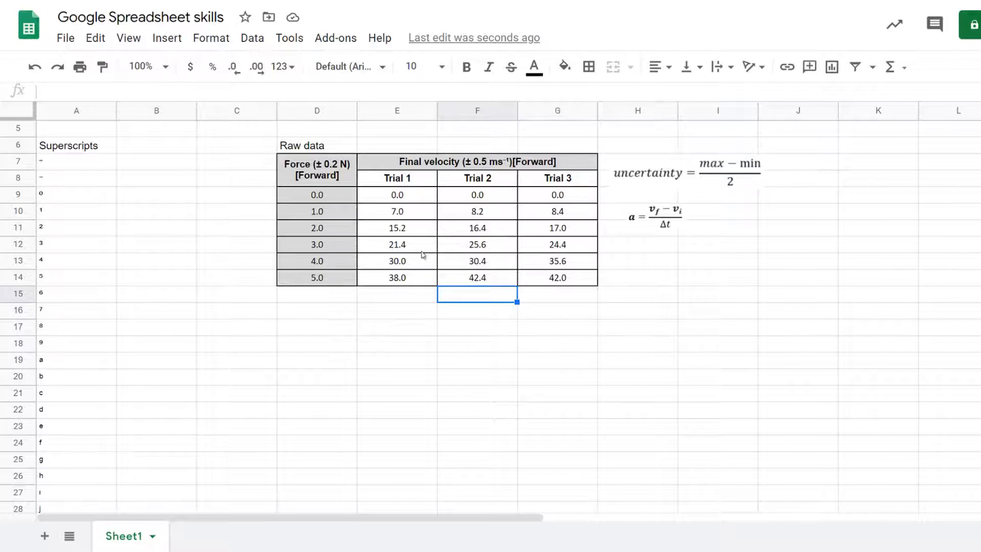
drag(408, 200, 536, 189)
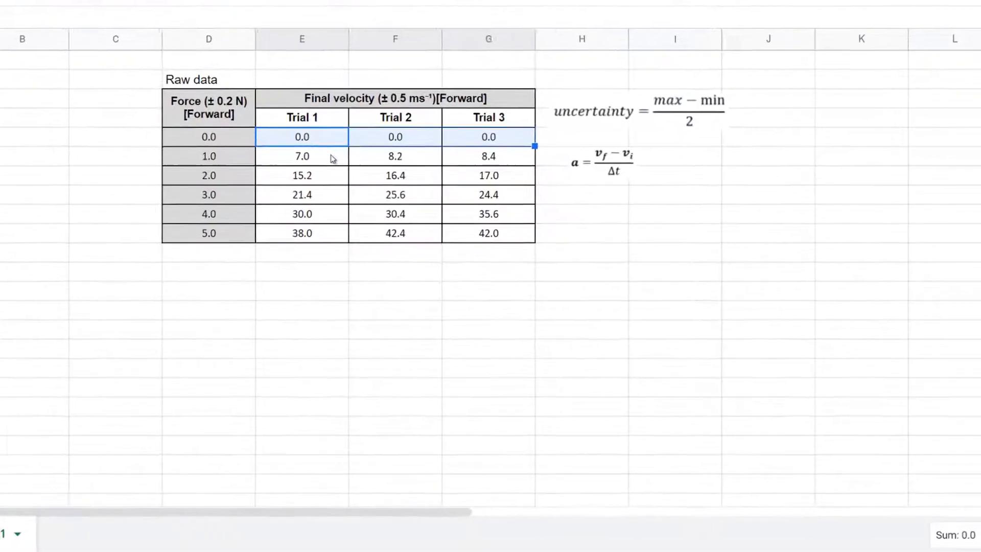
drag(426, 211, 531, 219)
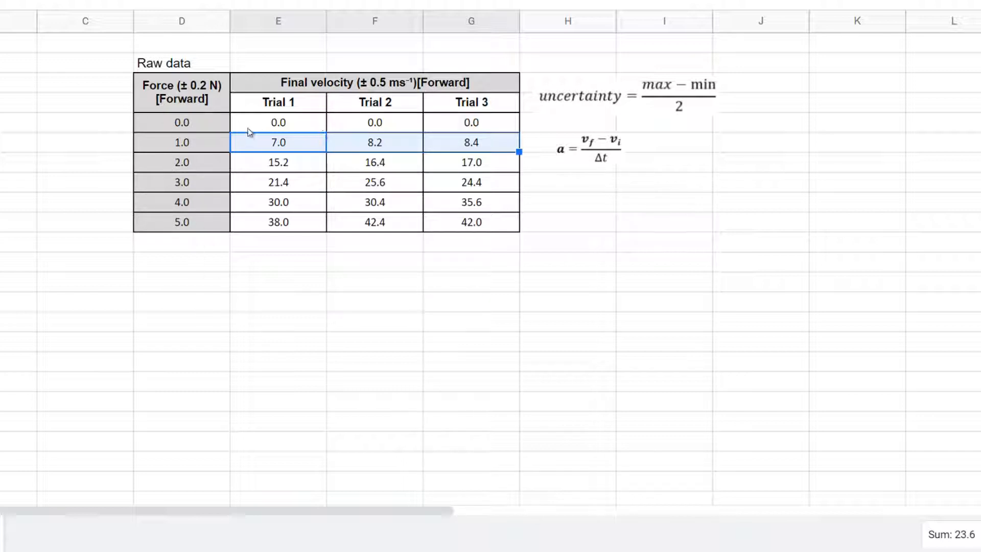
Step: Copy the force column with its heading, D7:D14, and paste it below the raw data table starting at D17
drag(192, 84, 204, 221)
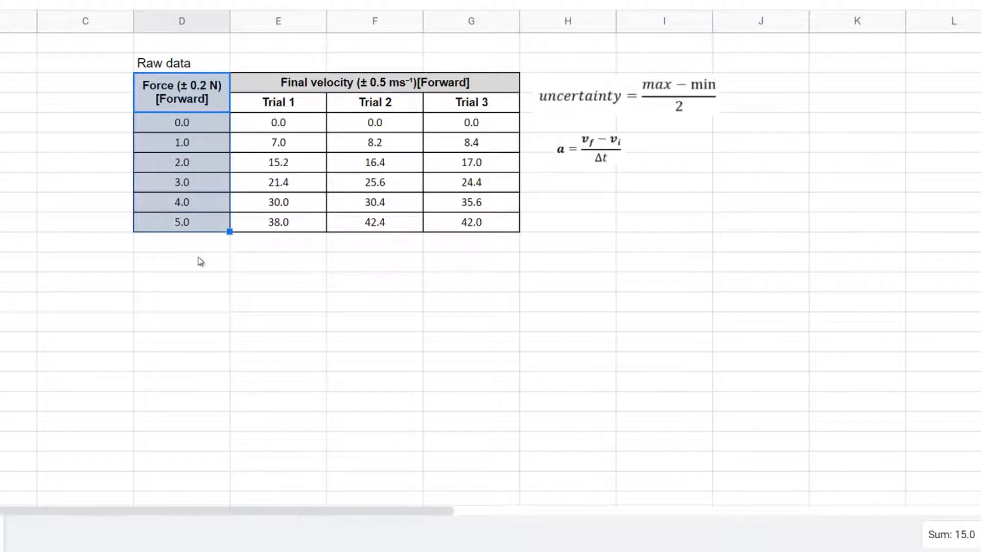
right_click(182, 222)
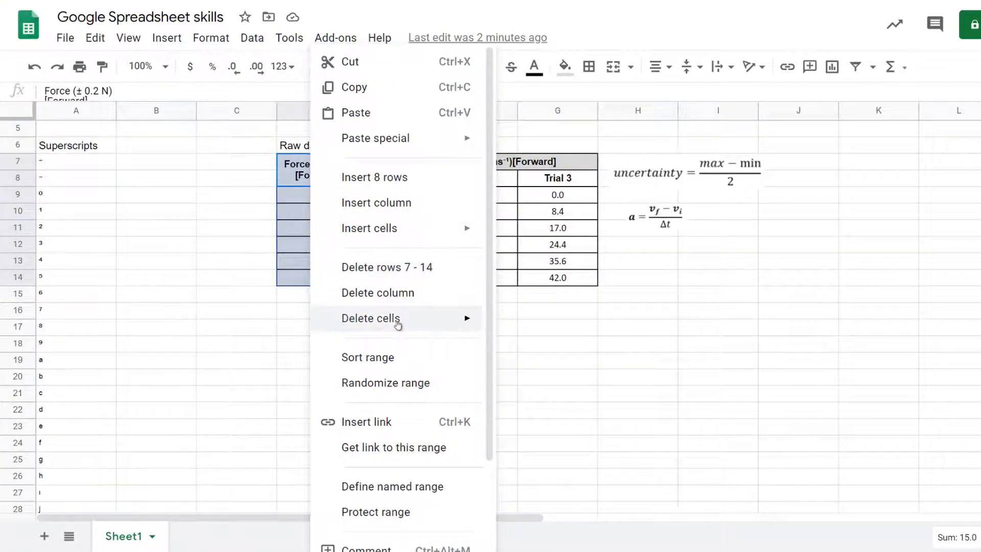
scroll(383, 340, down, 2)
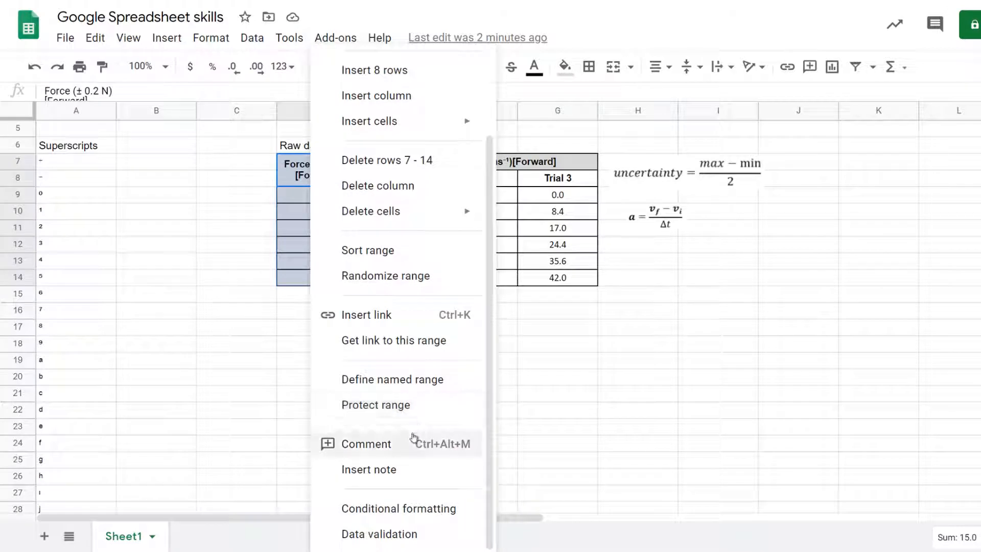
scroll(414, 439, up, 2)
click(405, 87)
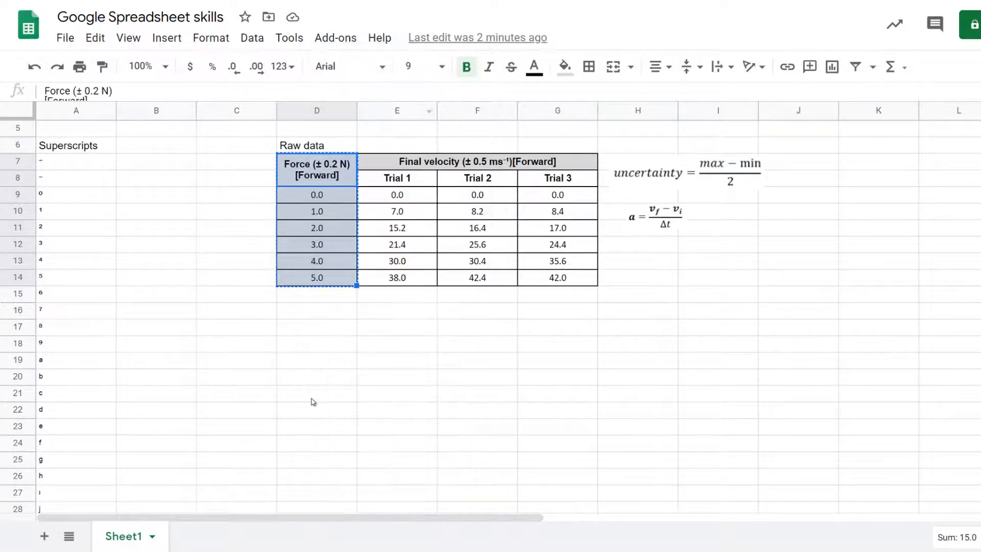
click(325, 330)
right_click(326, 330)
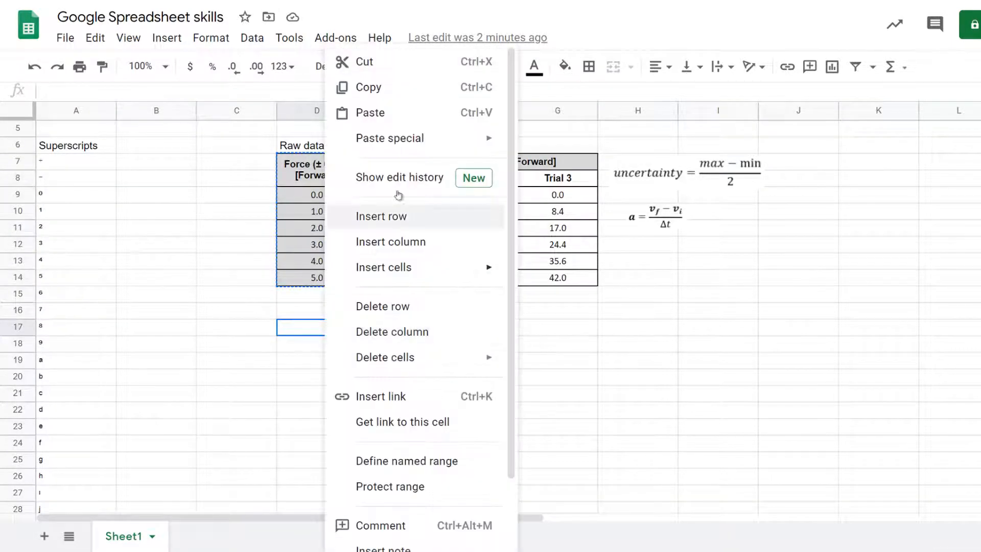
mouse_move(470, 144)
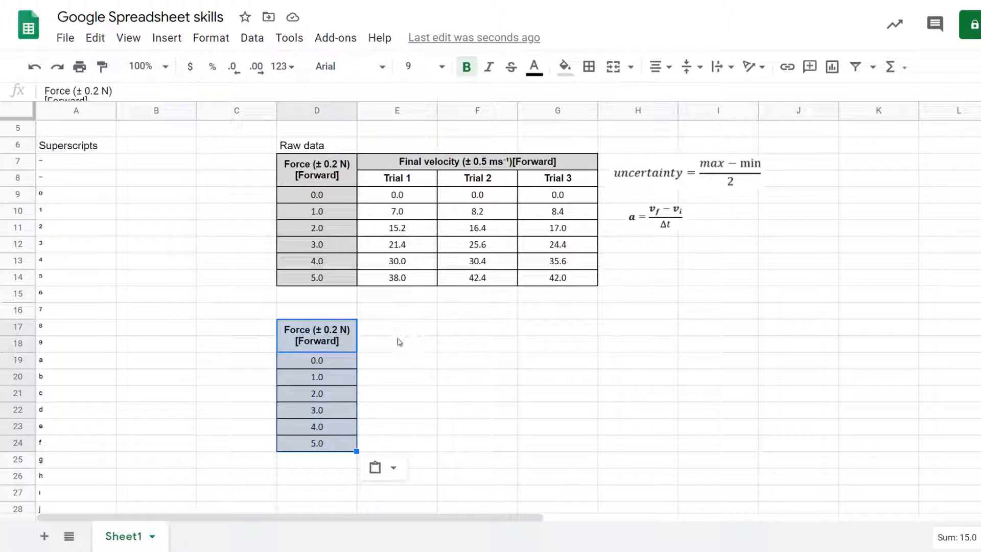
Step: Merge E17:E18 beside the copied force heading and begin its heading with "Average final velocity (m"
drag(398, 332, 394, 342)
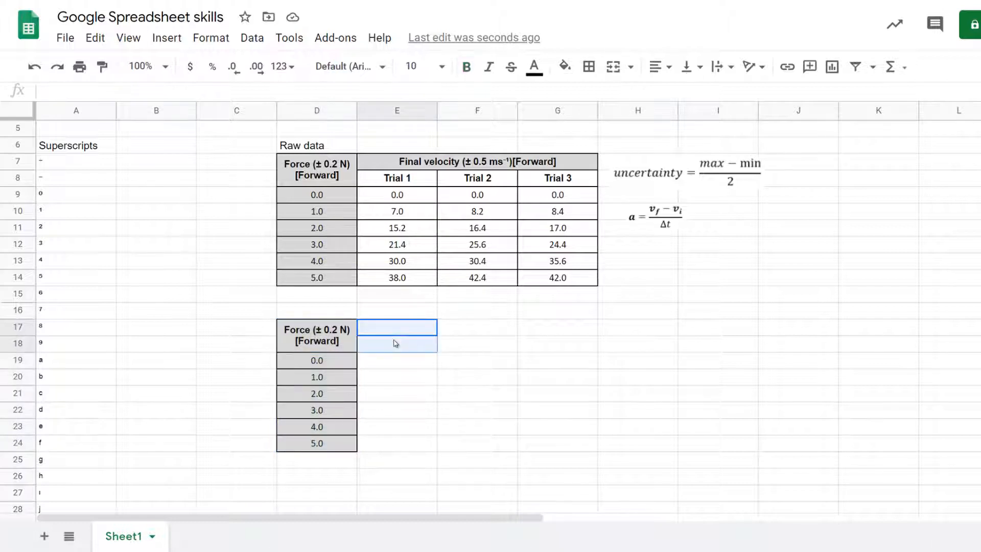
click(613, 70)
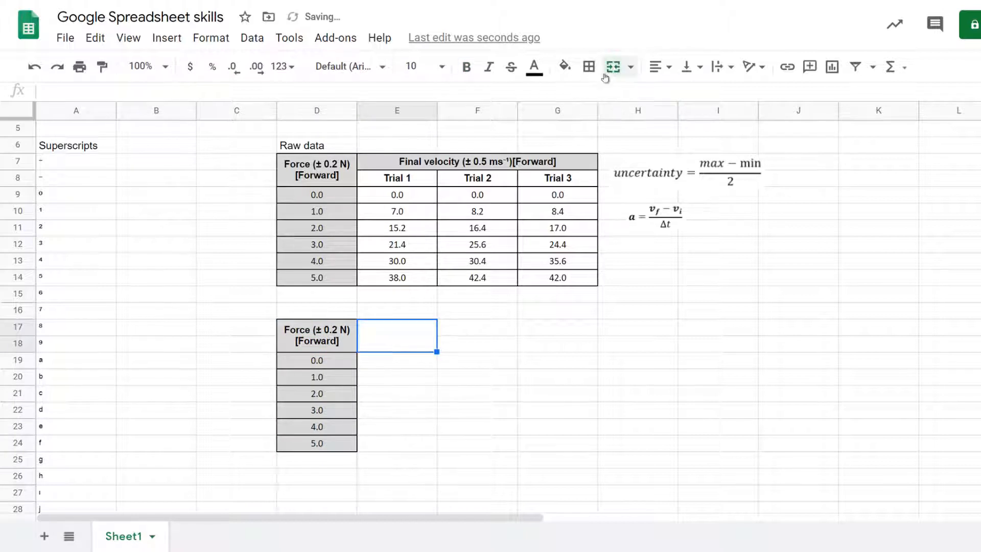
text(Final)
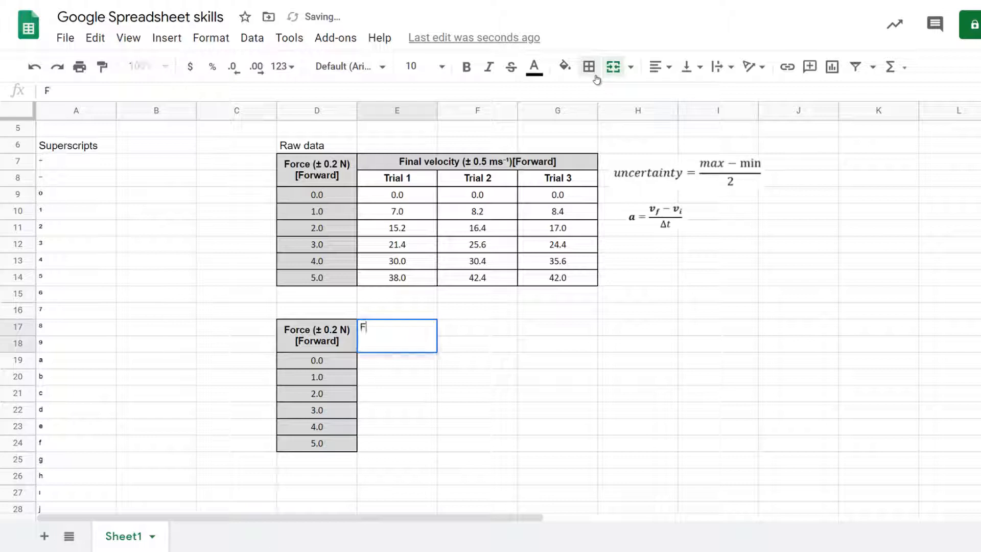
key(BackSpace)
key(BackSpace)
key(BackSpace)
key(BackSpace)
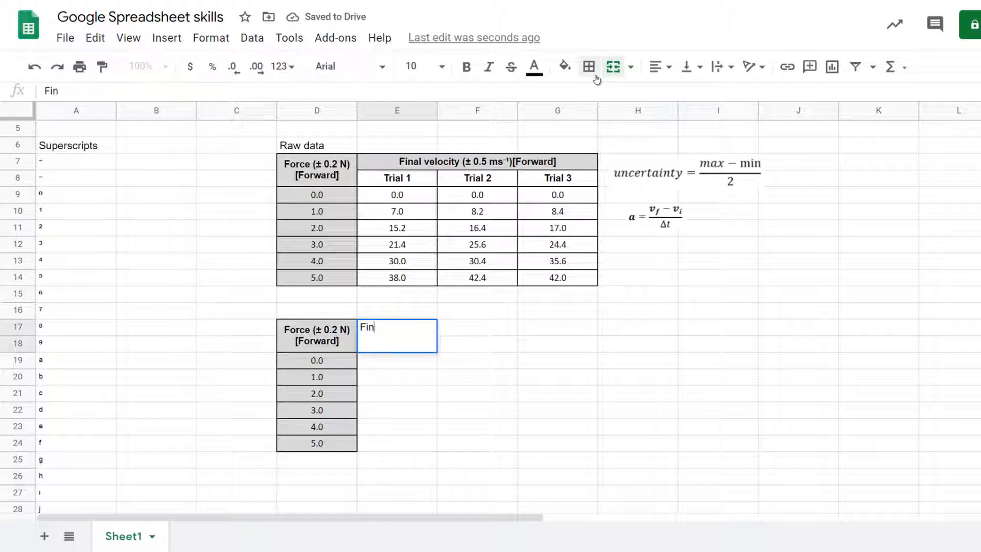
text(Averag)
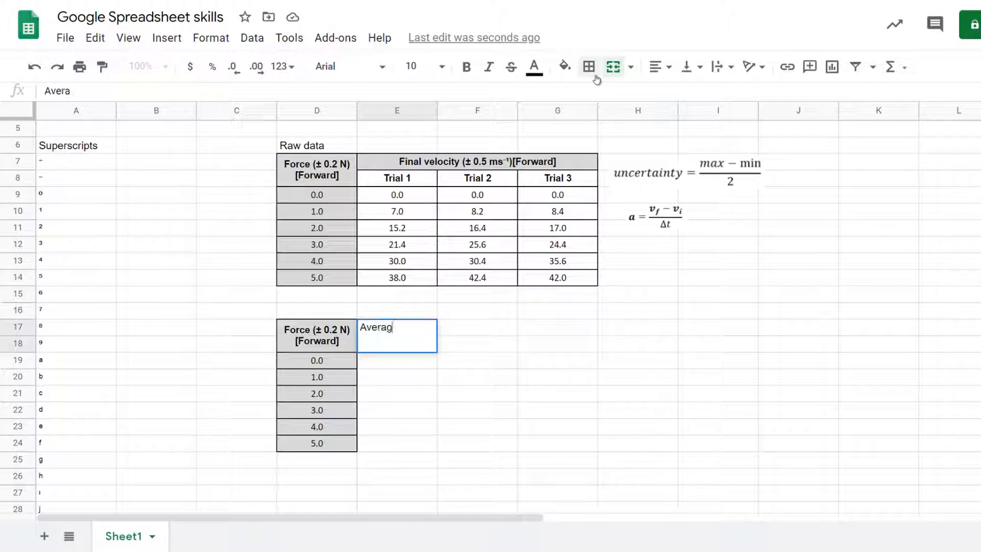
text(e final velocity)
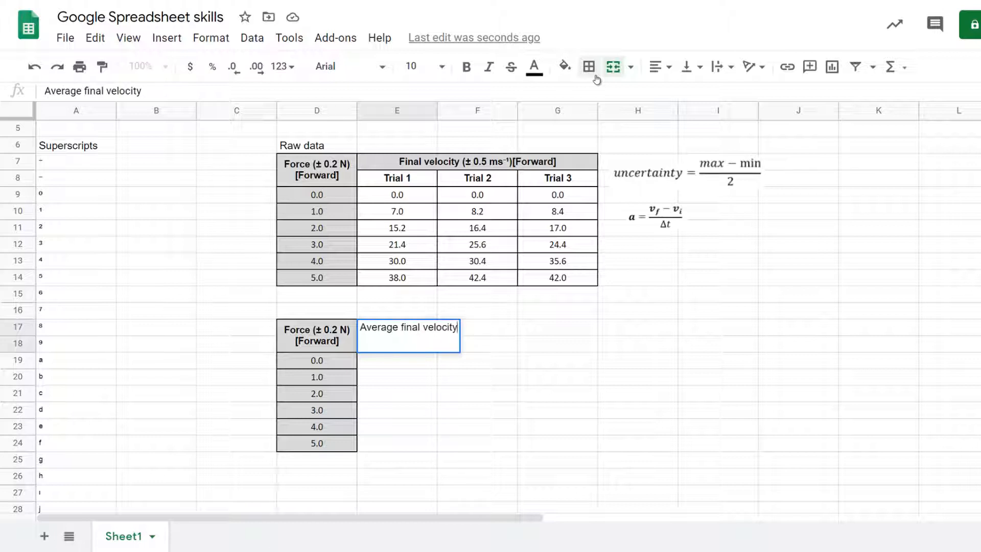
text( (m)
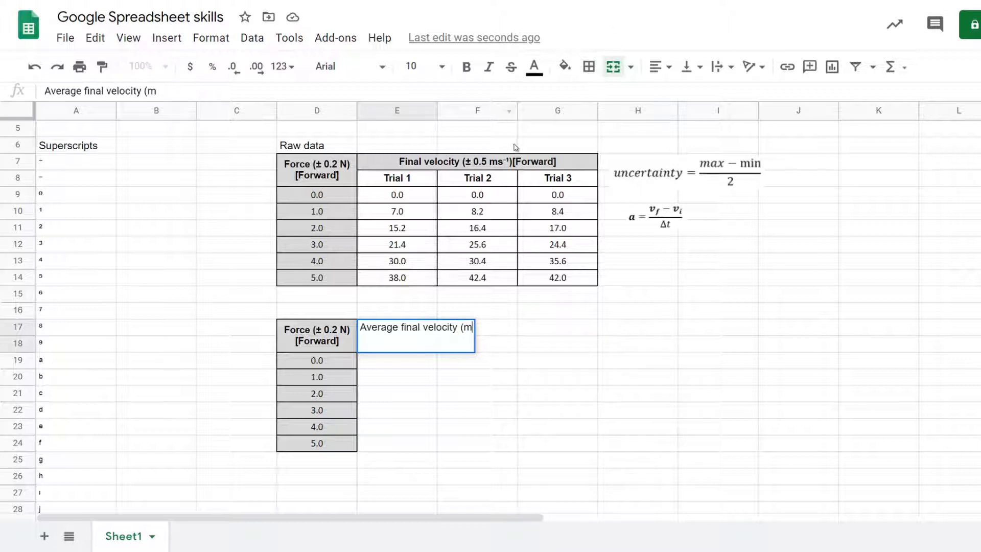
Step: Copy "s⁻¹" from the raw data velocity heading to complete the new heading as "Average final velocity (ms⁻¹) [Forward]"
click(509, 160)
double_click(510, 160)
drag(509, 161, 498, 161)
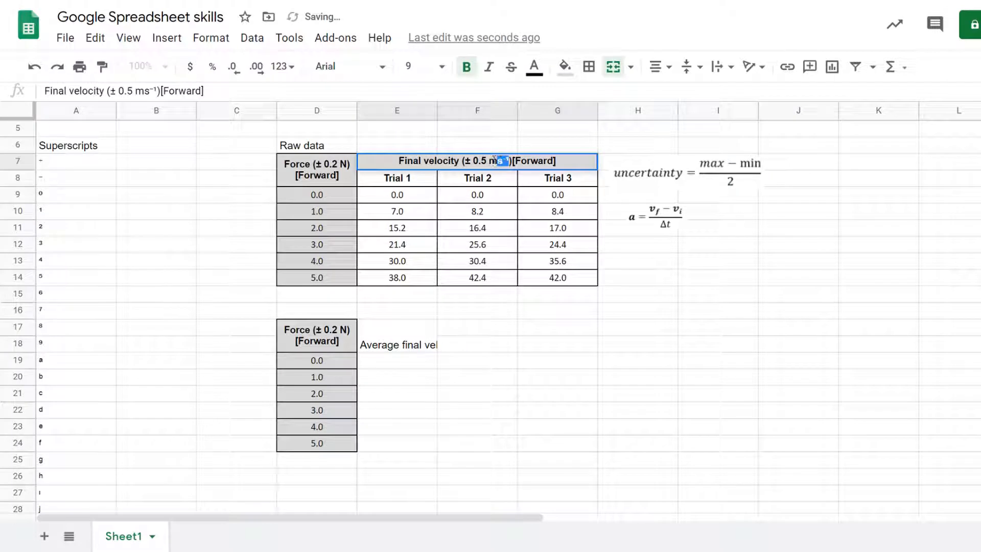
click(433, 350)
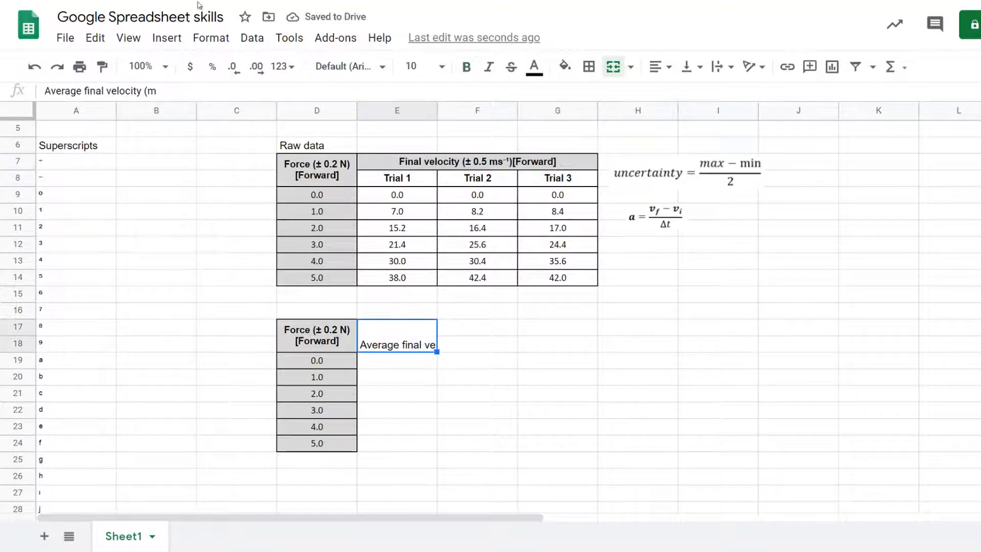
click(169, 91)
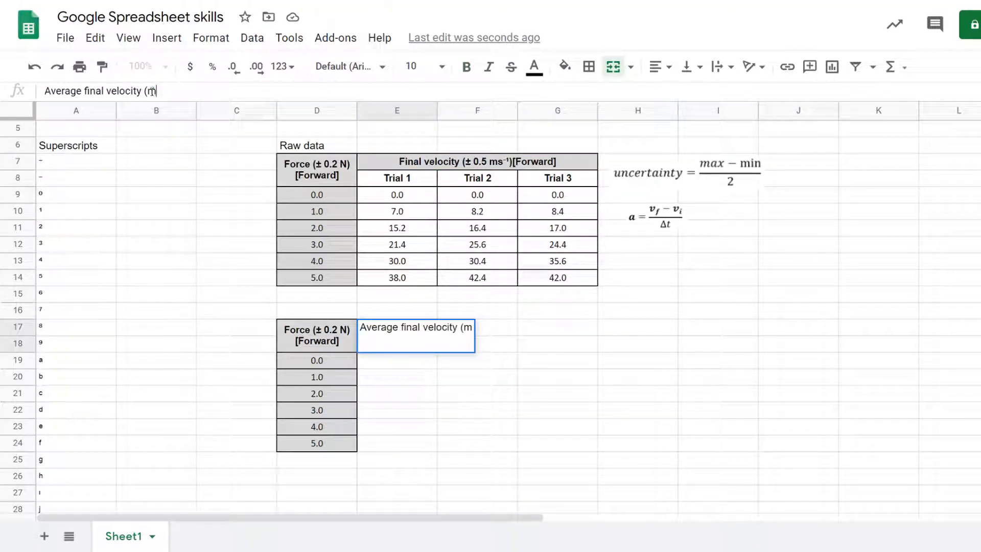
key(ctrl+v)
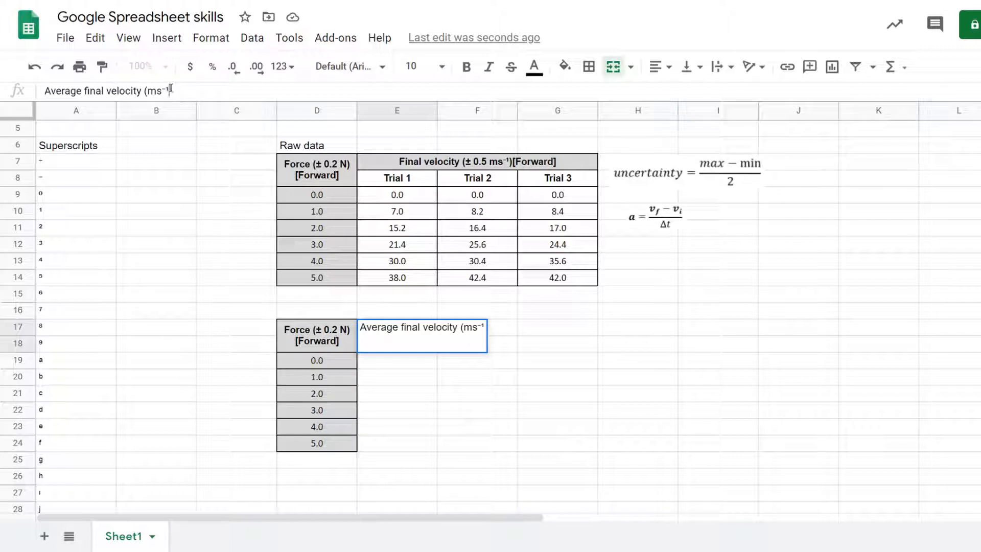
text() [])
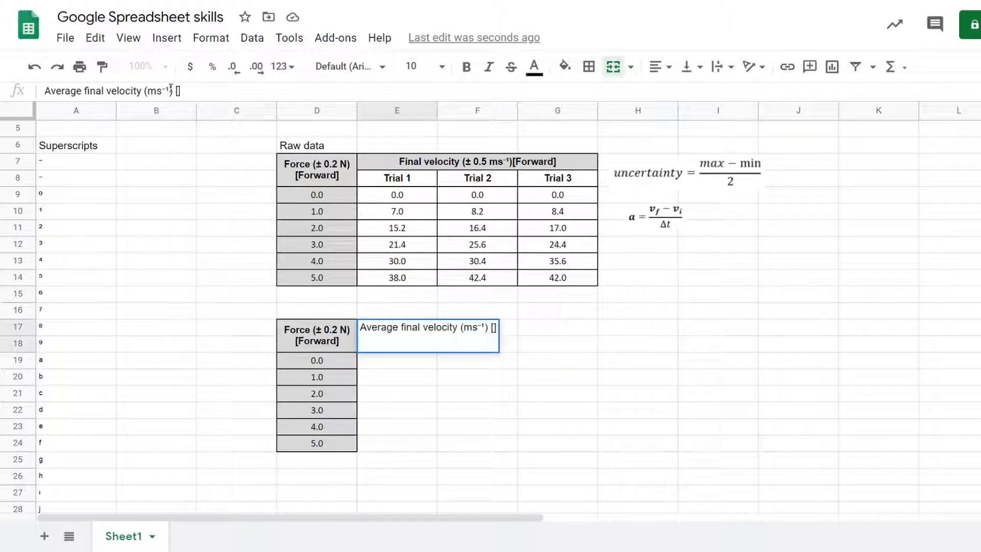
text(Forward)
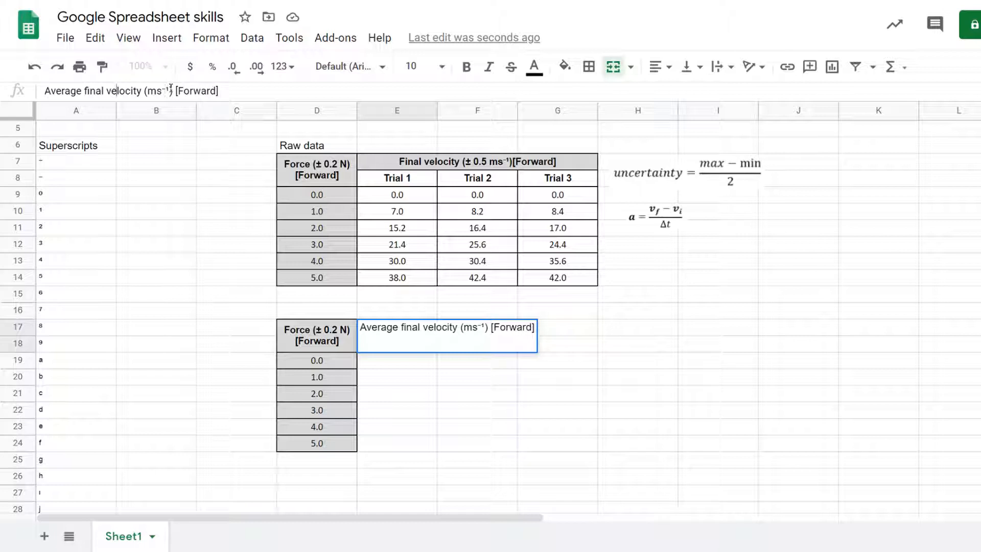
Step: Break the average final velocity heading into three lines: "Average final", "velocity (ms⁻¹)" and "[Forward]"
click(113, 95)
key(alt+f)
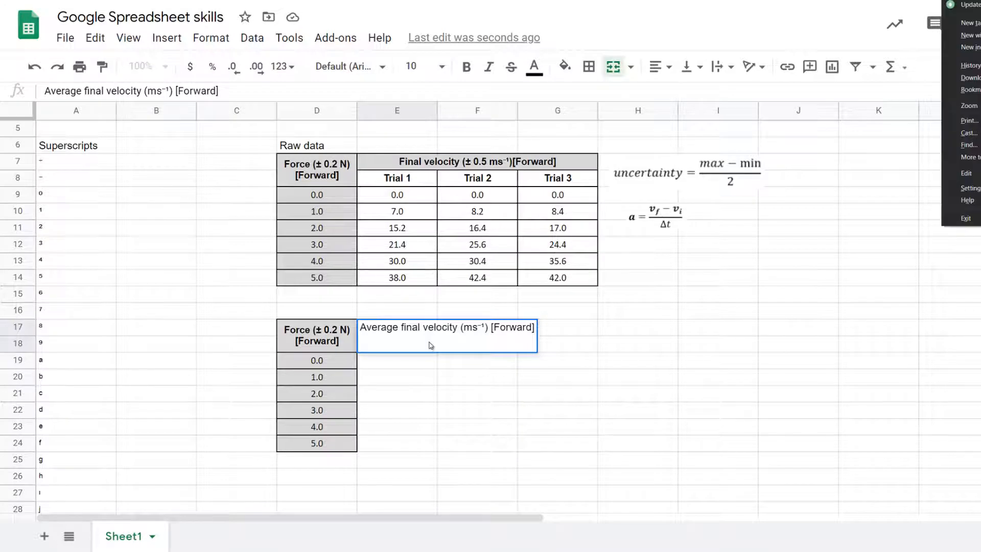
click(106, 92)
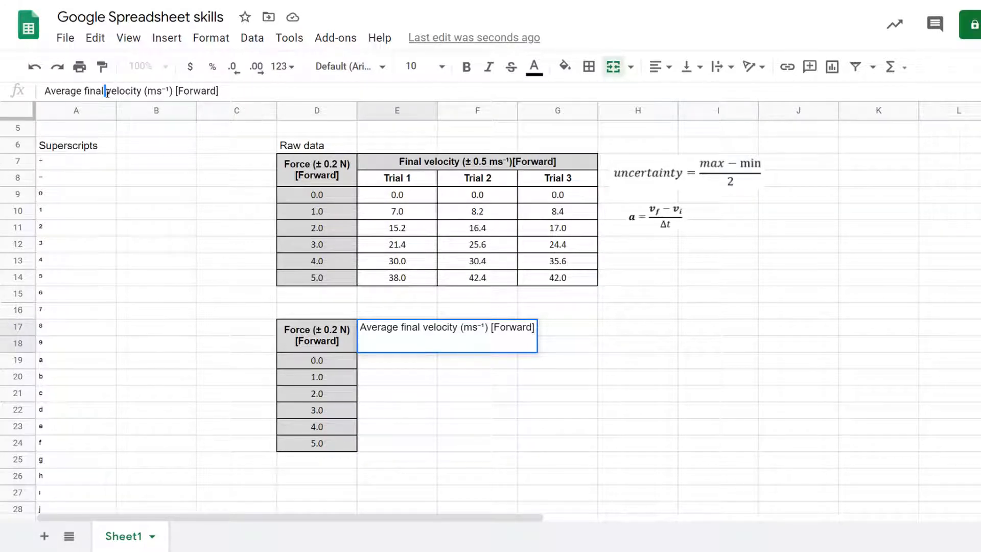
key(shift+Return)
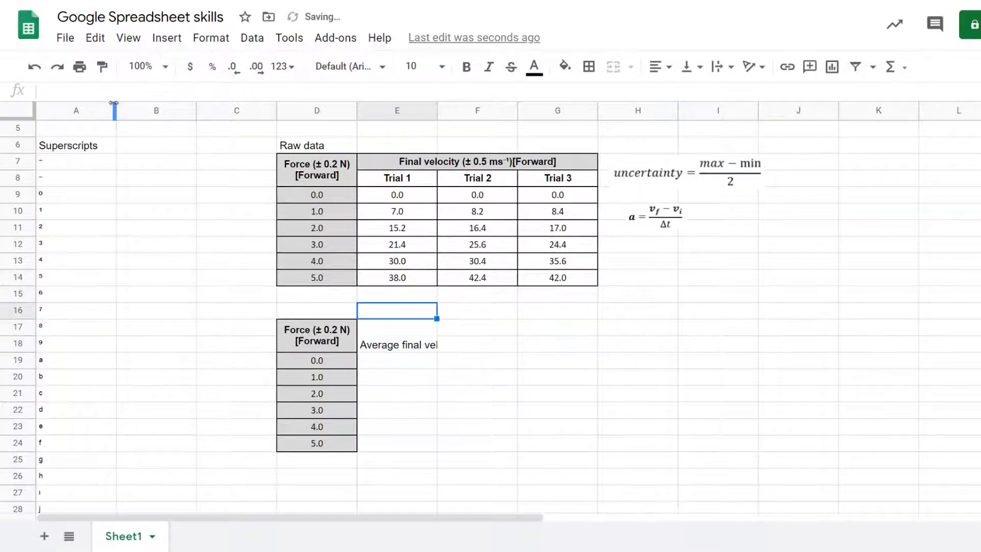
click(390, 335)
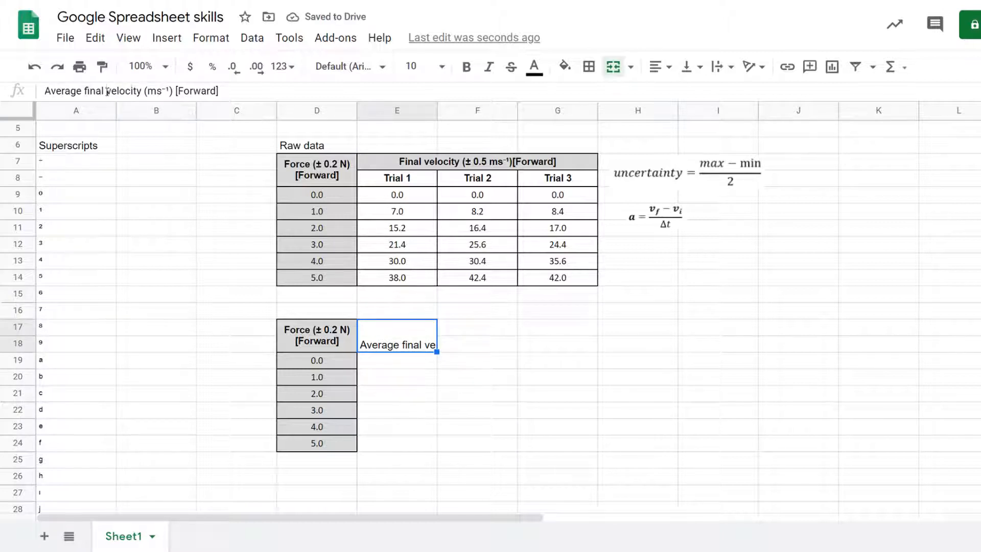
click(107, 92)
key(ctrl+Return)
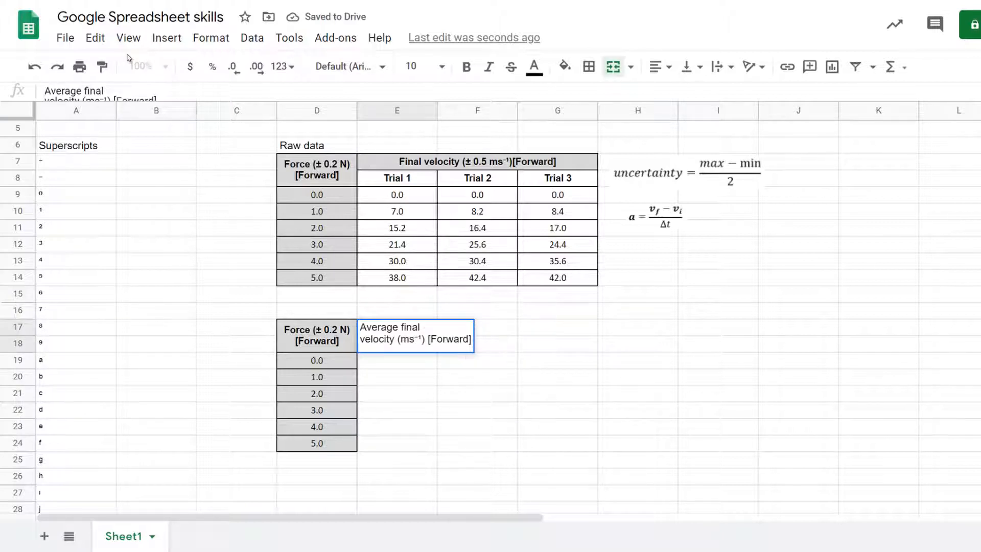
click(424, 341)
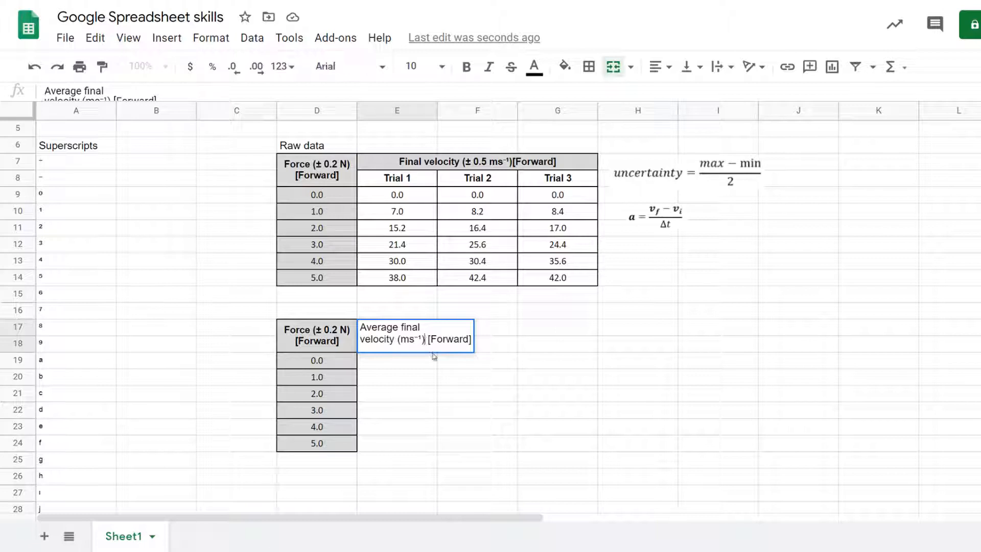
key(ctrl+Return)
click(411, 358)
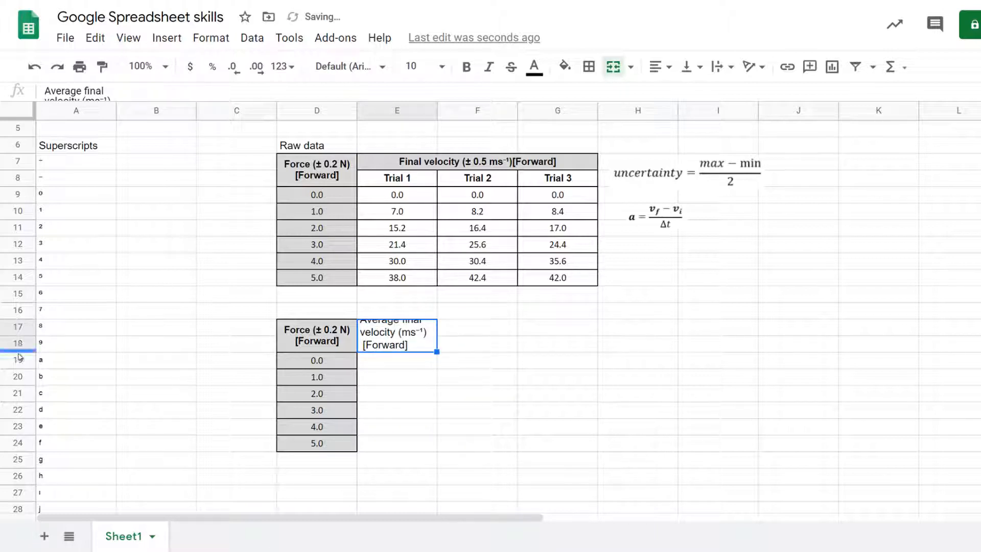
Step: Adjust the height of row 18 around the three-line average final velocity heading
drag(19, 350, 19, 362)
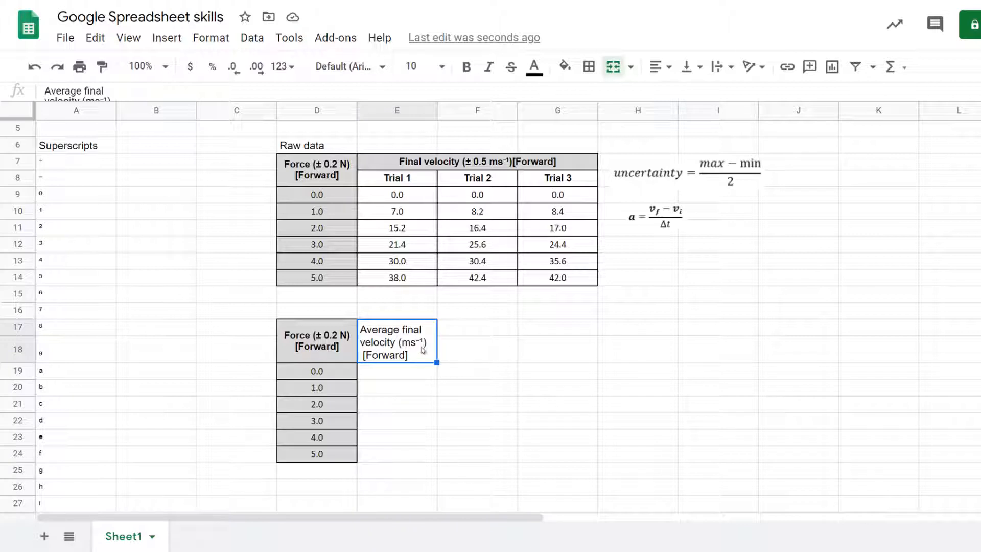
double_click(320, 349)
drag(339, 338, 275, 339)
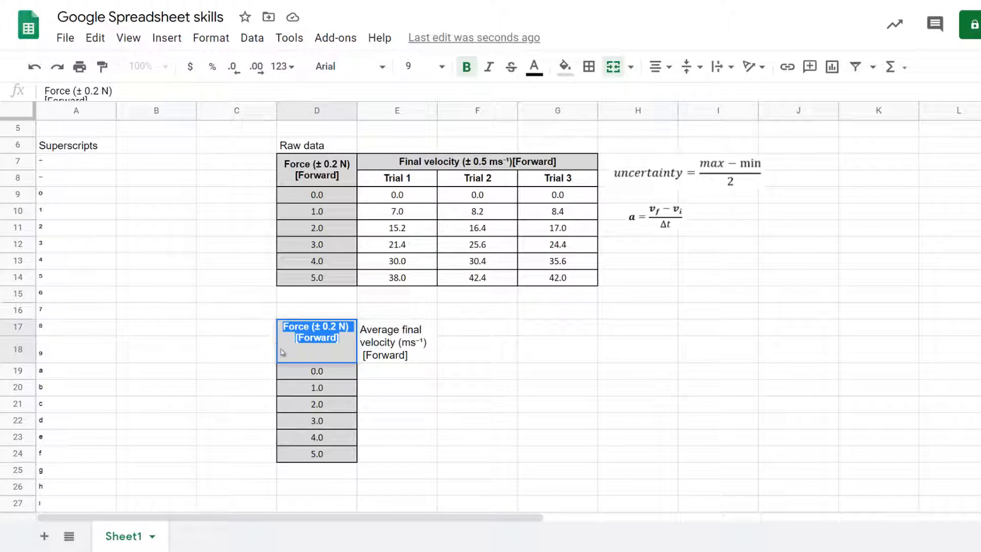
click(203, 356)
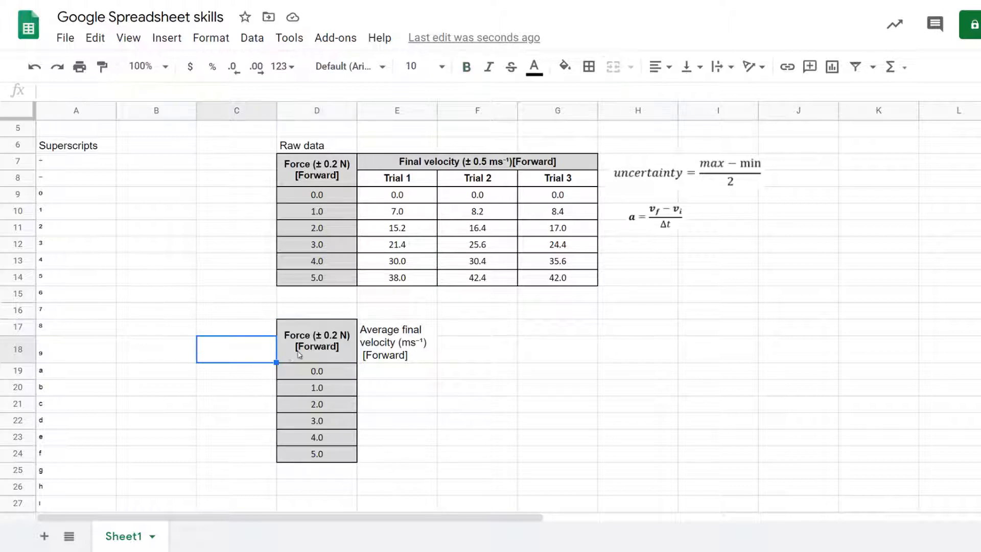
click(16, 349)
right_click(16, 349)
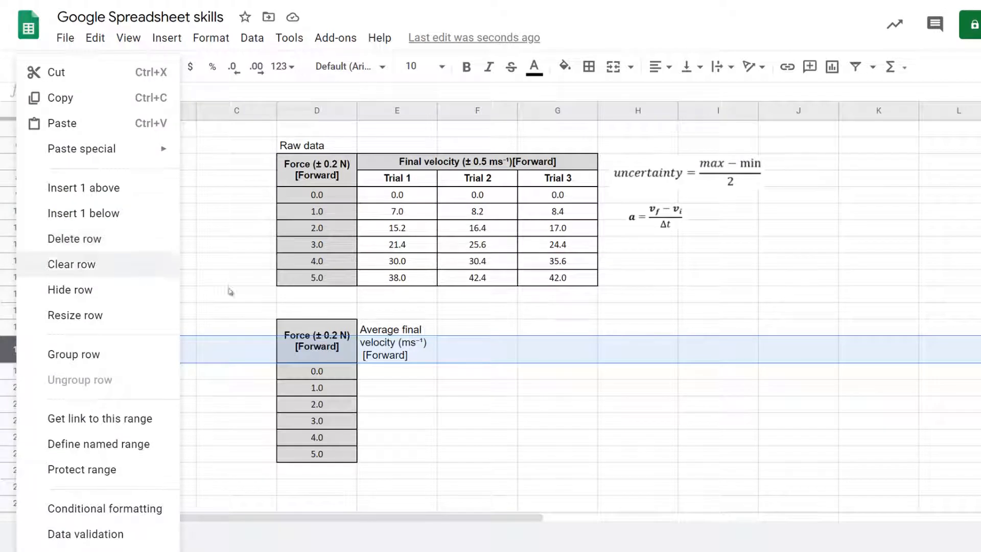
click(289, 314)
drag(21, 363, 21, 355)
Step: Unmerge the force heading cells D17:D18 and the average final velocity heading cells E17:E18
click(310, 339)
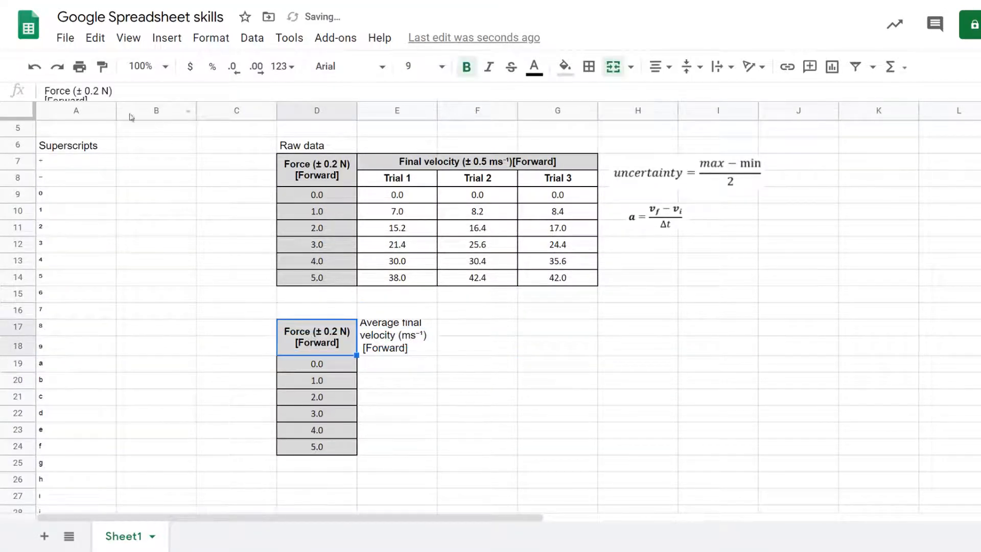
click(613, 67)
click(409, 344)
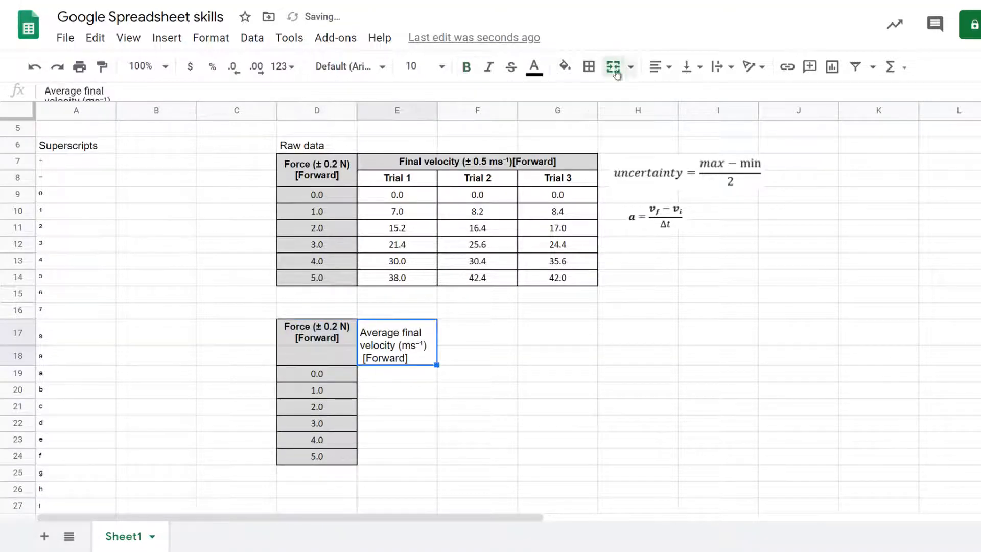
click(613, 67)
Step: Move the force and average final velocity headings from row 17 to row 18 and make row 18 tall enough for all three lines
click(326, 347)
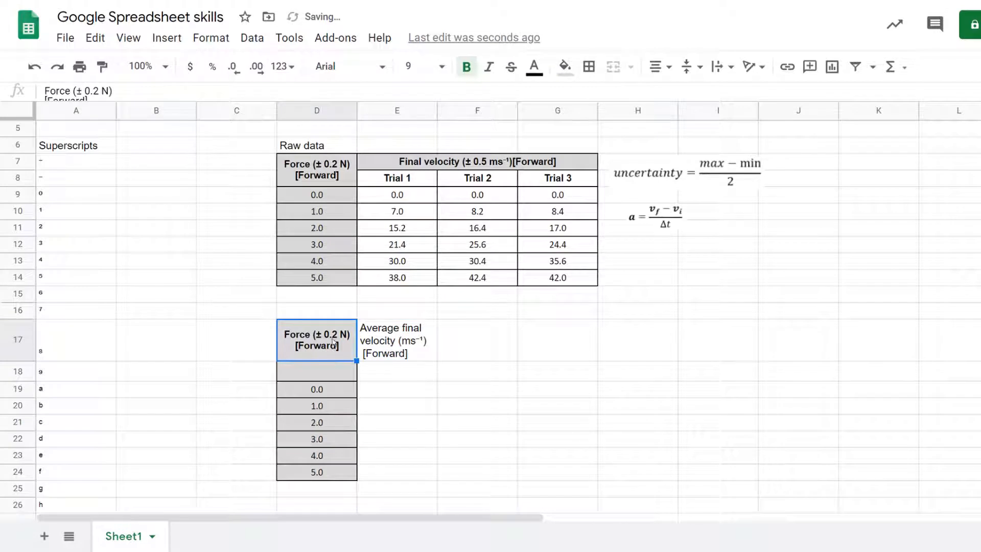
key(ctrl+c)
click(332, 372)
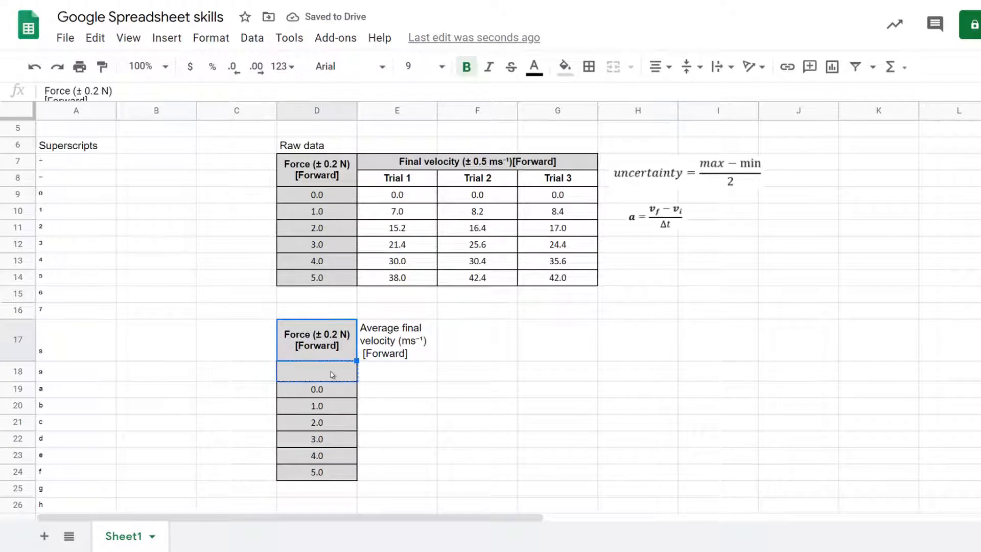
key(ctrl+v)
click(385, 322)
key(ctrl+x)
click(390, 369)
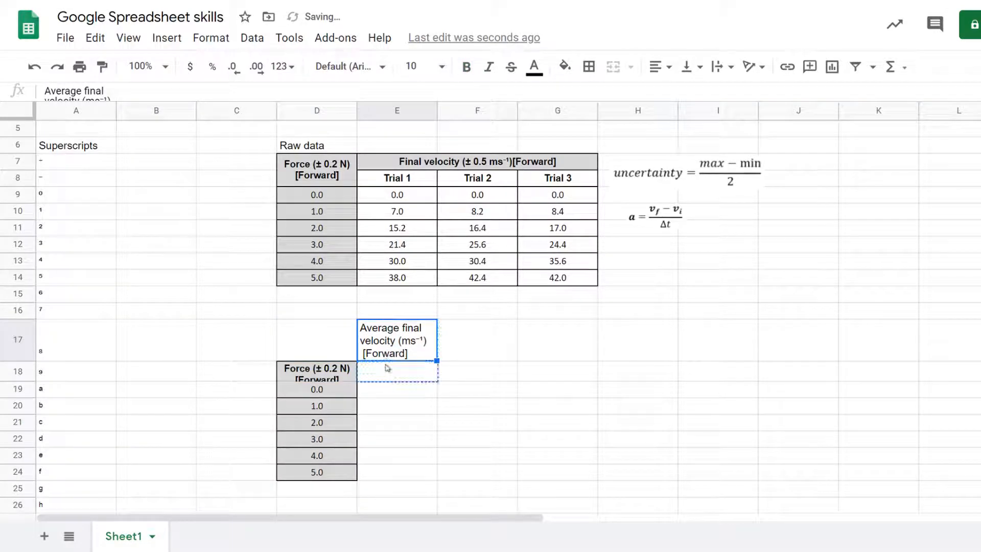
key(ctrl+v)
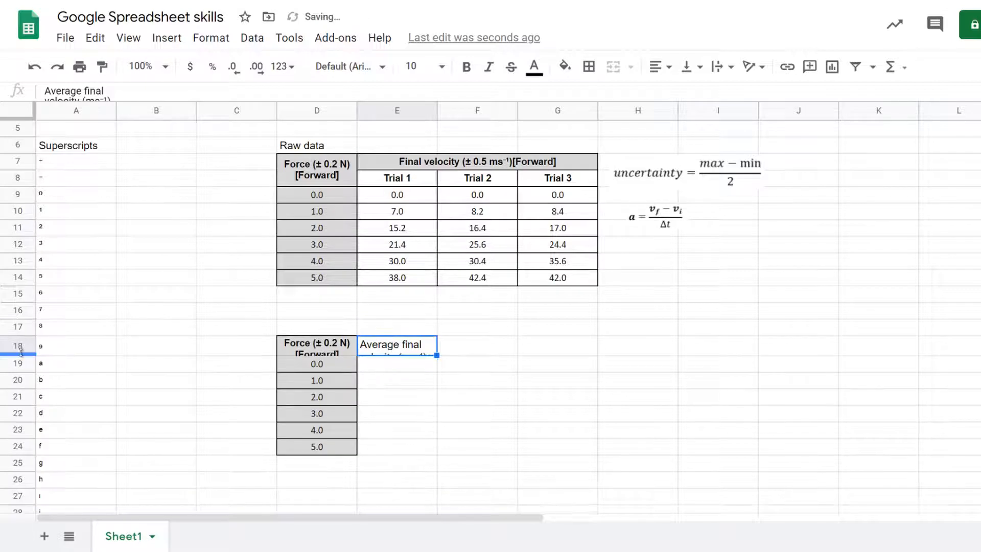
drag(17, 355, 26, 376)
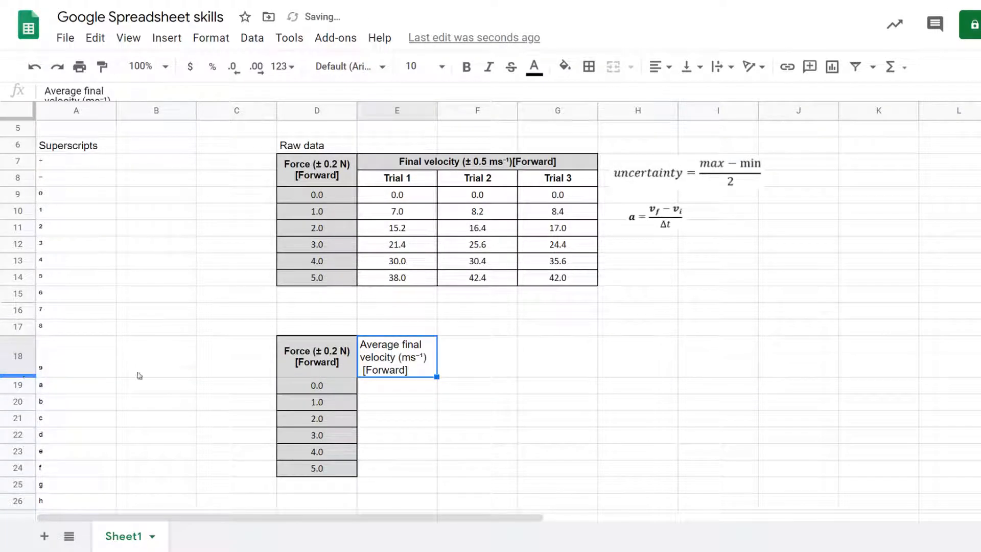
Step: Make the average final velocity heading in E18 bold
click(325, 364)
drag(325, 363, 378, 362)
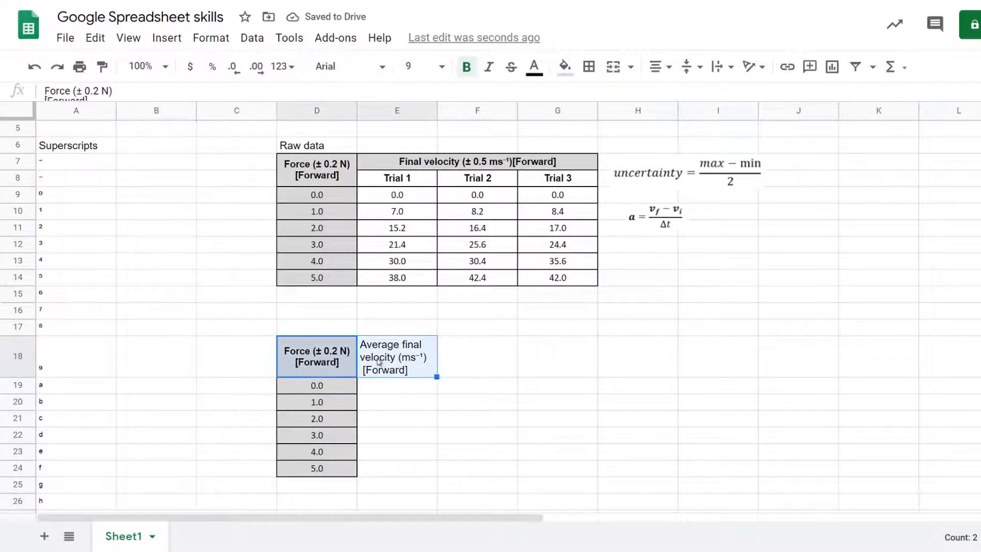
click(393, 355)
key(ctrl+b)
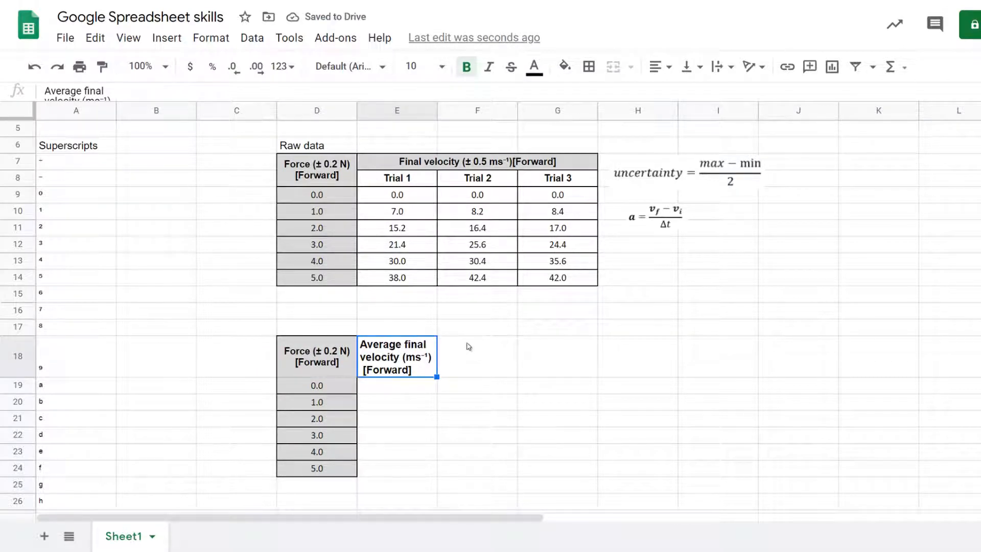
Step: Enter the heading "uncertainty average velocity" in F18, with "average velocity" on a second line
click(453, 348)
text(unce)
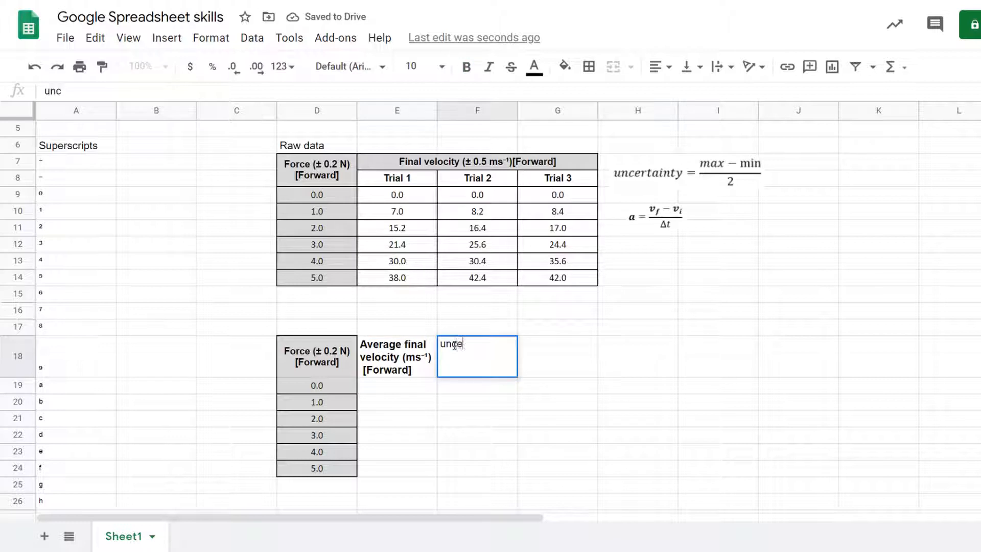
text(rtainty )
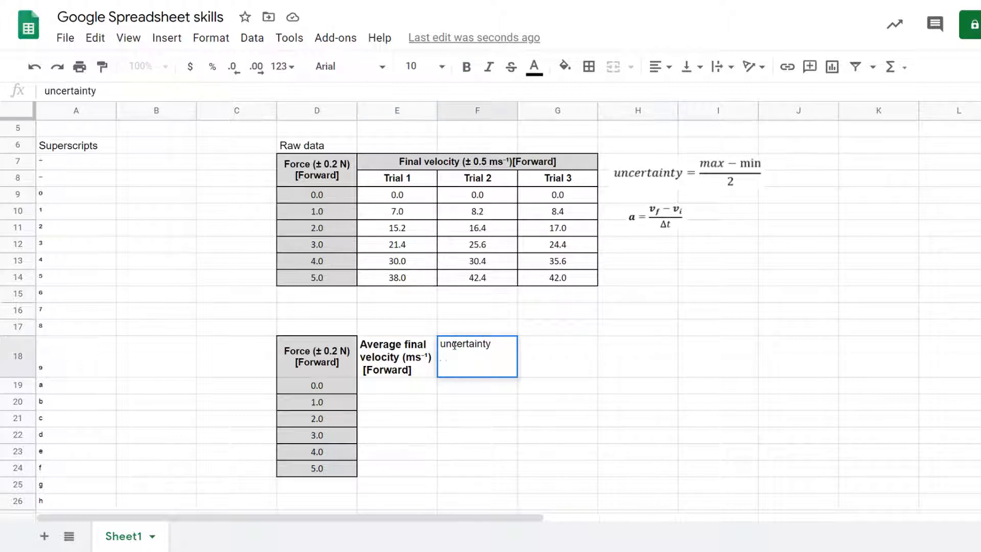
text(average velocity)
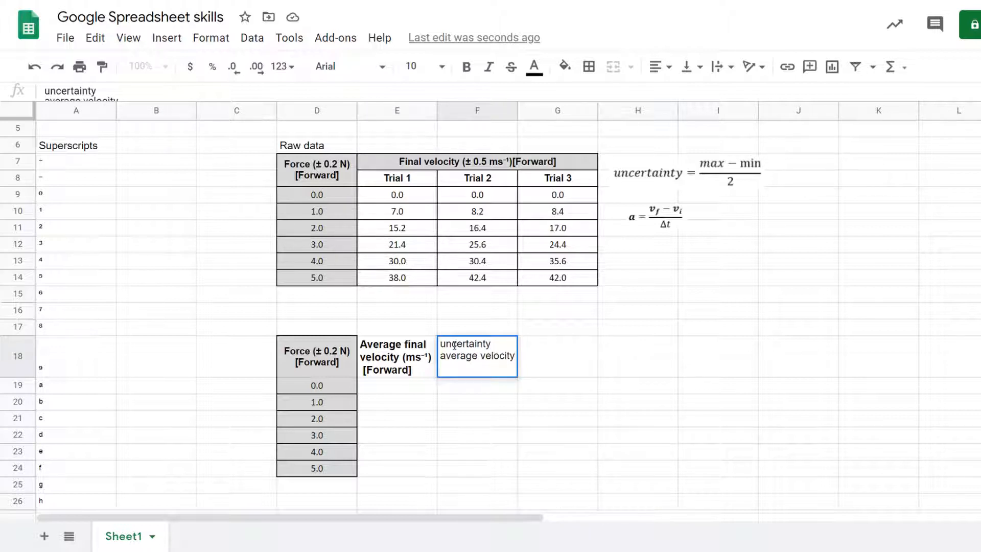
Step: Add a third line beginning with "(±" to the F18 heading, reusing the ± symbol from the raw data's final velocity heading
click(471, 161)
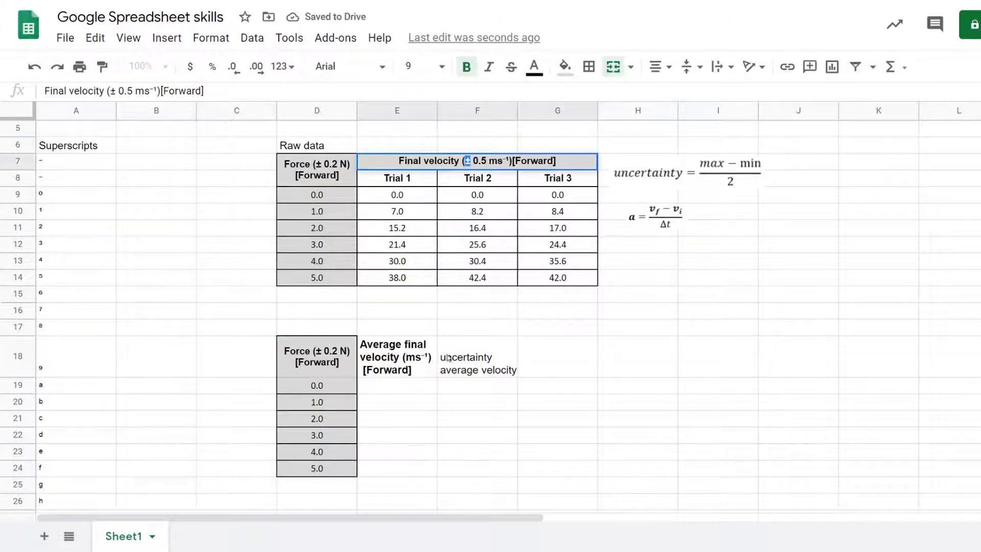
click(486, 372)
double_click(485, 372)
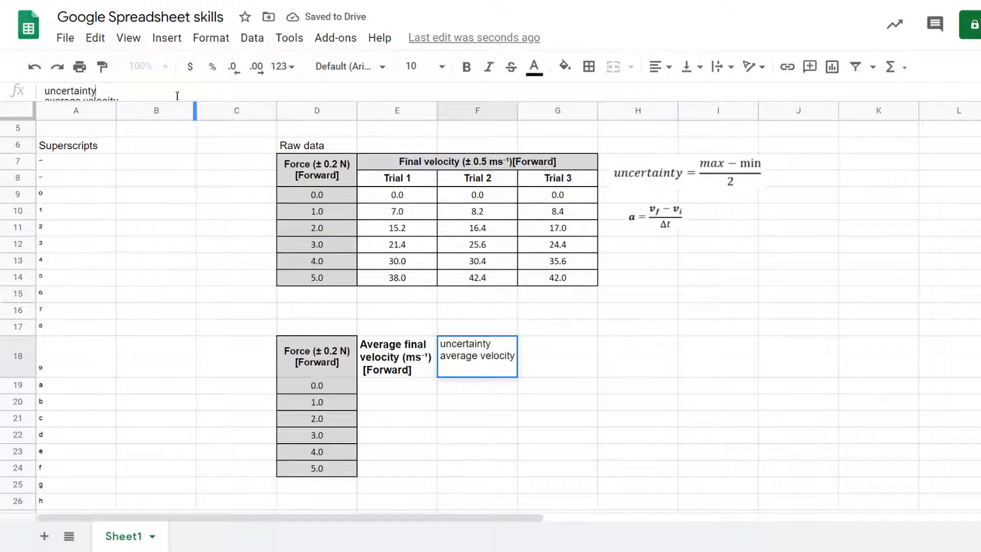
click(177, 96)
key(Down)
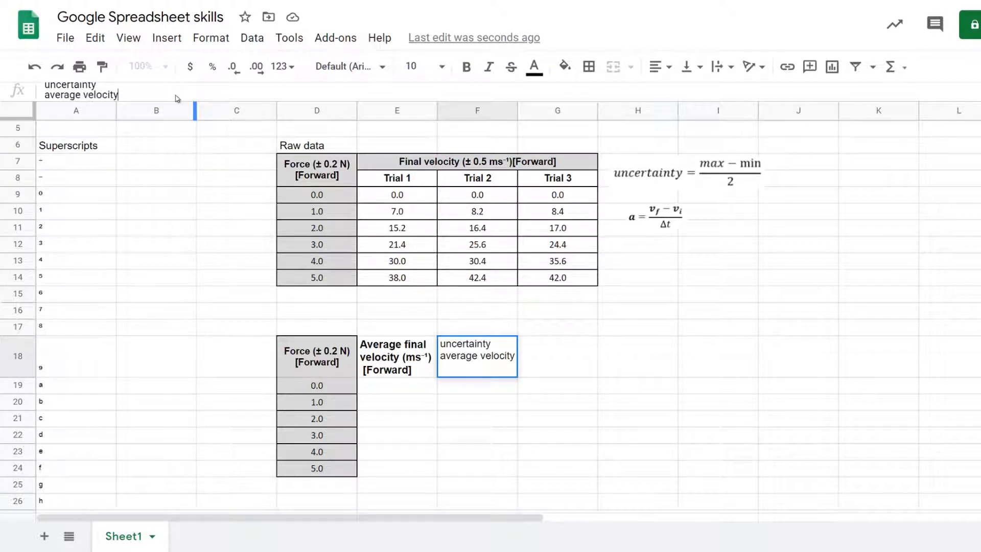
key(End)
key(alt+Return)
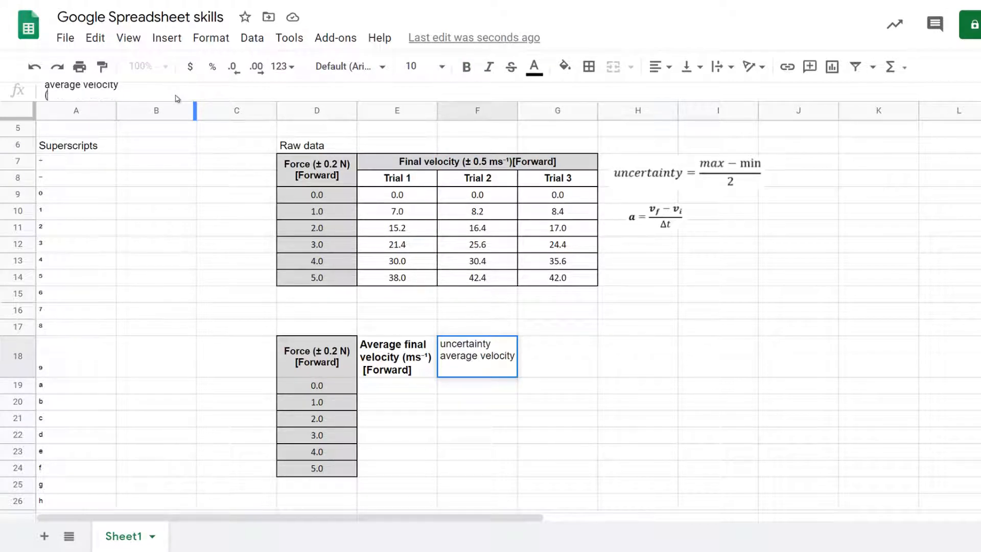
text((±)
Step: Complete the third line of F18 as "(± ms⁻¹)", copying the unit from the average final velocity heading in E18
double_click(423, 360)
drag(430, 356, 405, 356)
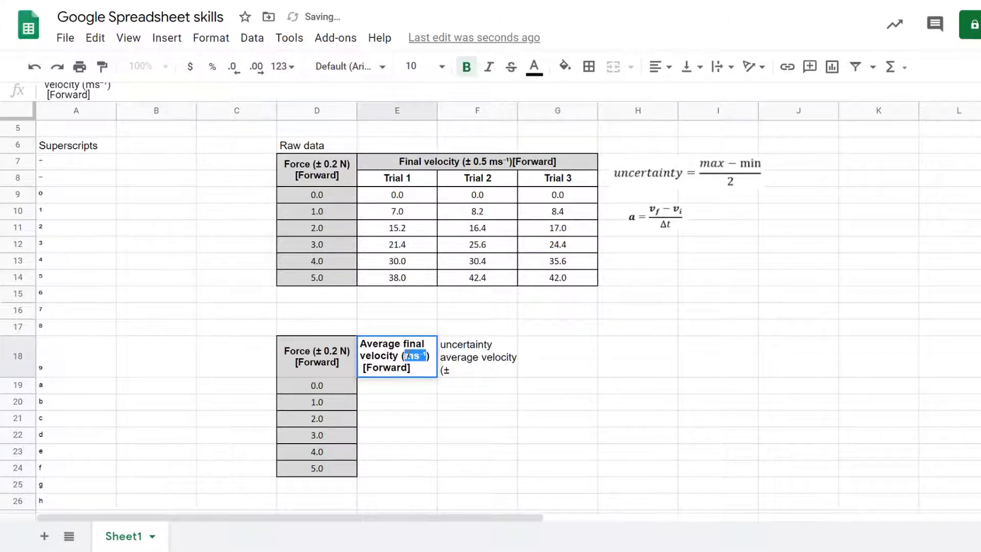
click(461, 373)
double_click(461, 371)
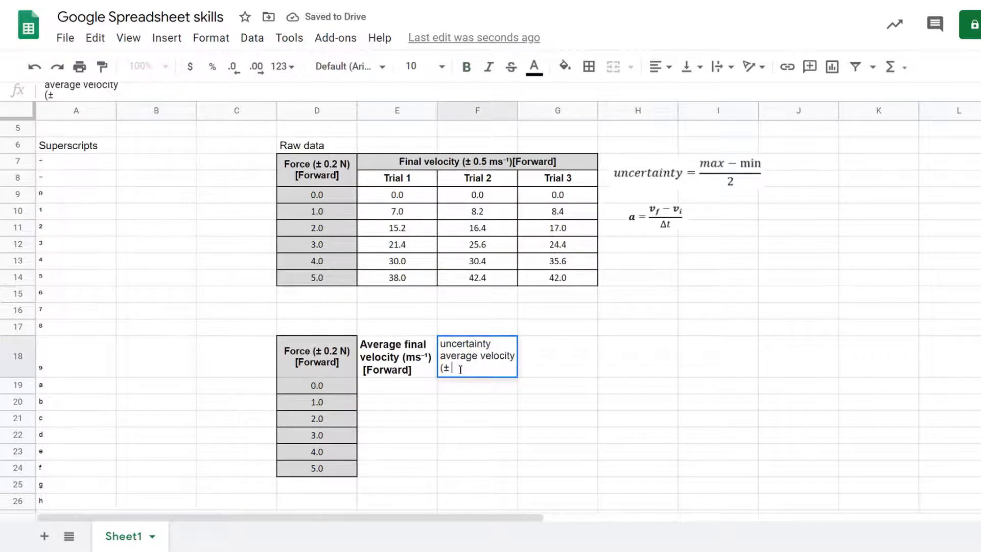
key(ctrl+v)
text())
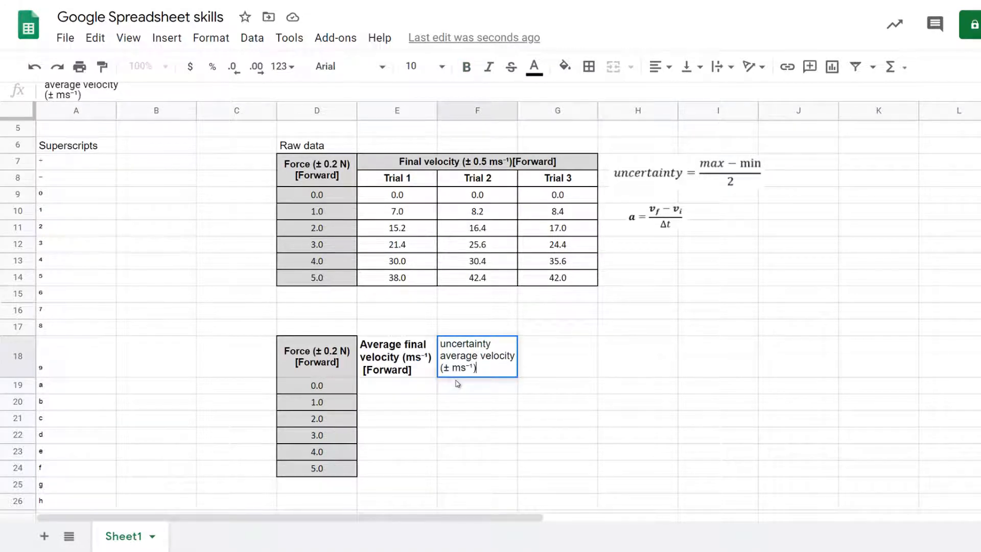
key(Return)
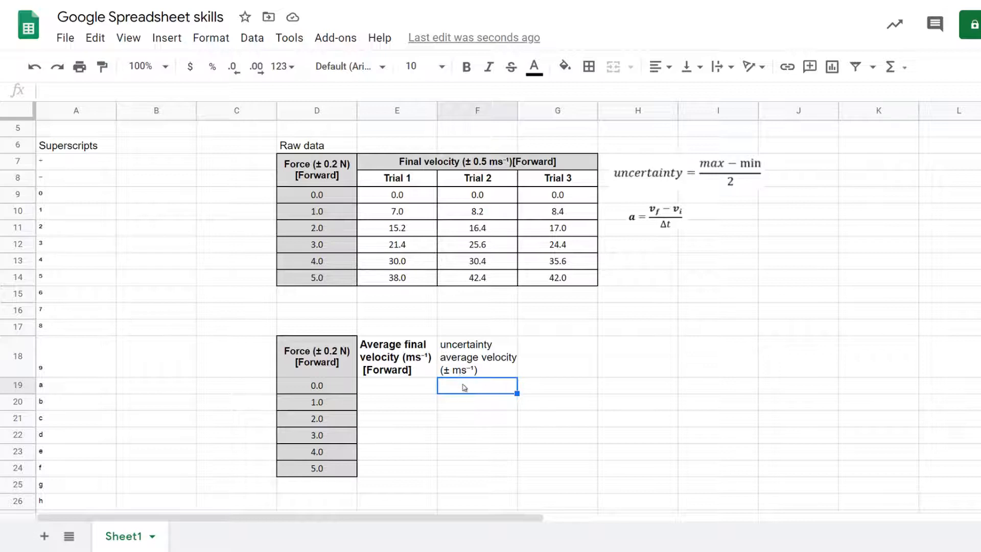
Step: Make the headings in D18:F18 bold and widen column F to fit the uncertainty heading
drag(334, 362, 466, 361)
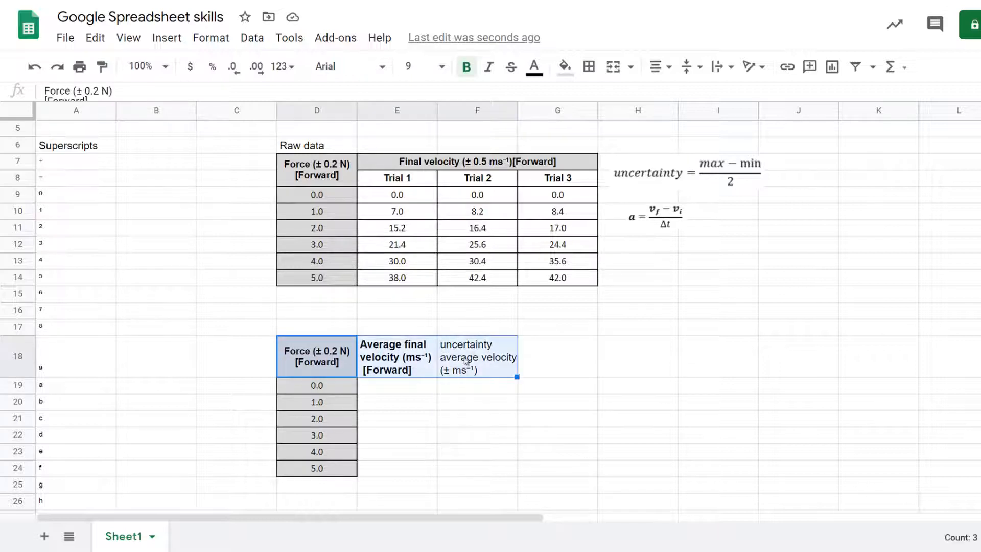
key(ctrl+b)
key(ctrl+b)
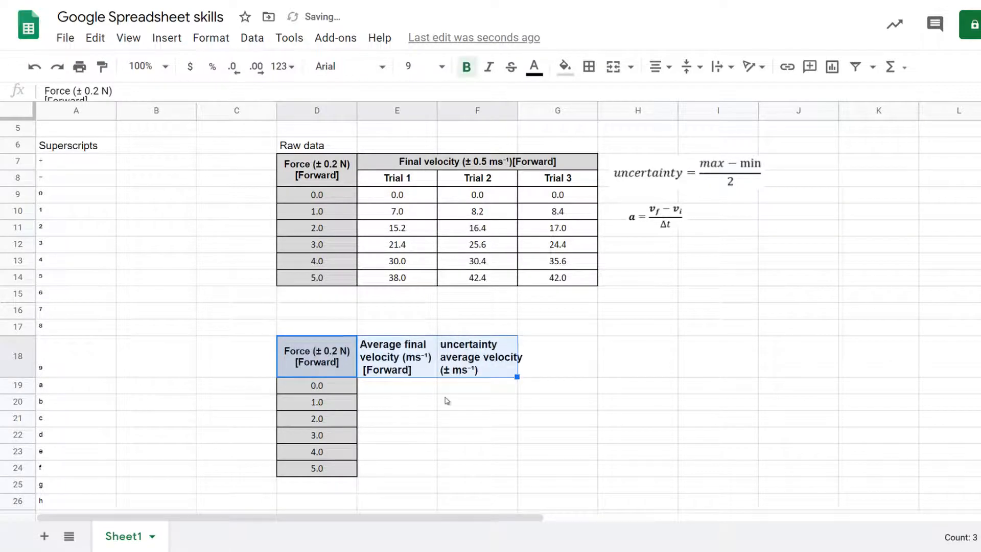
click(447, 401)
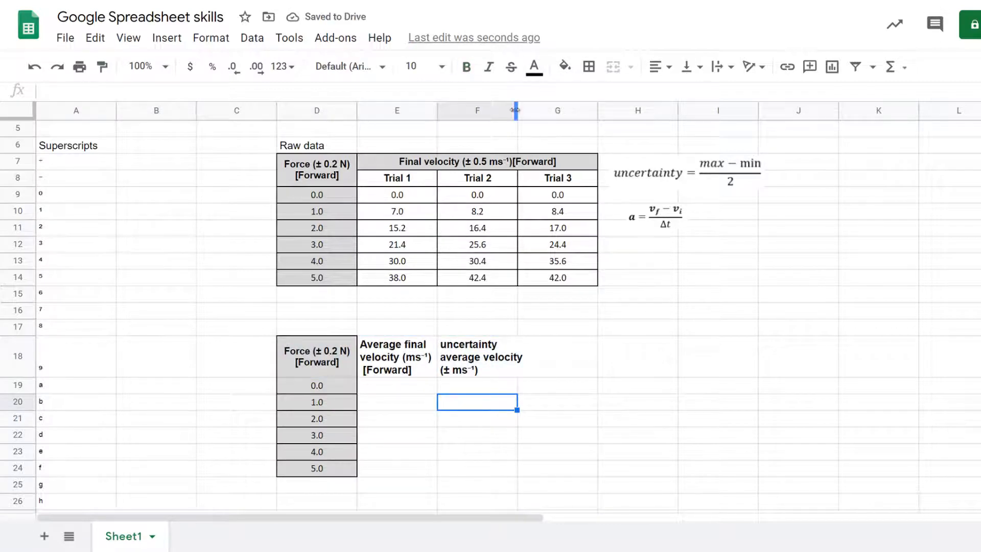
drag(517, 110, 527, 111)
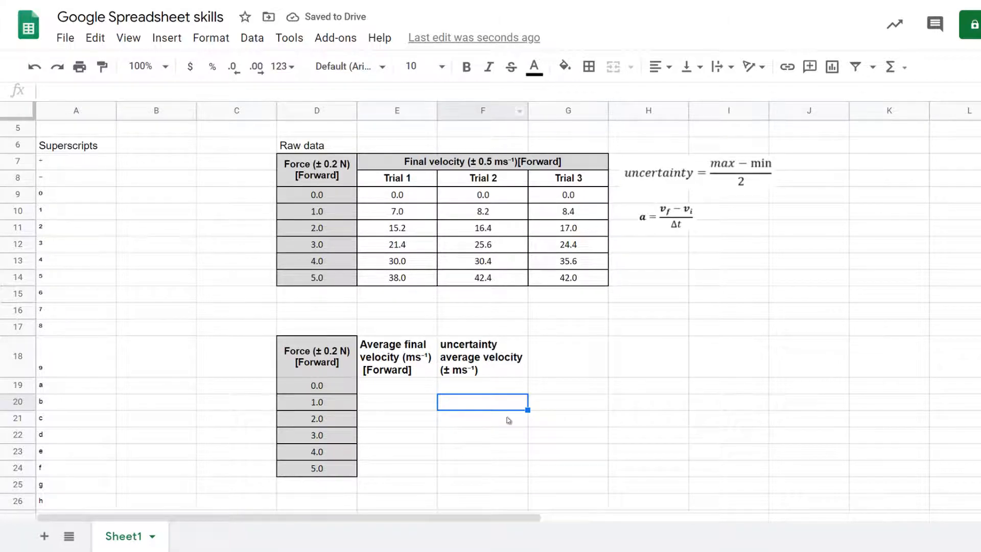
Step: Fill the header cells D18:G18 with the same light gray as the force heading
click(394, 361)
drag(345, 356, 578, 358)
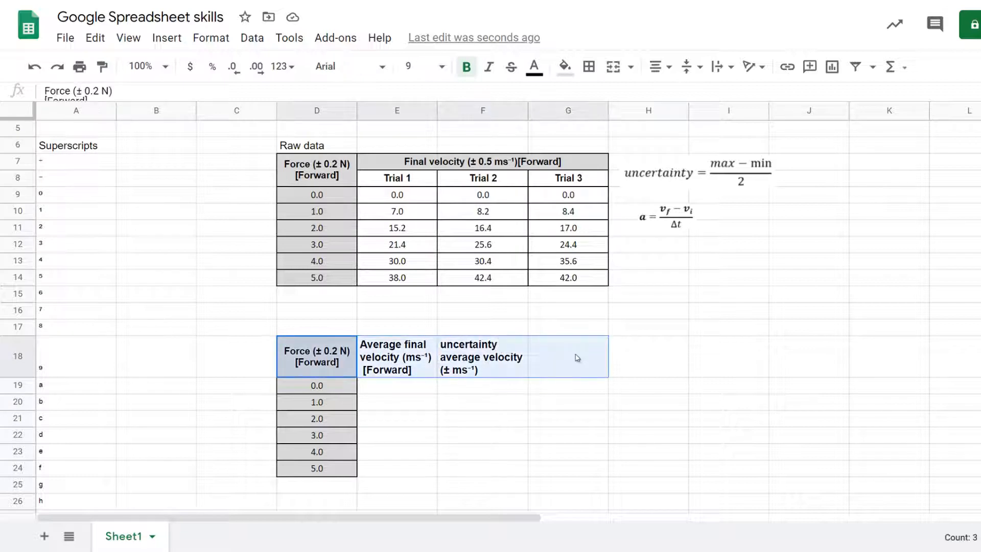
click(564, 66)
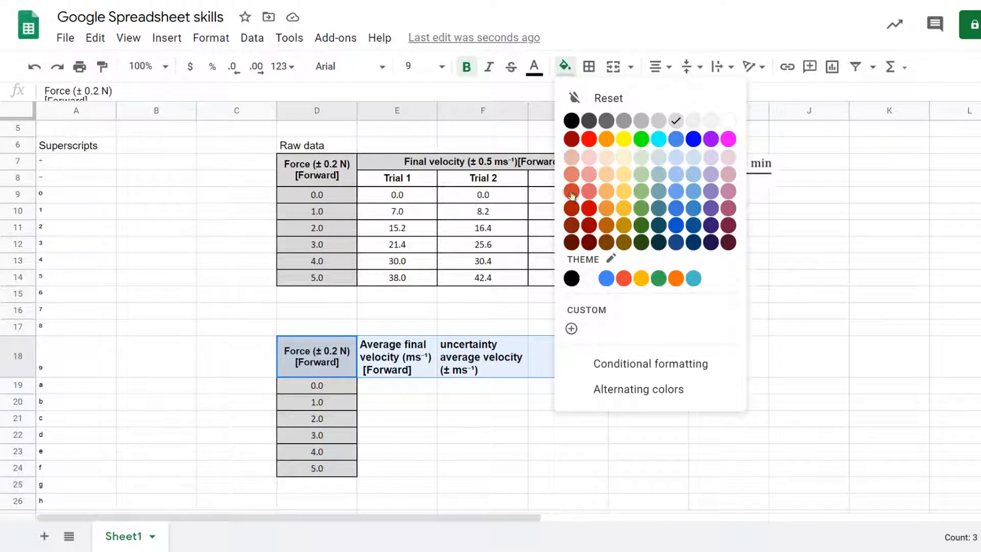
click(676, 122)
click(528, 402)
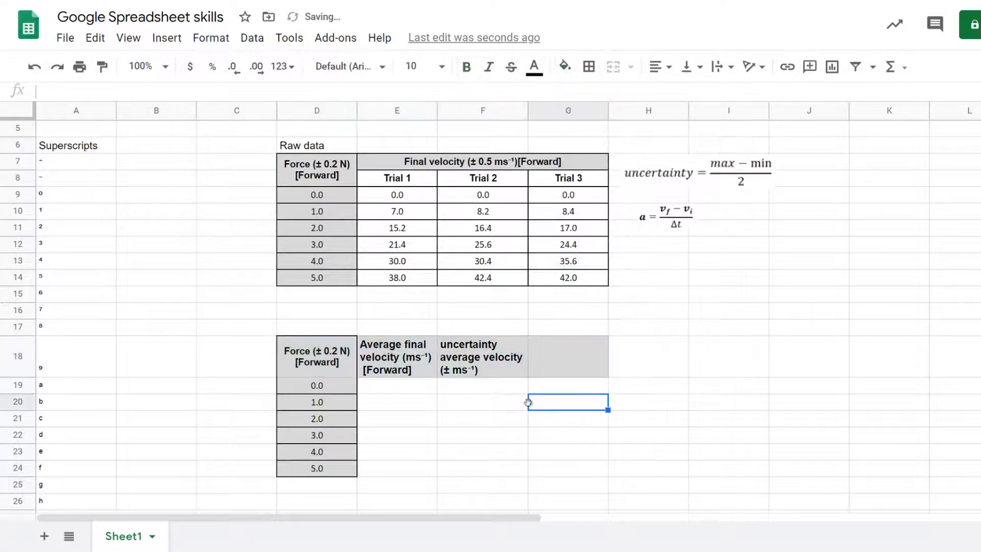
Step: Apply all borders to the second table's range D18:F24
drag(332, 364, 483, 475)
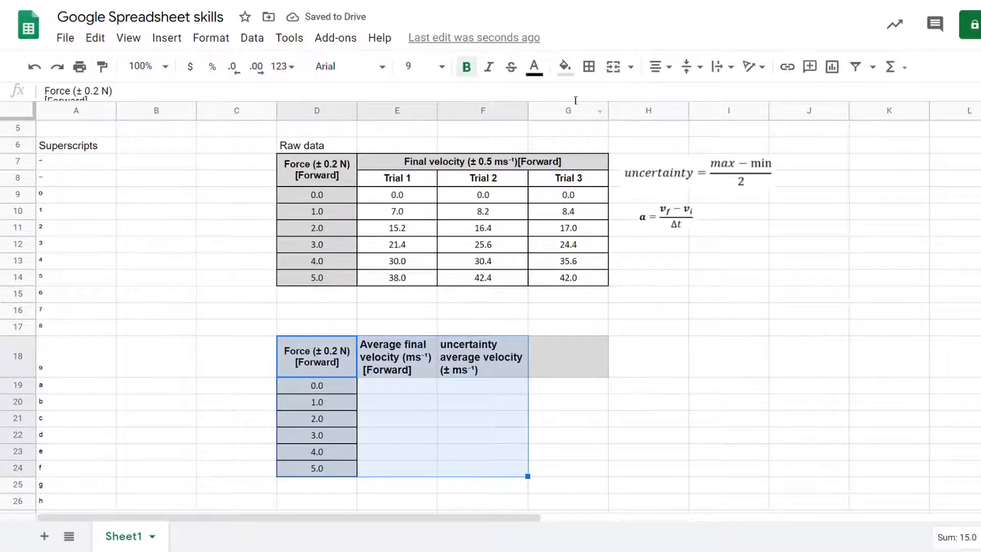
click(590, 69)
click(595, 97)
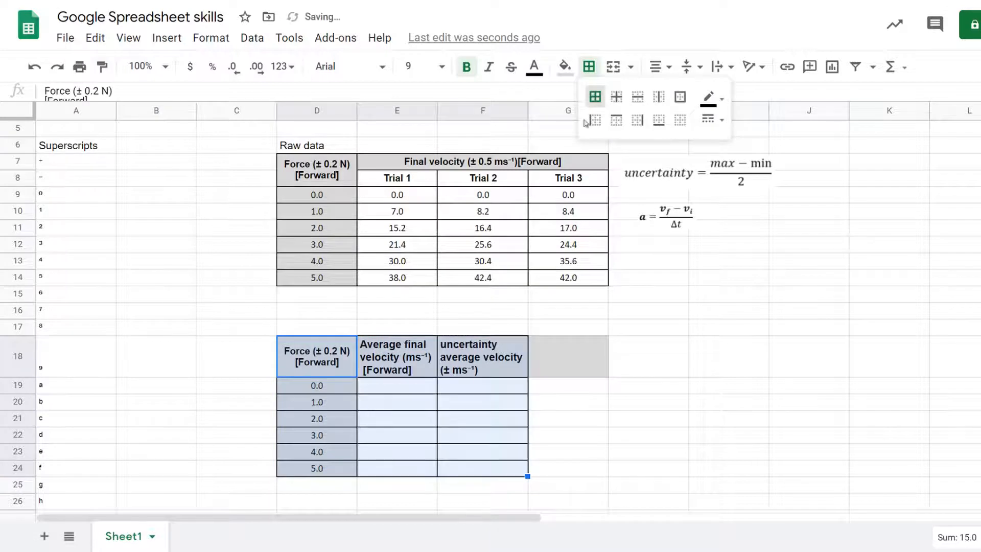
click(521, 384)
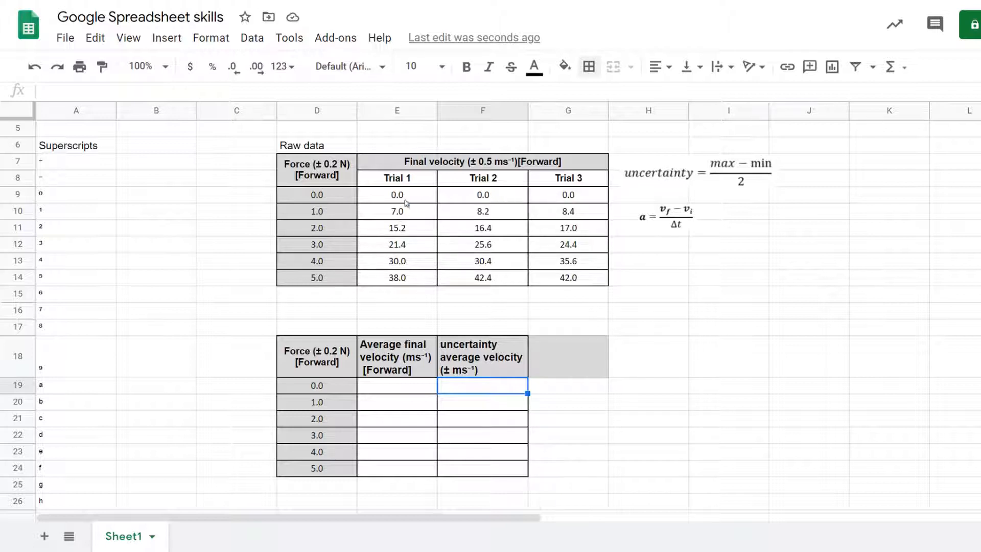
Step: Calculate the average final velocity for the 0.0 N force in E19 with the formula =average(E9:G9)
click(379, 390)
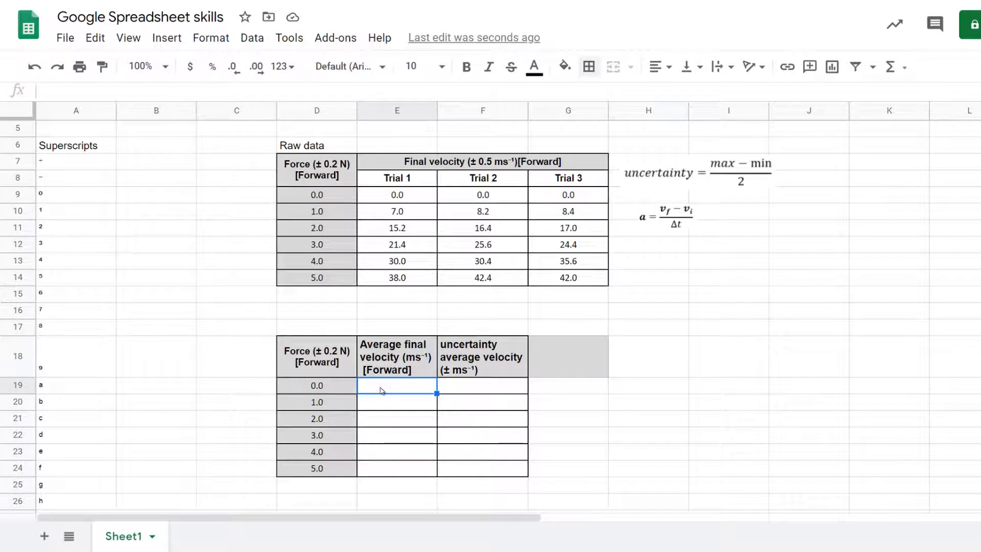
text(=)
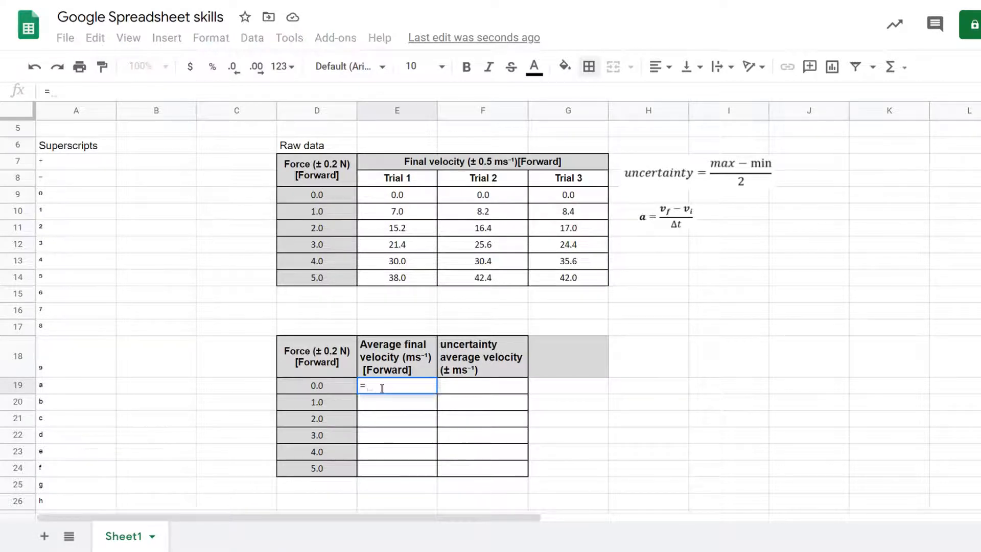
text(average)
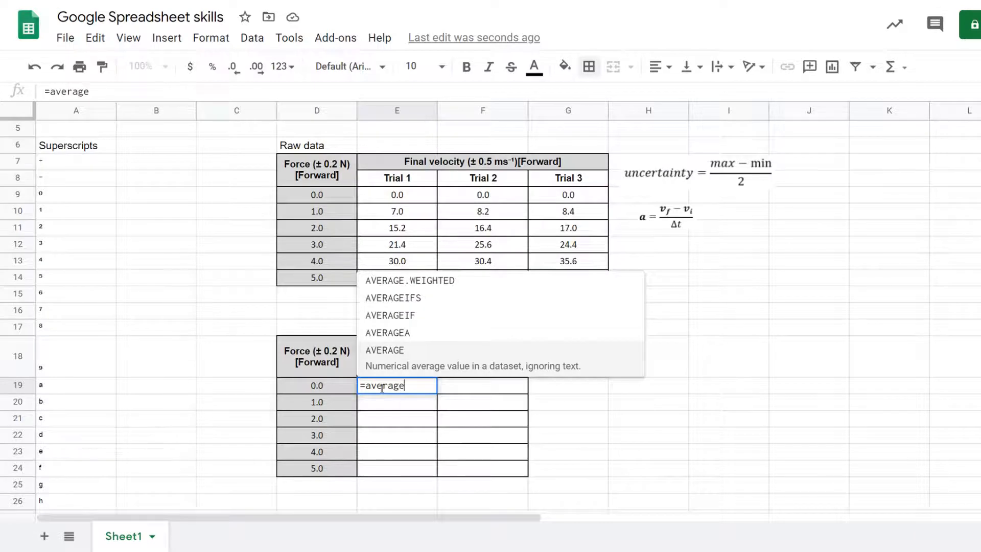
text(()
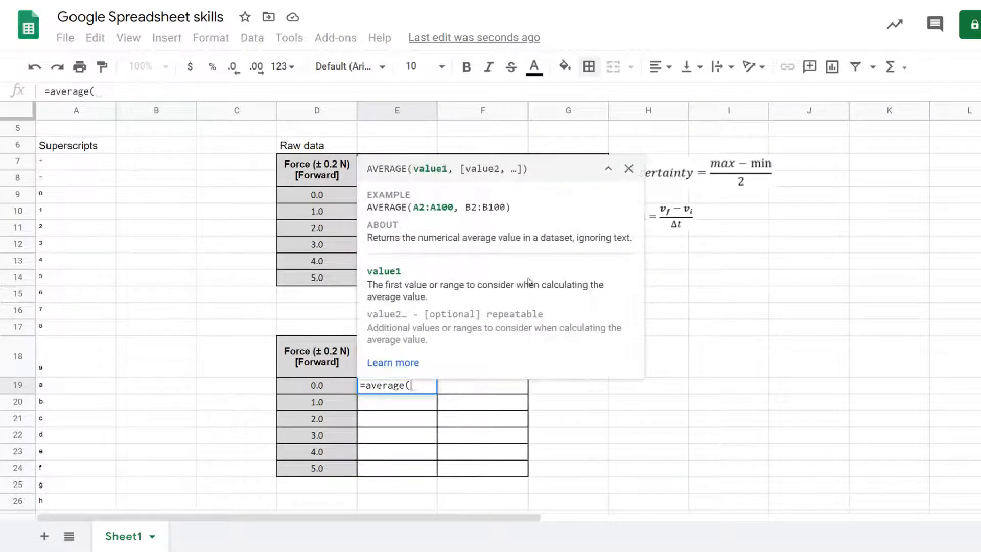
scroll(787, 259, down, 2)
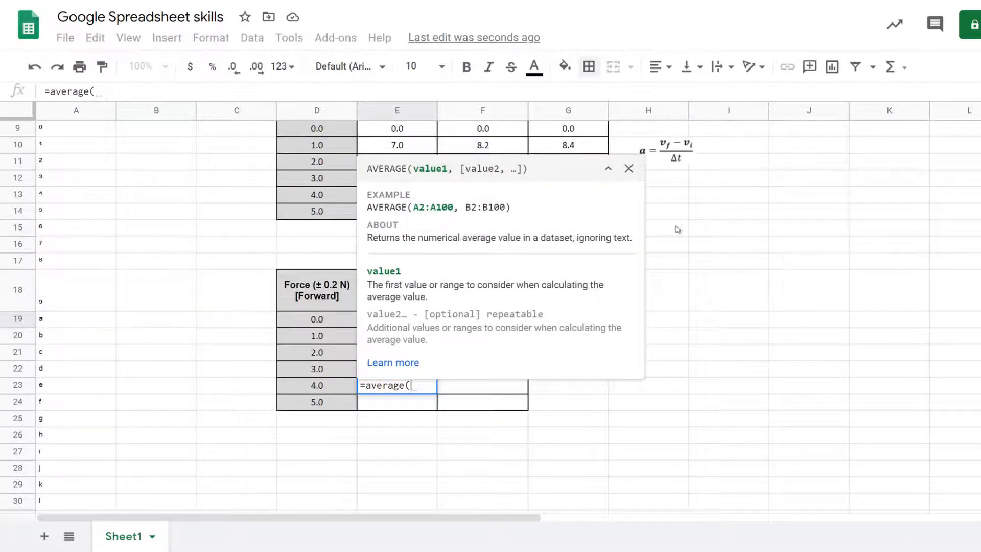
click(414, 132)
drag(414, 132, 540, 138)
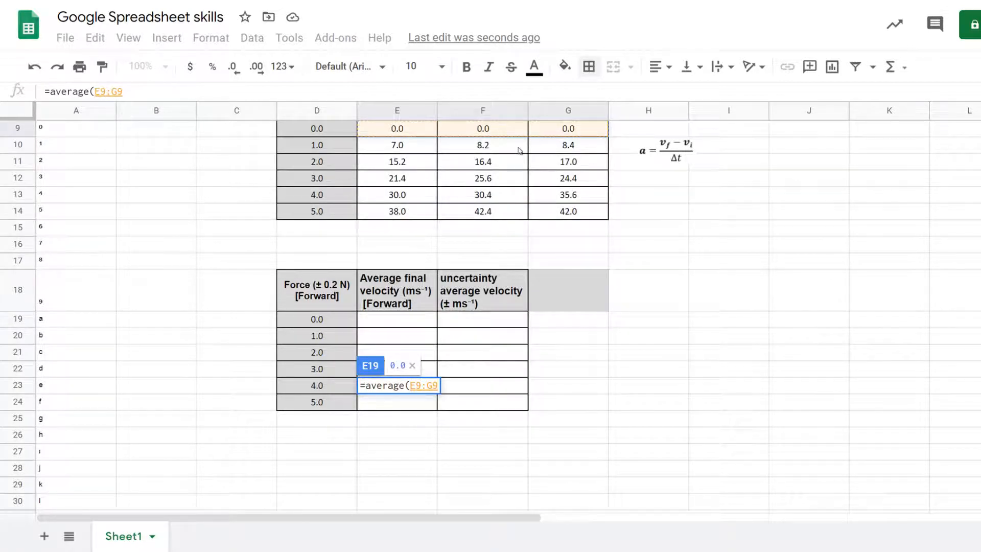
text())
key(Return)
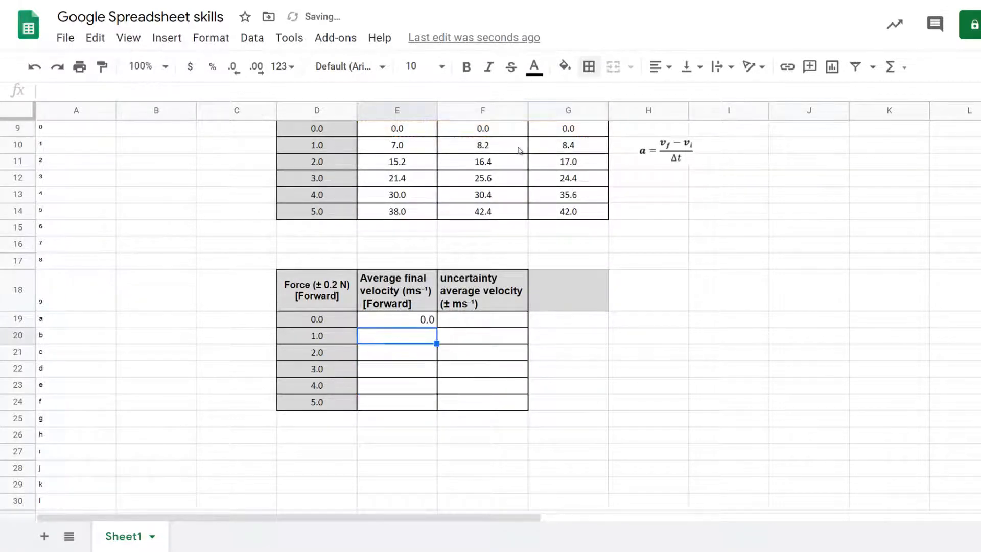
Step: Check the range used by the average formula in E19 and fill the formula down through E24
scroll(456, 324, up, 2)
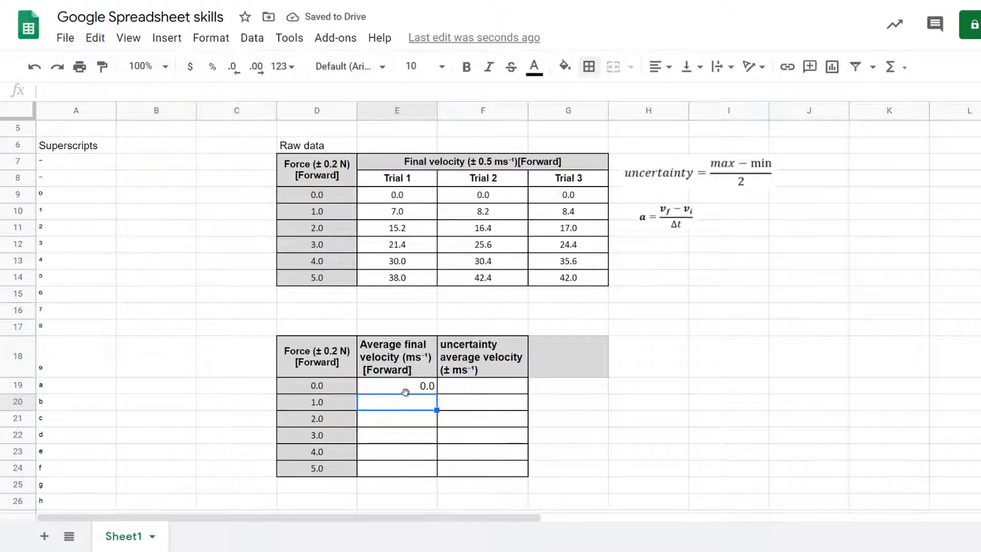
click(408, 391)
double_click(407, 391)
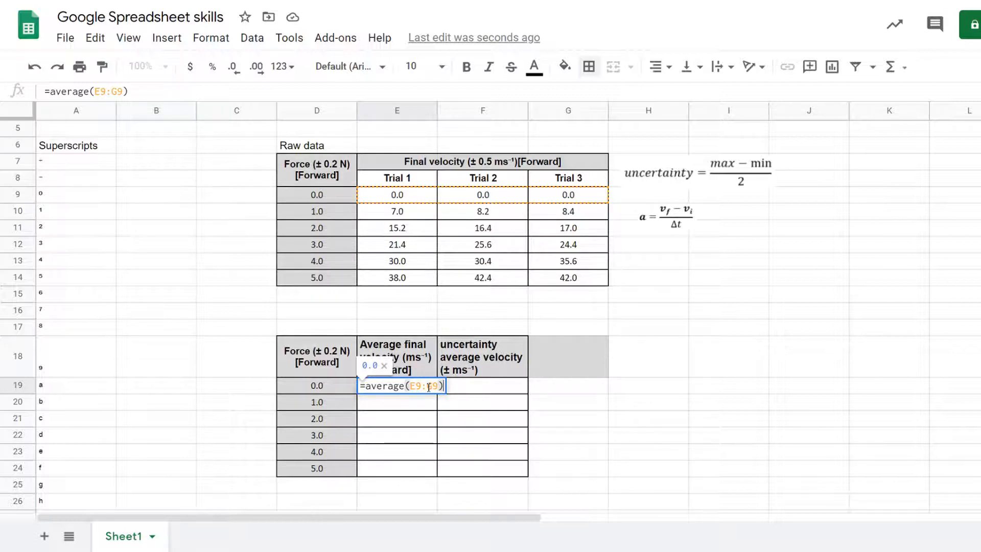
key(Escape)
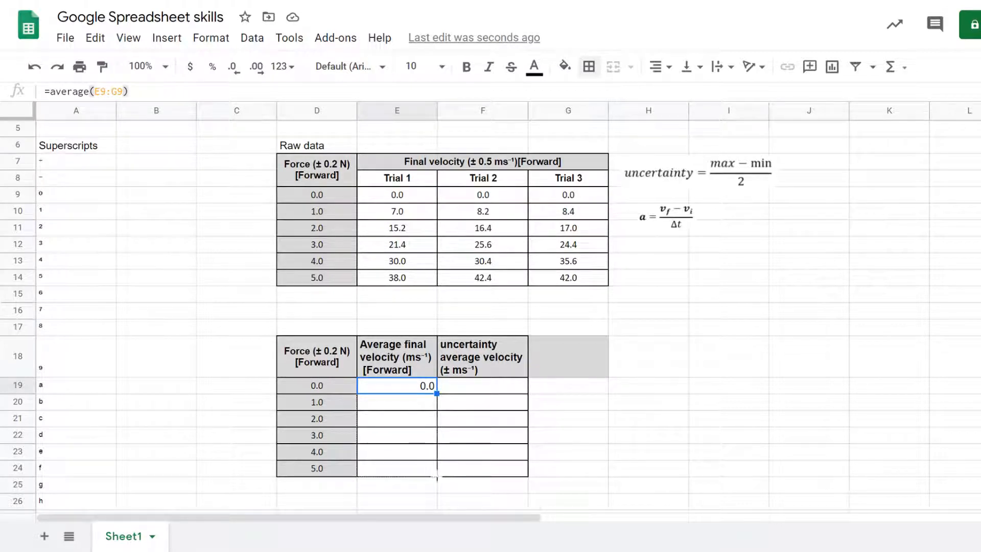
drag(436, 476, 437, 476)
Step: Examine the filled average formulas in E20, E21 and E24 to check which raw data rows they reference
click(411, 407)
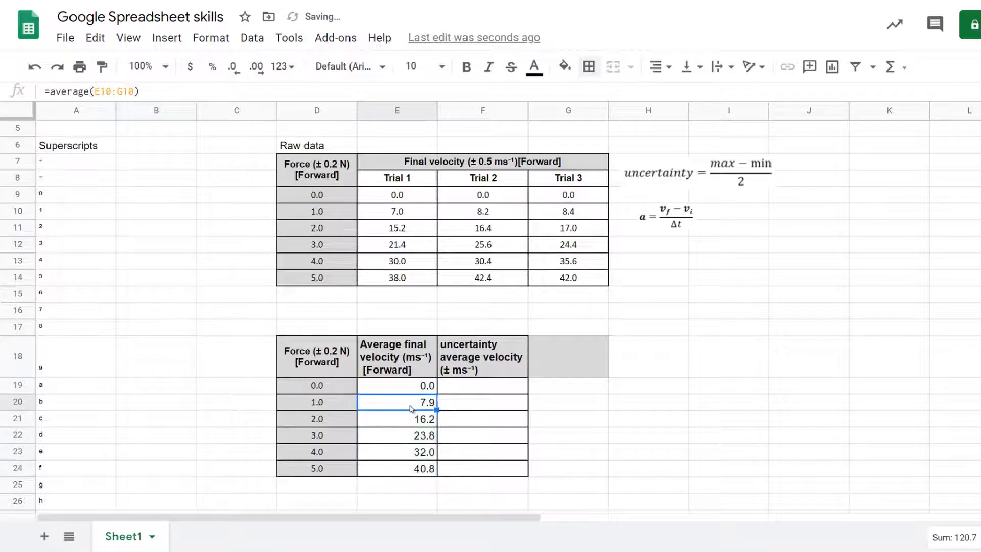
double_click(411, 407)
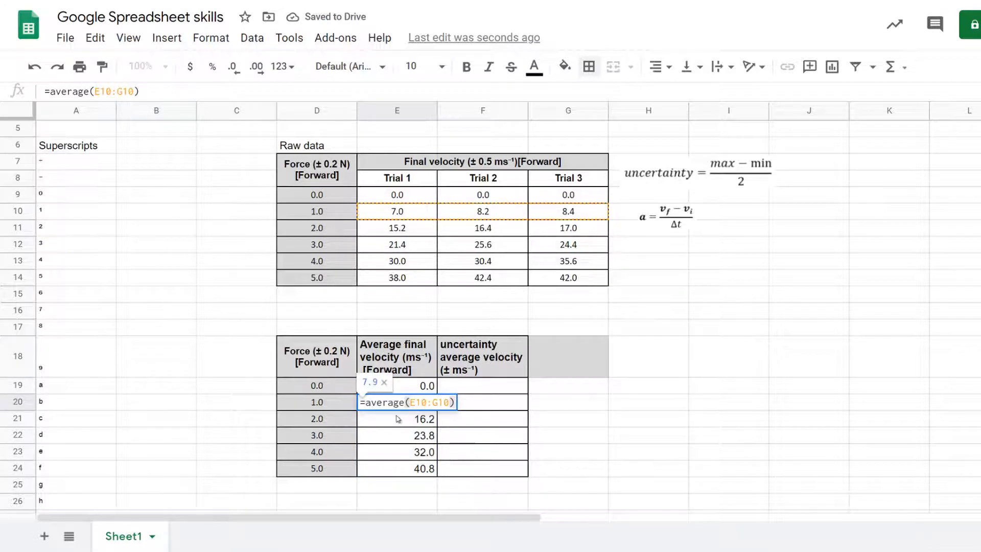
key(Escape)
double_click(398, 418)
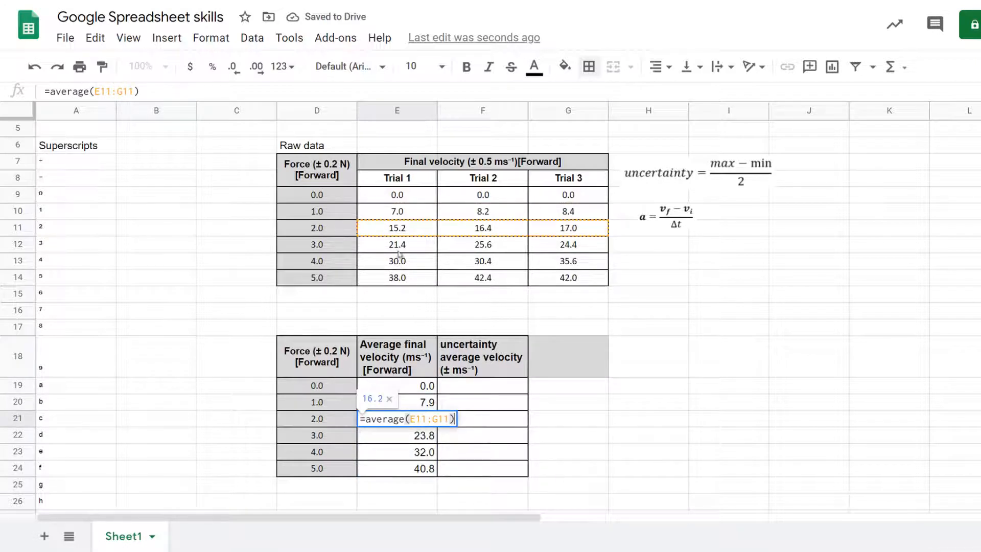
key(Escape)
double_click(406, 468)
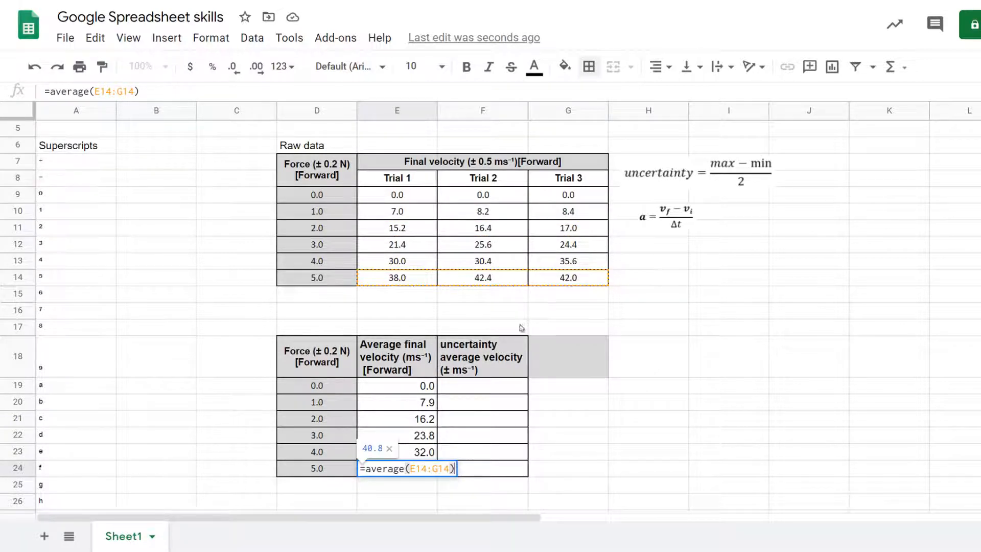
Step: Leave the formula in E24 and select the average final velocities in E19:E24
click(433, 417)
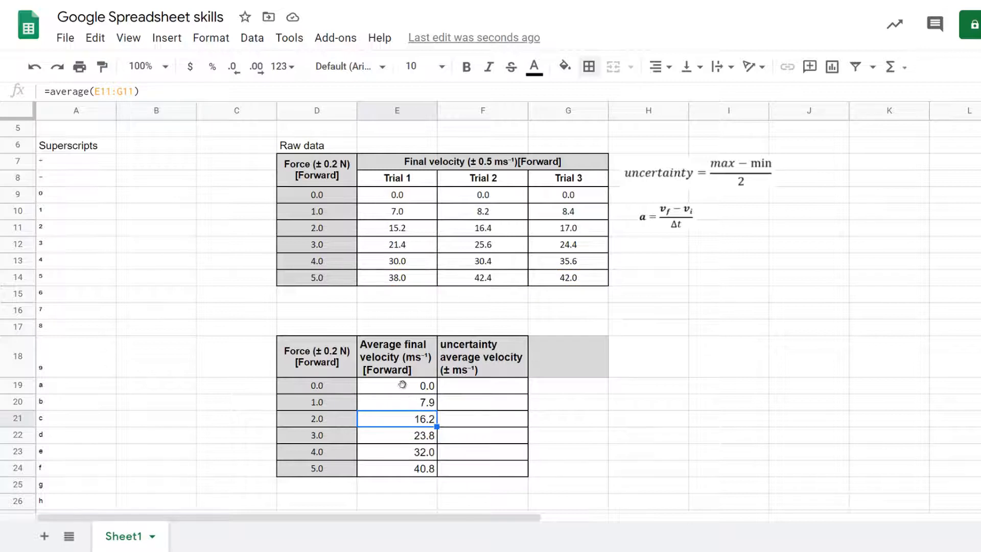
drag(402, 384, 406, 474)
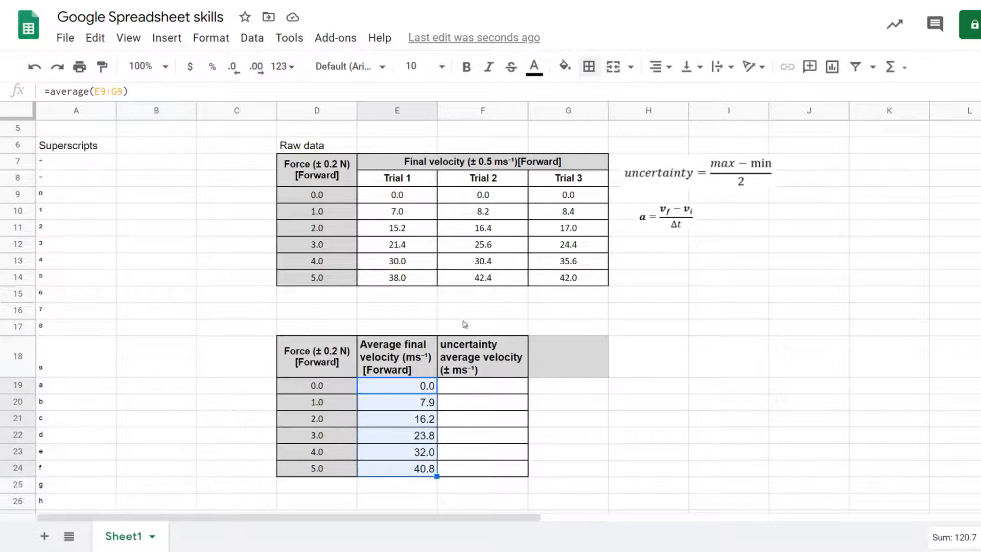
Step: Start the uncertainty formula for the 5.0 N force in F24 with the framework =()/2
click(487, 384)
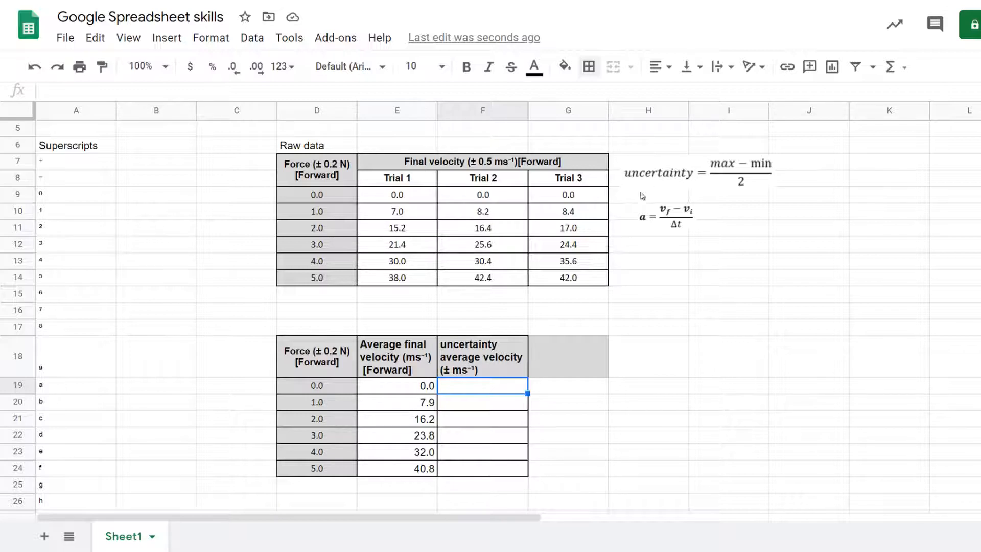
scroll(521, 323, down, 2)
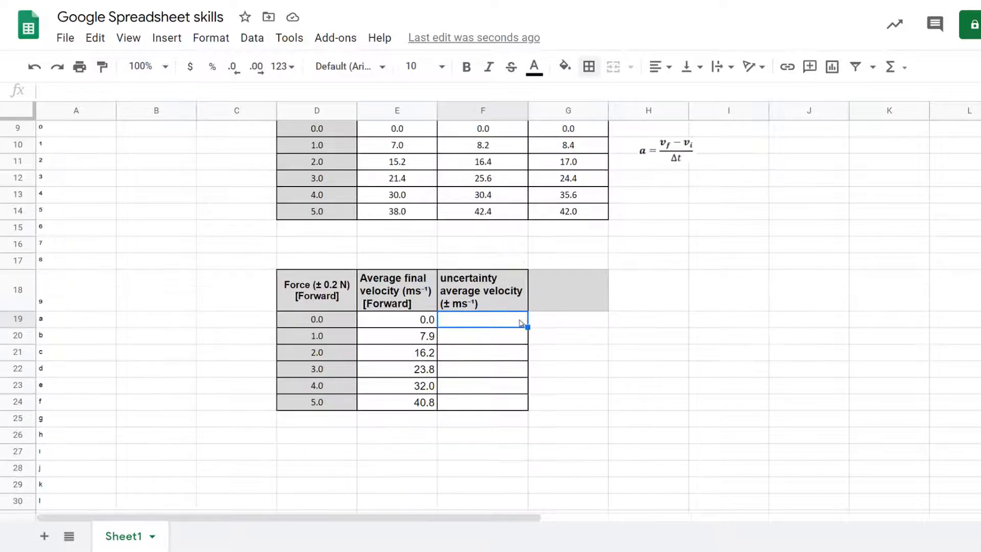
scroll(520, 323, down, 2)
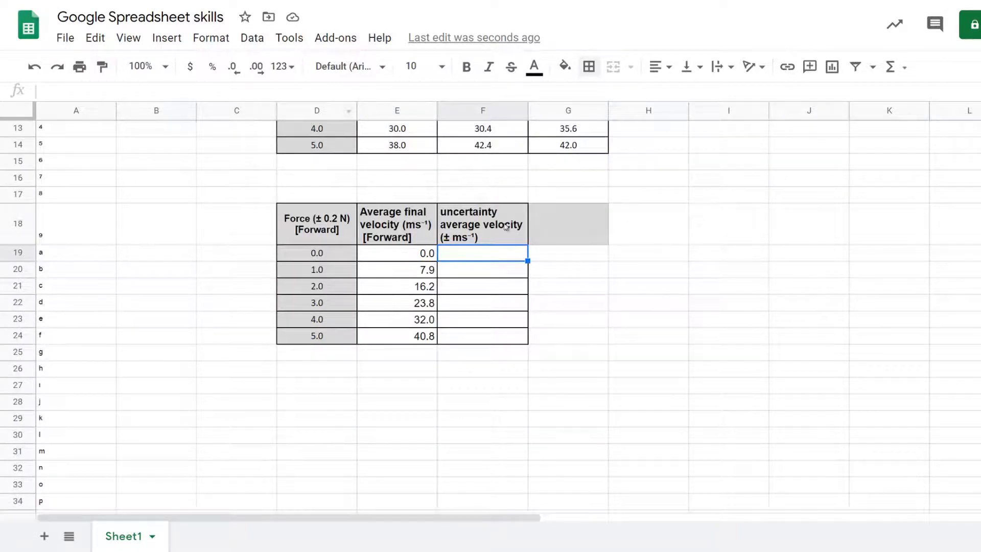
click(464, 336)
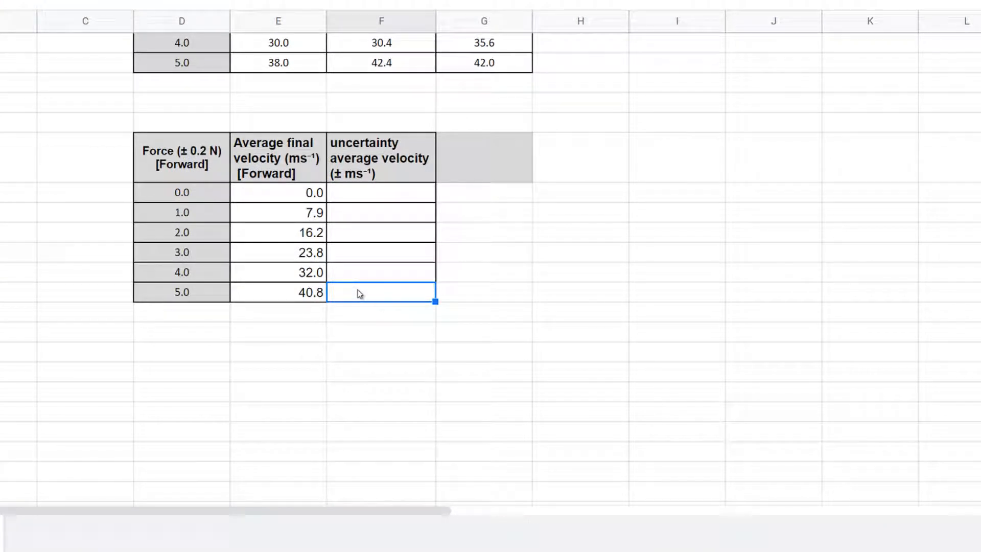
text(=()
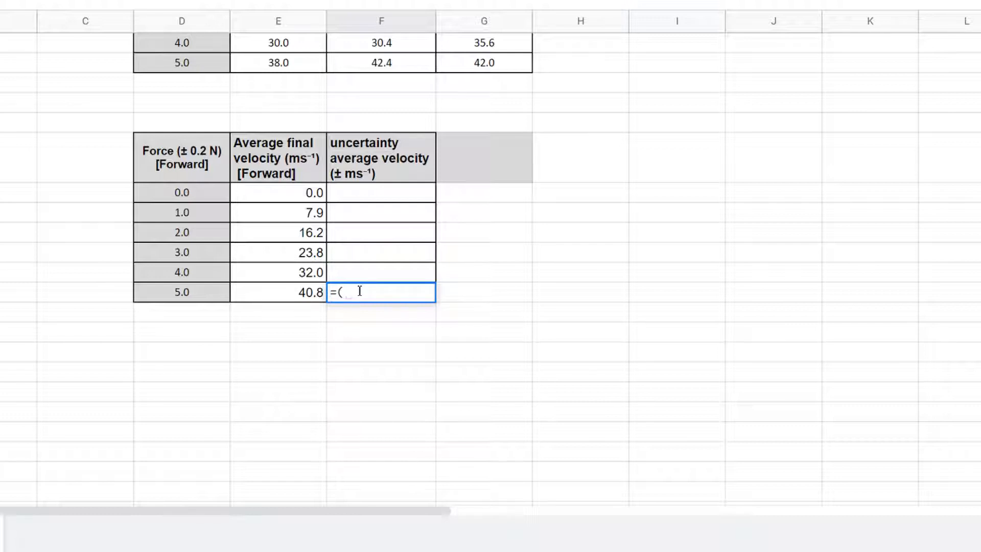
text()/)
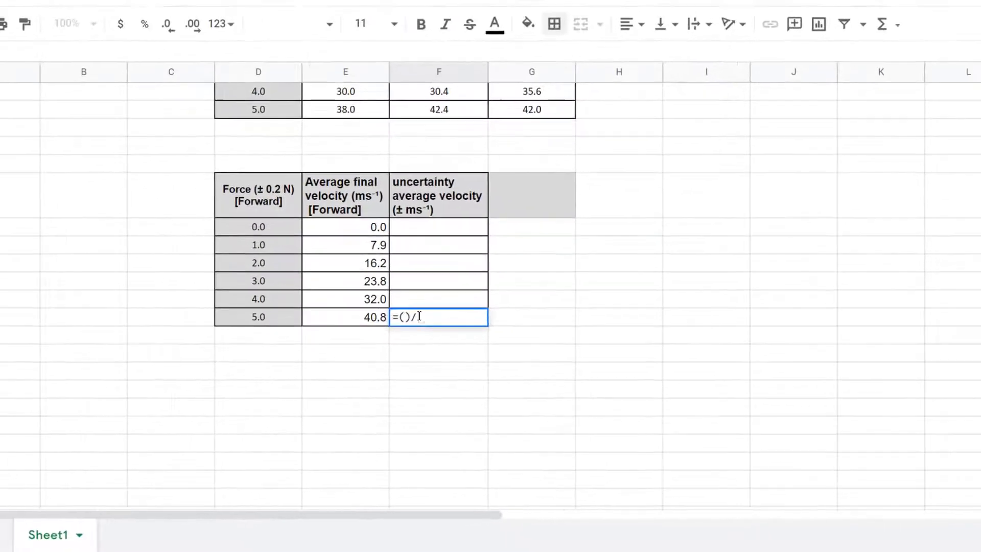
text(2)
Step: Complete the uncertainty formula in F24 as =(max(E14:G14)-min(E14:G14))/2
click(408, 317)
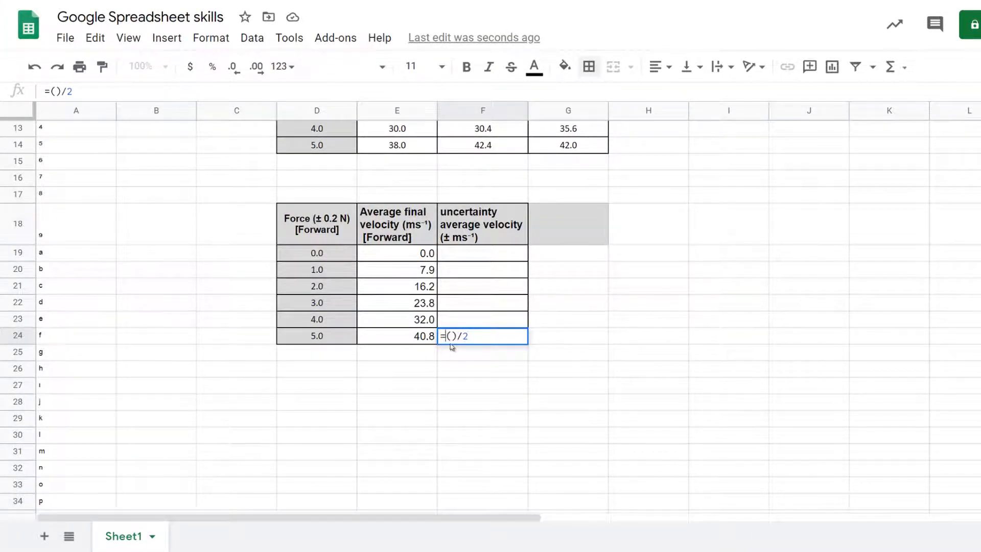
text(max)
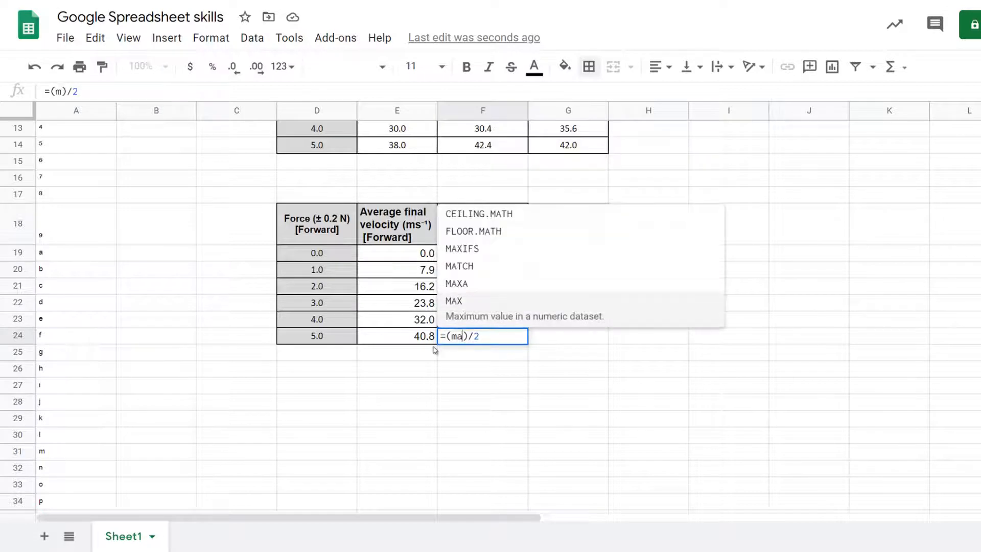
text(()
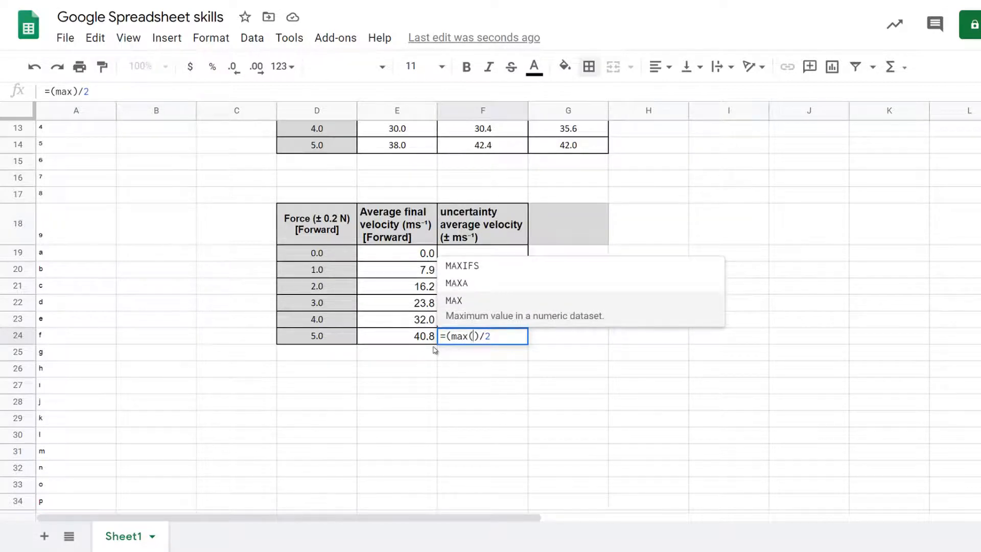
drag(404, 151, 544, 151)
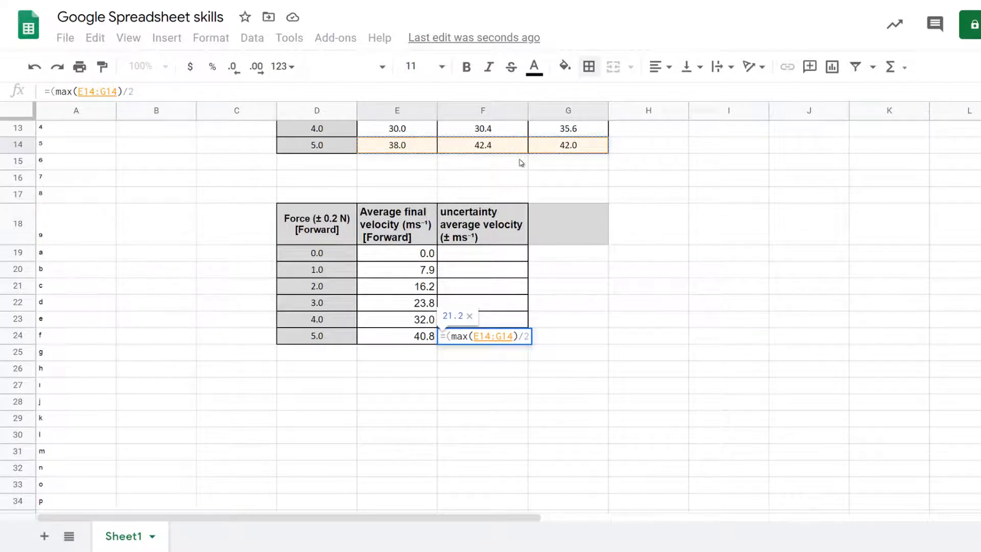
text()- )
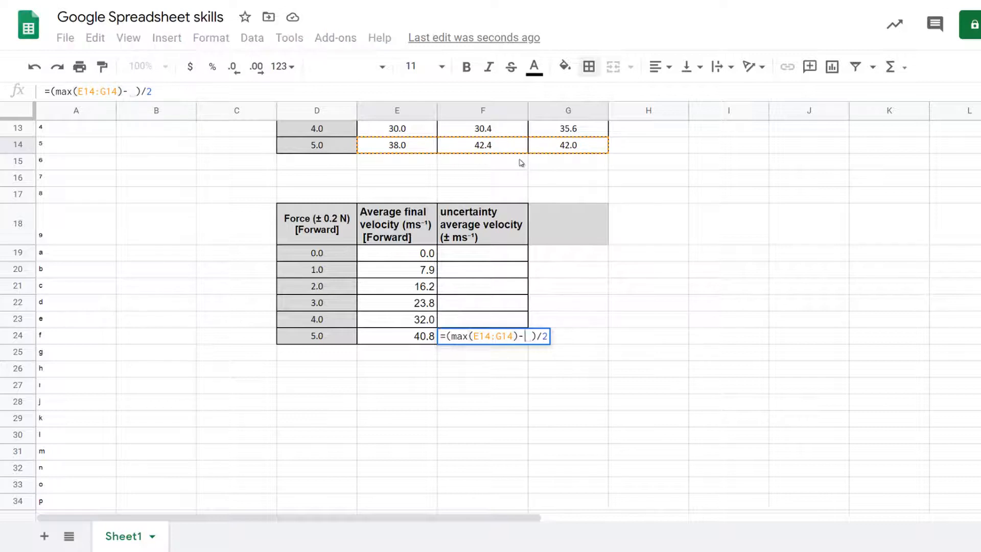
text(min)
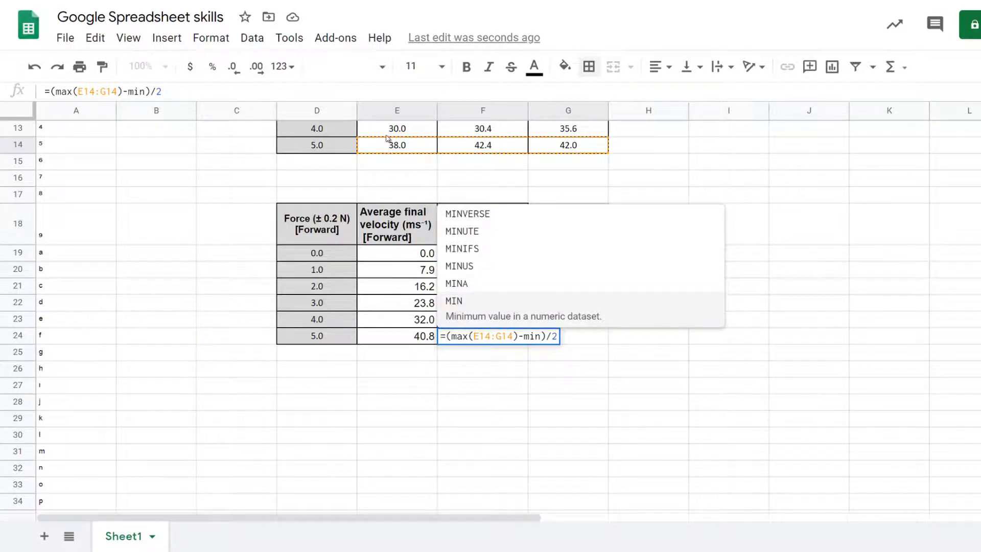
text(()
drag(407, 147, 549, 147)
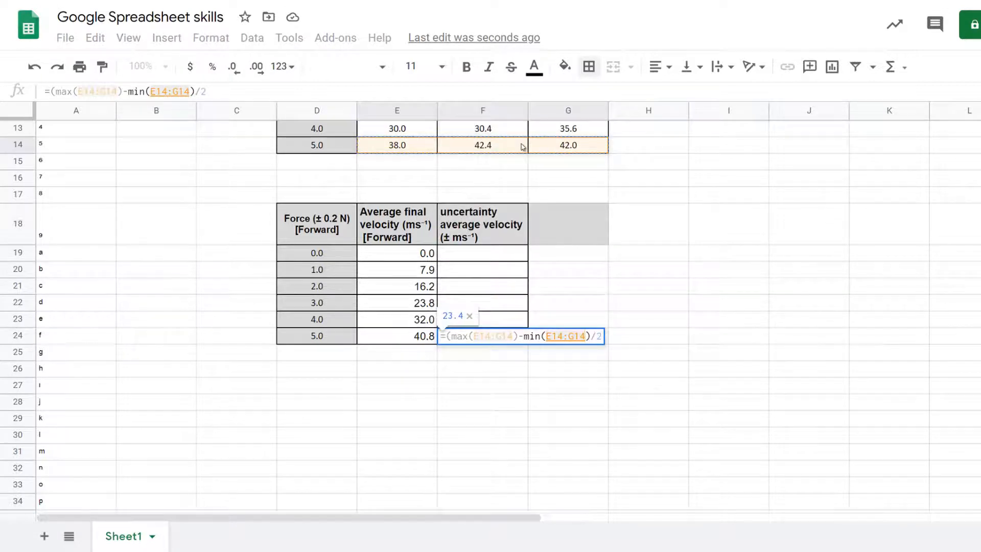
text())
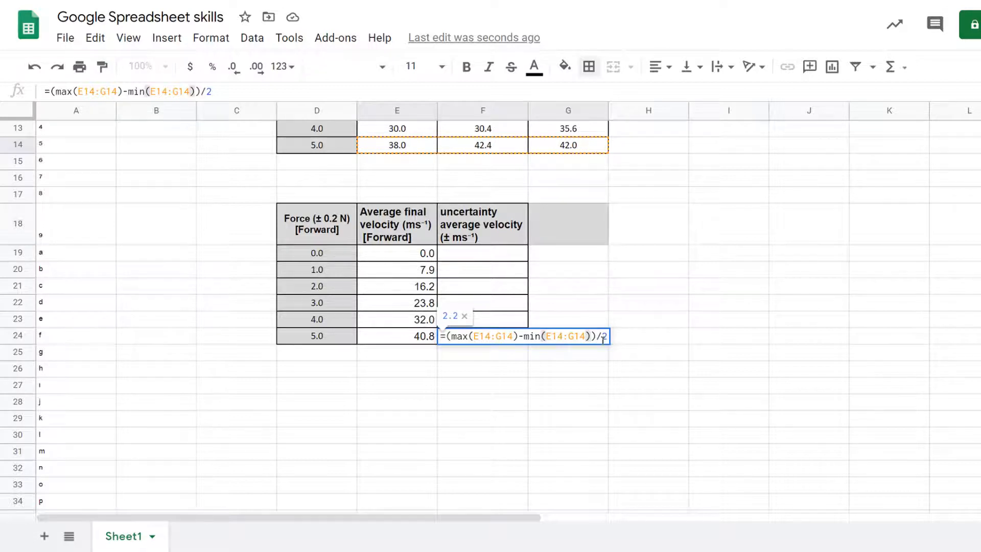
key(Return)
Step: Fill the uncertainty formula from F24 up through F19
scroll(504, 451, up, 3)
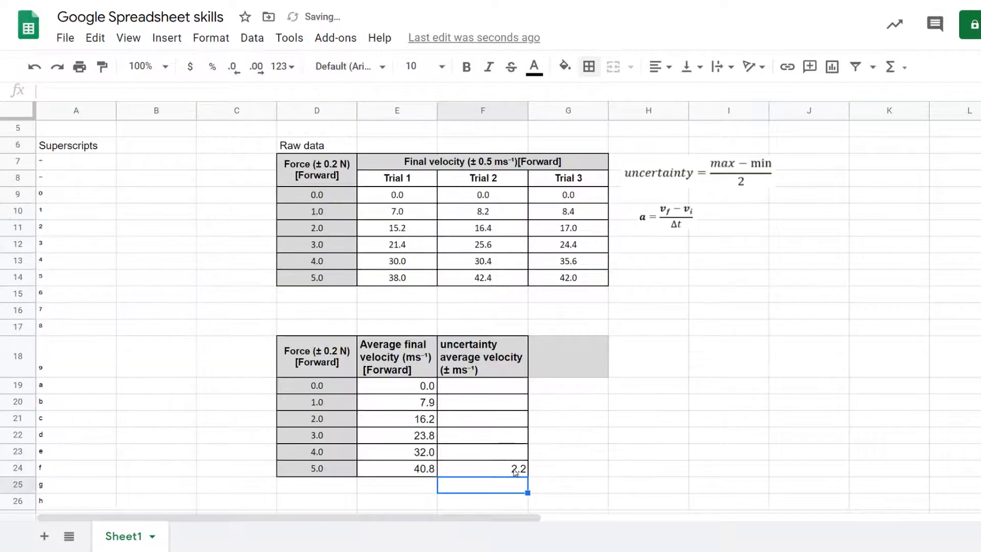
click(517, 468)
drag(528, 476, 526, 390)
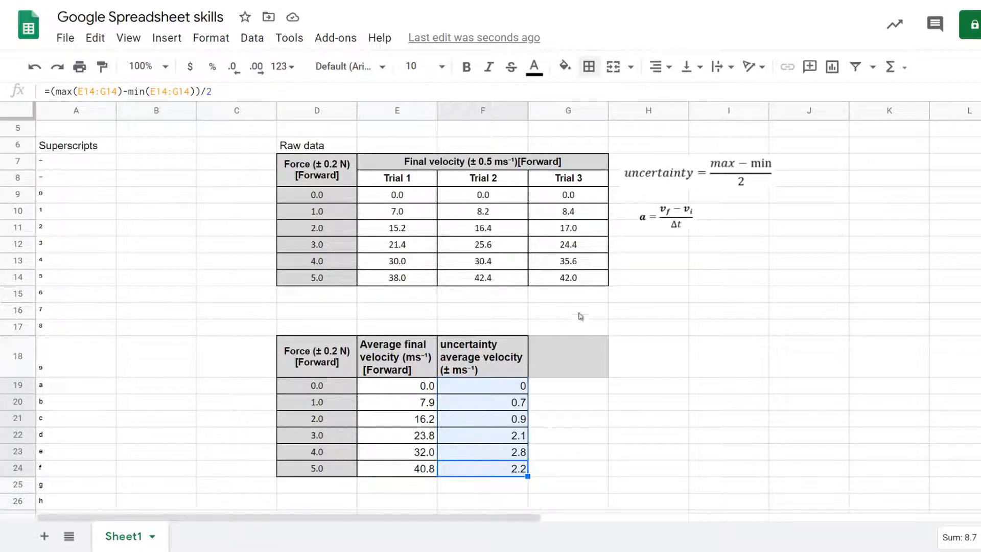
Step: Enter the column header text "acceleration (ms" in G18
click(556, 366)
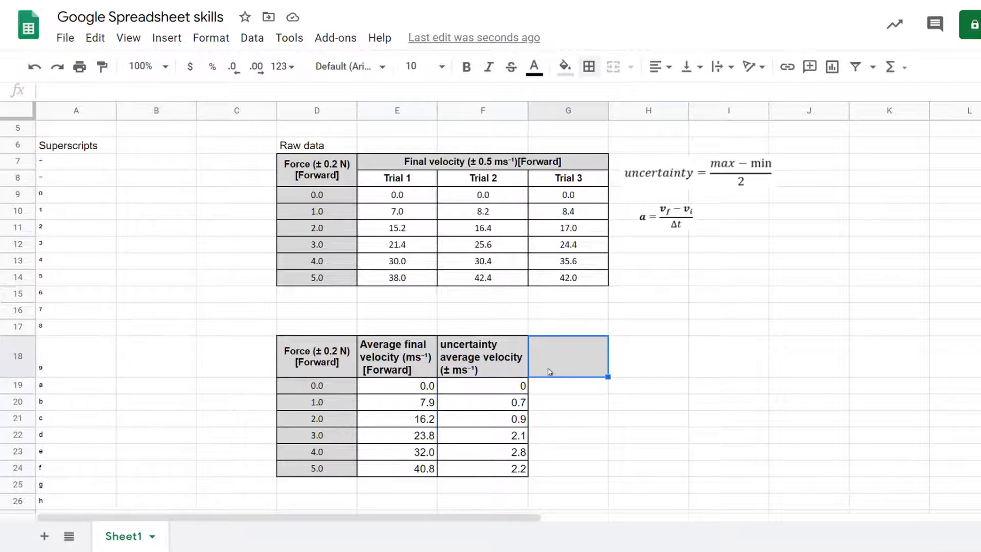
text(acceleration)
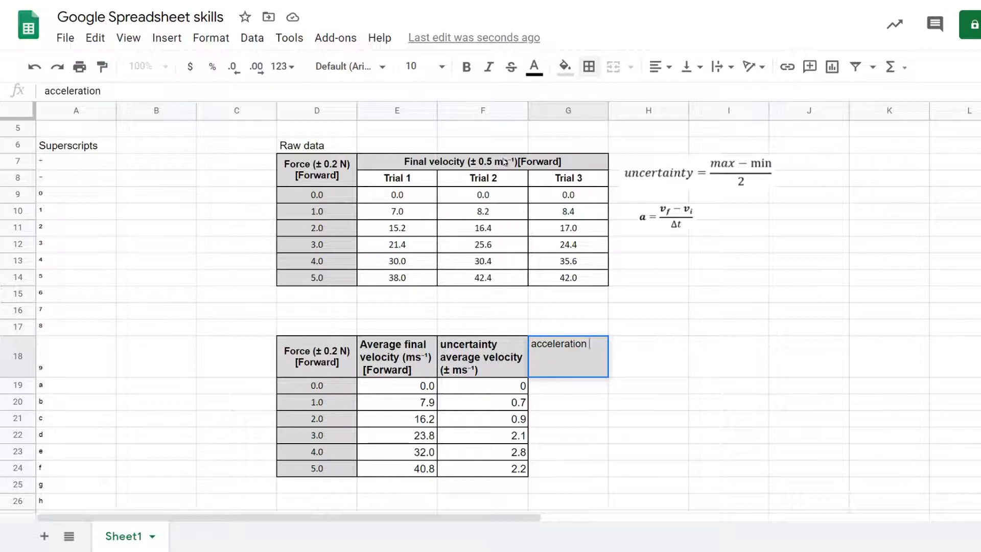
text((ms)
Step: Build the superscript ⁻² in B8 by copying the superscript minus from A8 and the superscript 2 from A11
double_click(82, 179)
key(ctrl+c)
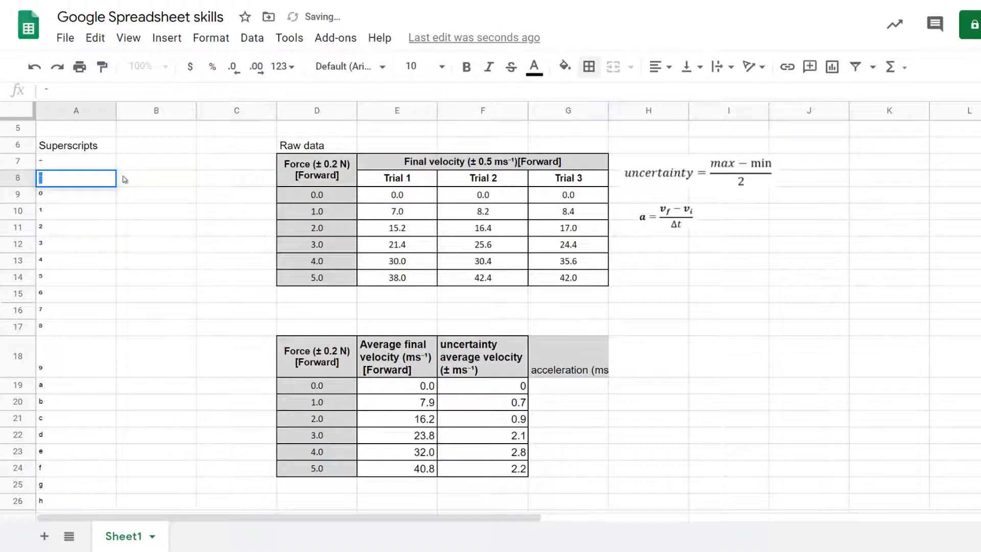
click(141, 181)
click(83, 234)
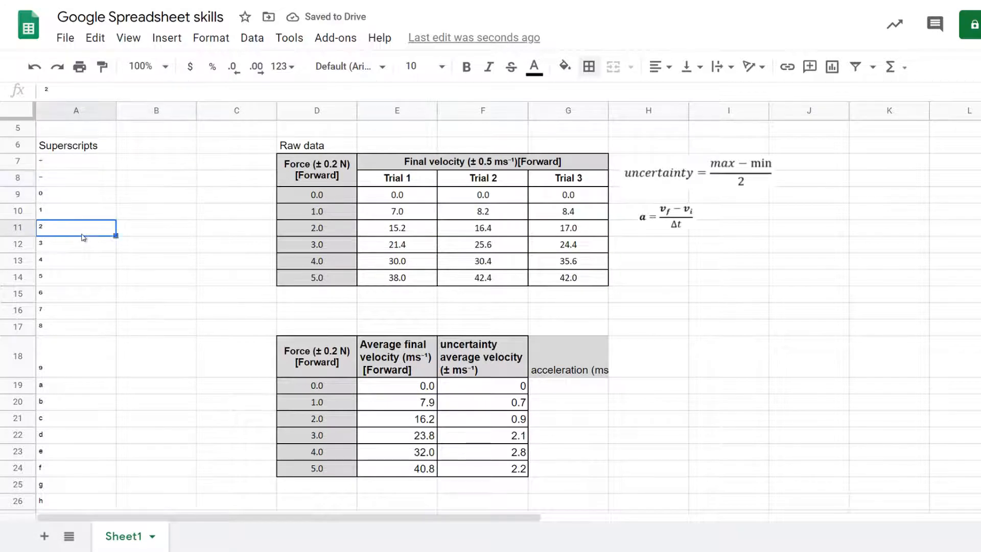
click(131, 183)
key(ctrl+v)
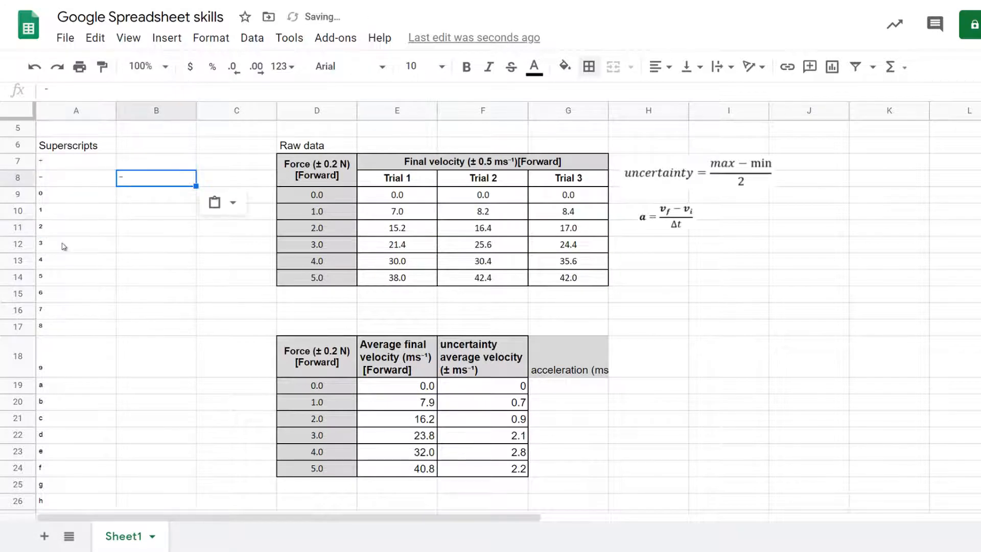
click(64, 245)
double_click(61, 227)
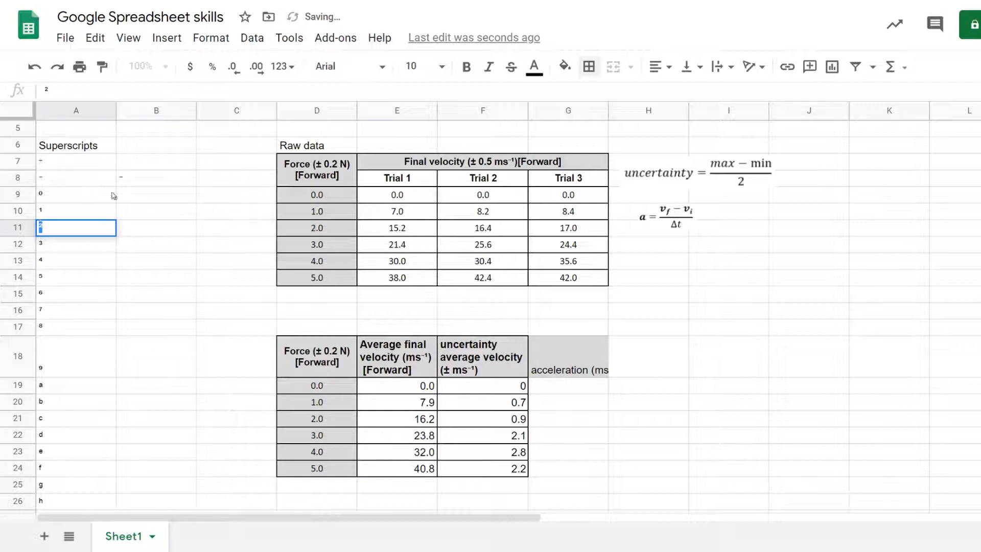
click(149, 179)
double_click(148, 178)
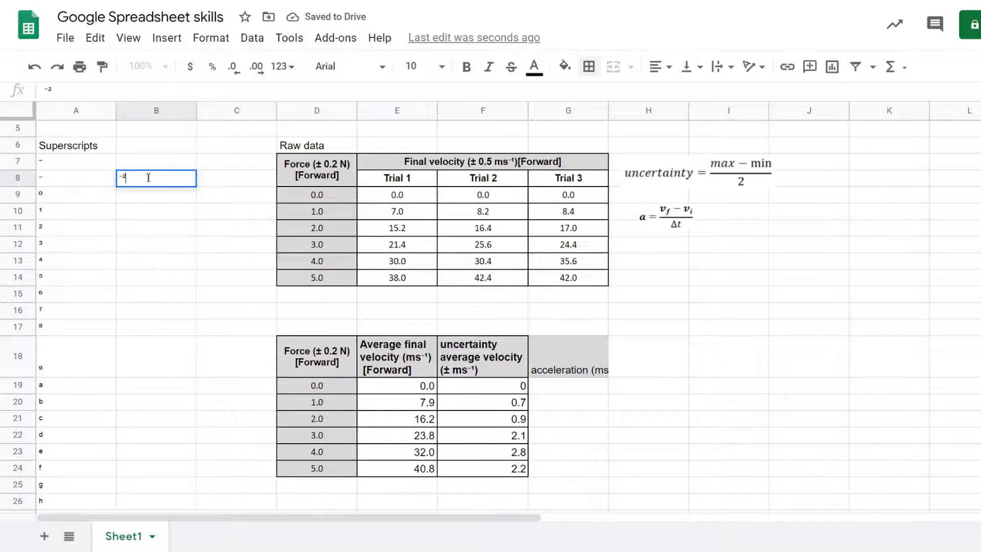
Step: Copy the superscript ⁻² from B8 and complete the G18 header as "acceleration (ms⁻²) [Forward]"
click(143, 199)
double_click(137, 183)
drag(136, 181, 103, 180)
key(ctrl+c)
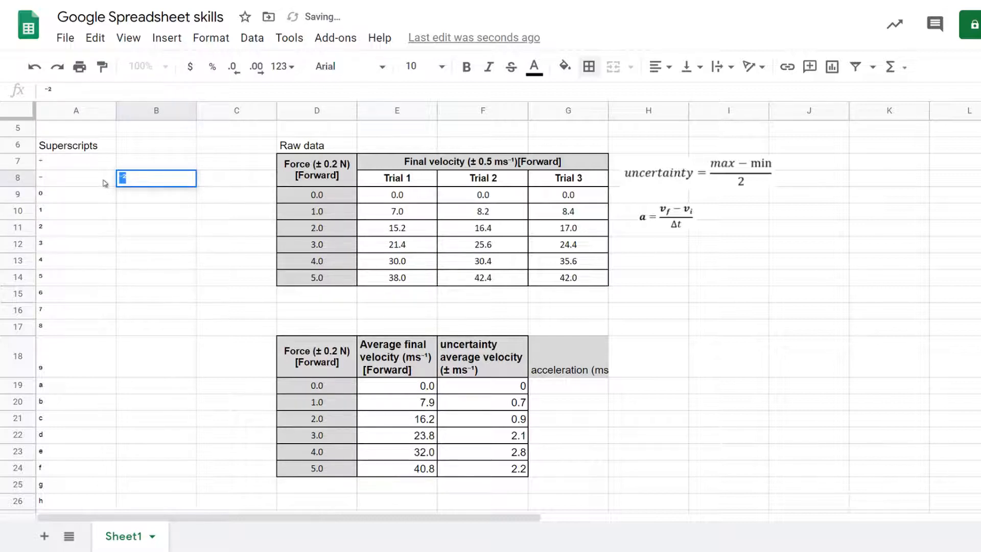
click(205, 280)
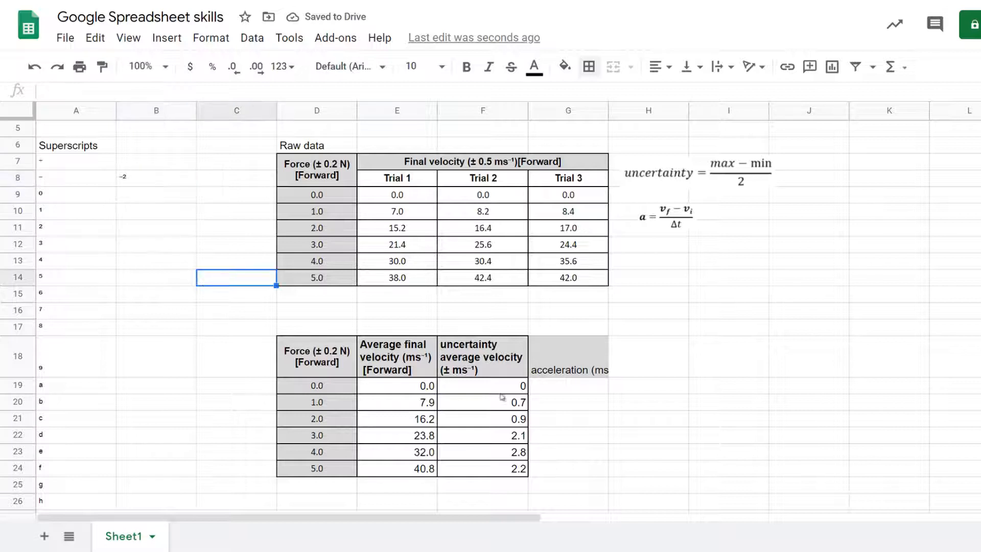
double_click(606, 372)
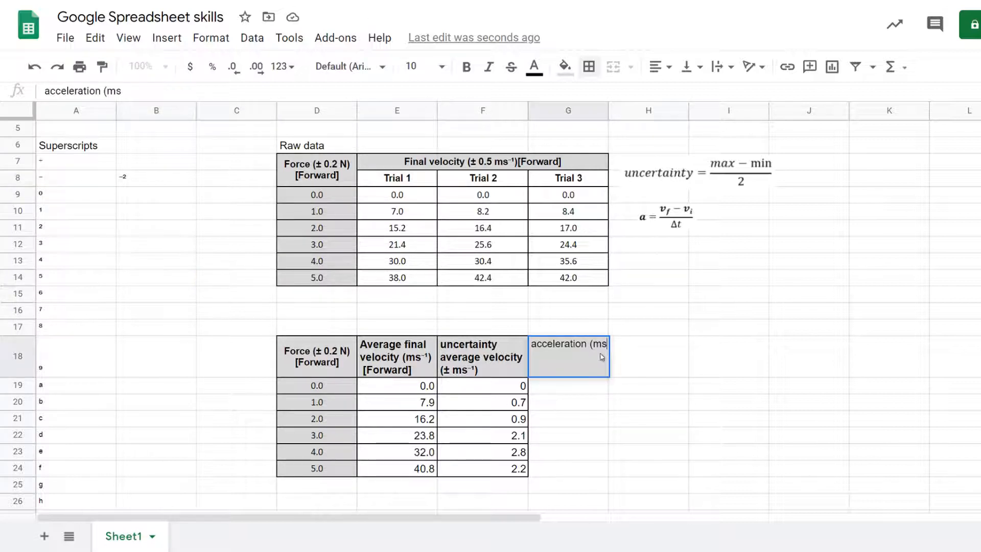
key(ctrl+v)
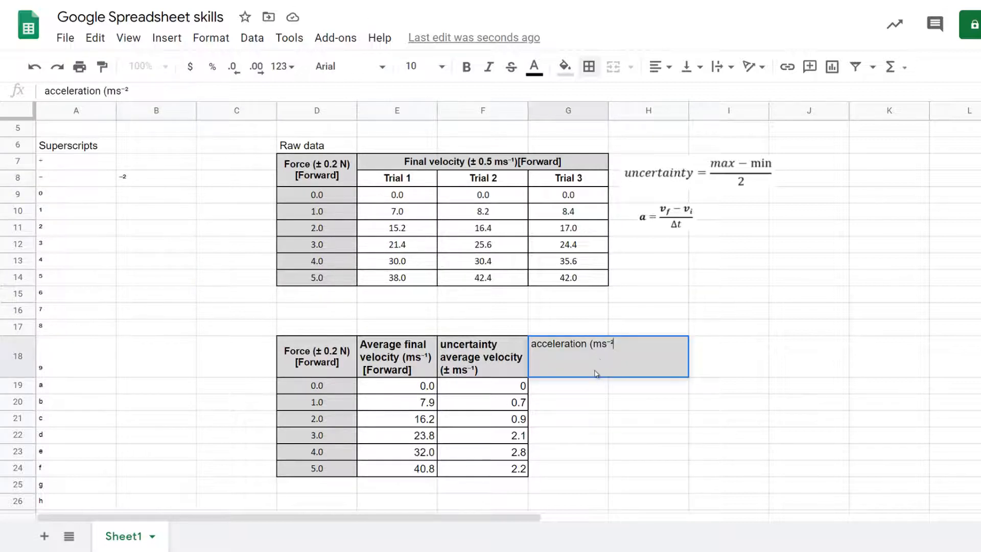
text())
click(590, 345)
text([Forward)
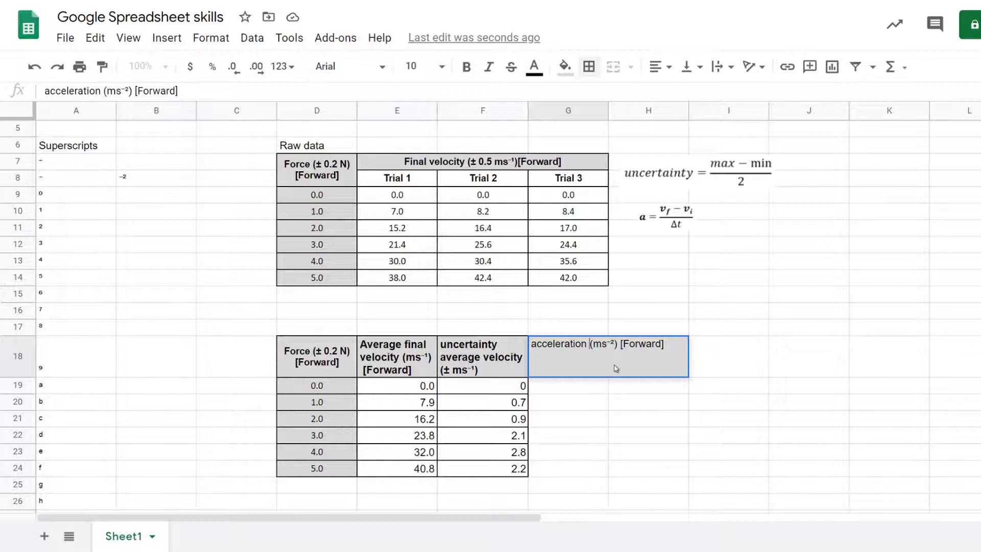
Step: Break the G18 header onto three lines, with the unit and [Forward] each on their own line
key(alt+Return)
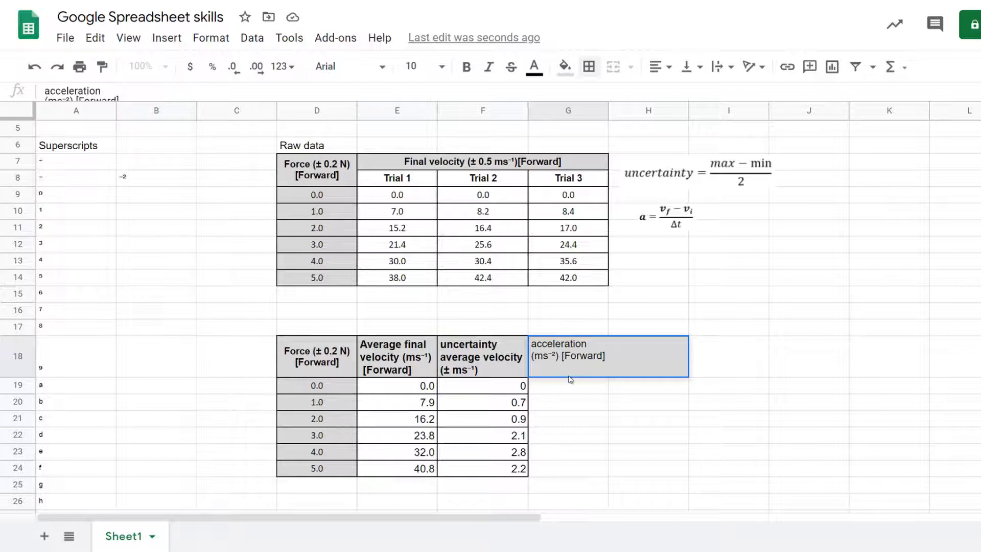
key(alt+Return)
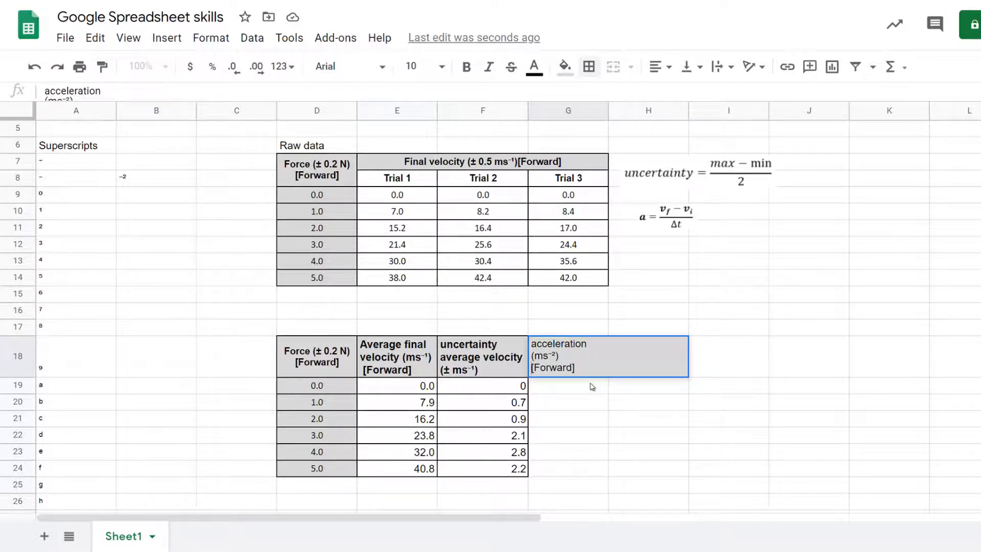
click(591, 385)
Step: Enter the header "uncertainty acceleration" in H18, with each word on its own line
click(619, 360)
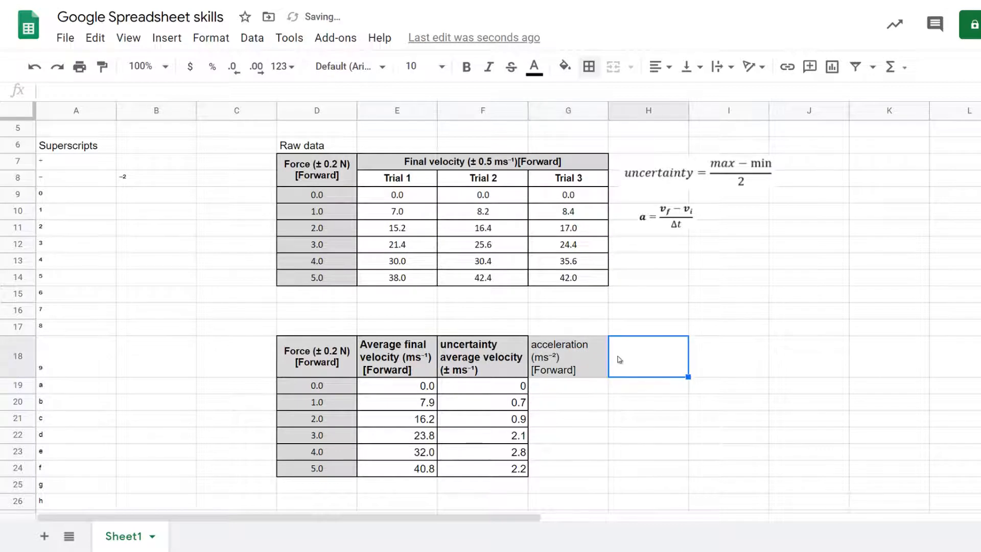
text(uncer)
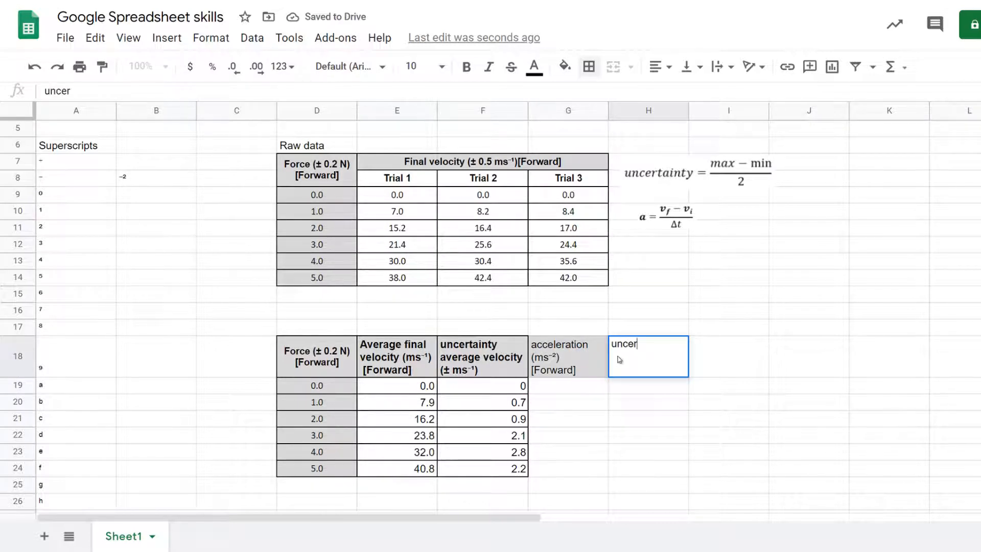
text(tainty)
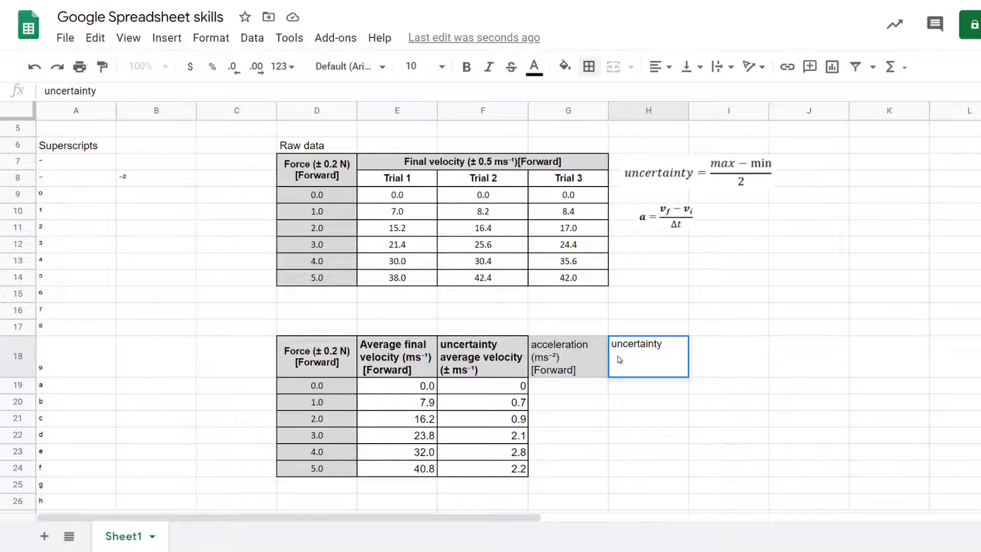
key(alt+Return)
text(acceleration)
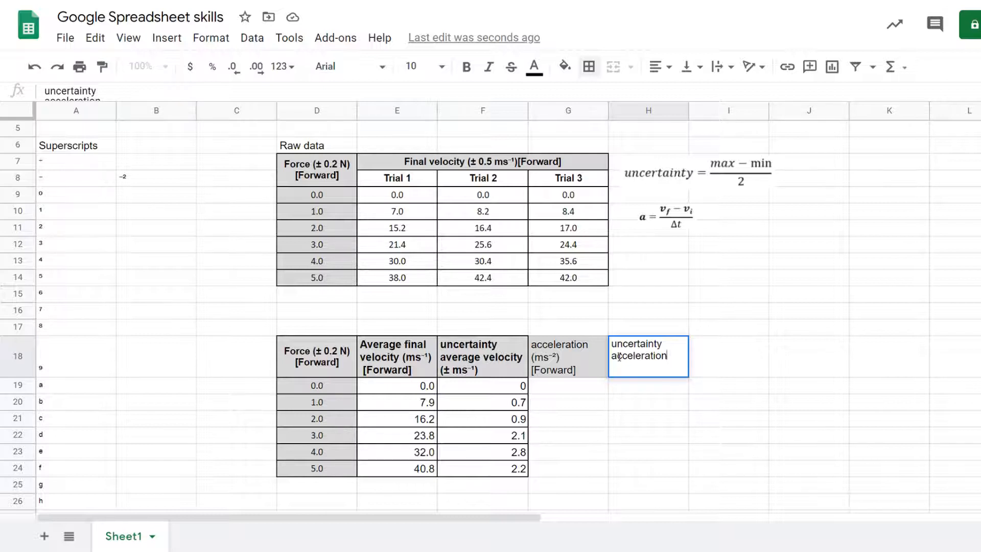
Step: Copy the unit ms⁻² from the acceleration header in G18 and paste it as the third line of H18
key(alt+Return)
click(554, 359)
double_click(555, 359)
drag(559, 357, 534, 356)
key(ctrl+c)
double_click(667, 370)
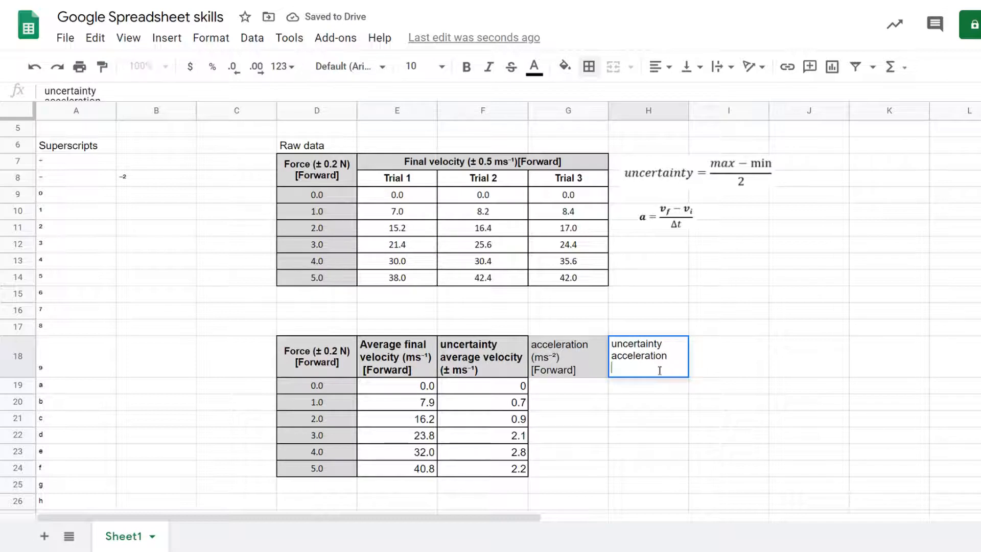
key(ctrl+v)
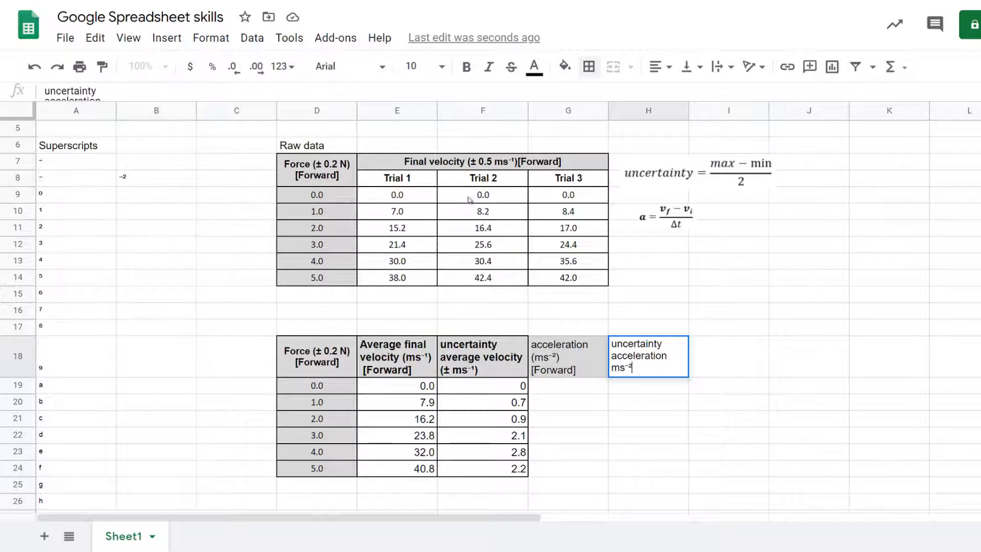
Step: Copy the ± symbol from the raw data's Final velocity header and complete the H18 unit line as (± ms⁻²)
click(479, 161)
double_click(474, 161)
key(ctrl+c)
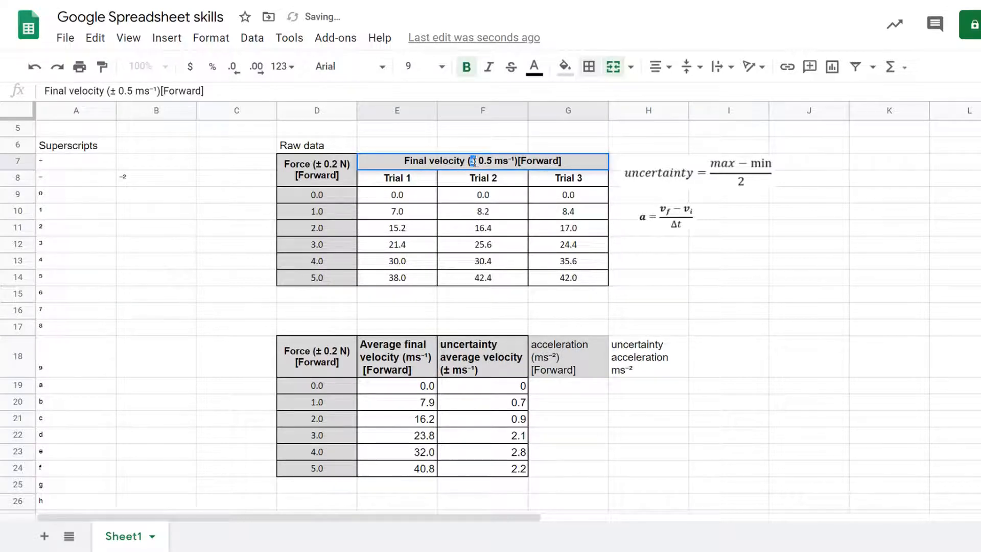
double_click(615, 370)
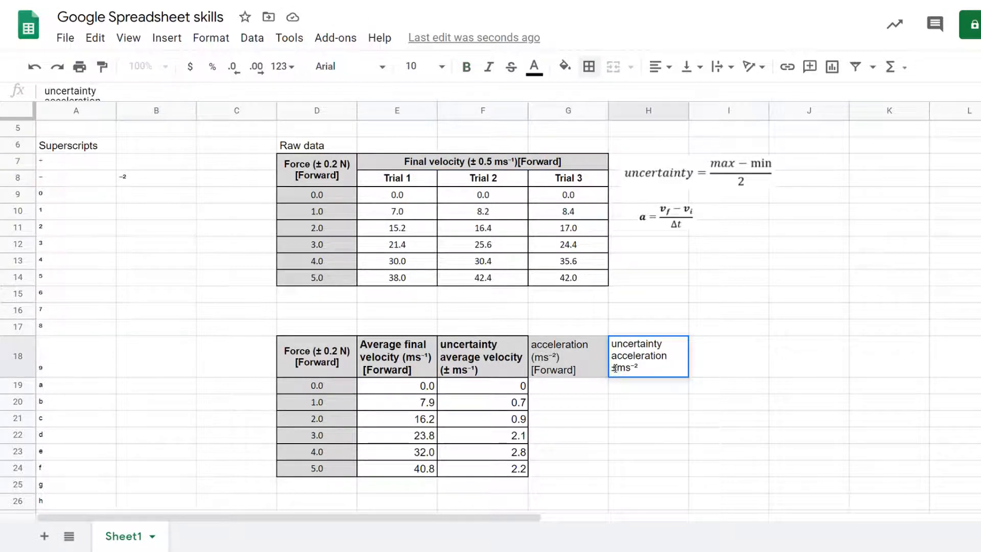
key(ctrl+v)
text(()
click(664, 437)
Step: Fill the uncertainty acceleration header cell H18 with the same light gray as the other headers
click(650, 369)
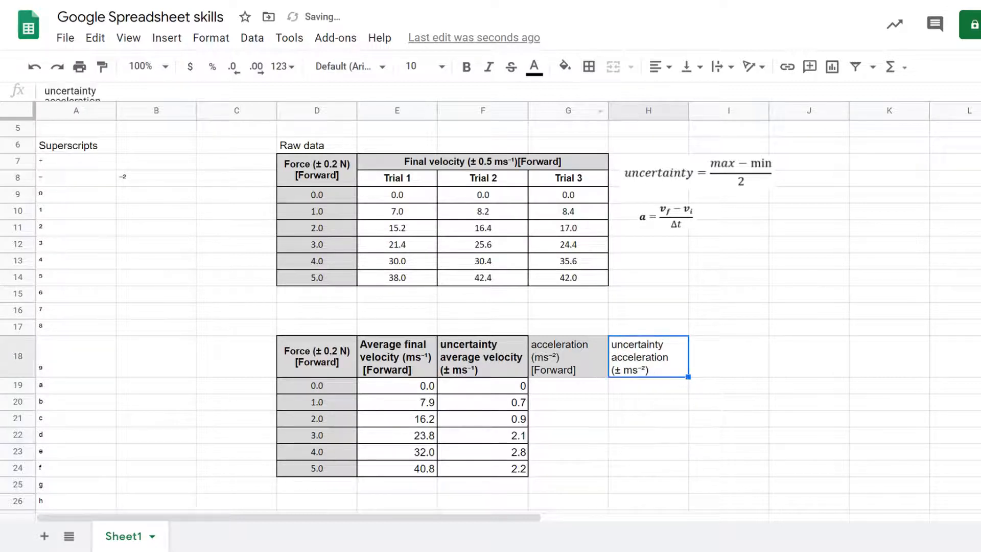
click(562, 70)
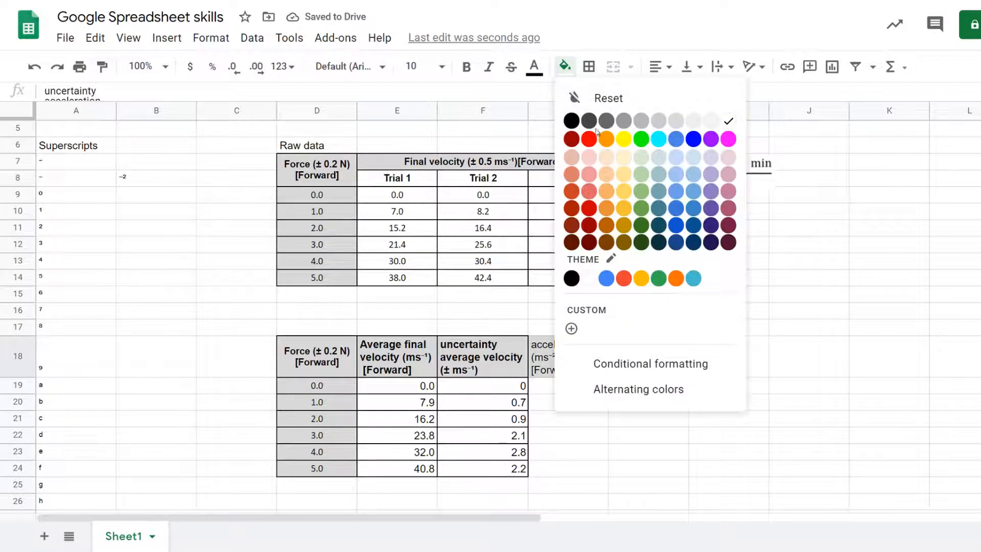
click(675, 123)
click(750, 374)
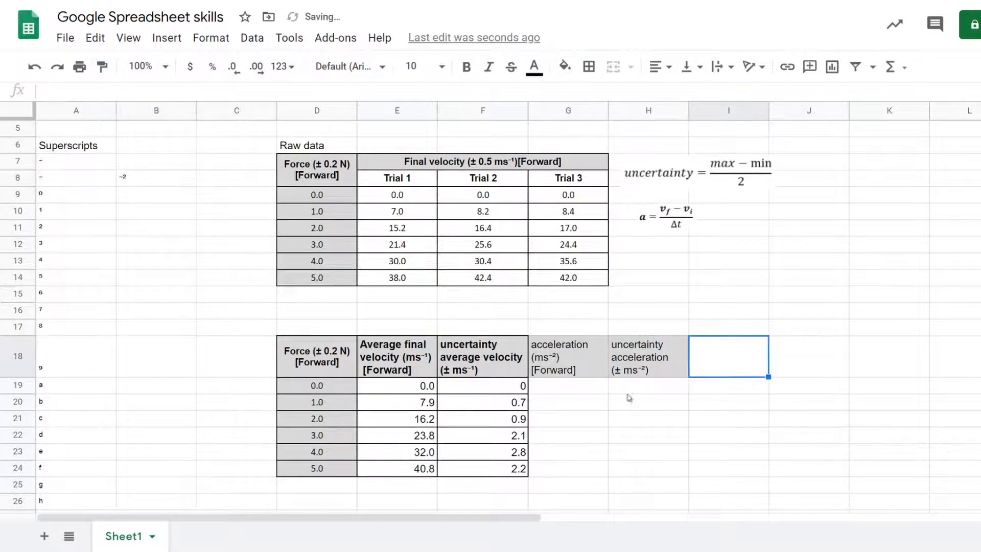
Step: Apply all borders to the acceleration and uncertainty acceleration columns, G18:H24
drag(562, 360, 626, 471)
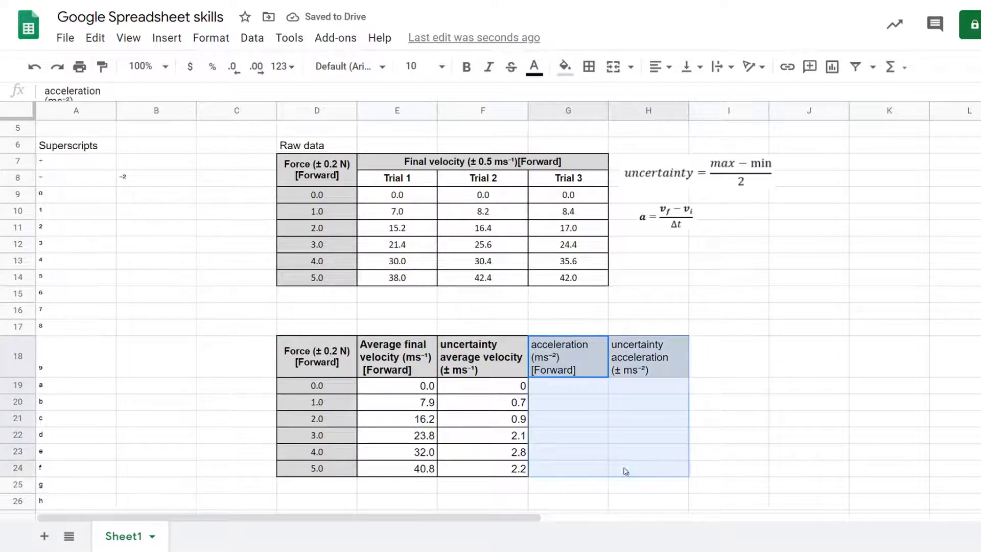
click(591, 69)
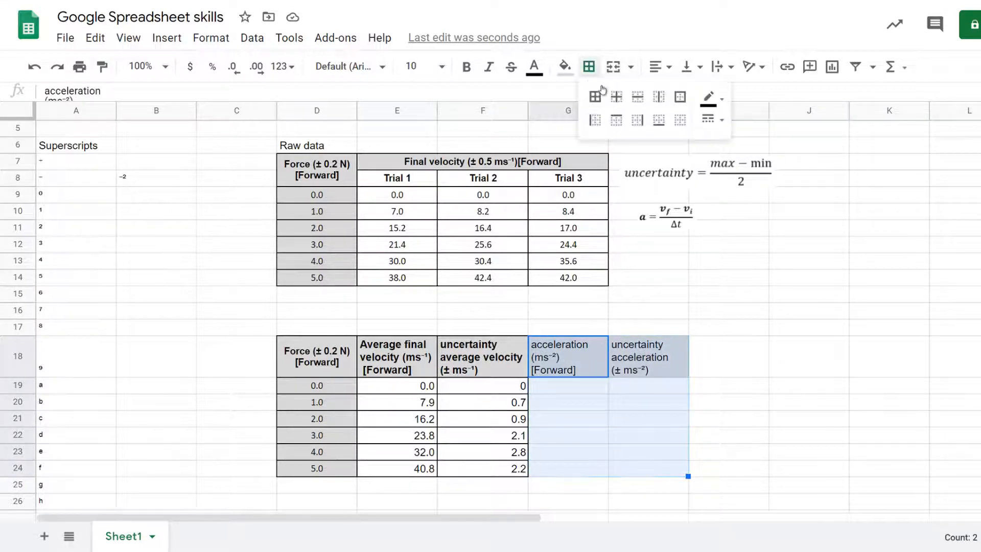
click(602, 97)
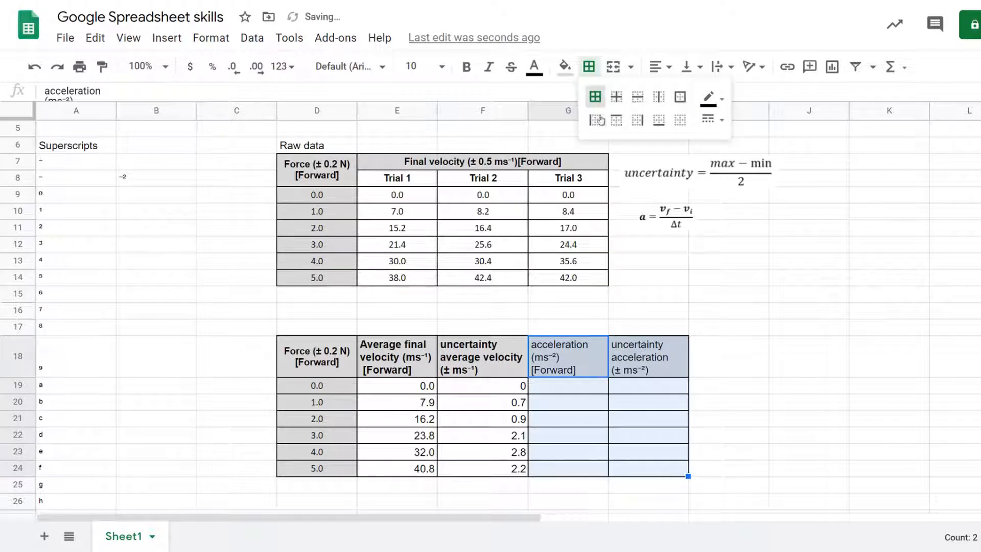
click(587, 393)
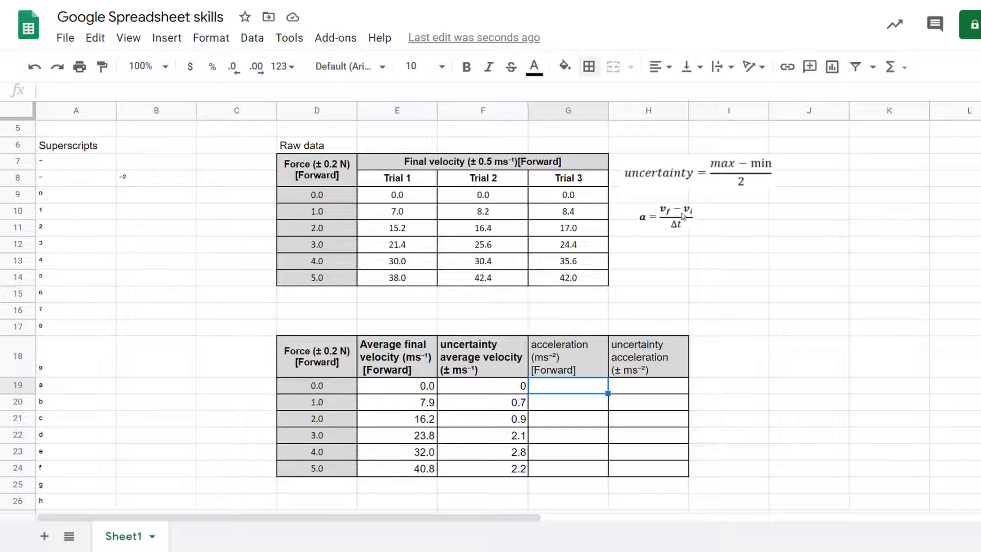
Step: Add an initial velocity row below t, with label "vi" in F3, value 0 in G3 and uncertainty 0 in H3
click(134, 266)
scroll(587, 254, up, 2)
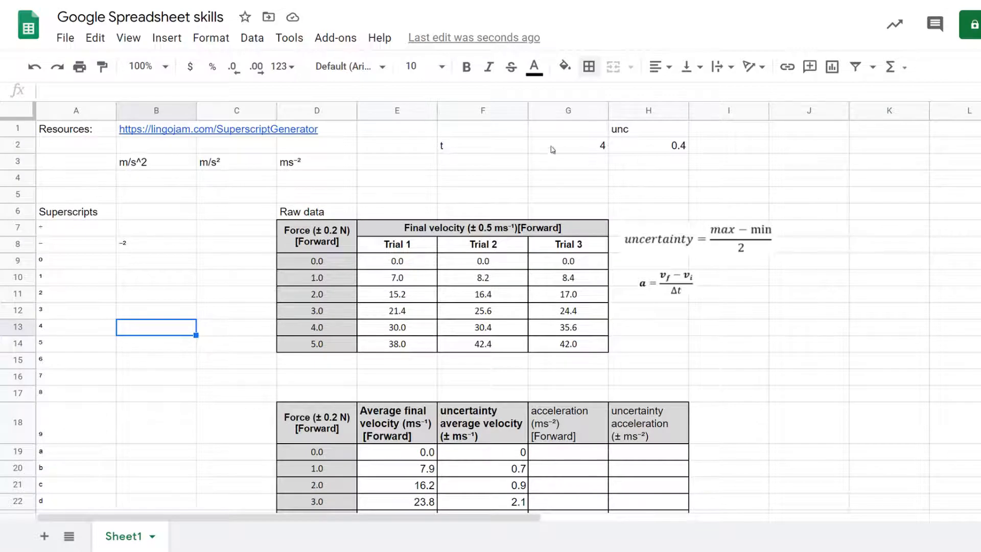
click(505, 164)
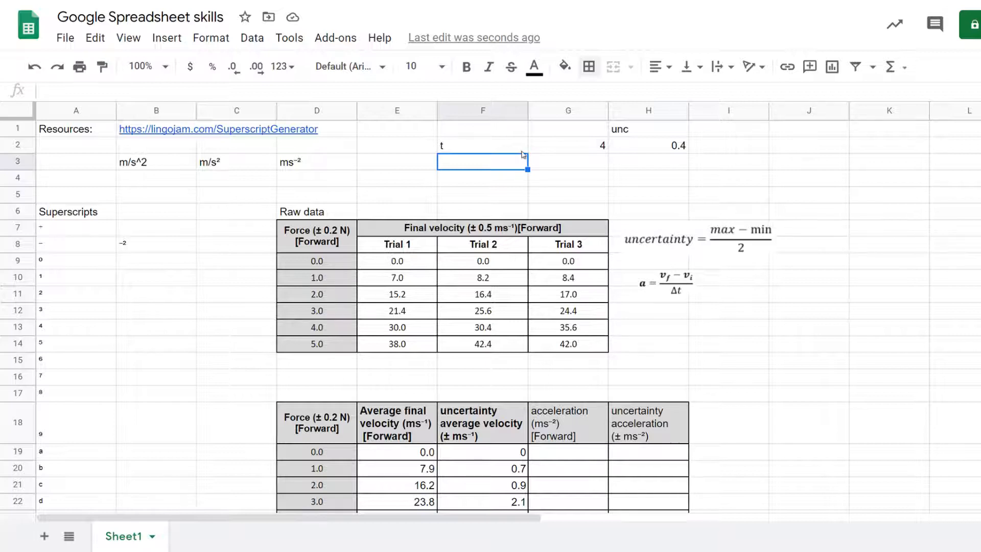
text(vi)
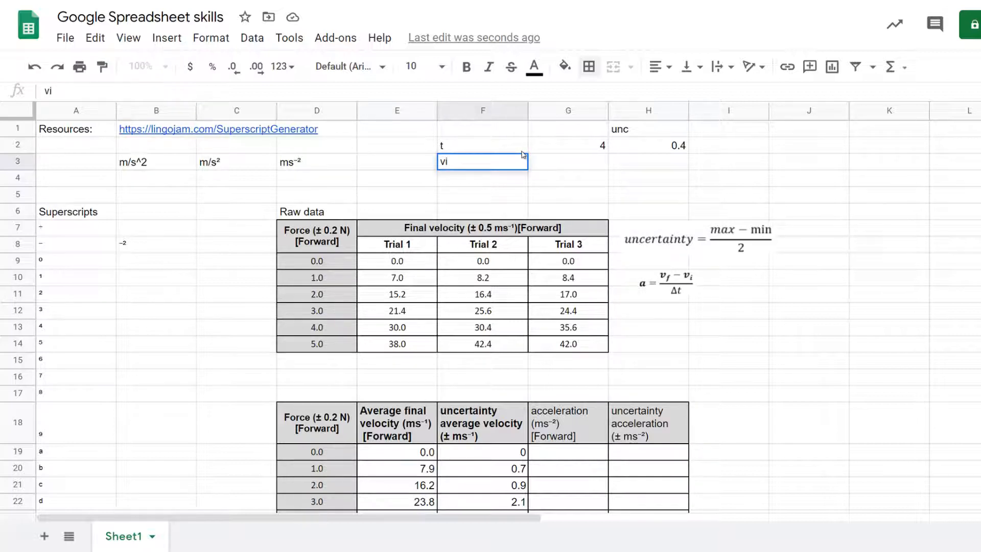
key(Tab)
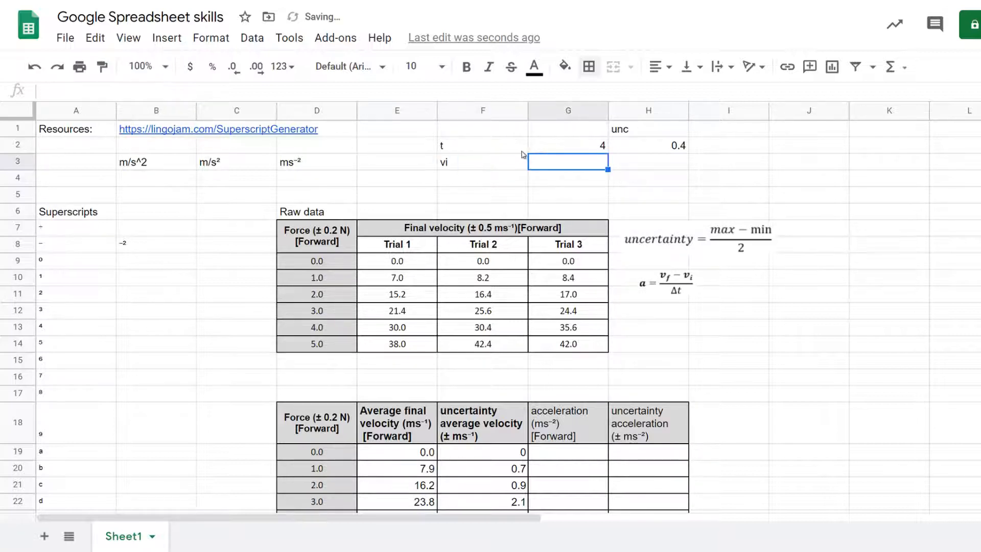
text(0)
key(Tab)
text(0)
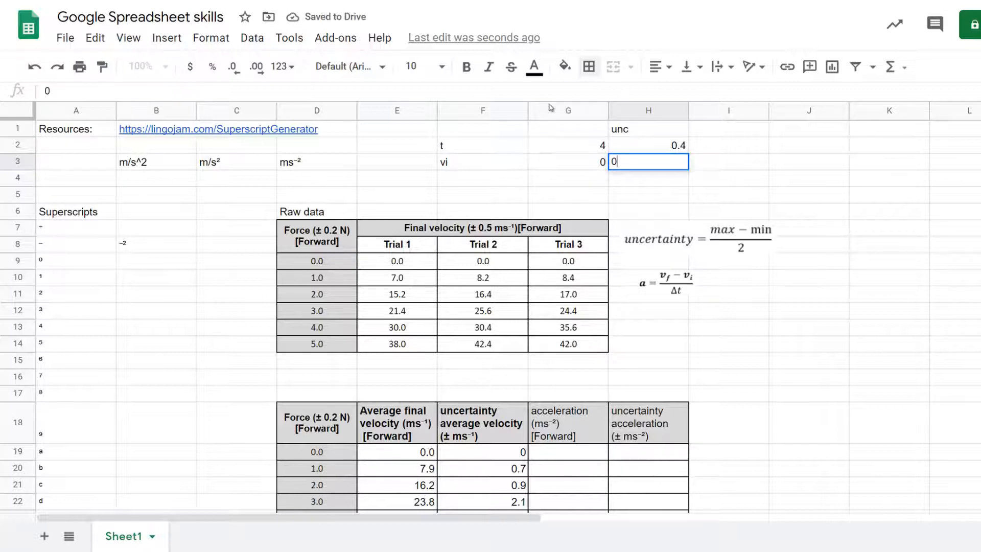
click(656, 215)
Step: Start a formula in G19, the first cell below the acceleration header
scroll(656, 214, down, 2)
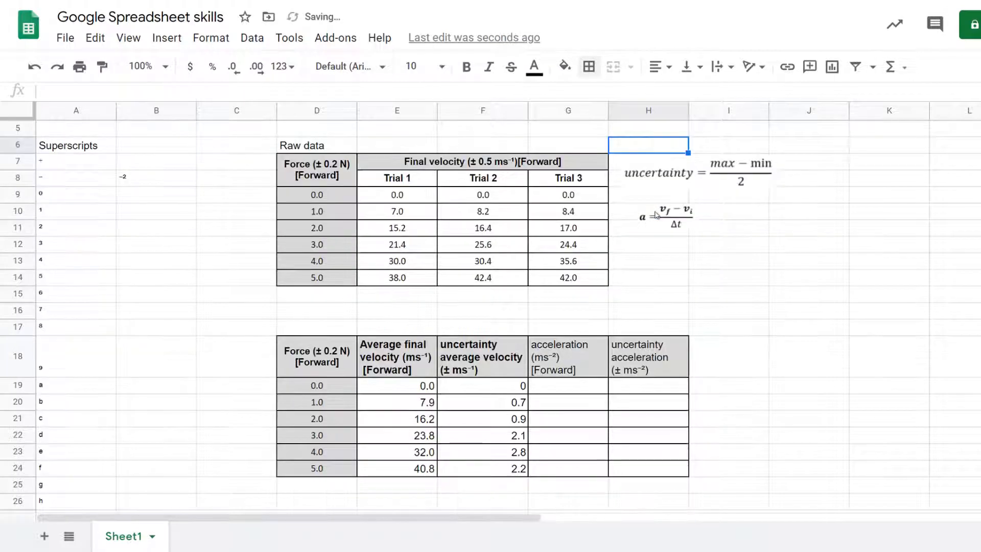
click(559, 394)
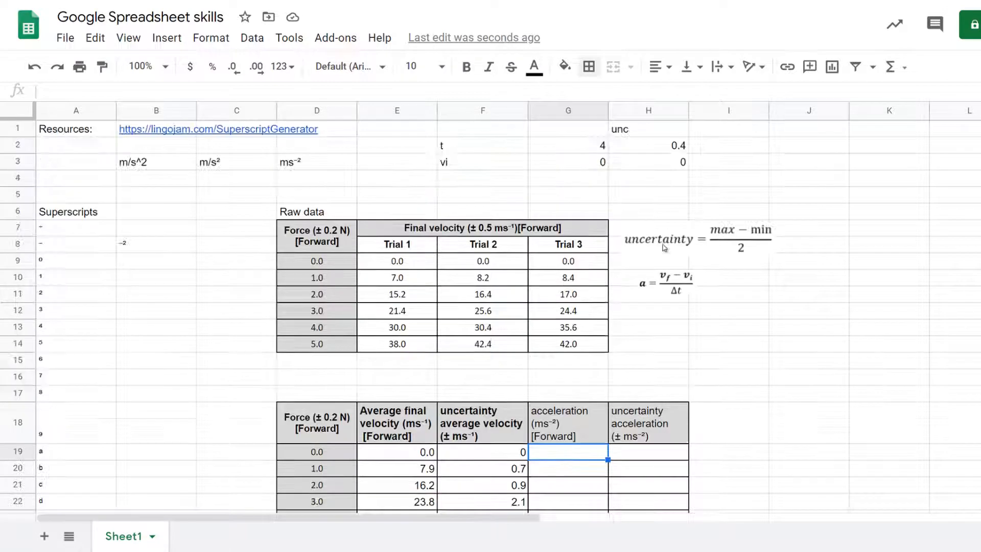
scroll(666, 250, up, 2)
text(=)
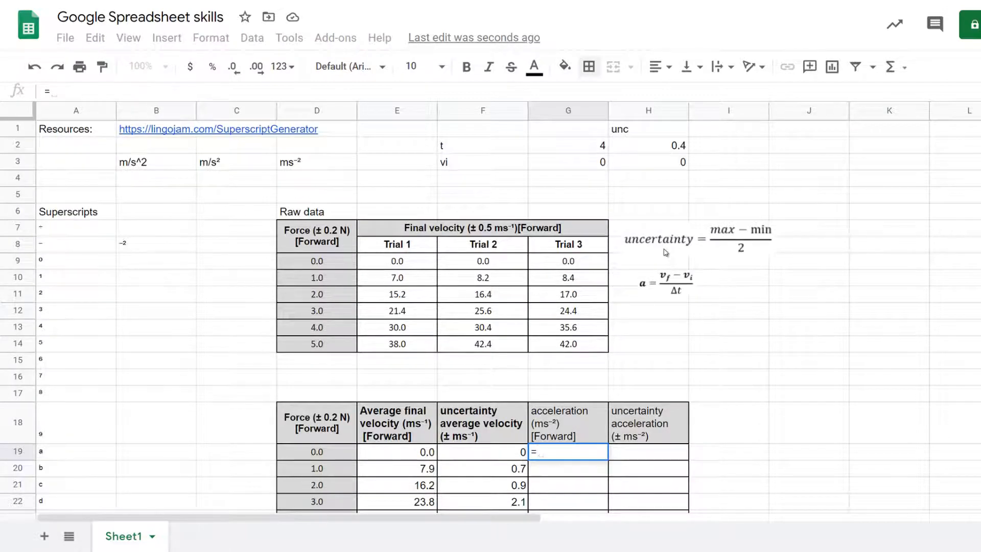
click(407, 457)
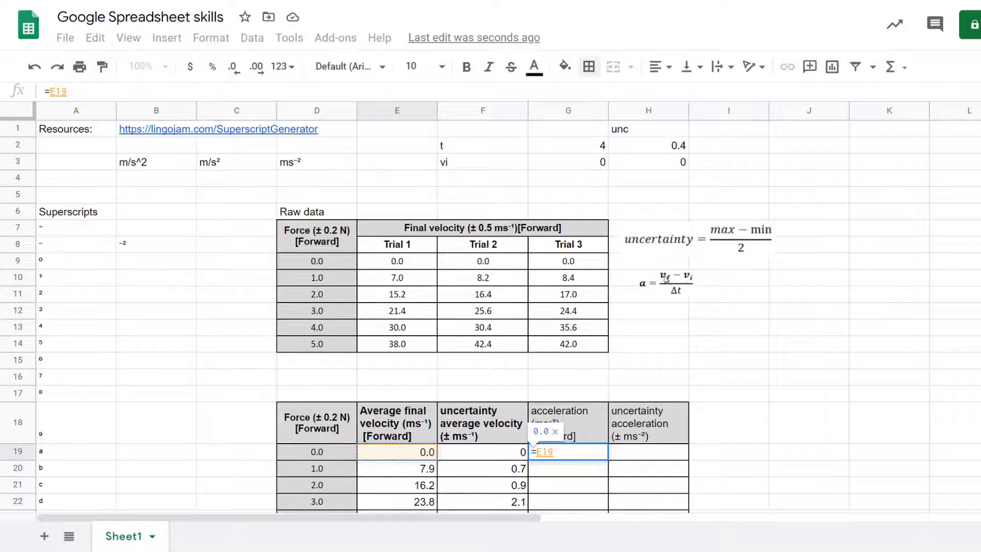
key(BackSpace)
key(BackSpace)
key(BackSpace)
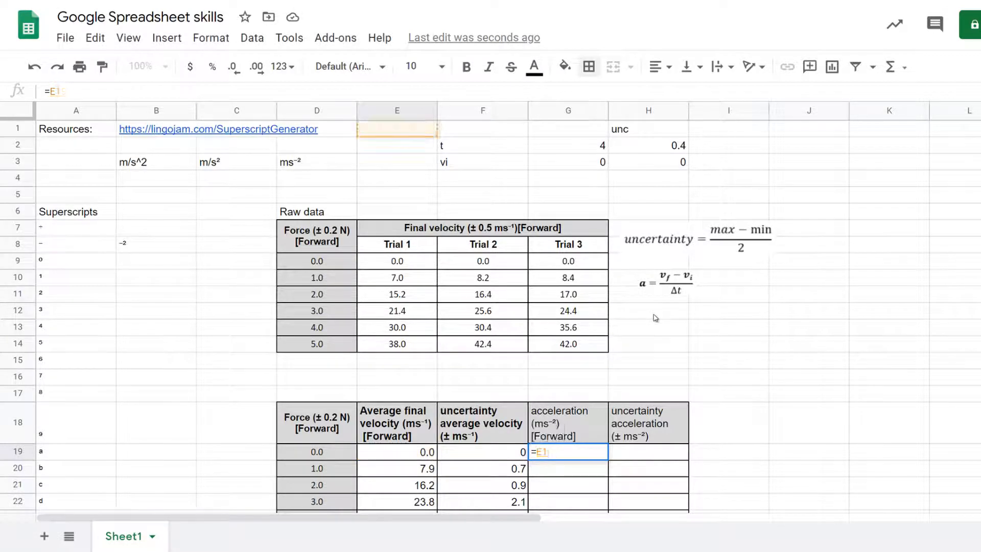
Step: Enter the numerator (E19-$G$3) in the G19 formula, using an absolute reference for the initial velocity
text(()
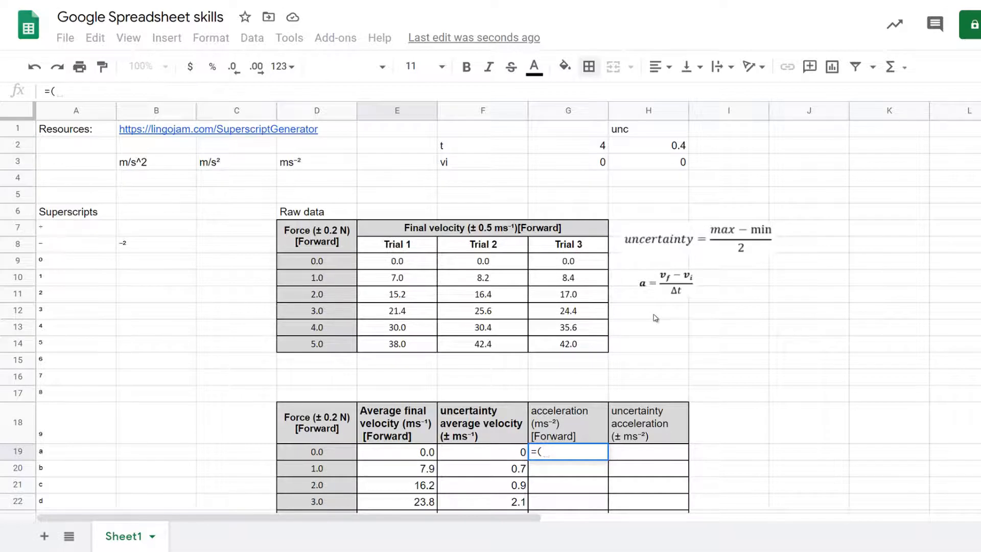
click(420, 453)
text(-)
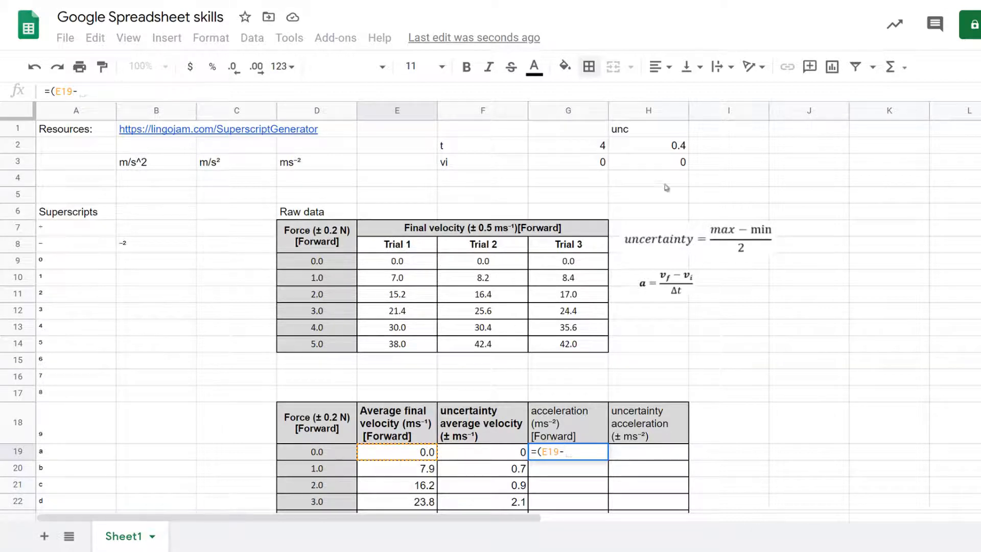
click(599, 167)
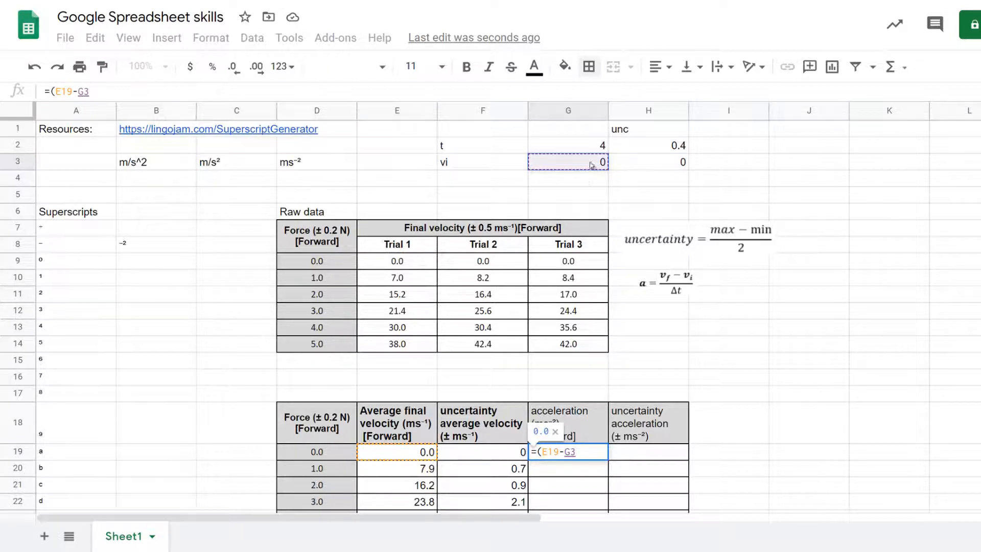
click(565, 452)
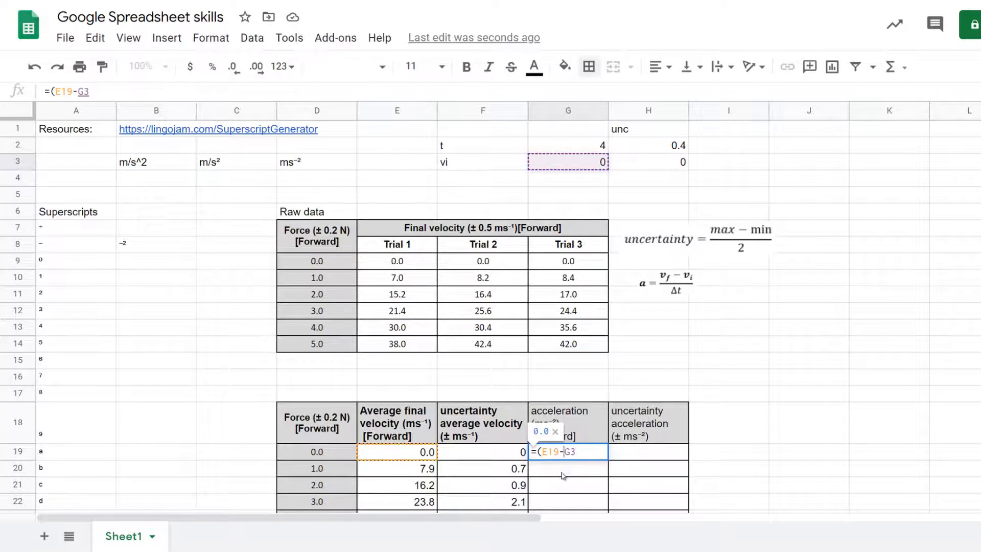
text($)
click(576, 451)
text($3)
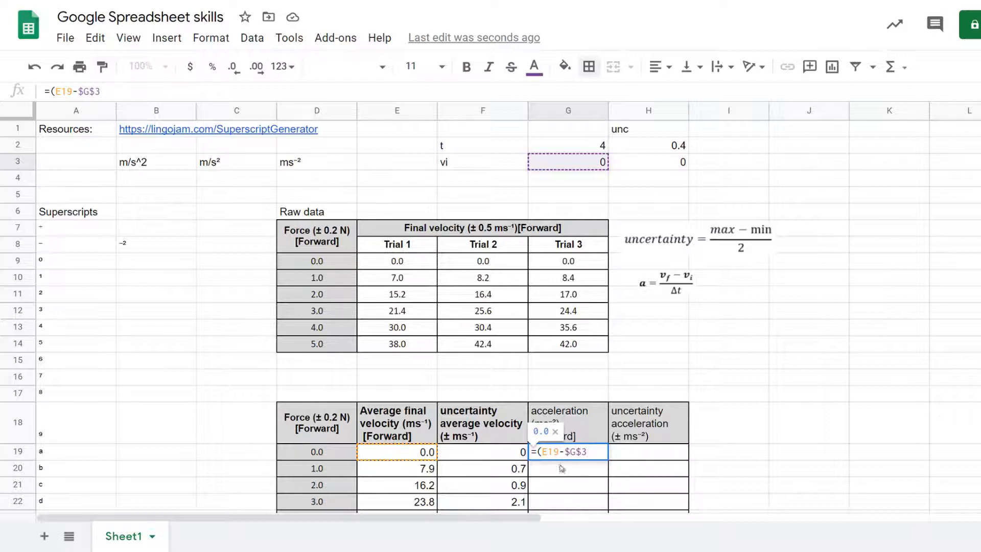
text())
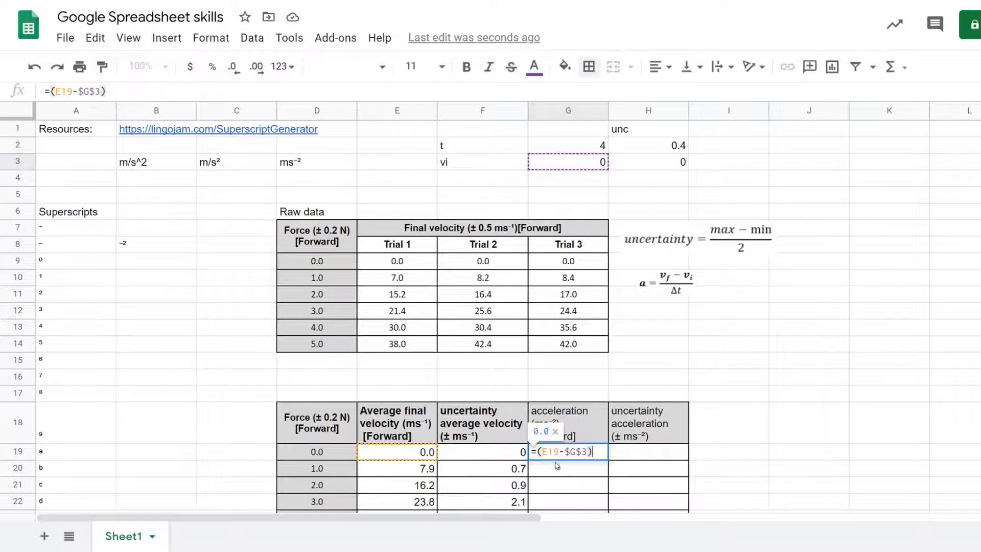
Step: Complete the G19 acceleration formula as =(E19-$G$3)/$G$2, dividing by an absolute reference to the time value
text(/)
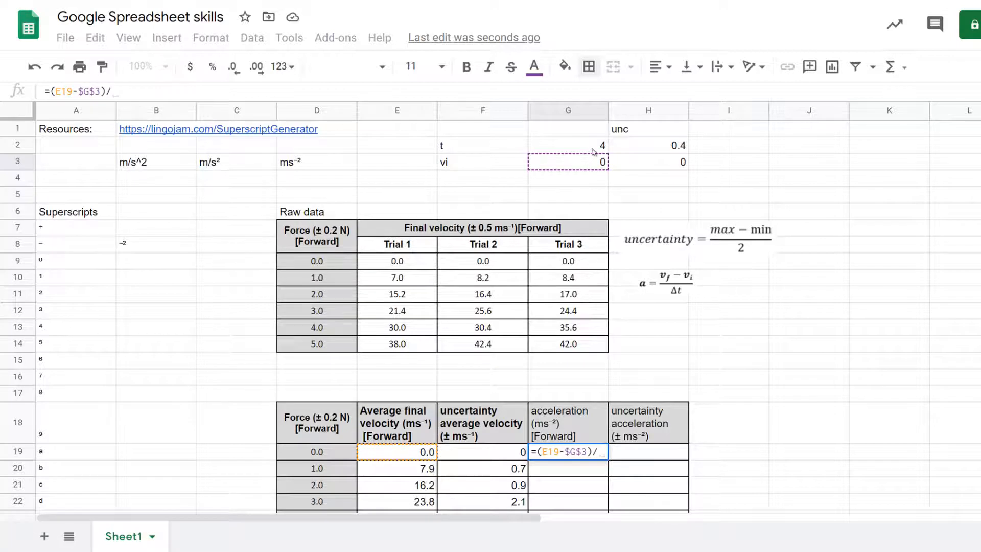
click(593, 151)
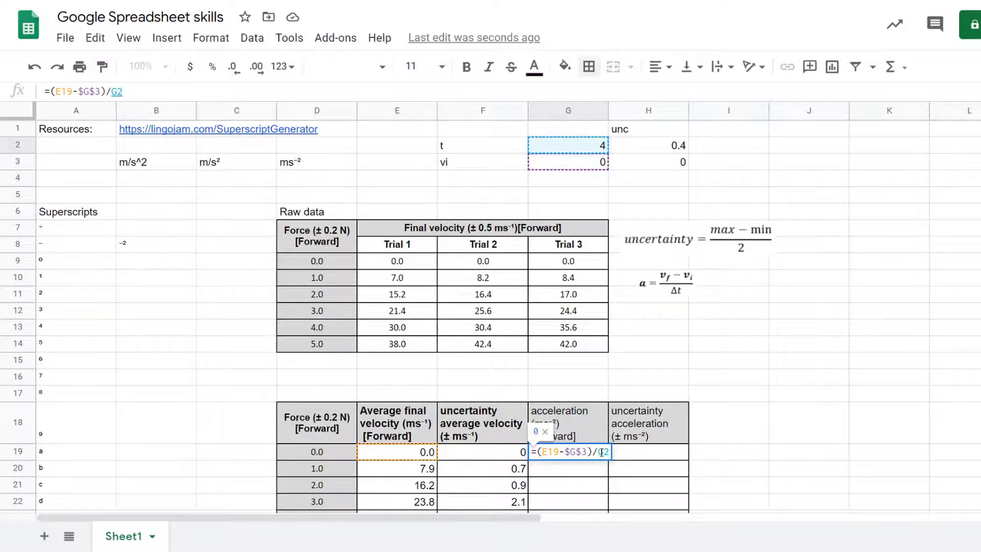
click(602, 452)
text(%G%)
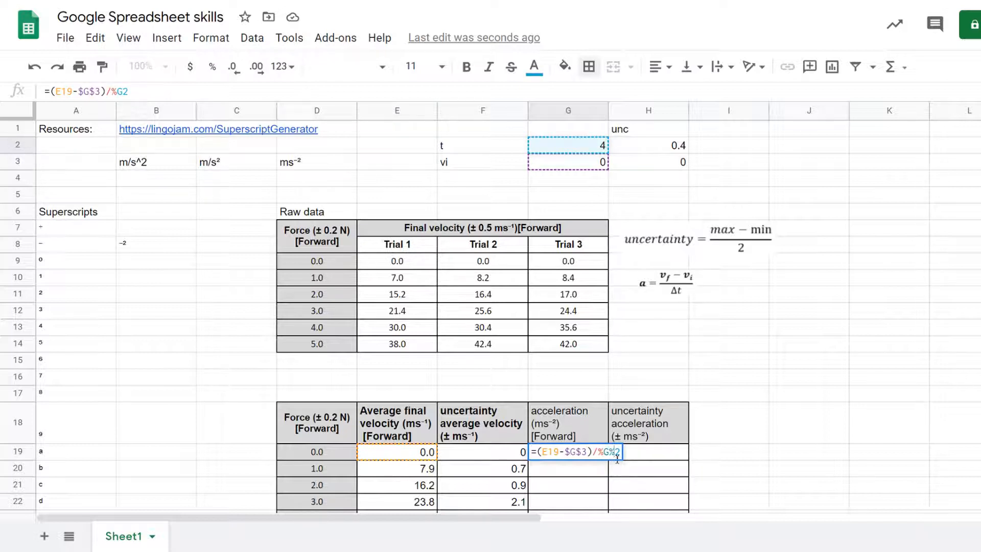
key(Right)
text(%)
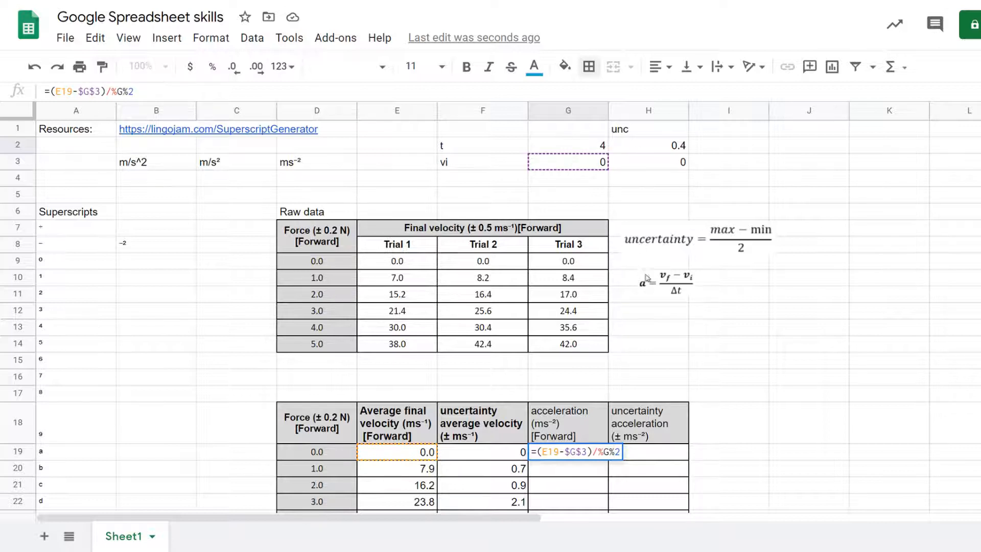
key(BackSpace)
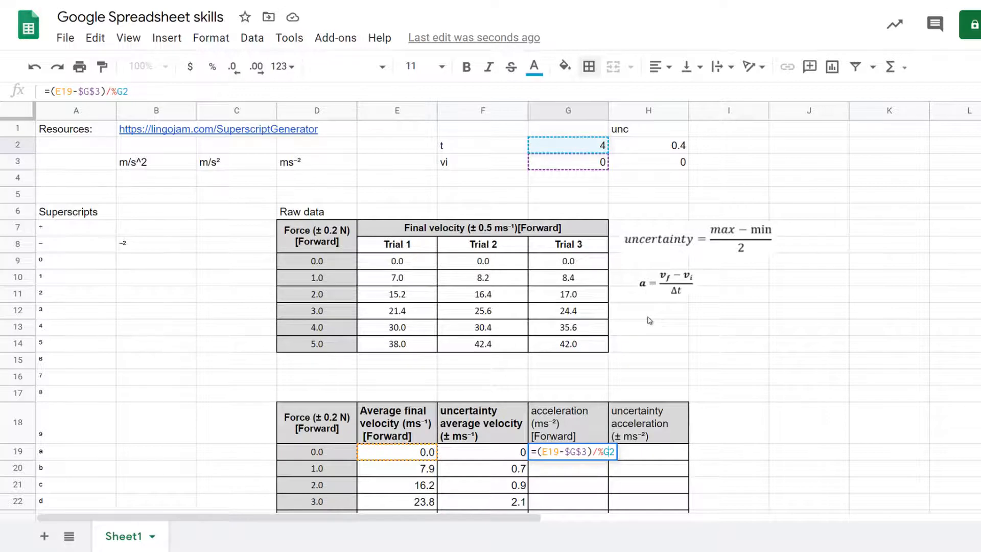
key(BackSpace)
text($)
key(Right)
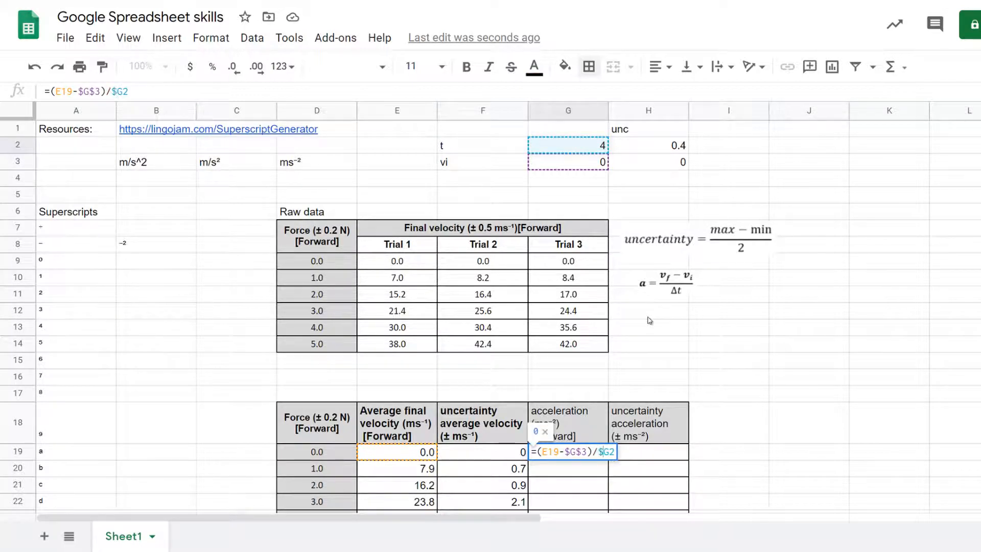
text($)
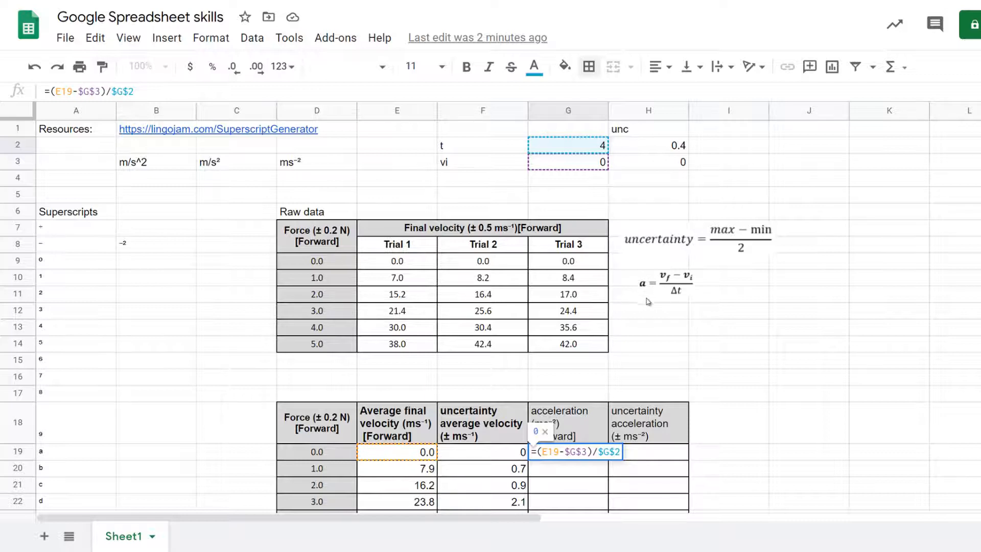
key(Return)
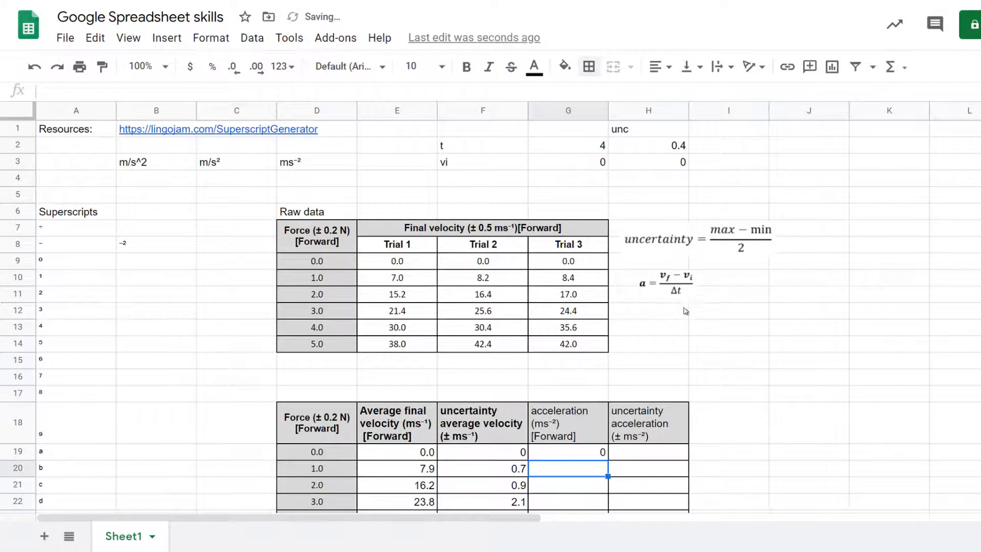
Step: Fill the acceleration formula from G19 down to G24
scroll(682, 309, down, 3)
click(580, 323)
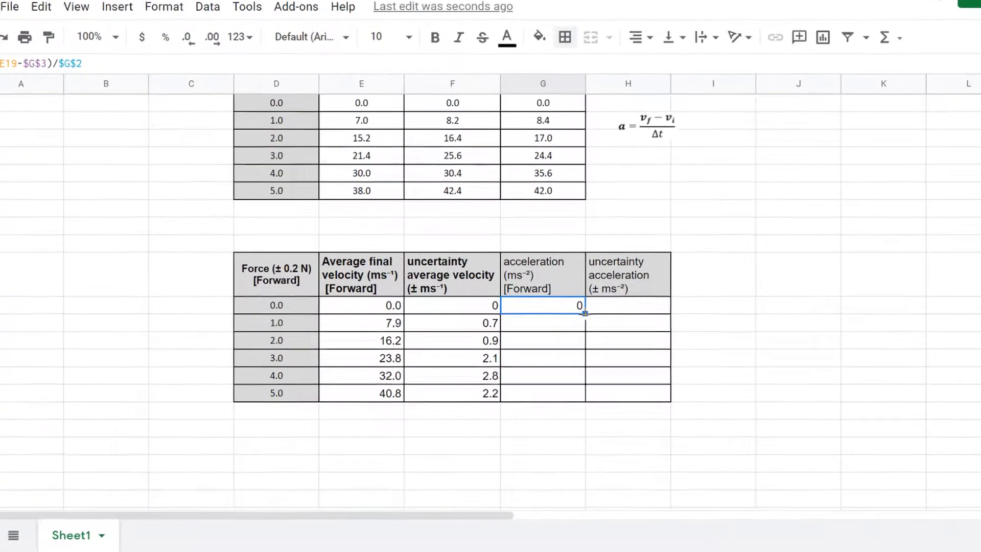
double_click(585, 313)
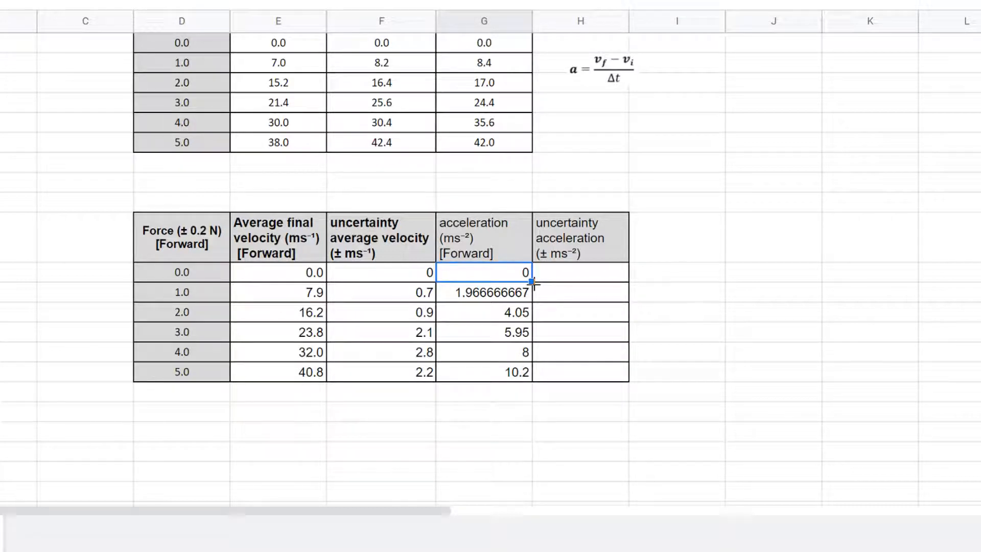
Step: Start the uncertainty acceleration formula in H19 with the relative time uncertainty ($H$2/$G$2), using absolute references, followed by a plus sign
click(561, 280)
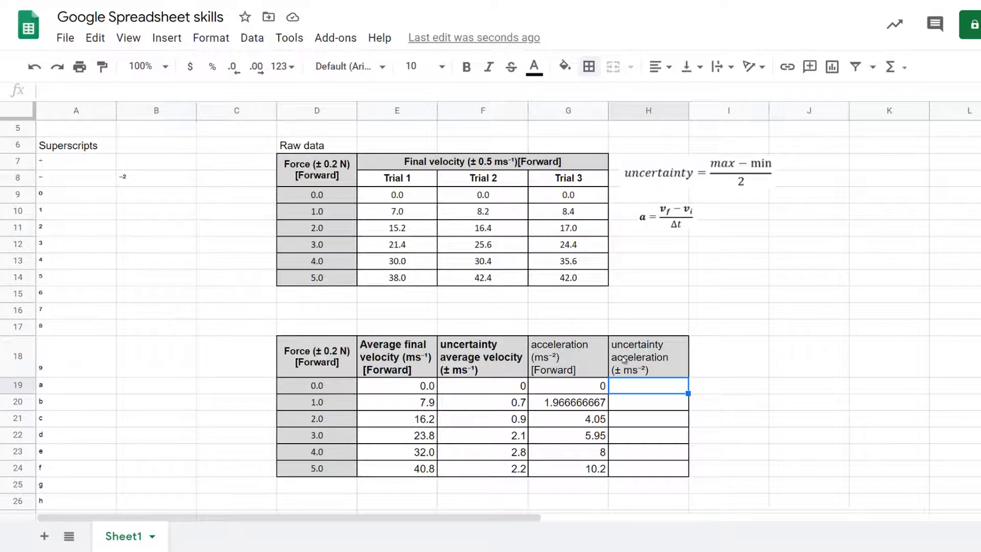
scroll(623, 360, up, 2)
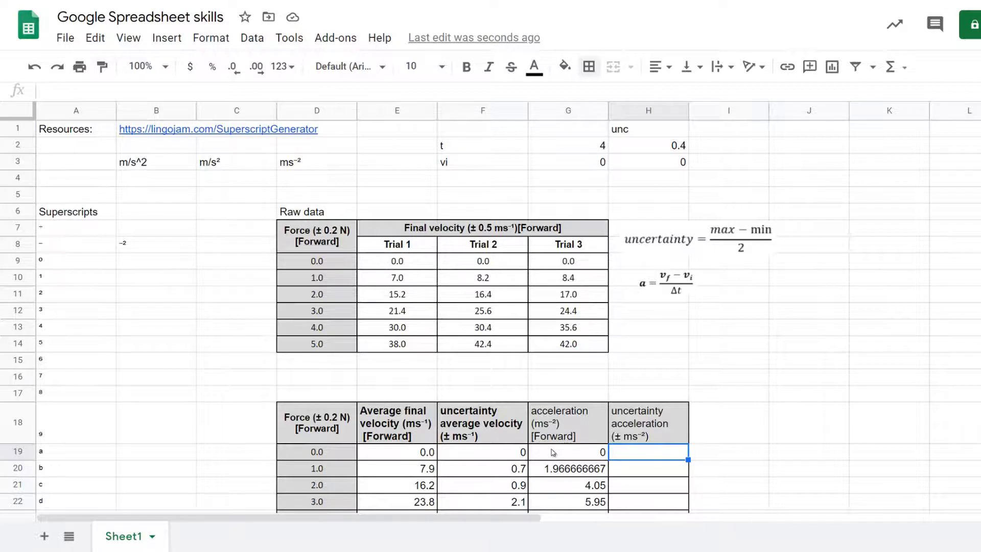
text(=)
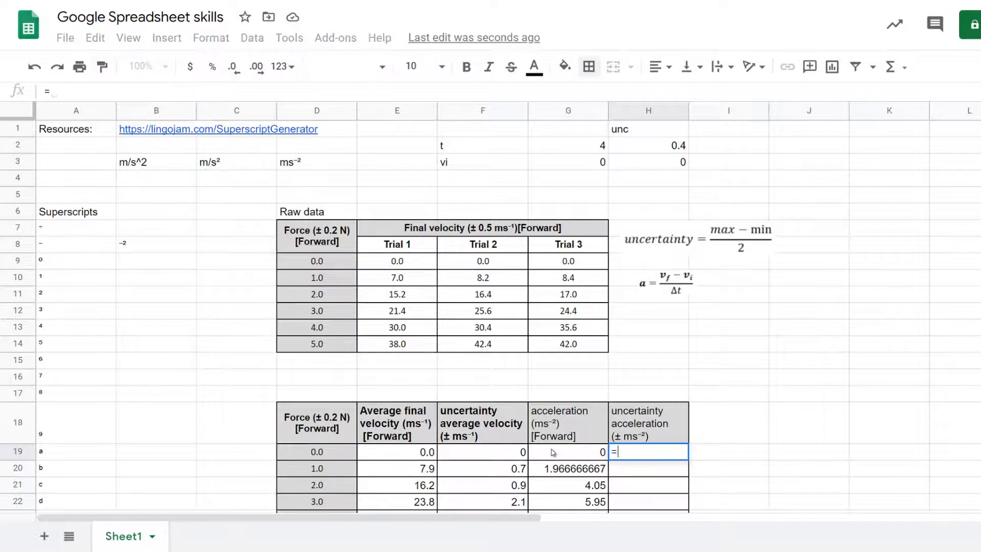
text(()
click(629, 152)
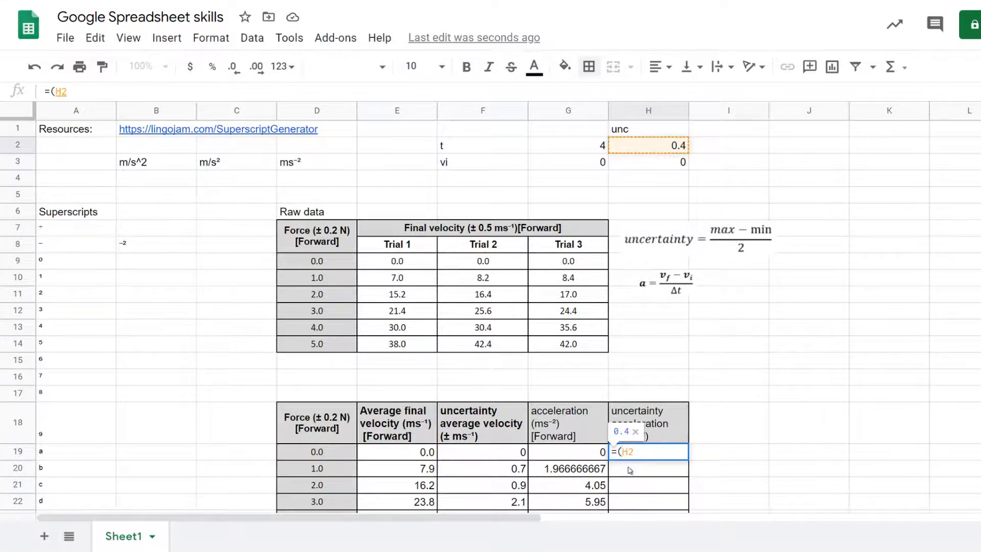
key(F4)
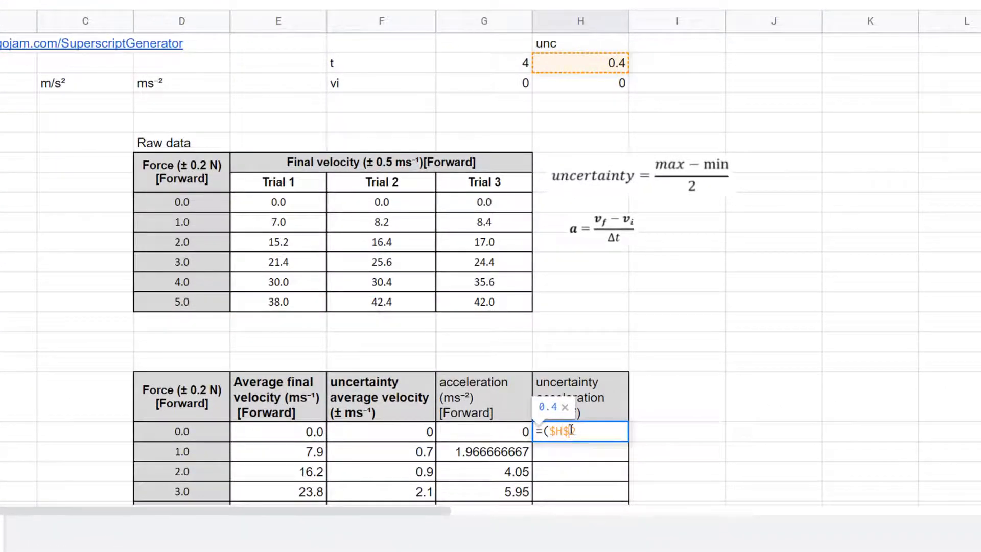
text(/)
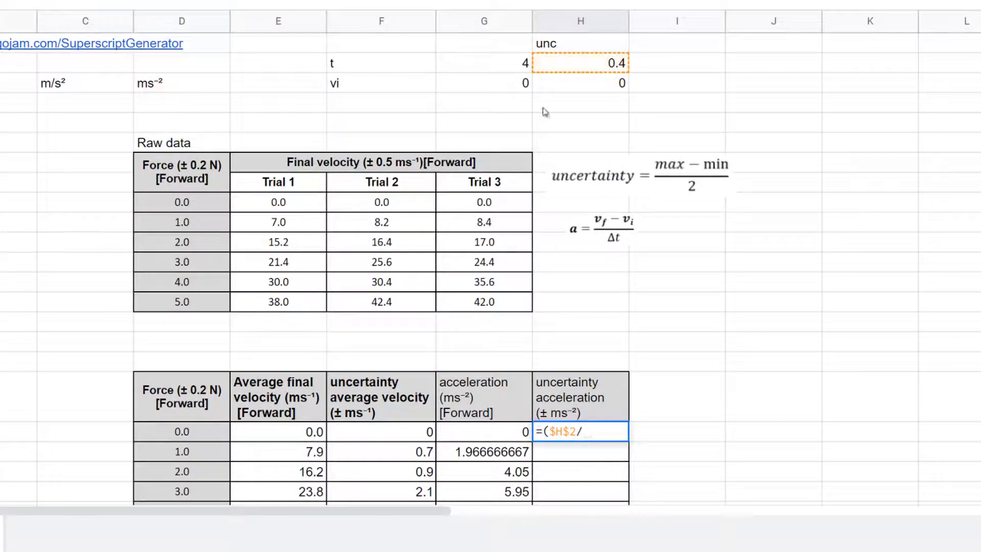
click(516, 67)
key(F4)
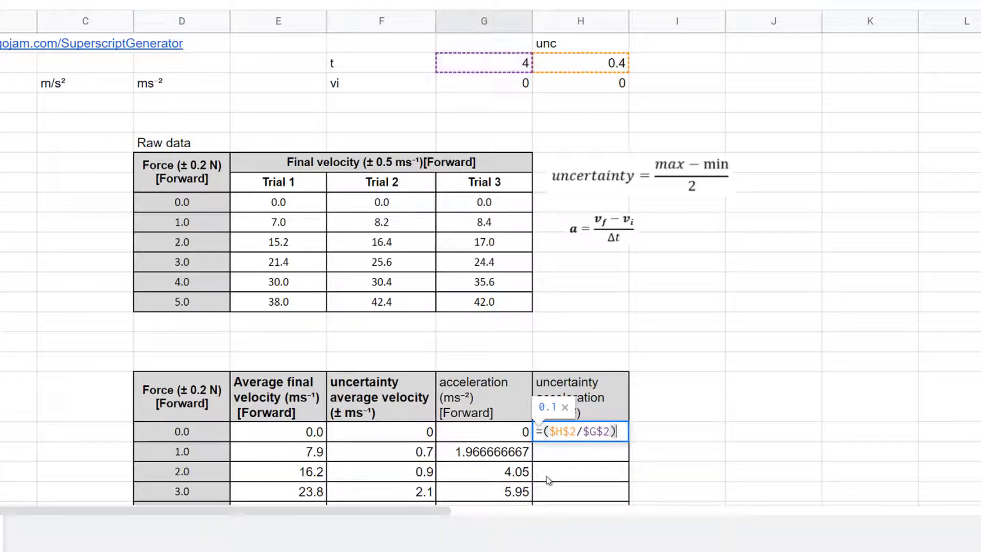
text()+()
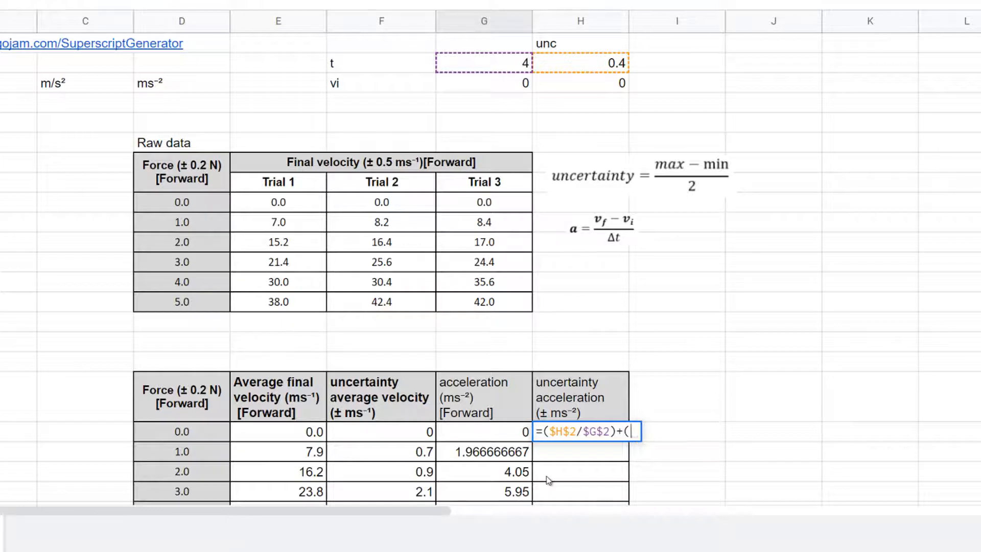
Step: Add the relative velocity uncertainty (F19/E19) to the H19 formula and multiply by the acceleration in G19
click(386, 441)
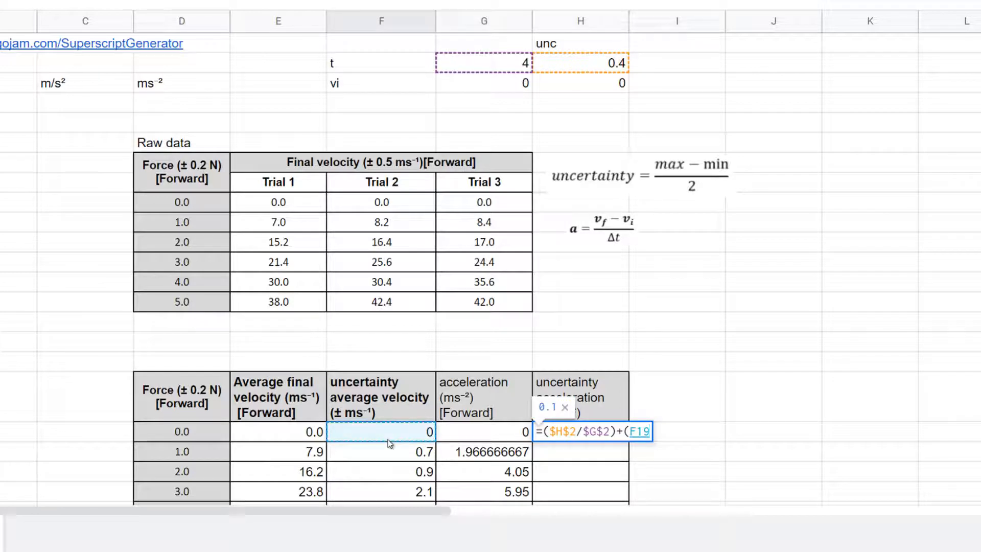
text(/)
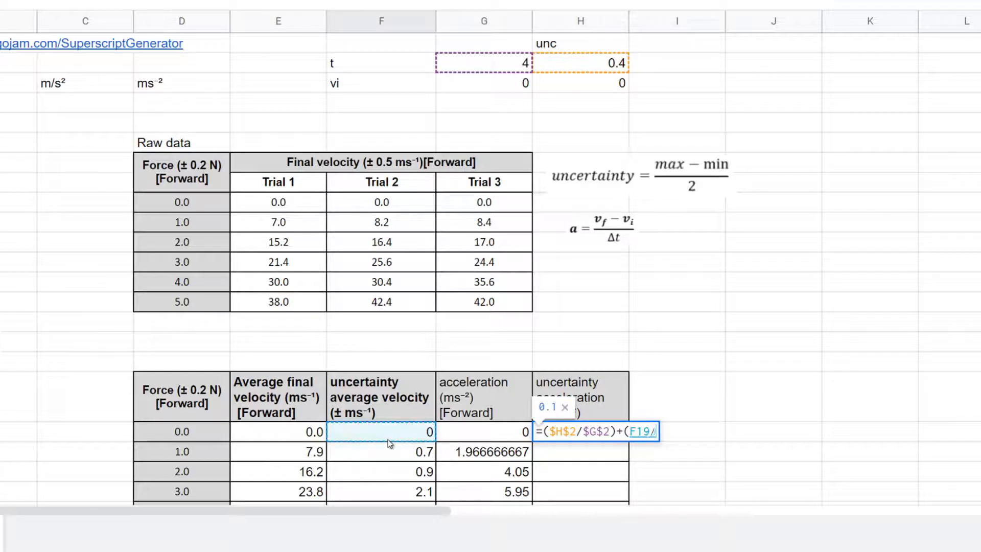
click(295, 435)
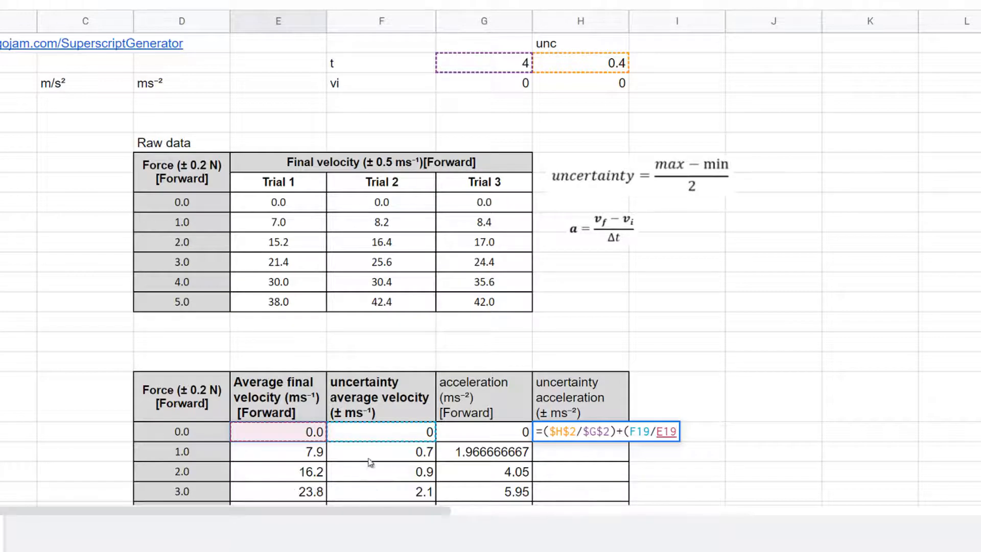
scroll(353, 439, down, 1)
scroll(422, 404, up, 1)
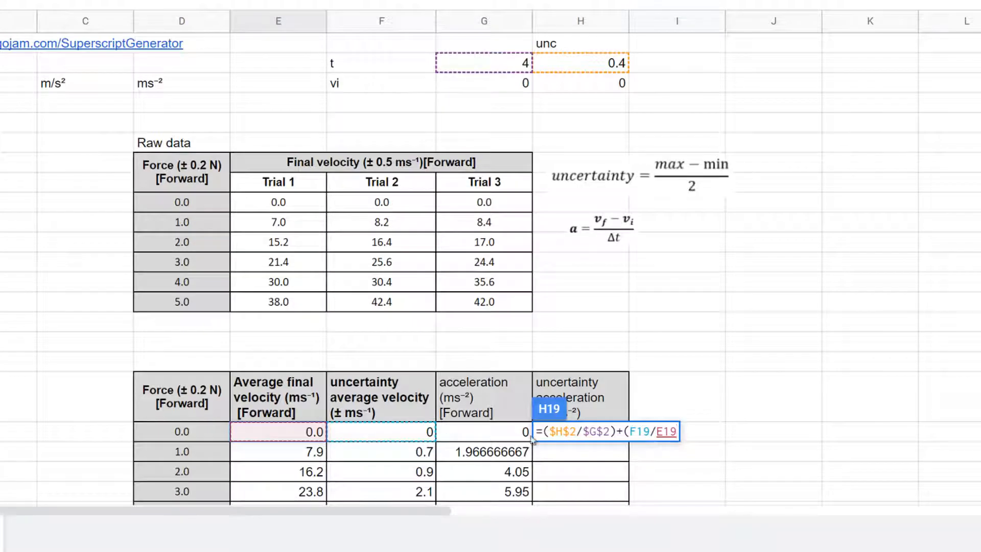
text()*)
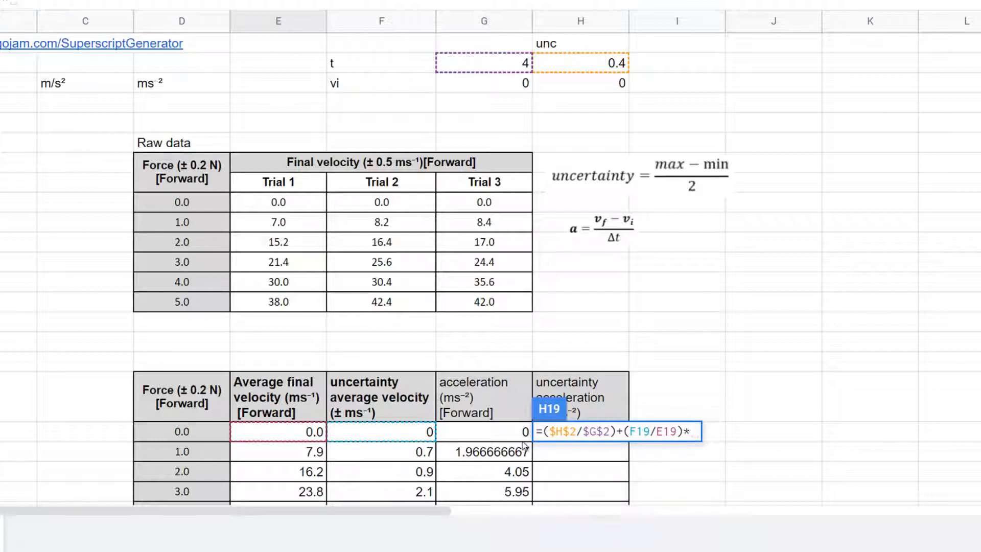
click(517, 436)
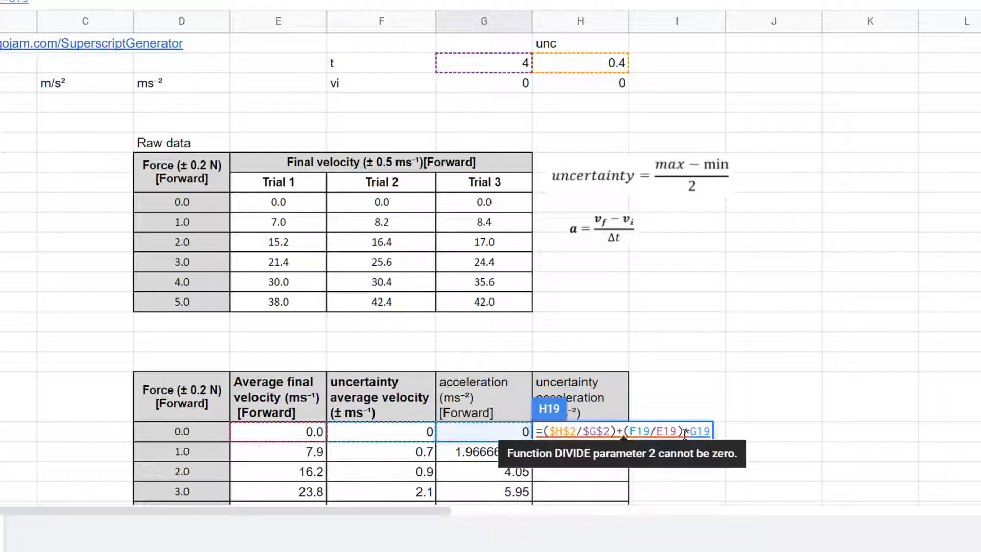
Step: Enclose the two relative uncertainties in outer parentheses so H19 reads =(($H$2/$G$2)+(F19/E19))*G19
text())
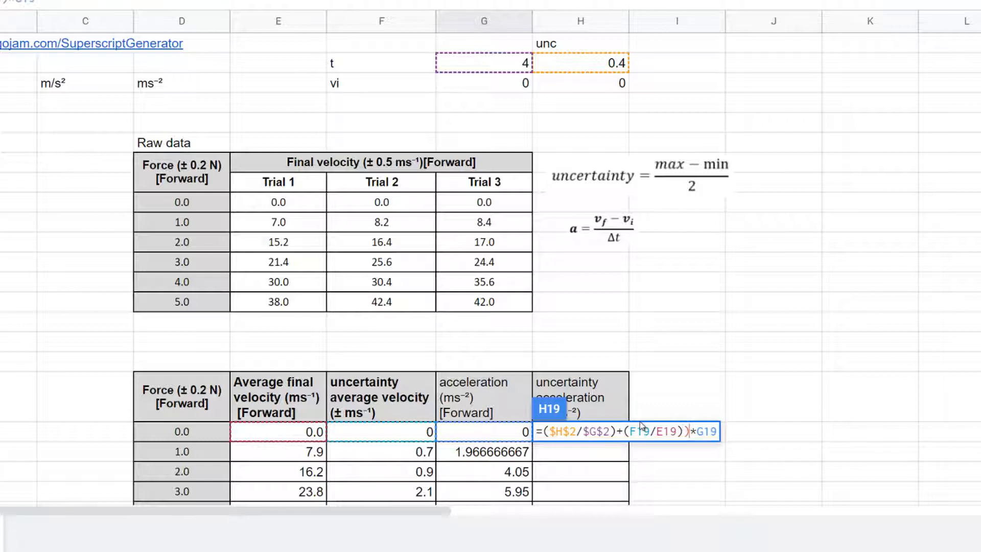
click(545, 432)
text(()
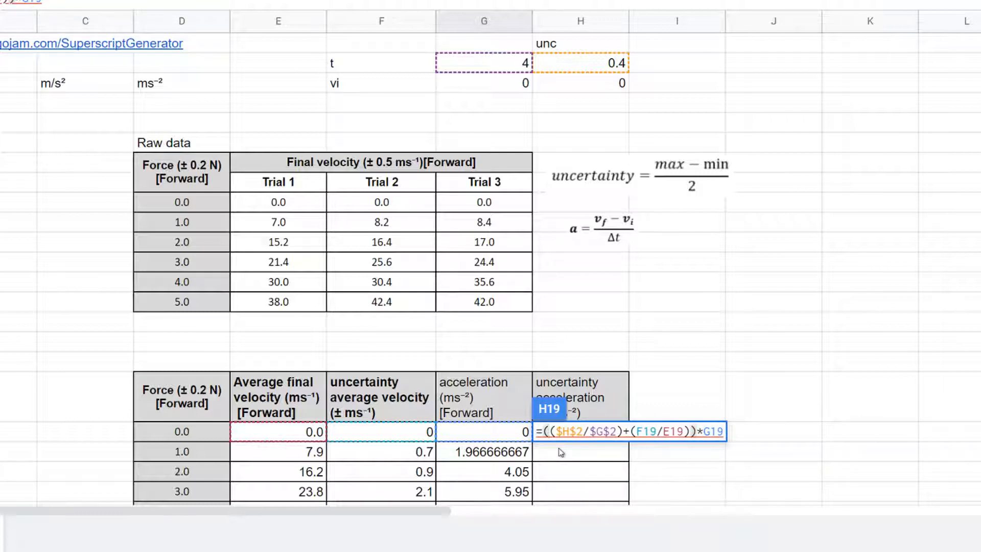
key(Return)
Step: Fill the uncertainty acceleration formula from H19 down to H24
scroll(598, 426, down, 2)
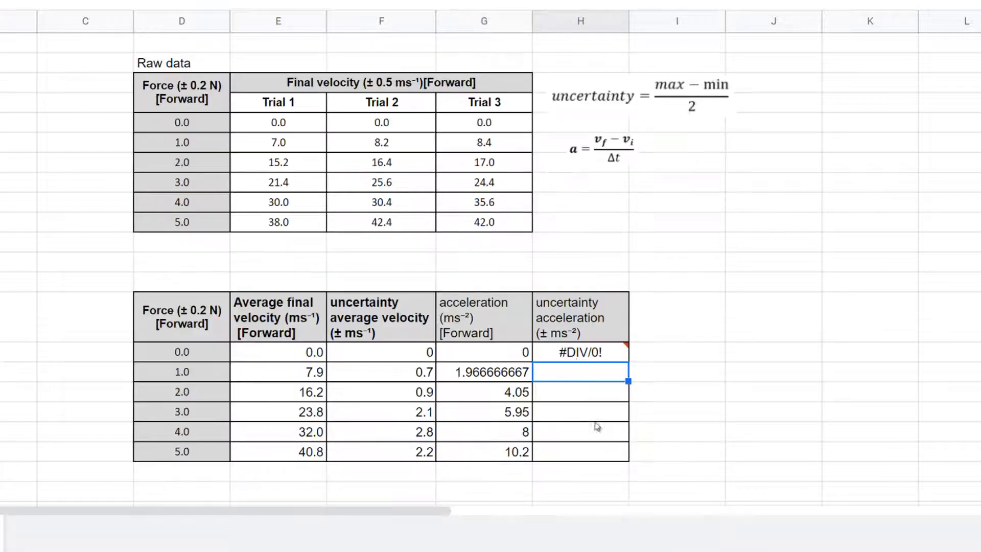
click(598, 357)
drag(628, 361, 628, 461)
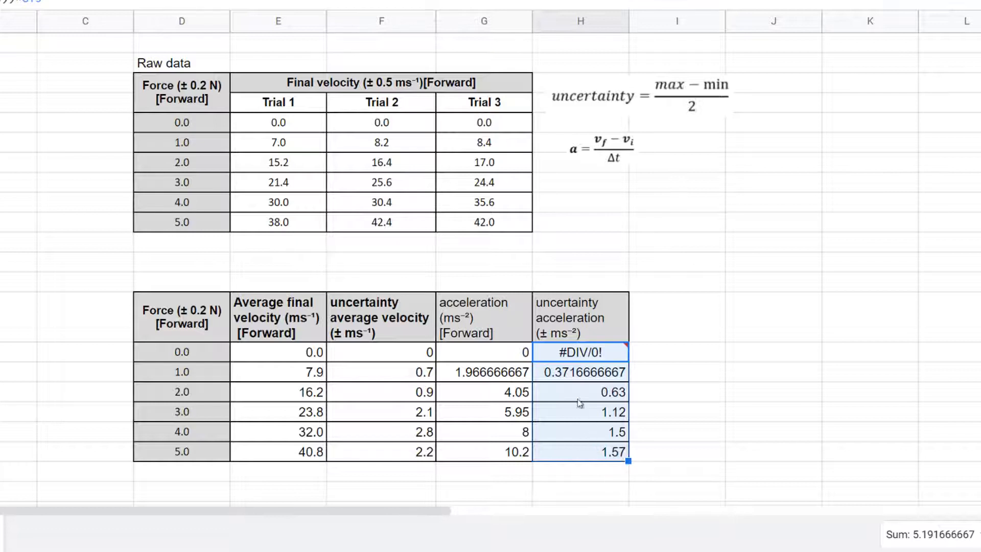
Step: Check the copied formula in H20 and the time and uncertainty cells it references
double_click(560, 373)
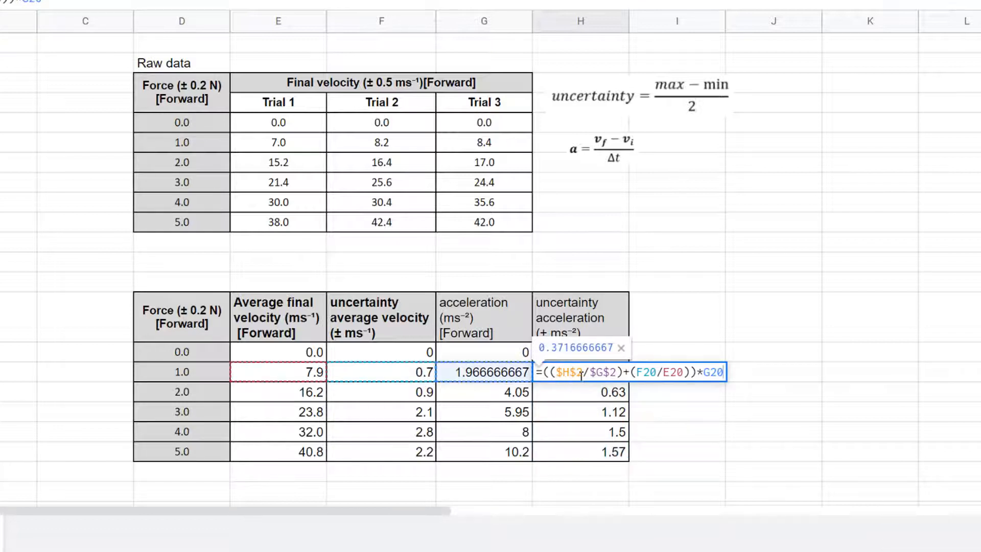
double_click(565, 372)
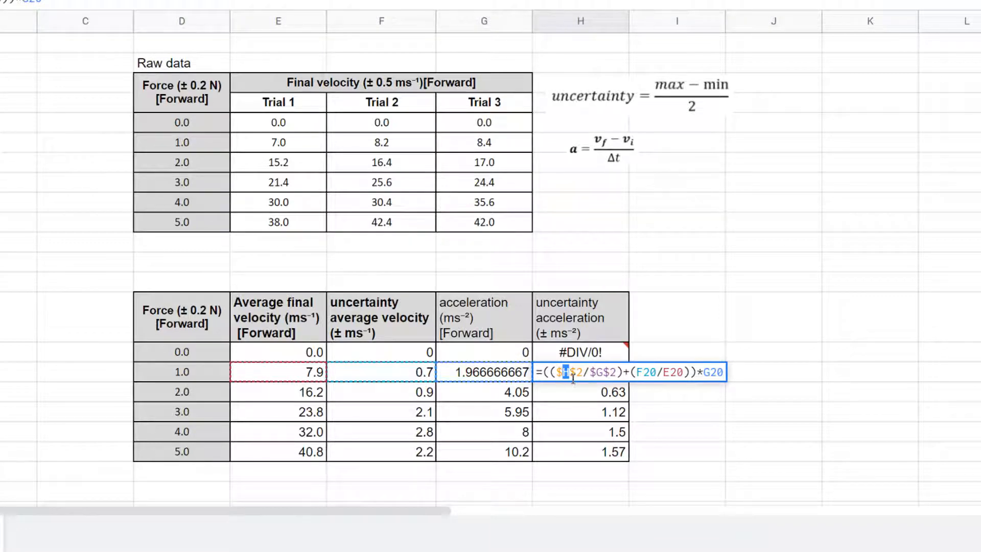
scroll(714, 297, up, 2)
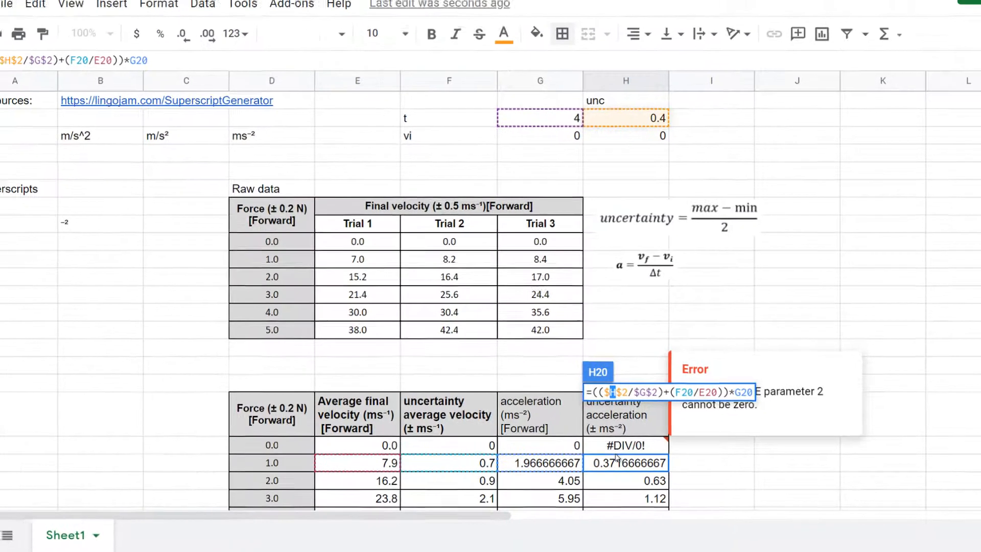
key(Return)
Step: Replace the erroring uncertainty acceleration formula in H19 with the value 0
scroll(698, 485, down, 3)
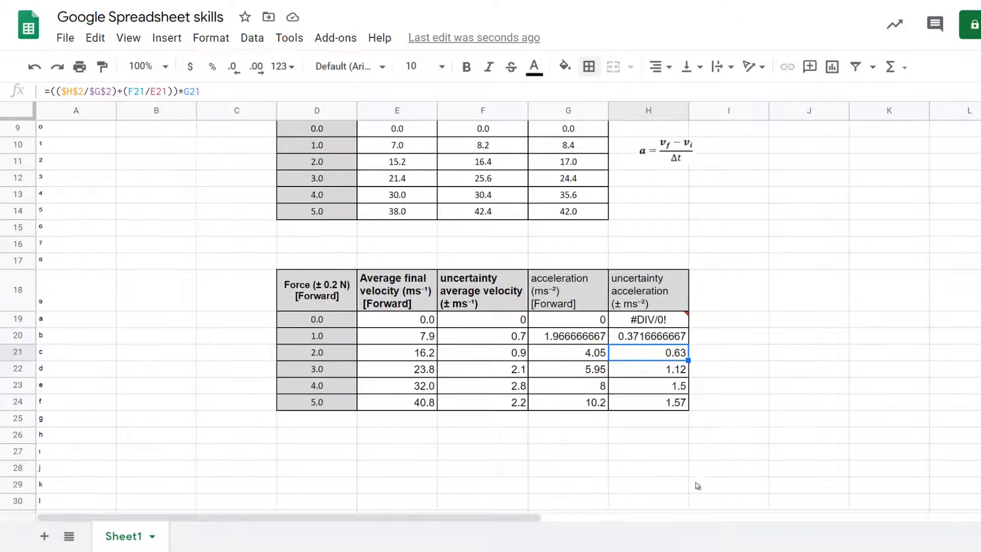
mouse_move(640, 321)
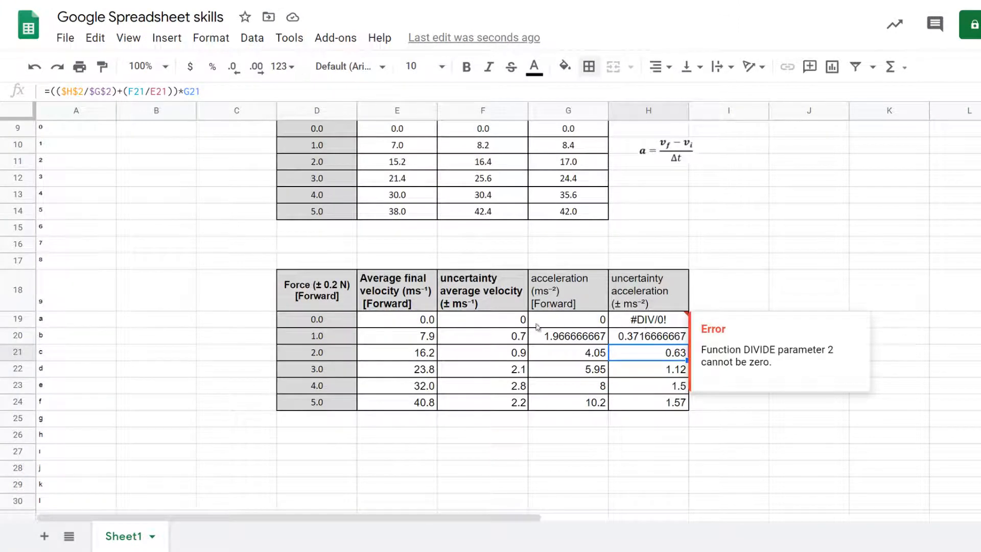
click(647, 322)
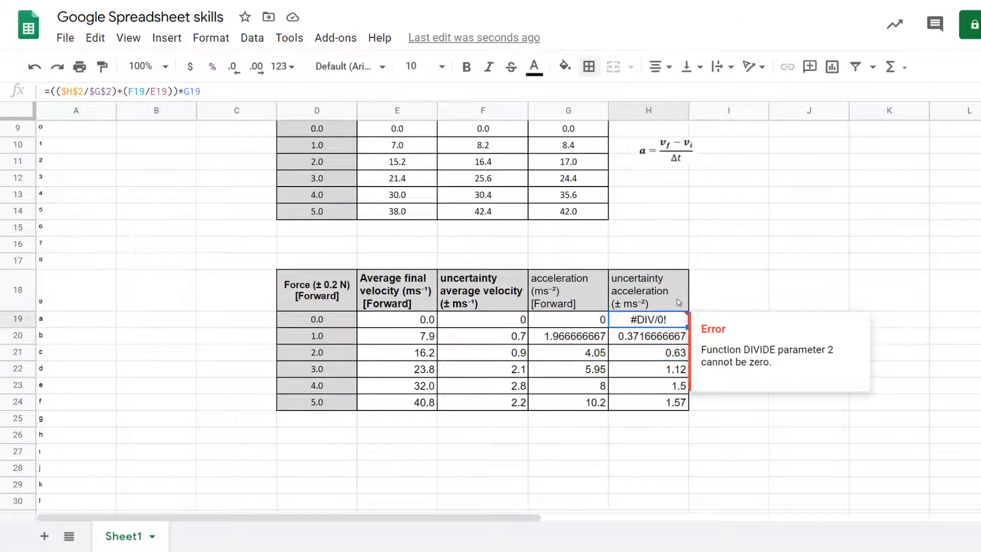
text(0)
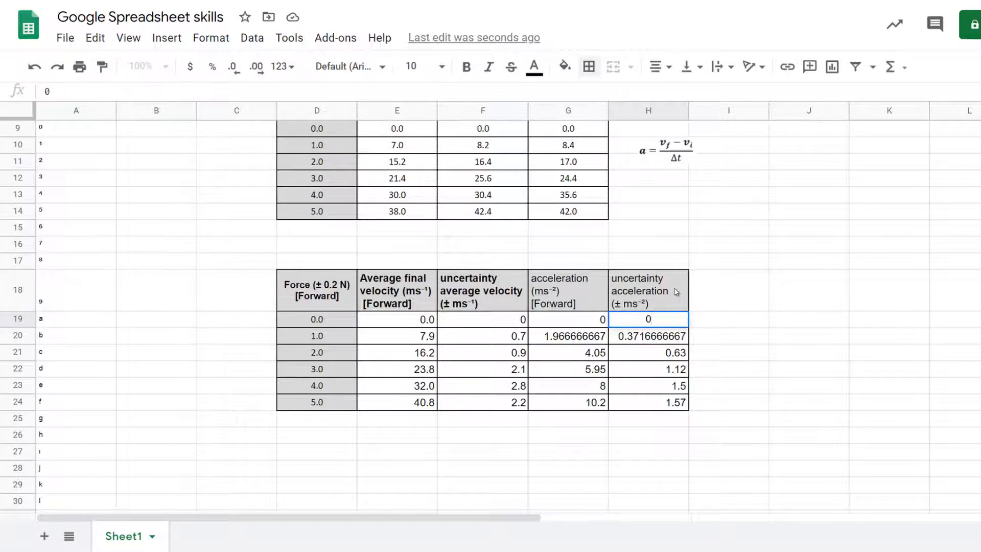
key(Return)
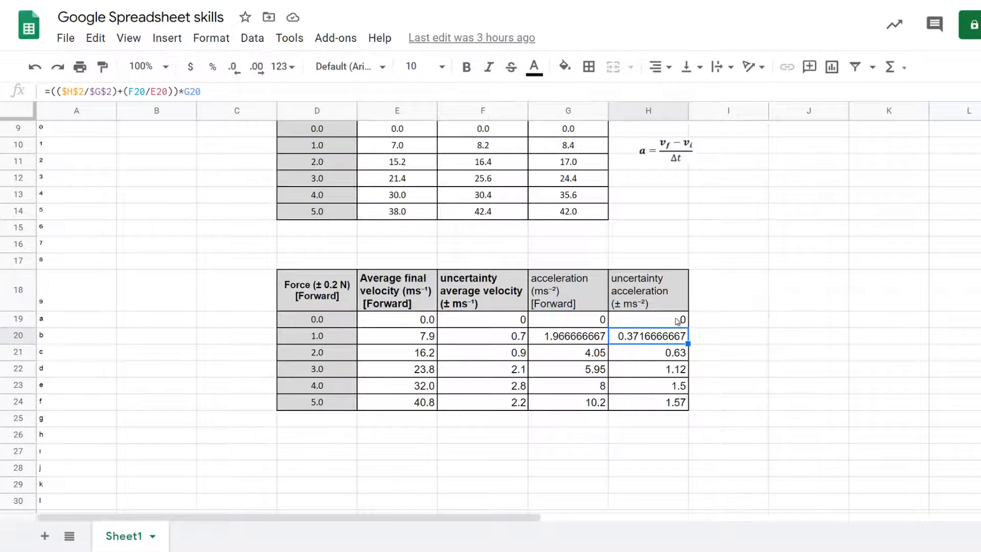
click(678, 321)
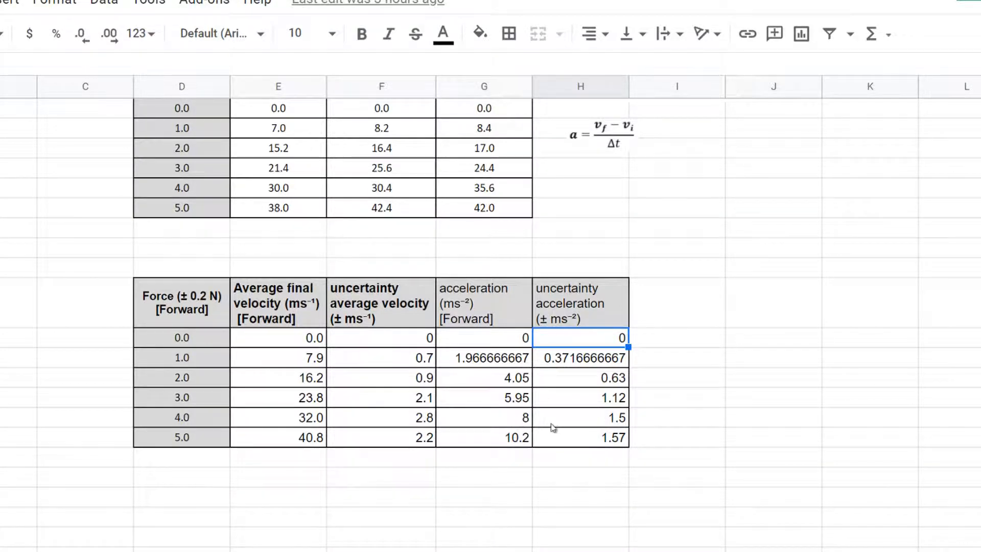
Step: Format the acceleration and uncertainty acceleration values in G20:H24 to one decimal place
drag(587, 444, 505, 368)
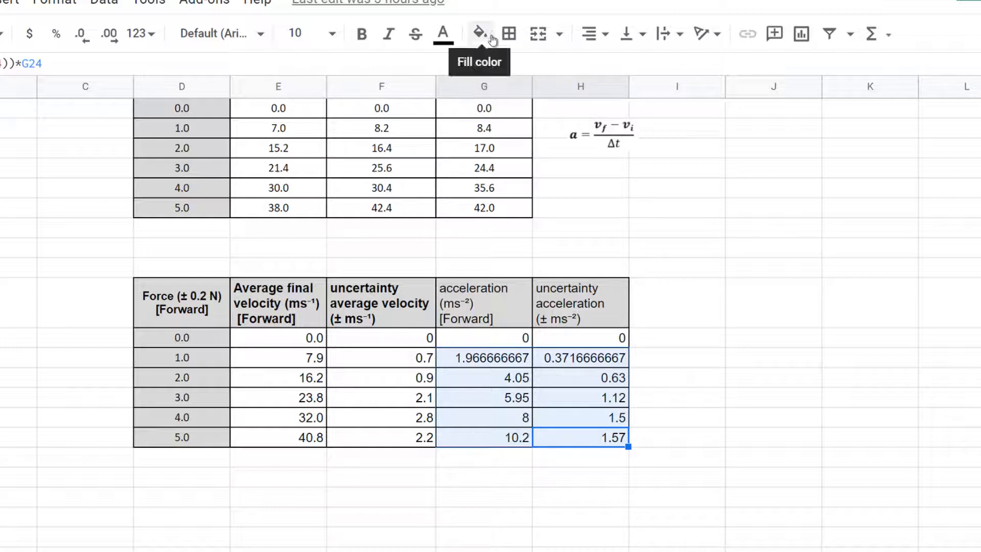
click(83, 35)
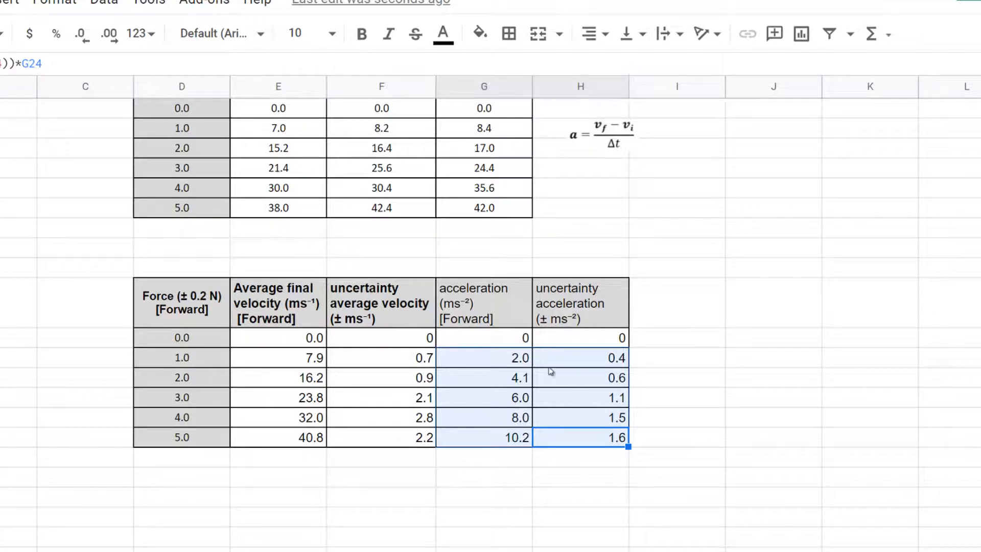
click(517, 401)
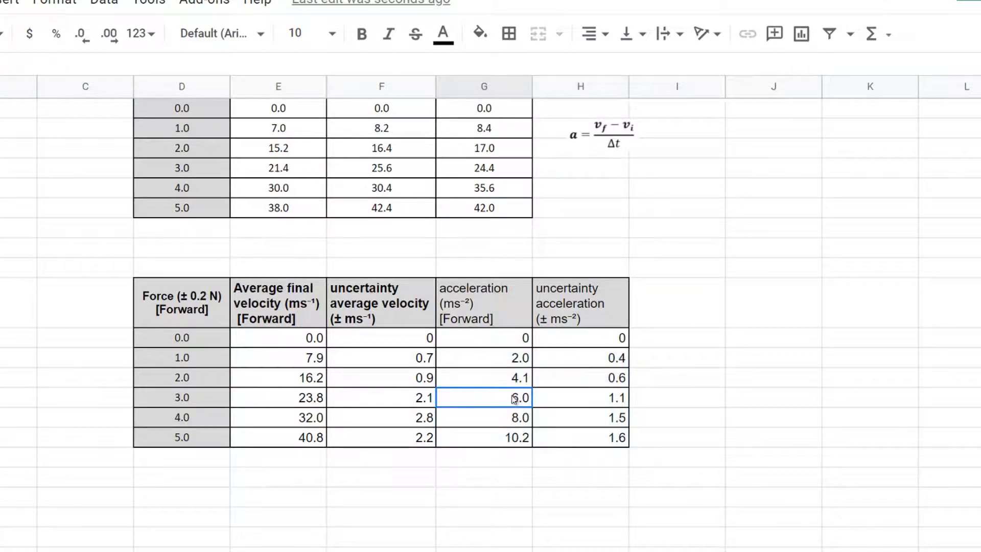
click(573, 403)
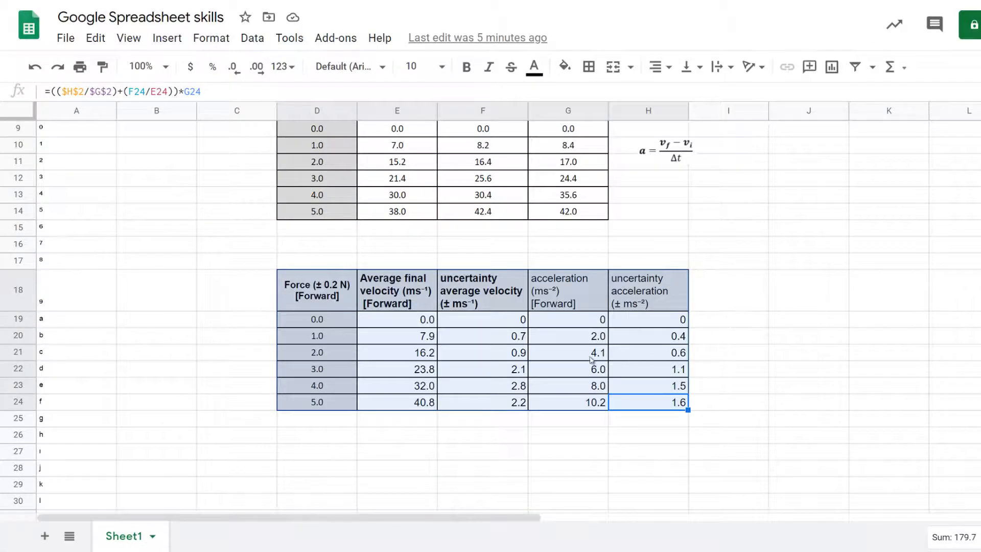
click(473, 380)
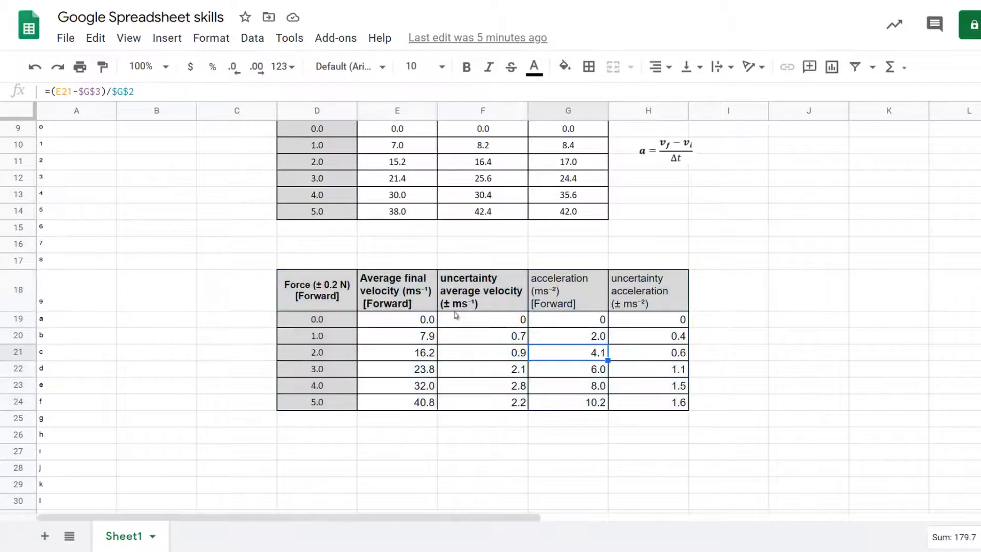
Step: Show the zero values in F19:H19 with one decimal place
drag(461, 324, 631, 325)
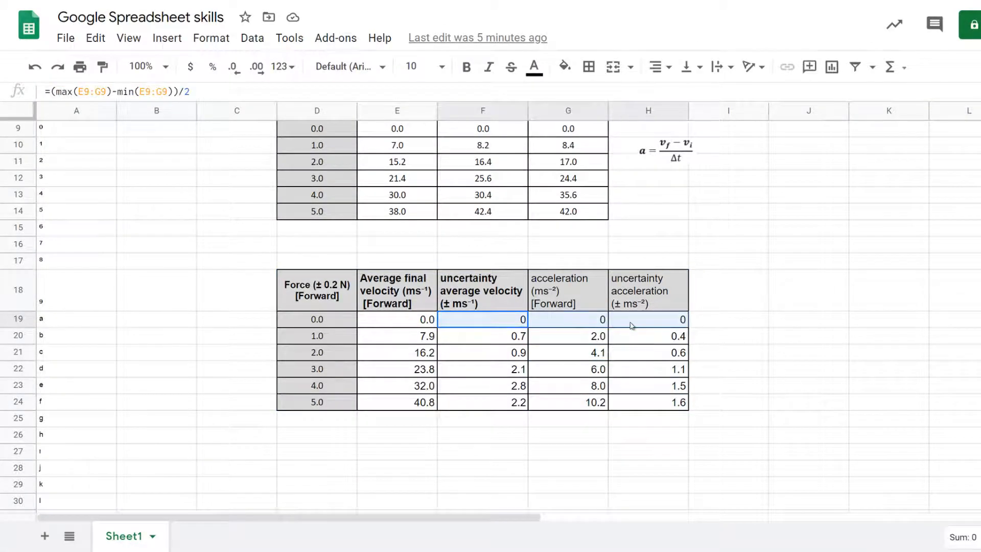
click(257, 70)
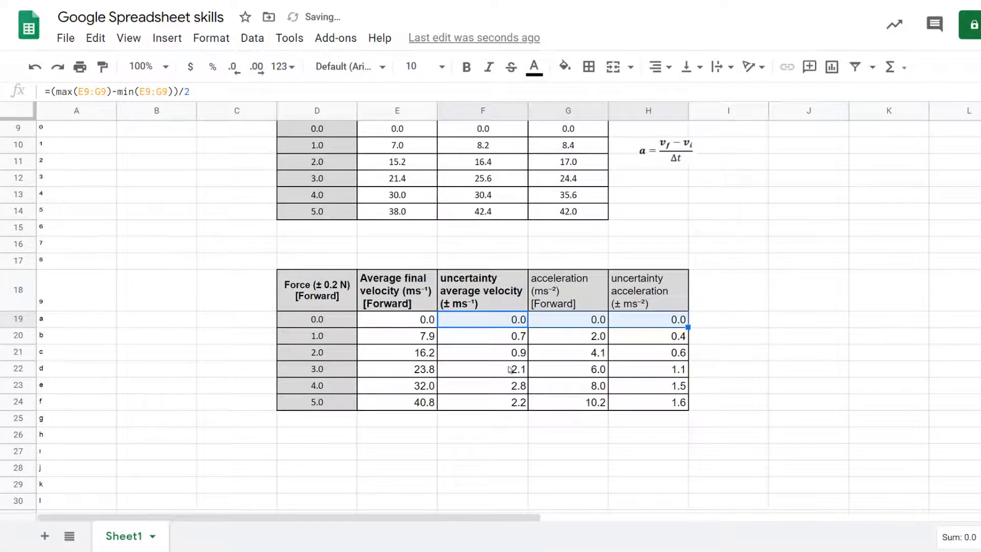
click(648, 369)
Step: Make all the processed table's header cells in D18:H18 bold and centre them horizontally
drag(650, 294, 345, 282)
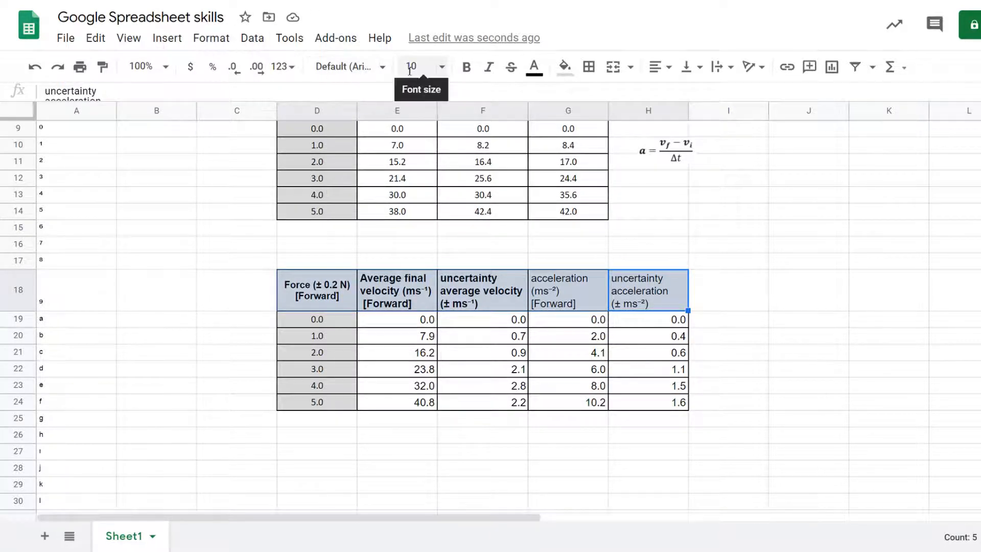
click(466, 77)
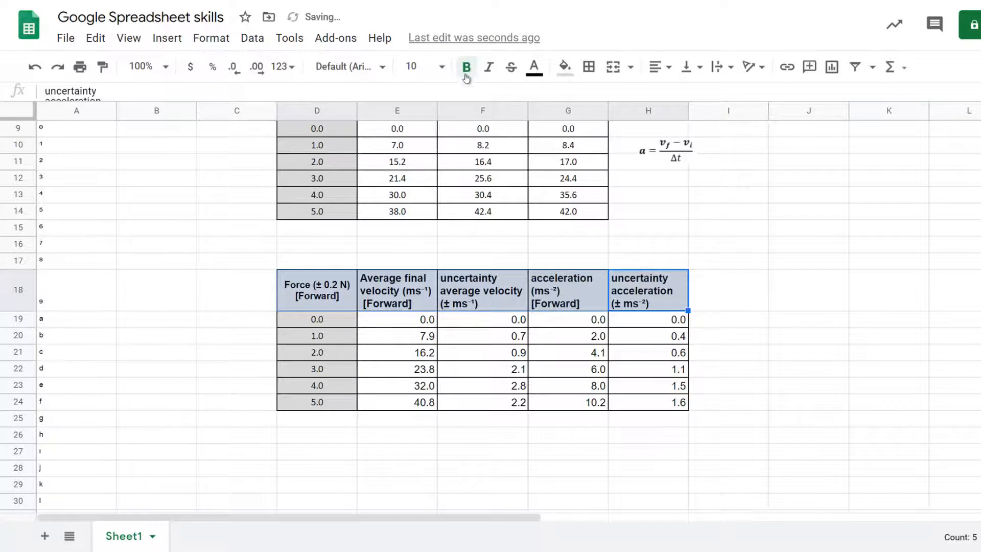
click(659, 66)
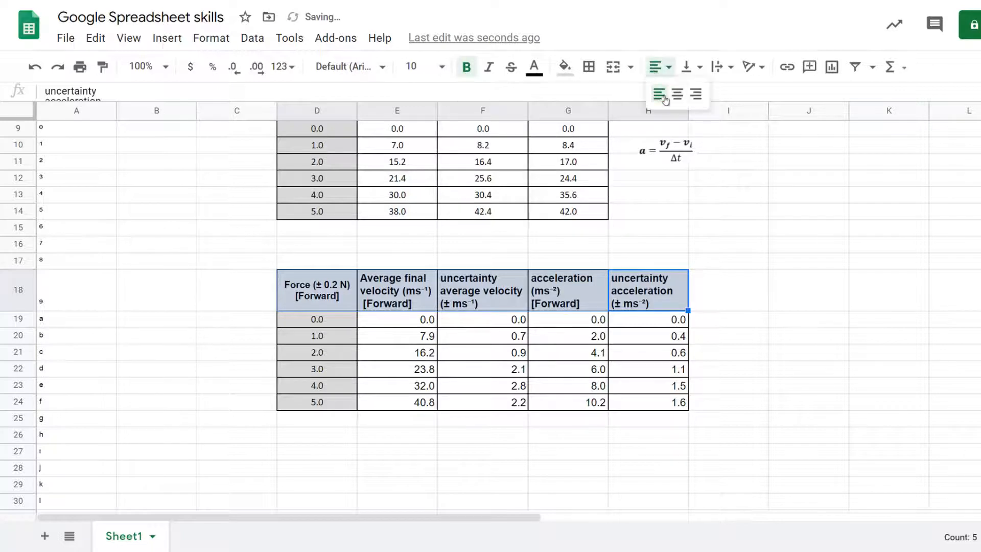
click(674, 102)
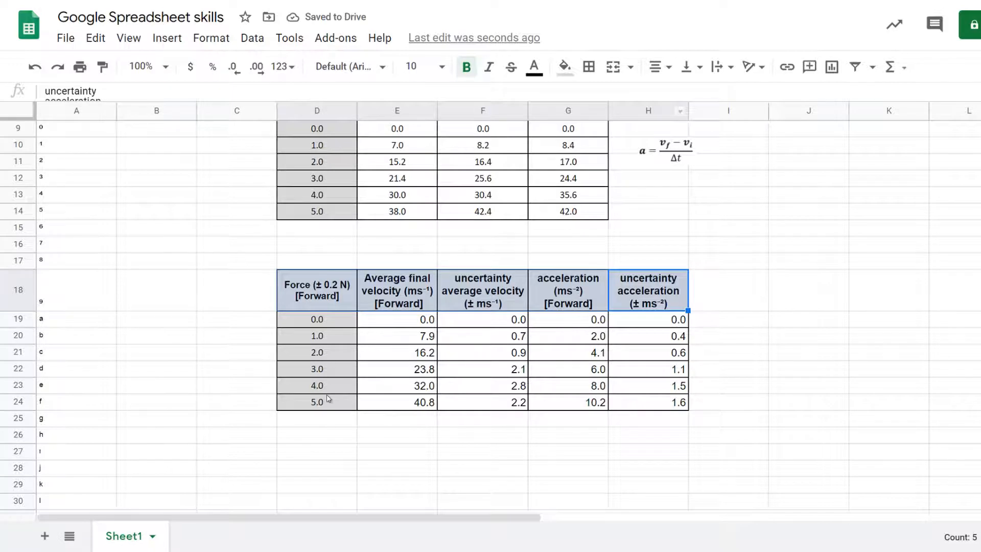
Step: Copy the formatting of the calculated values in E19:H24 onto the force values starting at D19
drag(325, 402, 331, 319)
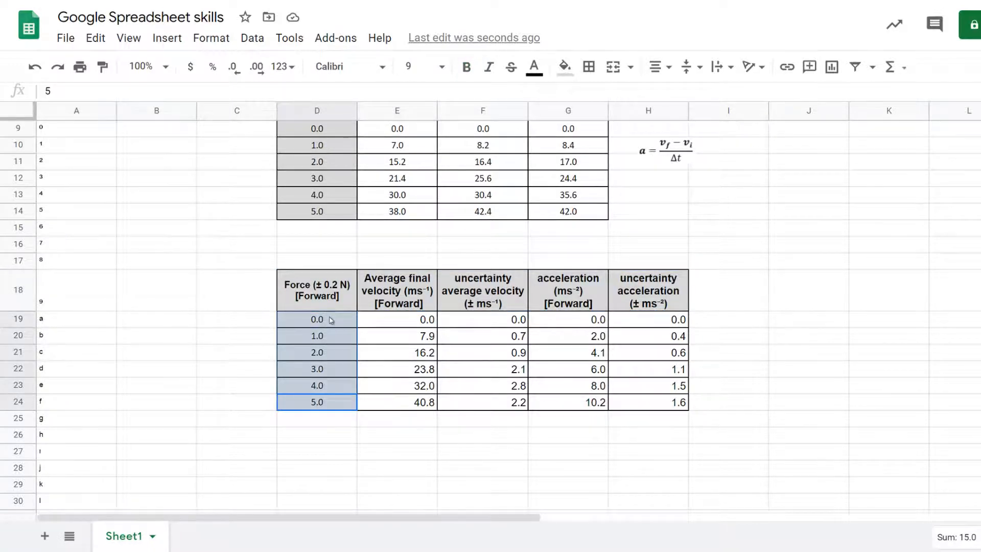
click(391, 323)
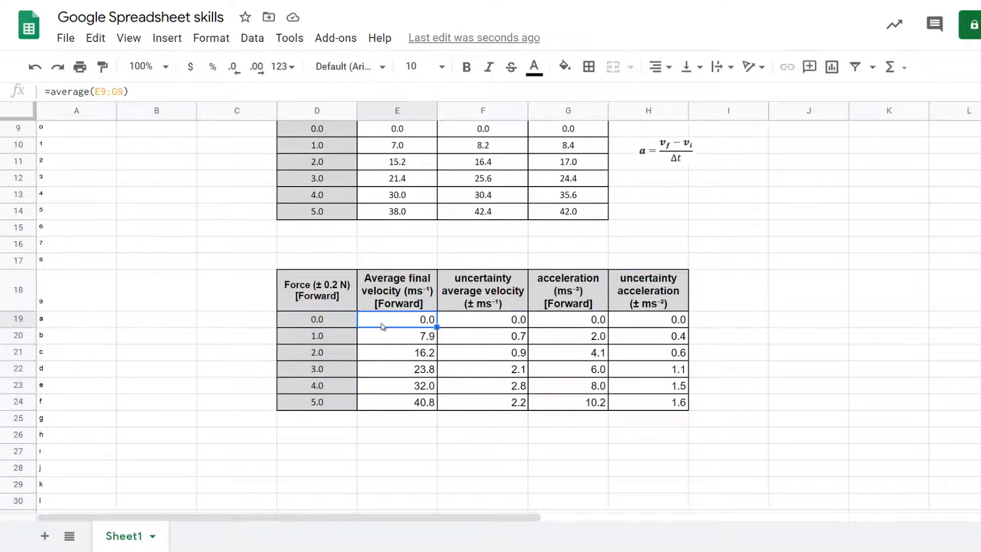
drag(611, 399, 402, 321)
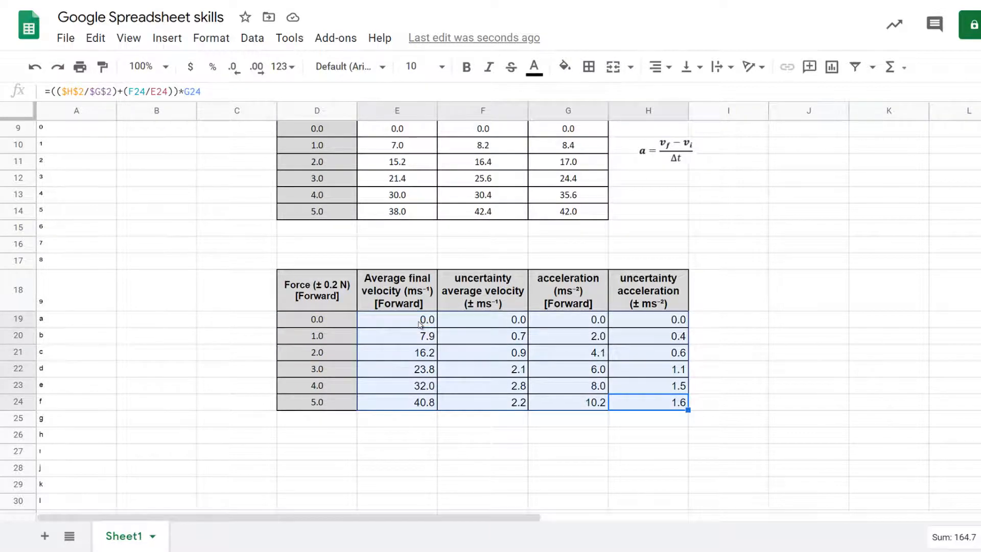
click(102, 68)
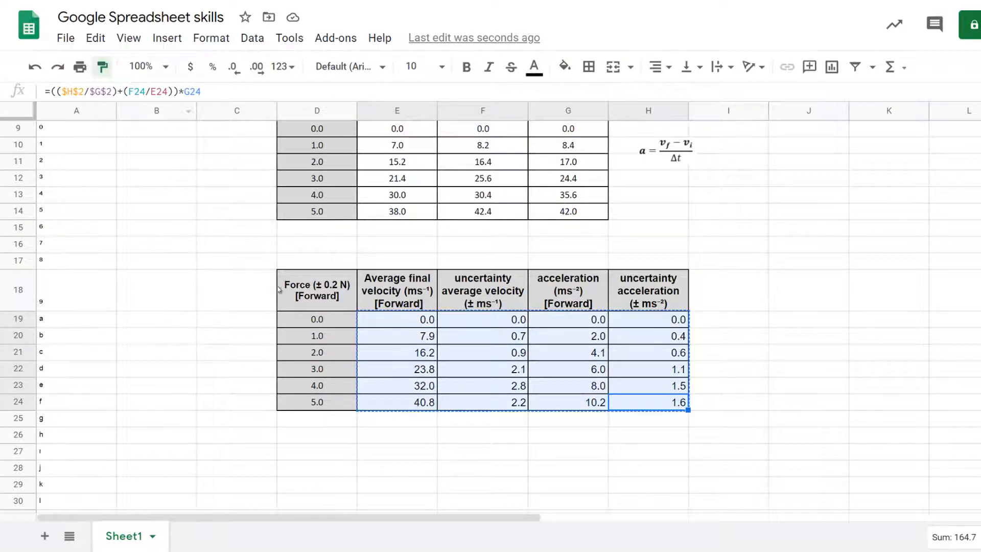
drag(325, 323, 324, 402)
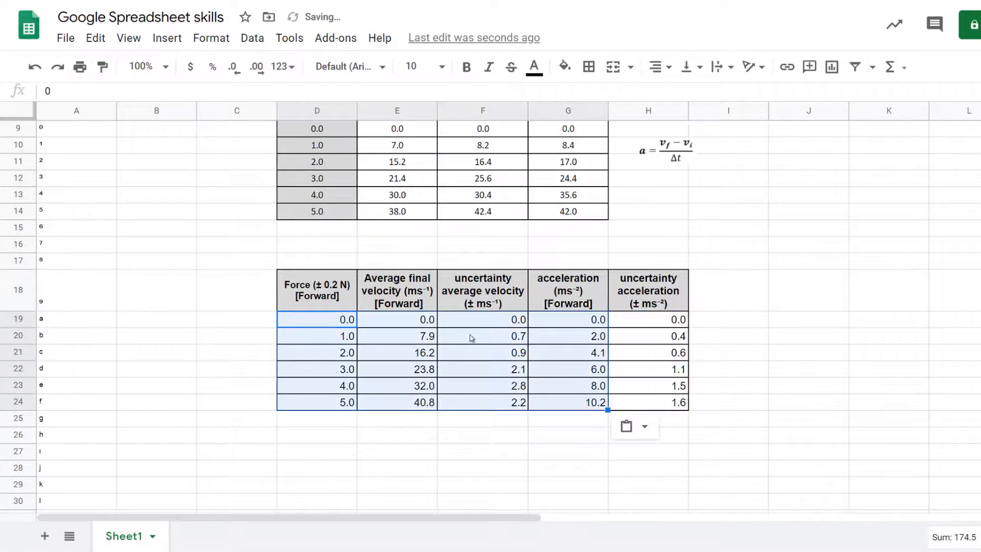
Step: Fill the force column of the processed table, D18:D24, with the same light grey as the headers
drag(333, 304, 333, 400)
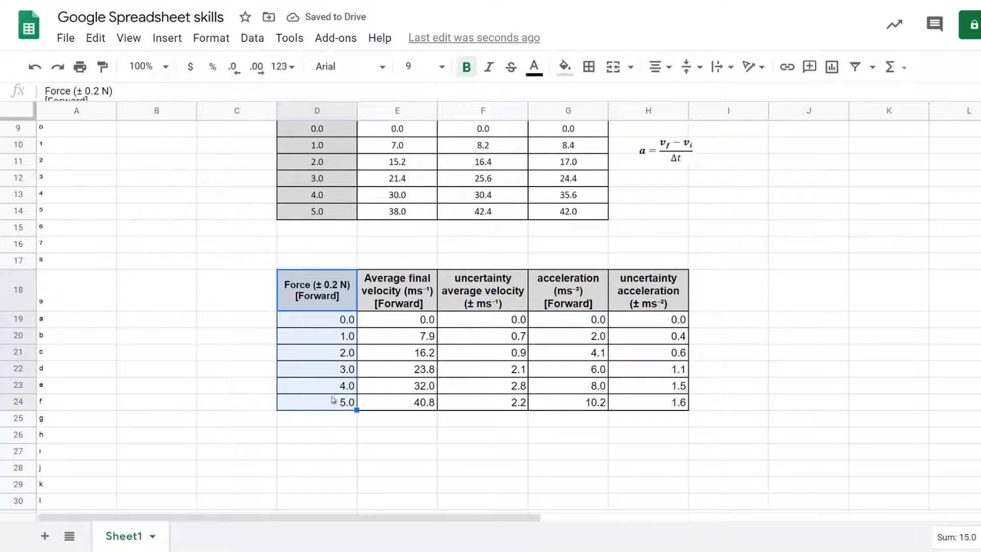
click(565, 67)
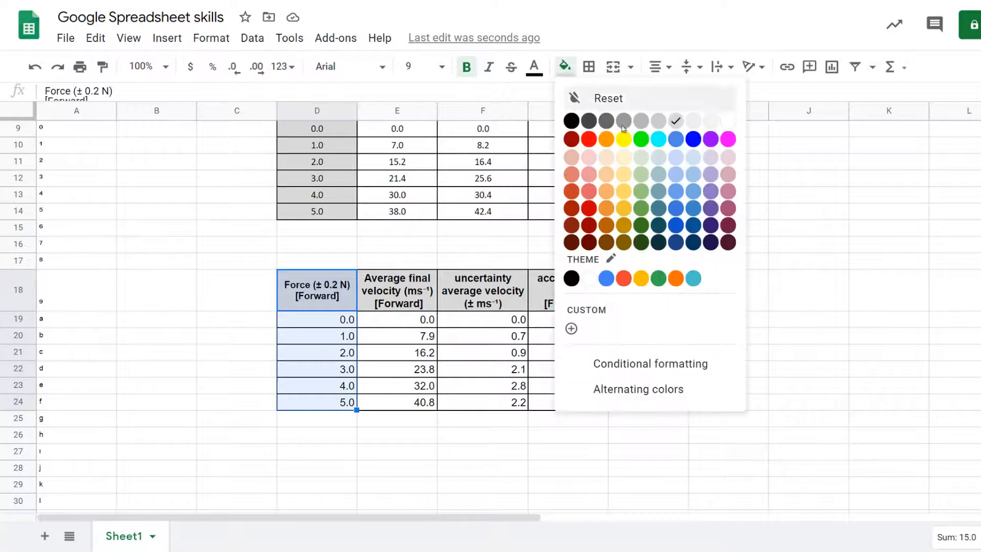
click(672, 122)
Step: Align the whole processed table, D18:H24, to the middle vertically and to the centre horizontally
drag(616, 404, 318, 312)
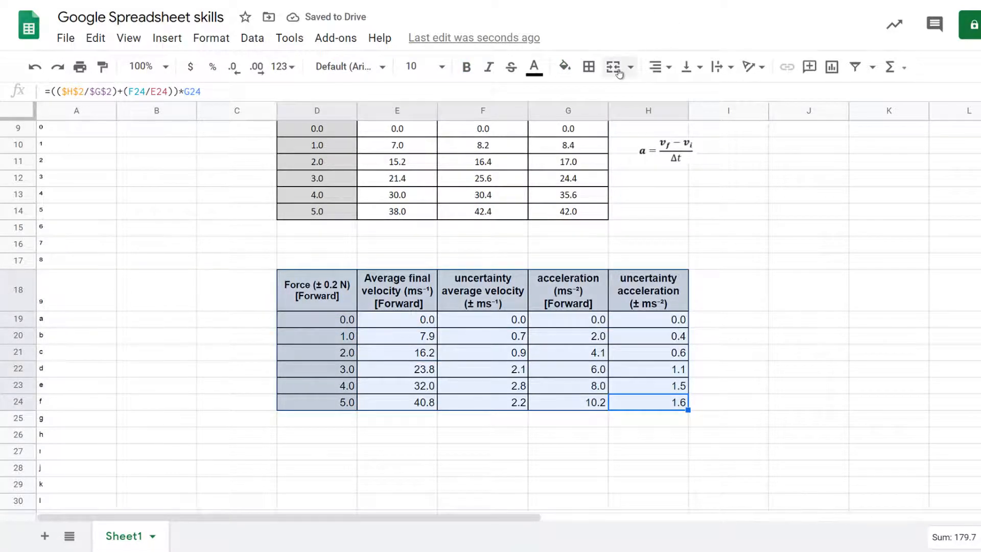
click(687, 67)
click(707, 94)
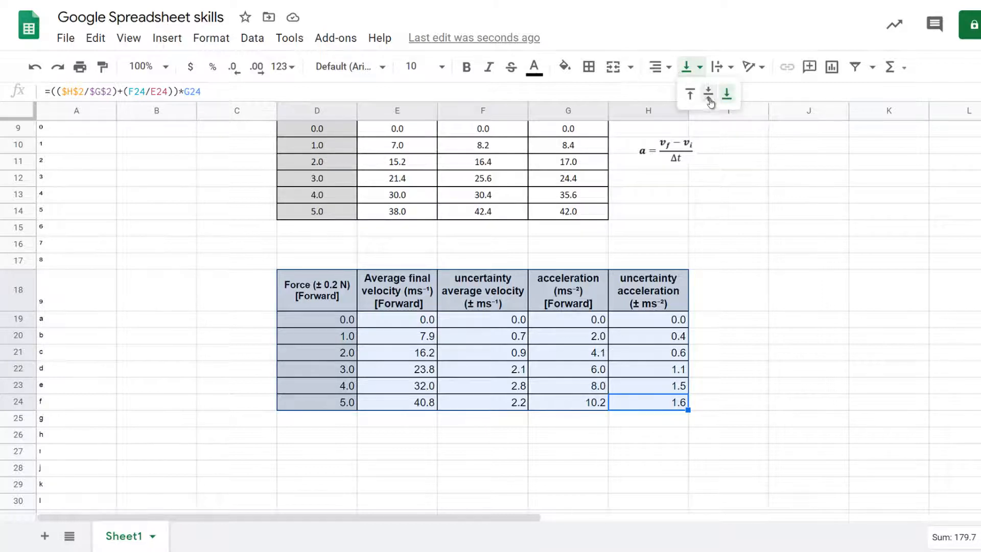
click(659, 67)
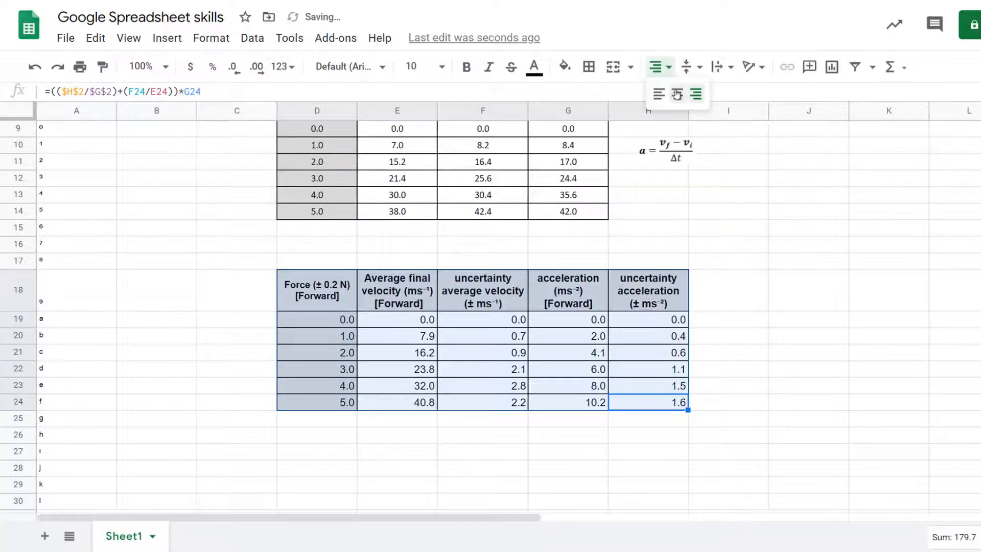
click(675, 92)
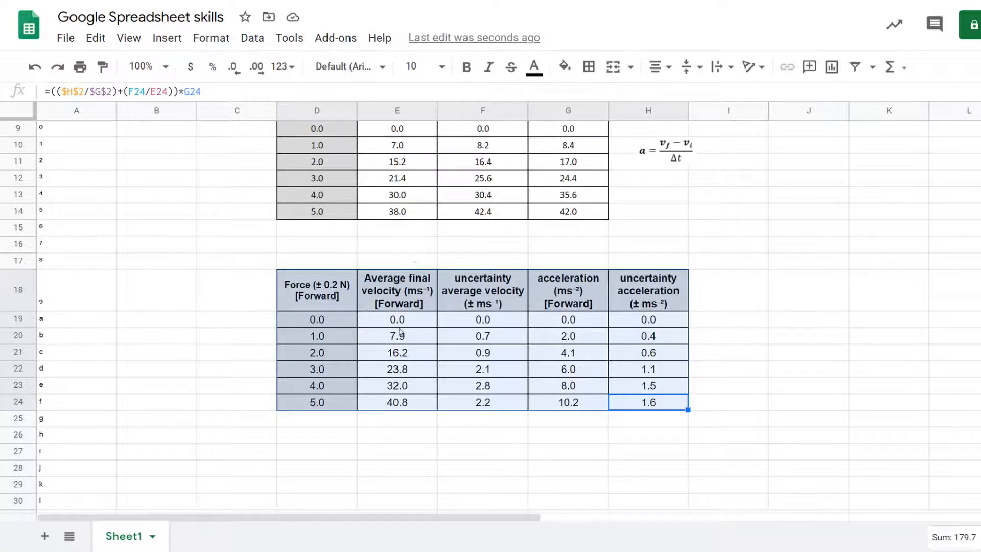
click(443, 429)
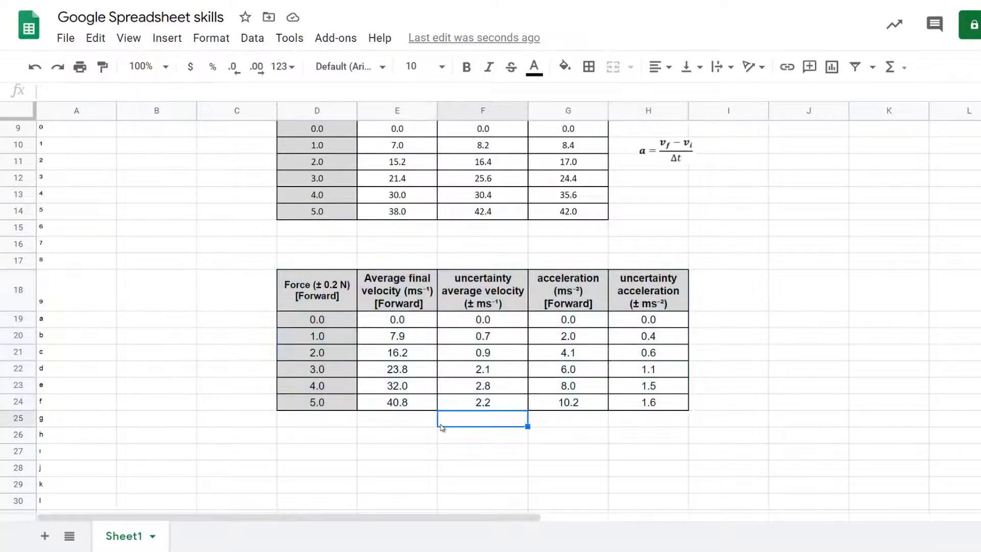
drag(626, 407, 310, 279)
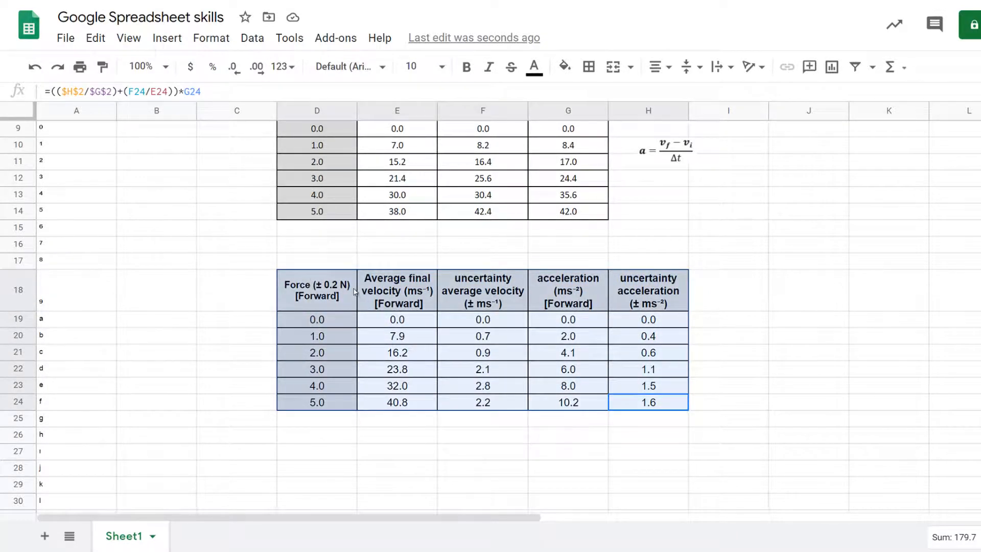
right_click(355, 291)
click(656, 295)
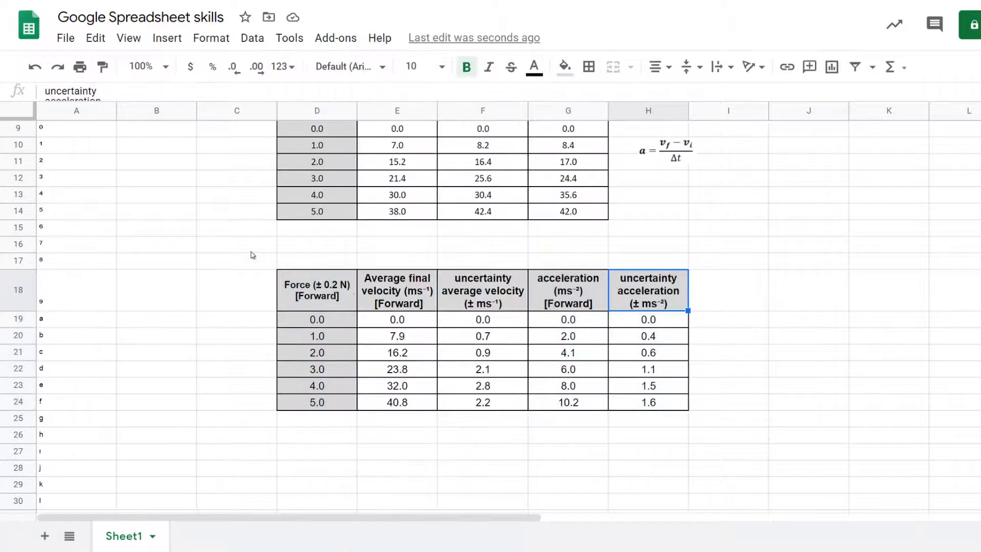
click(713, 314)
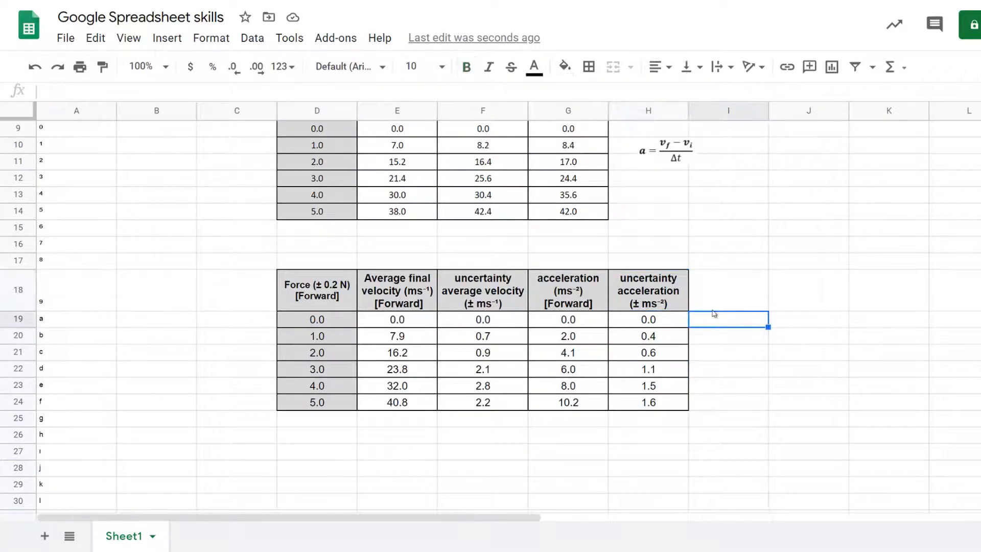
click(645, 201)
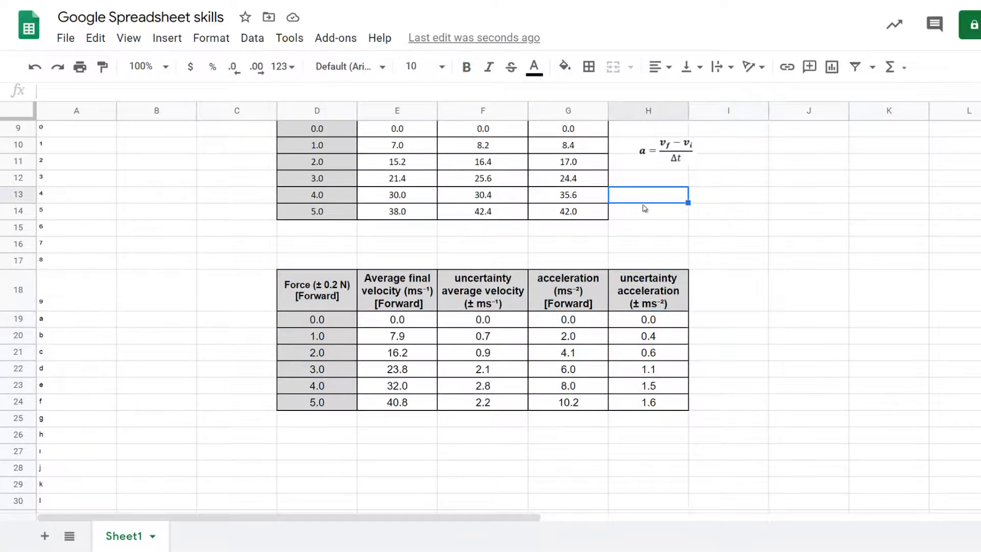
click(567, 320)
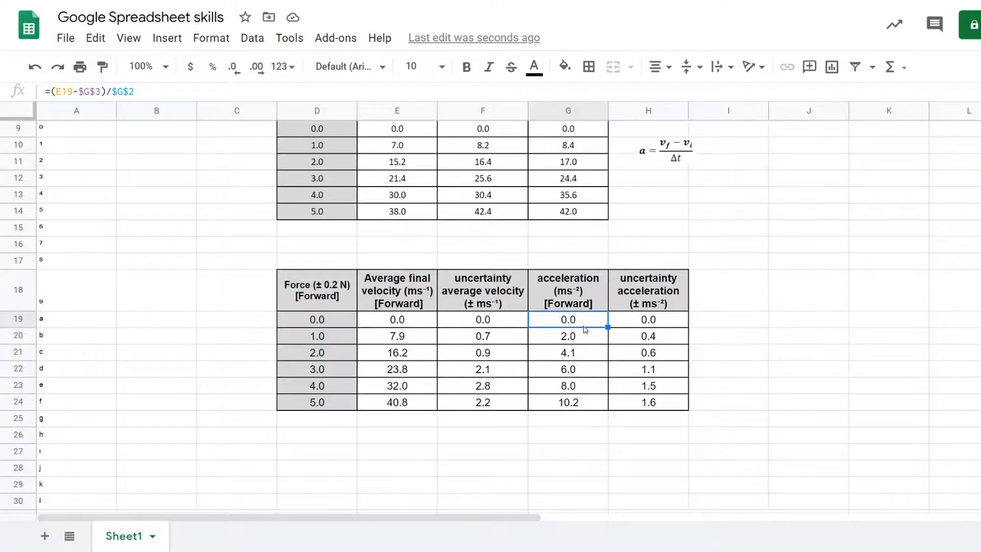
click(546, 247)
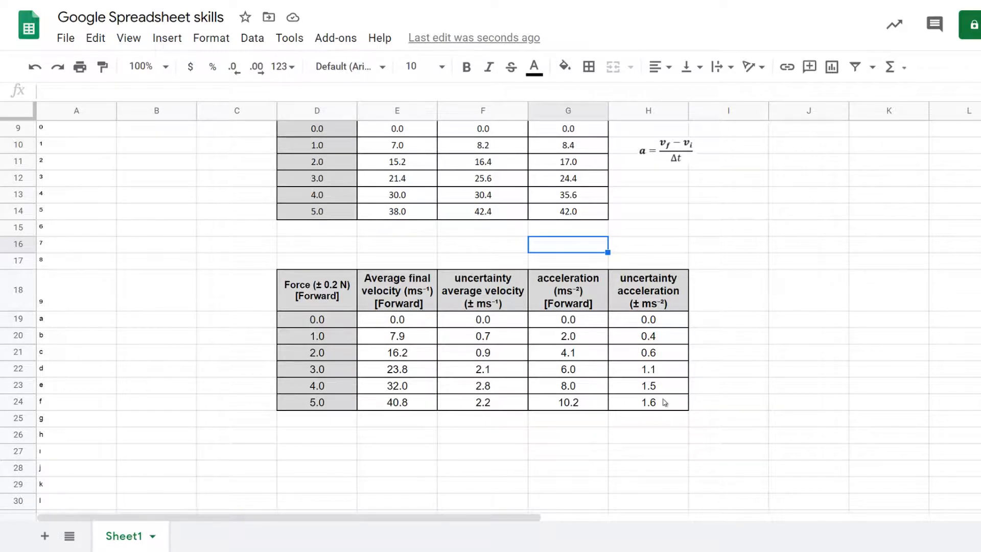
Step: Insert a chart from the processed table's force column D18:D24 and acceleration column G18:G24
scroll(463, 288, down, 3)
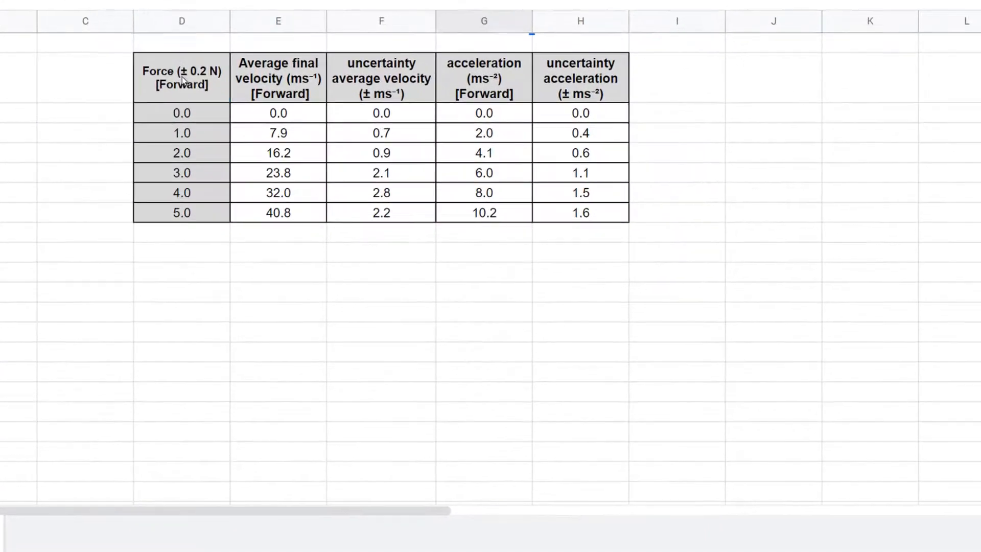
drag(182, 78, 182, 212)
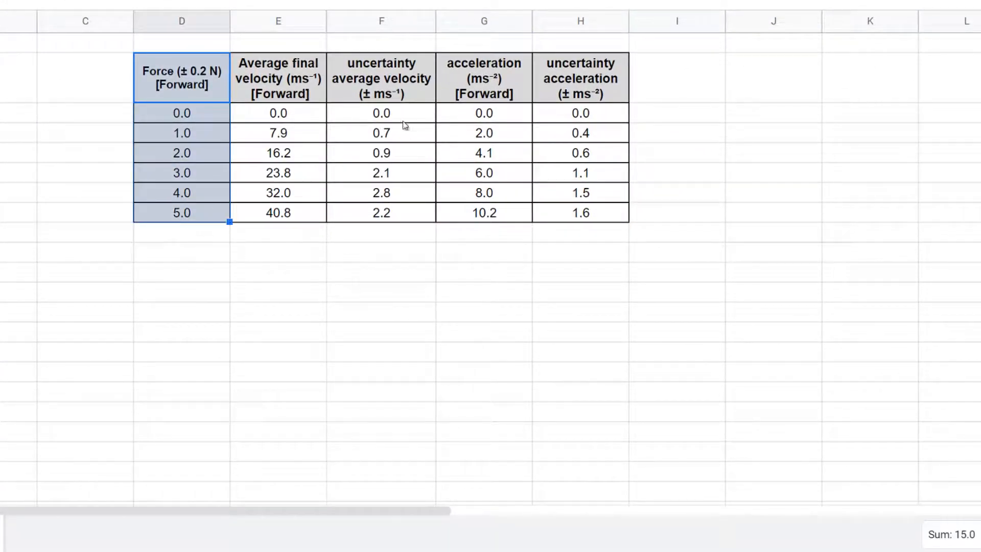
drag(489, 68, 497, 221)
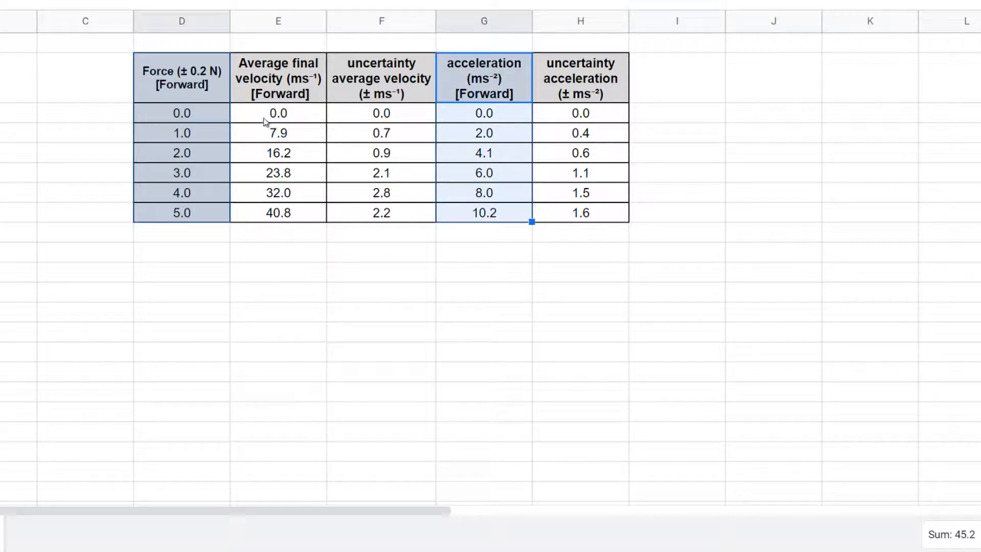
drag(186, 80, 194, 204)
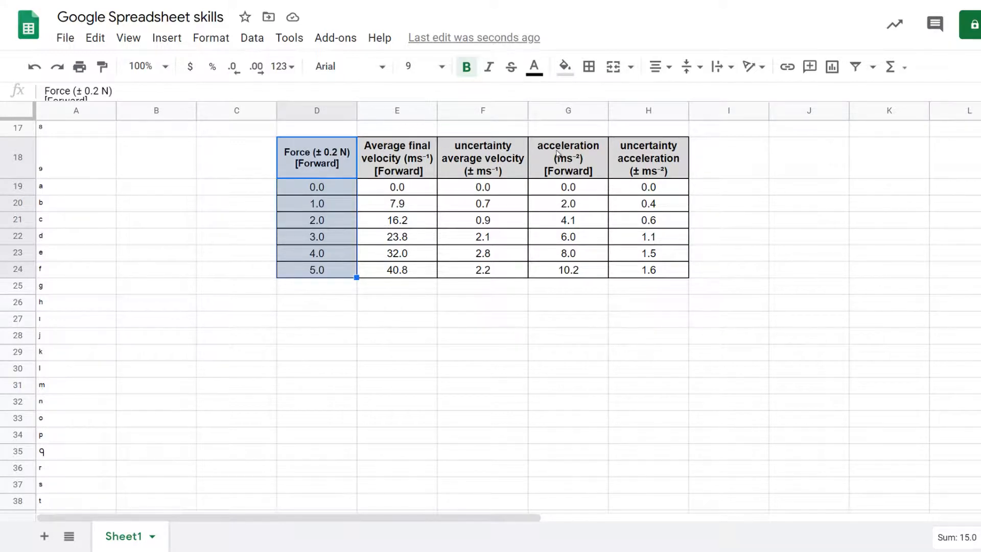
drag(556, 152, 567, 274)
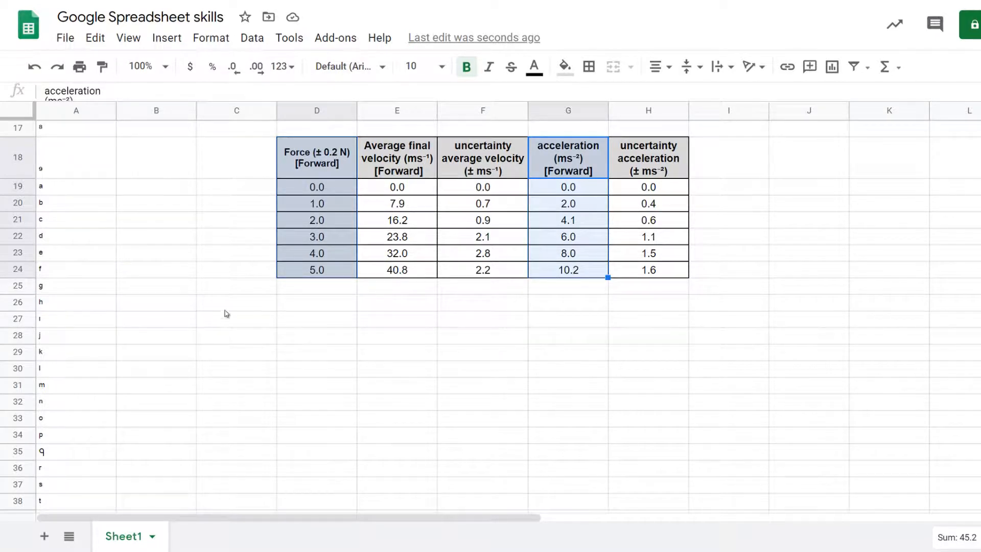
click(164, 39)
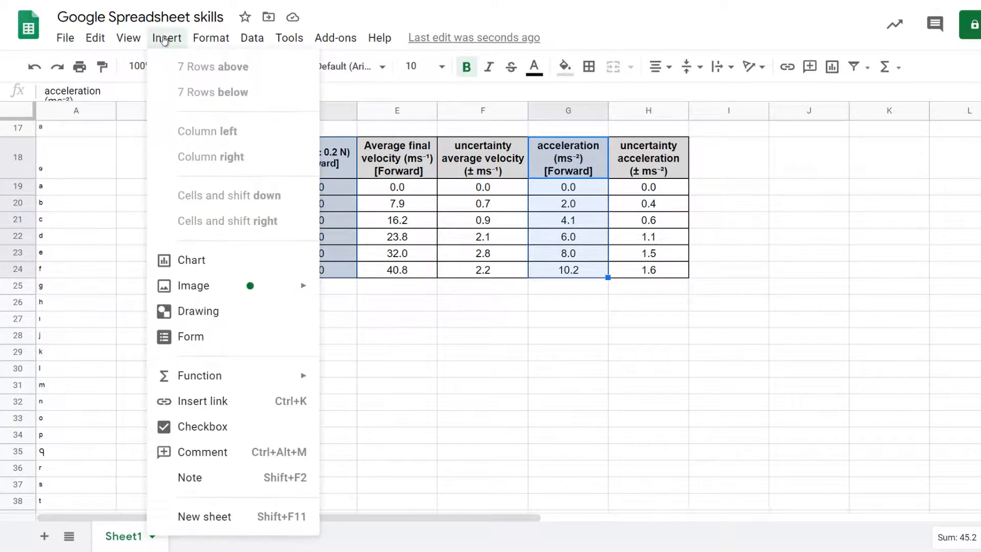
click(204, 263)
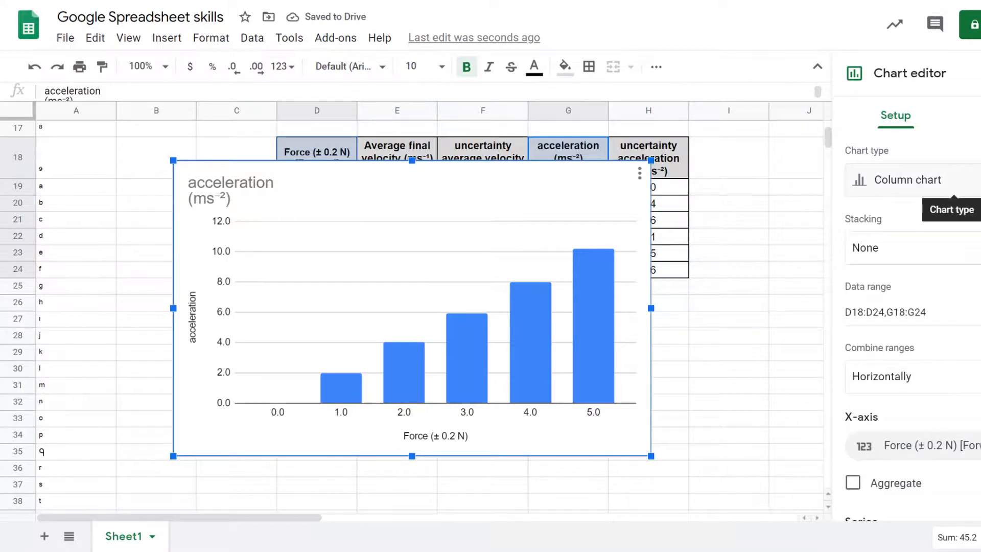
Step: Change the chart type of the force and acceleration chart to a scatter chart
click(954, 181)
scroll(961, 307, down, 4)
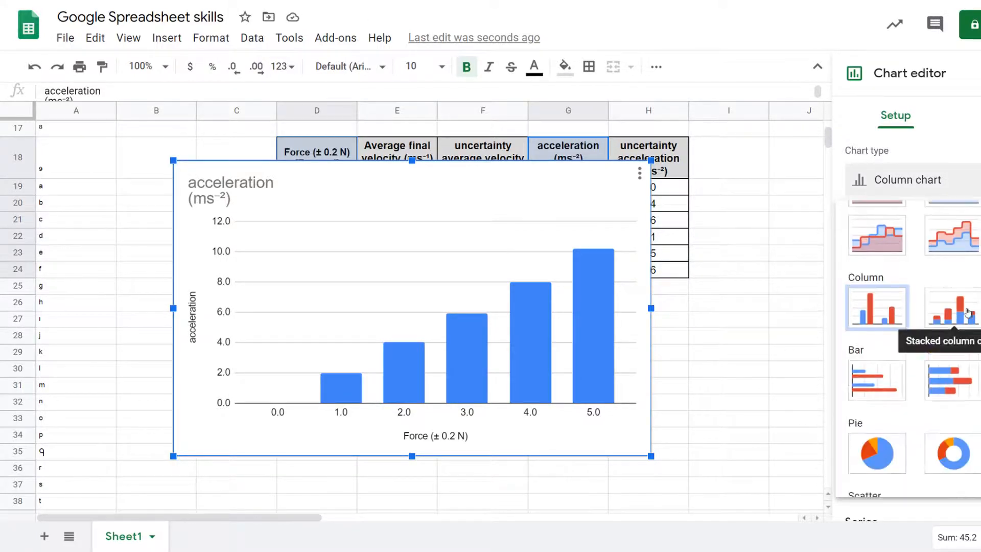
scroll(967, 313, down, 3)
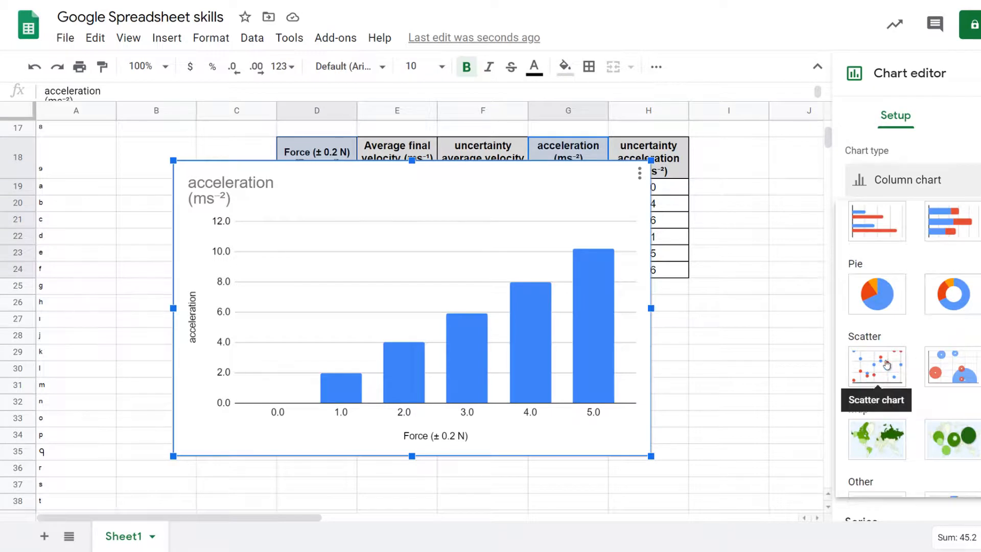
click(887, 365)
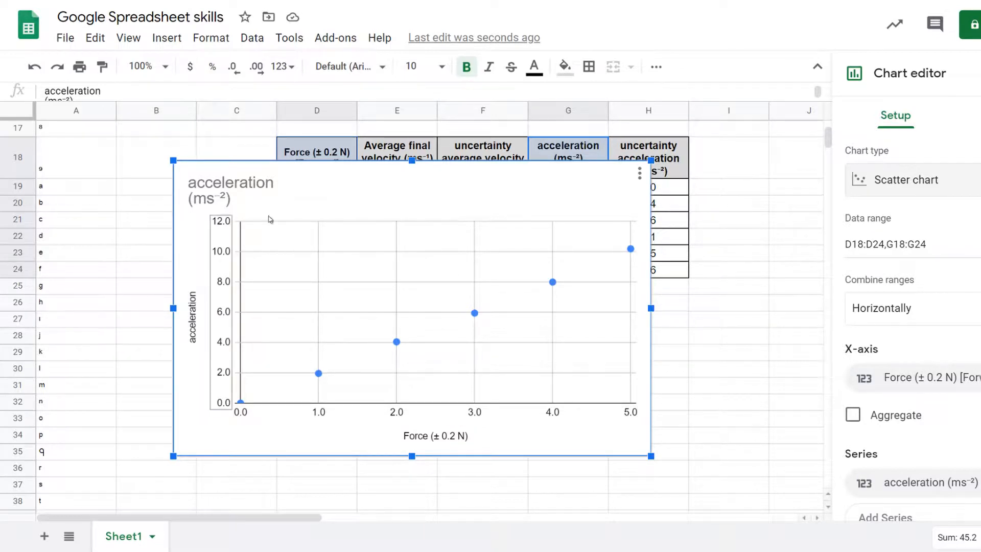
Step: Move the chart below the table's header row and copy the text "(ms⁻²) [Forward]" from the acceleration header in G18
click(555, 154)
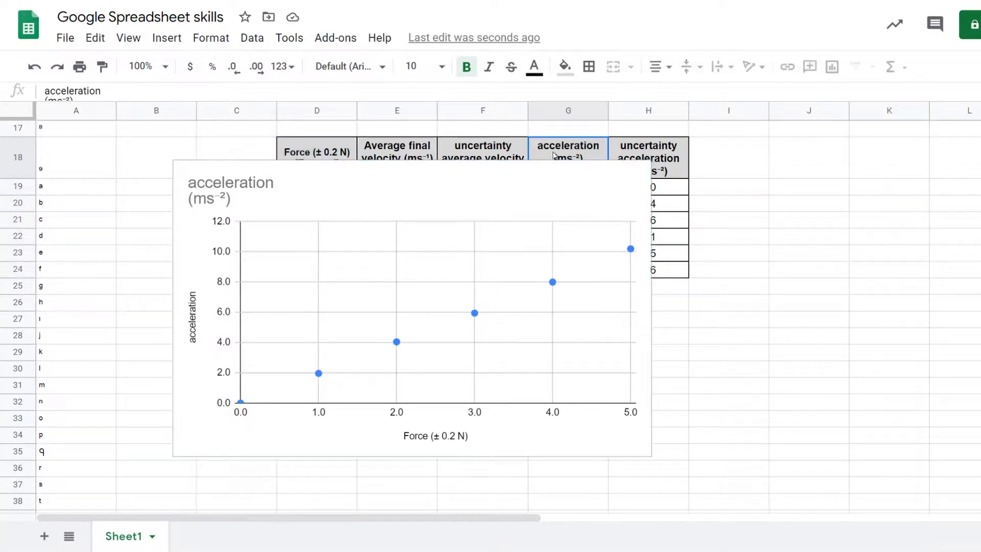
drag(596, 179, 606, 222)
double_click(581, 167)
drag(598, 170, 556, 157)
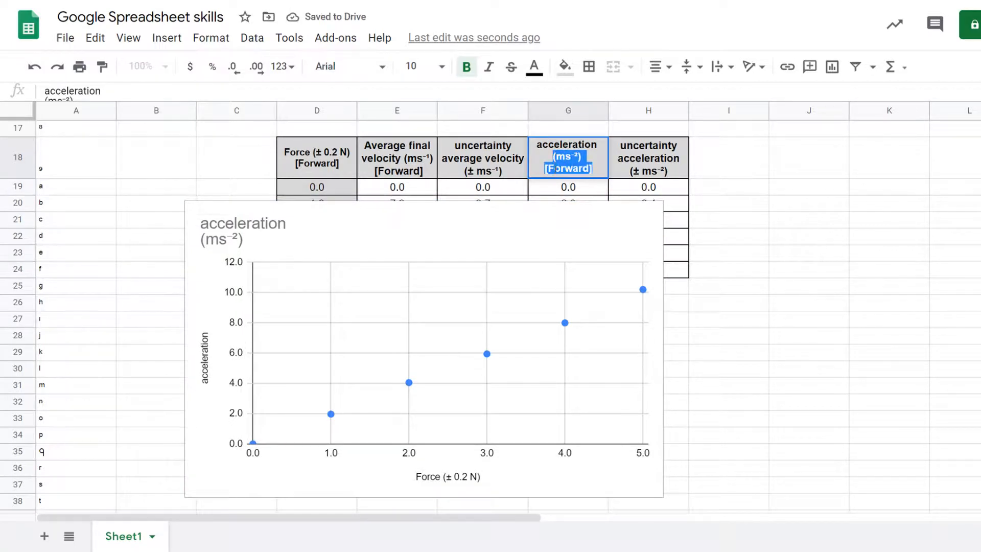
right_click(564, 155)
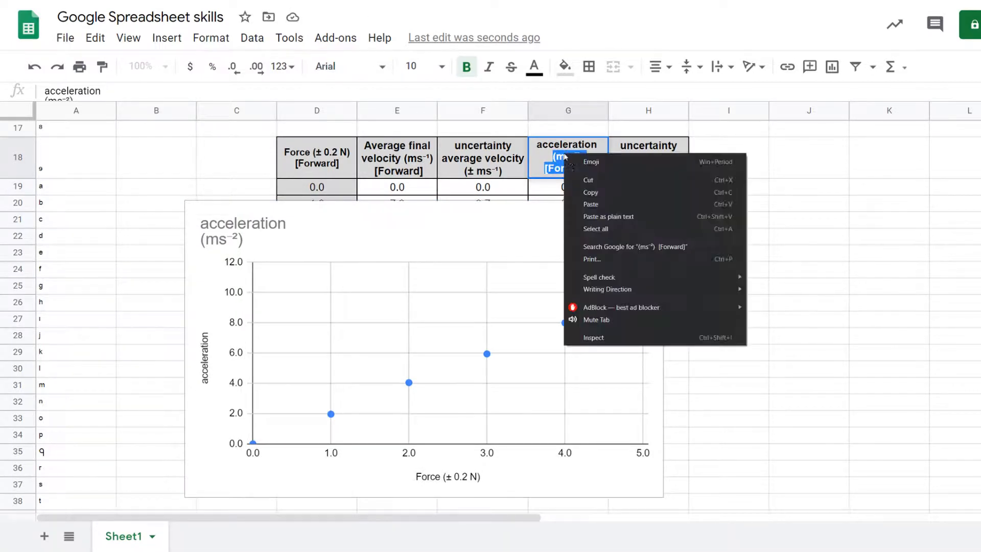
click(591, 195)
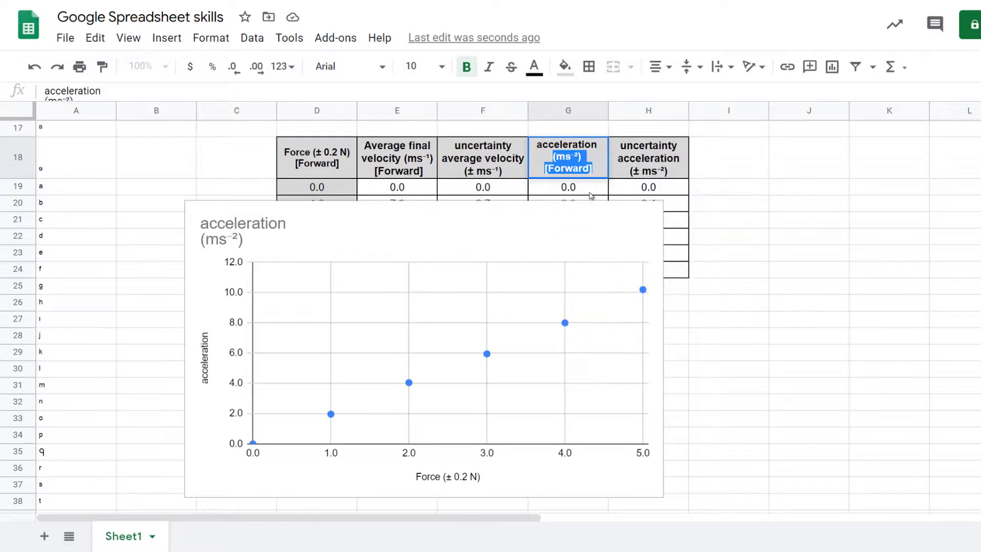
Step: Edit the chart's vertical axis title to read "acceleration (ms⁻²) [Forward]" on a single line
click(210, 343)
double_click(205, 348)
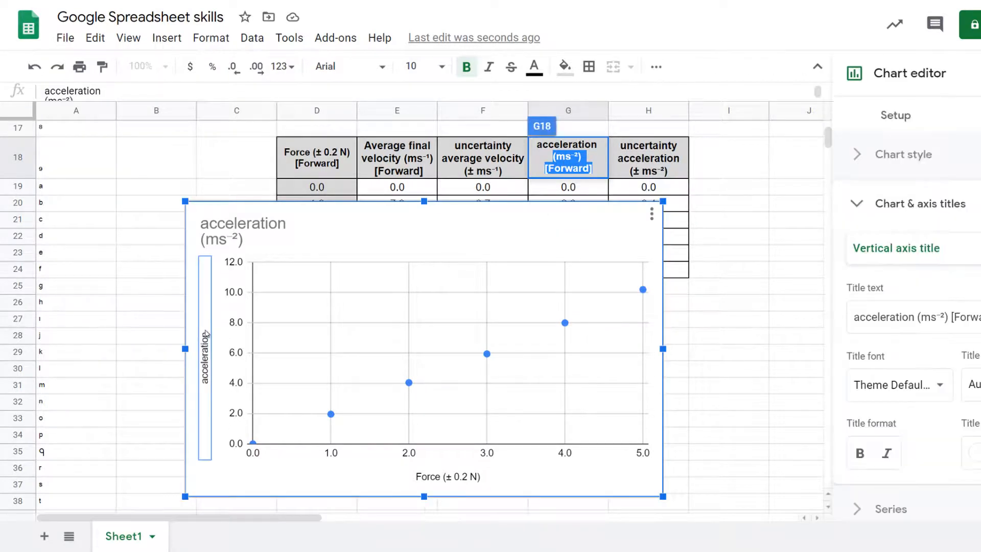
click(206, 336)
click(207, 339)
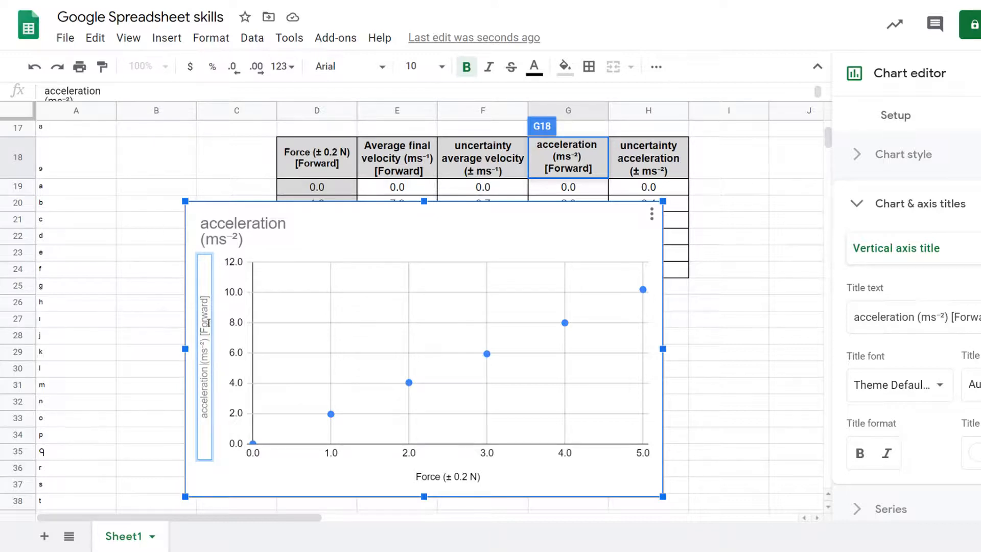
Step: Delete the chart title and capitalise the vertical axis title to read "Acceleration (ms⁻²) [Forward]"
click(314, 244)
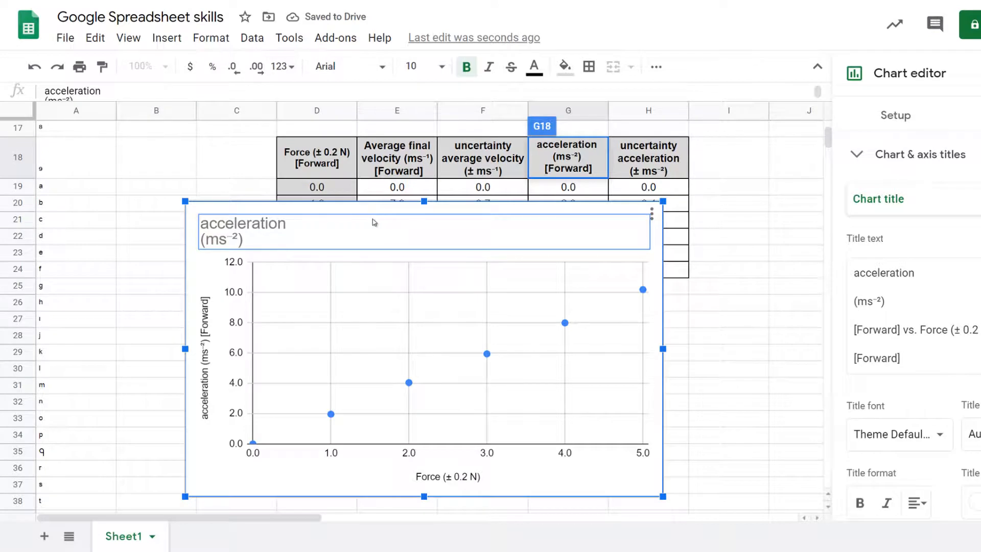
key(Delete)
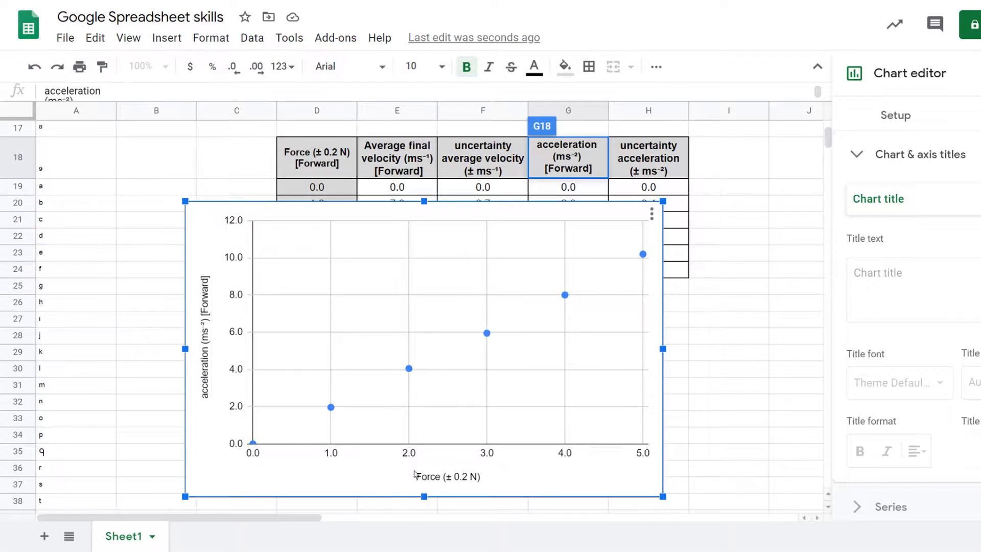
double_click(204, 402)
click(205, 402)
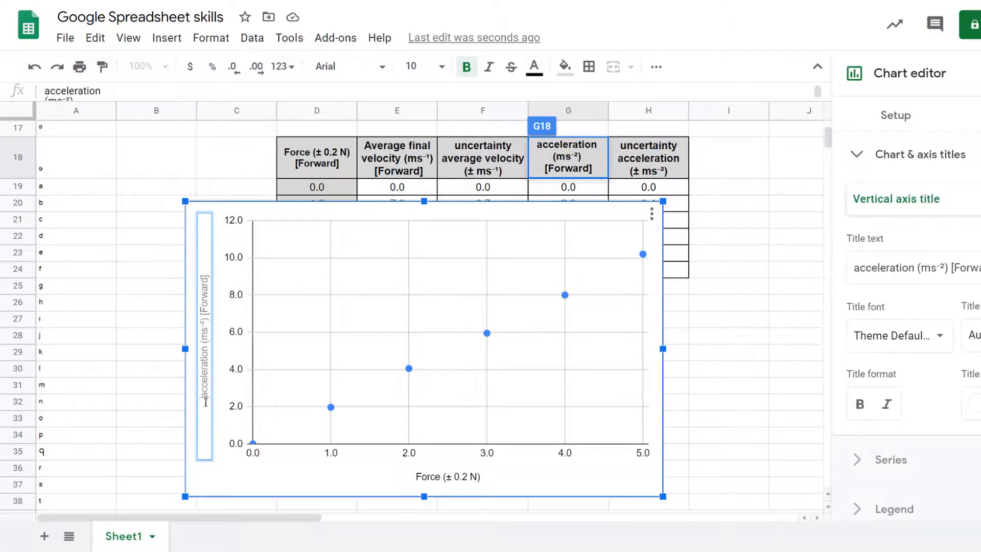
text(A)
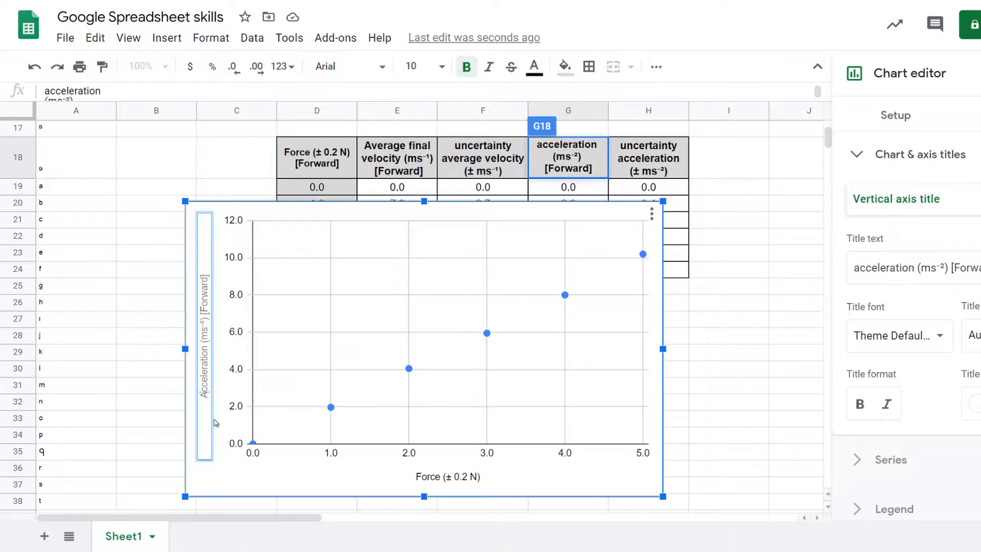
click(252, 457)
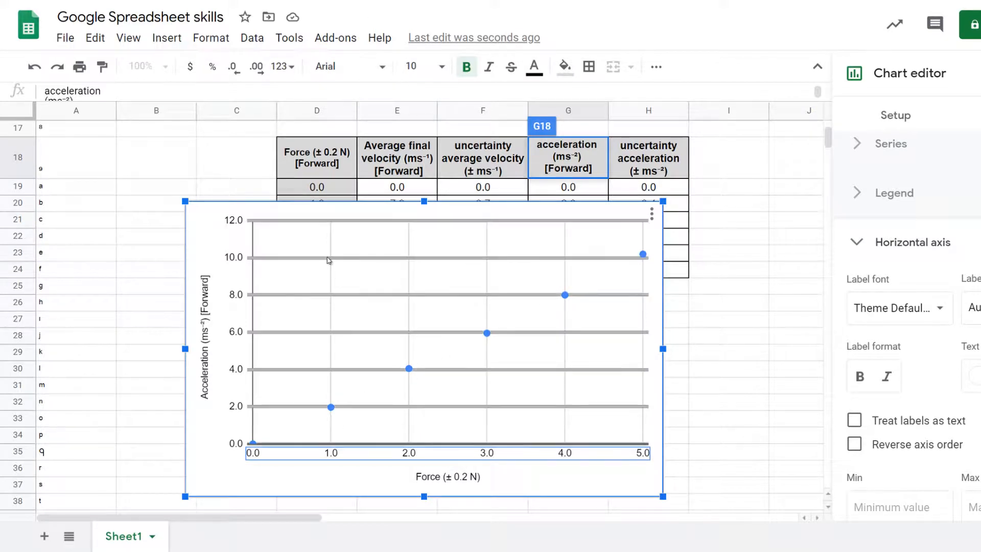
click(364, 258)
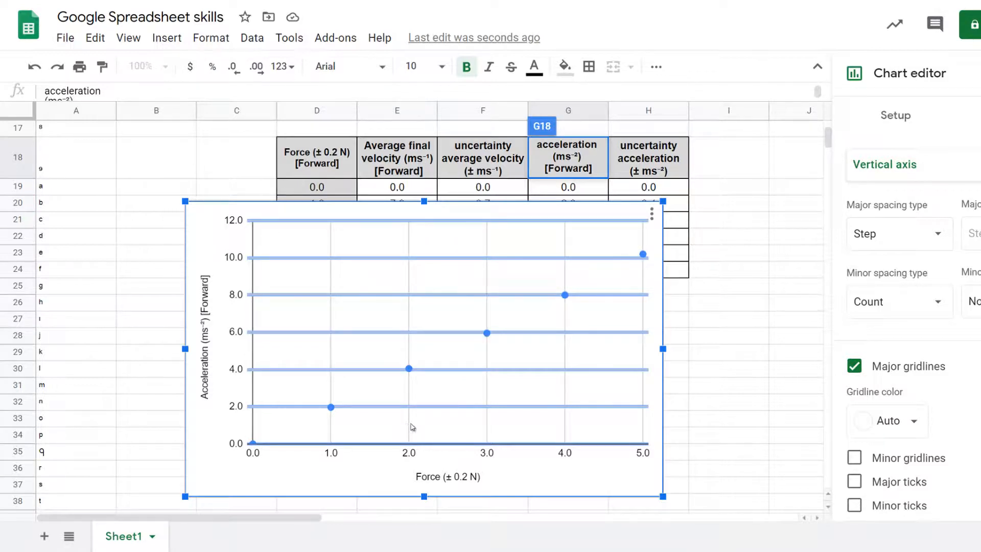
scroll(958, 394, down, 1)
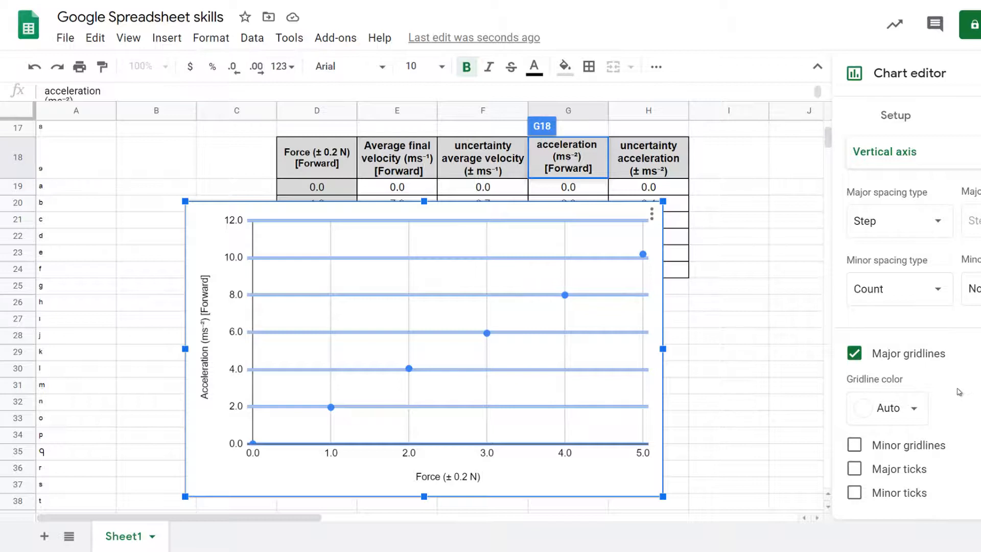
click(915, 412)
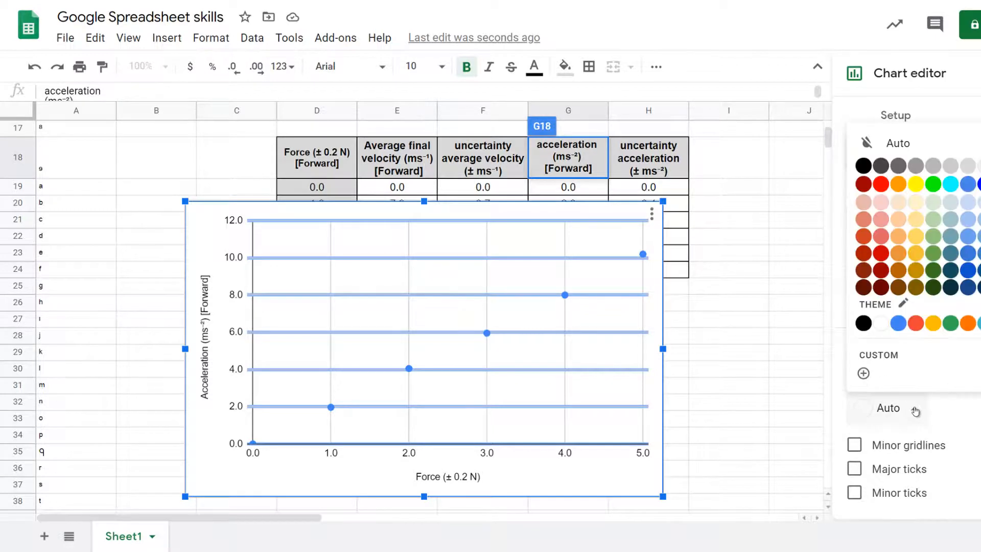
click(802, 383)
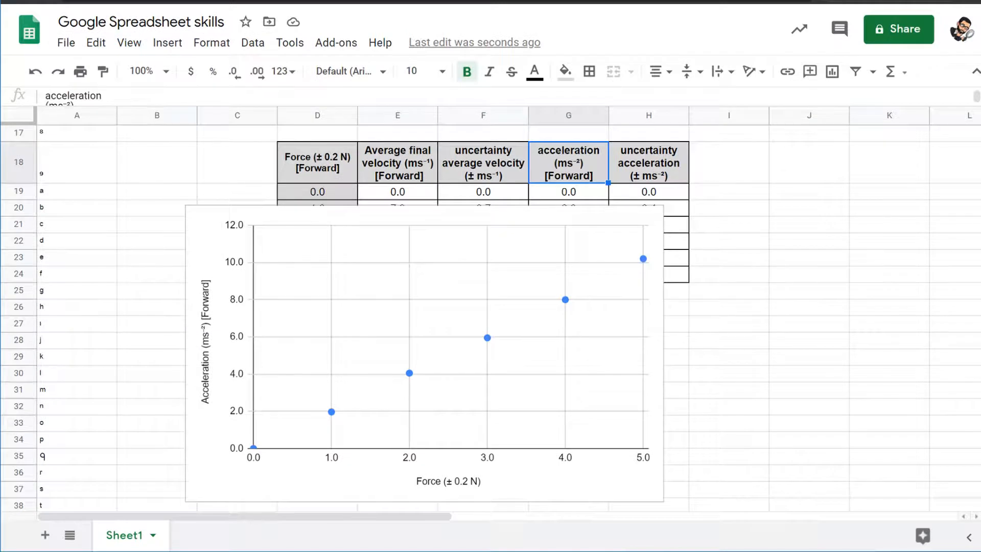
Step: Hide the scatter chart's major gridlines by setting their colour to white for both the horizontal and vertical axes
double_click(616, 249)
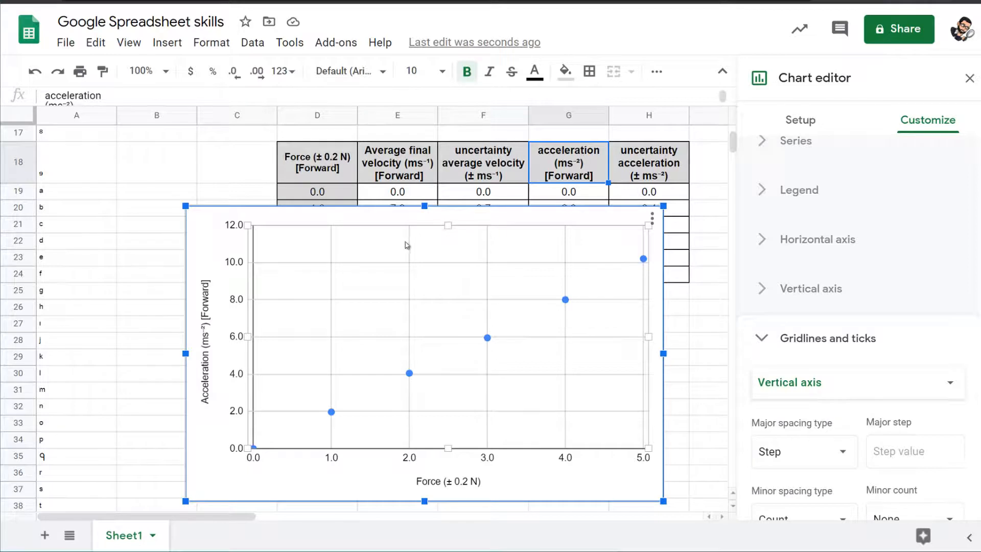
click(487, 249)
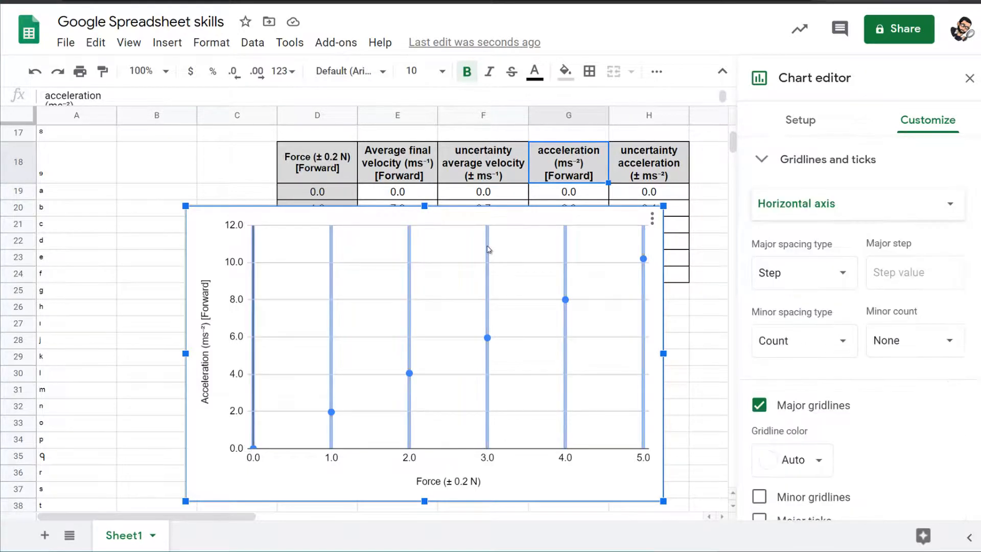
click(818, 461)
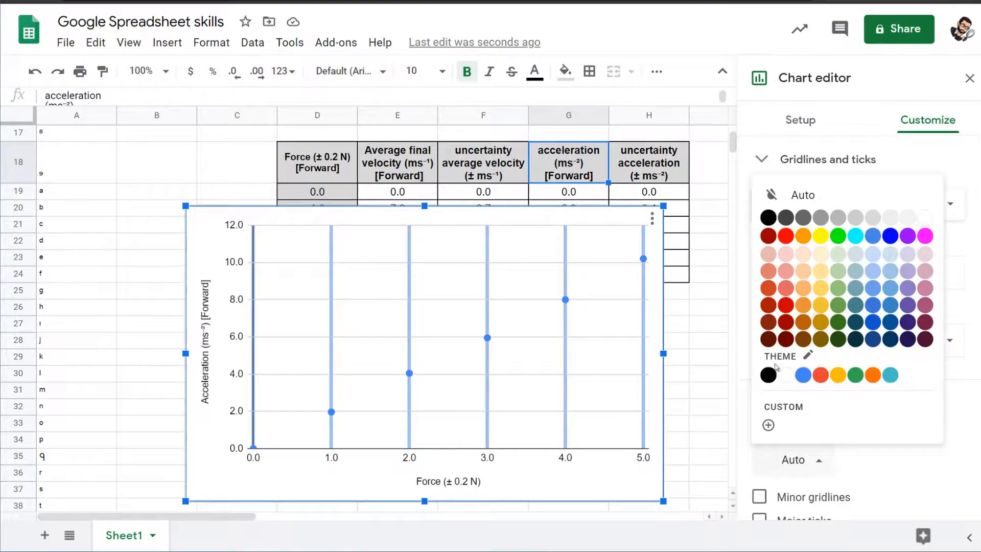
click(786, 375)
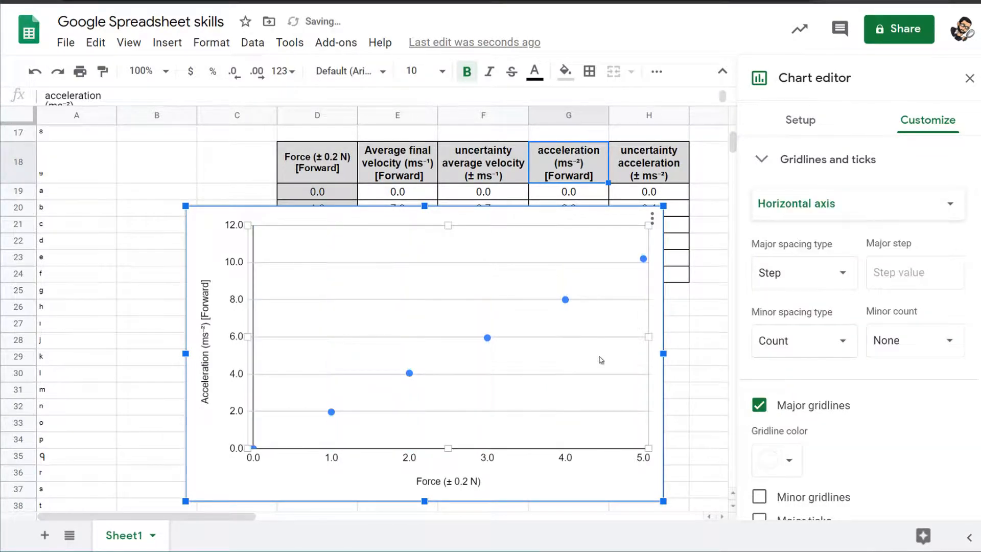
click(554, 339)
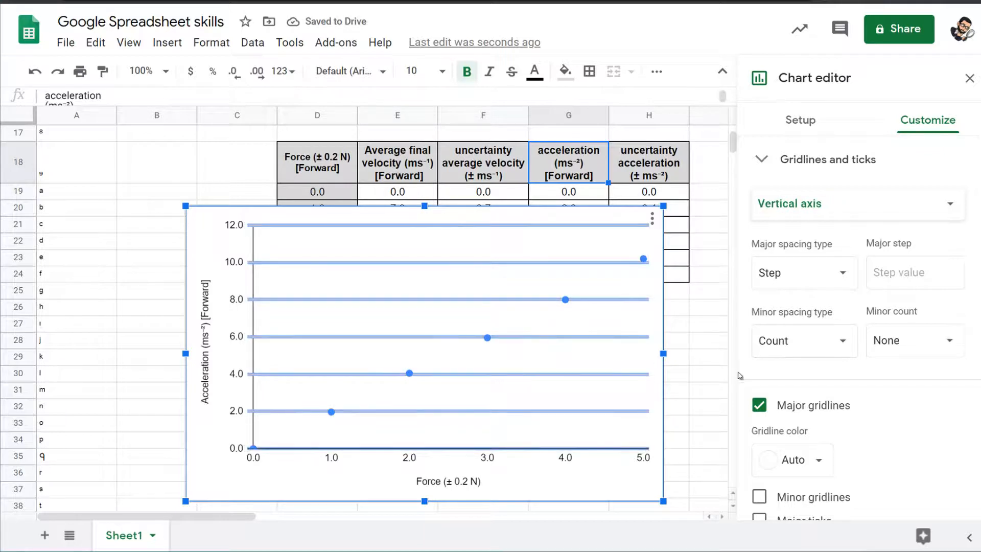
click(797, 459)
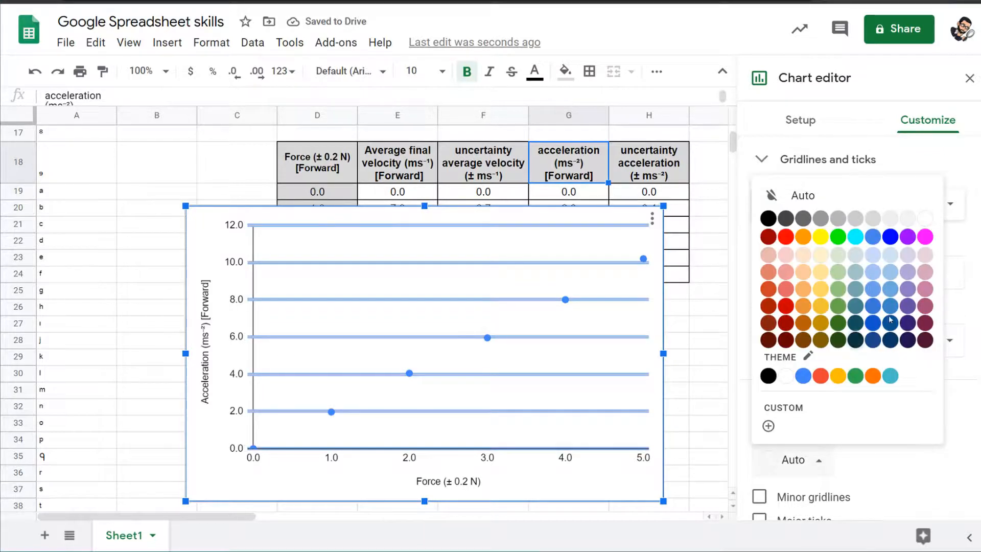
click(924, 219)
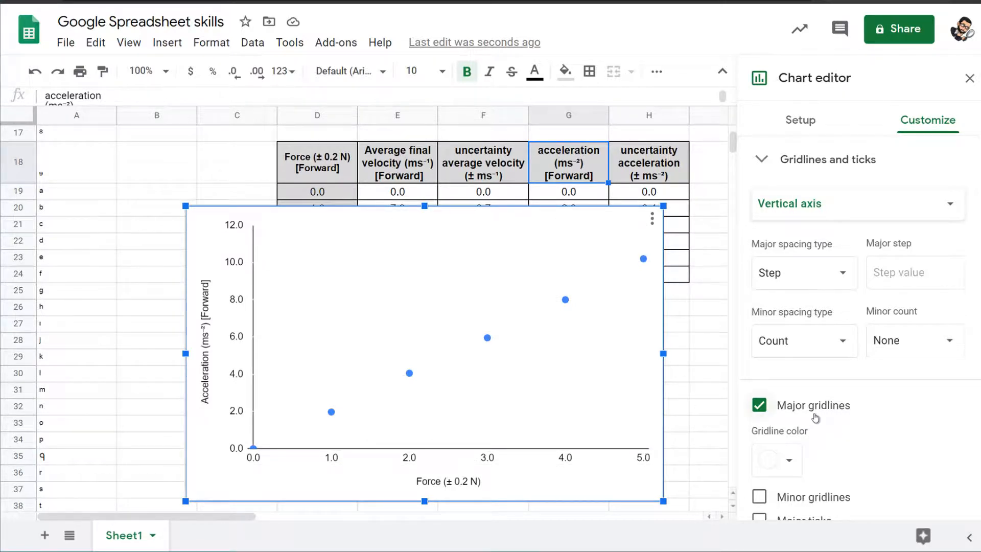
Step: Set the colour of the acceleration series' data points to dark red
click(334, 410)
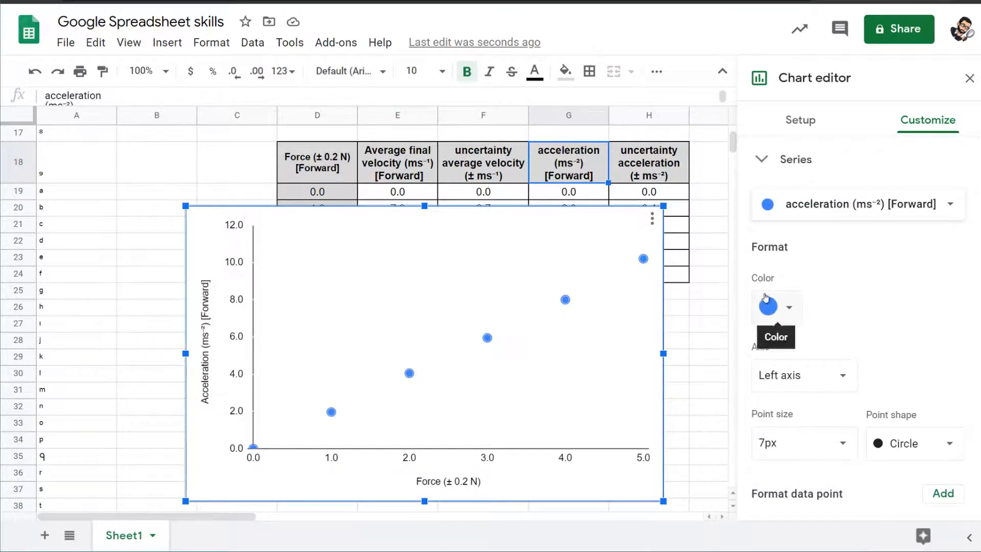
click(789, 305)
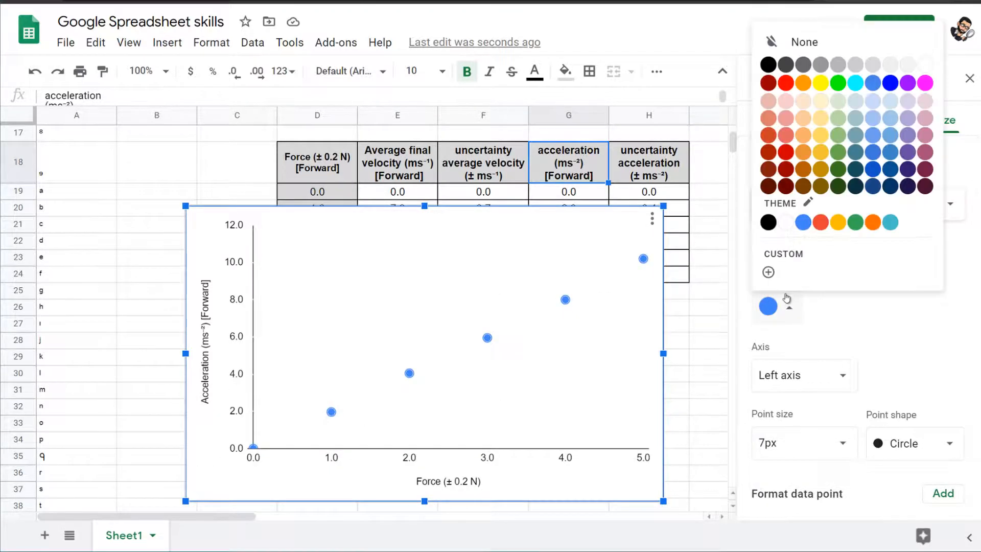
click(769, 83)
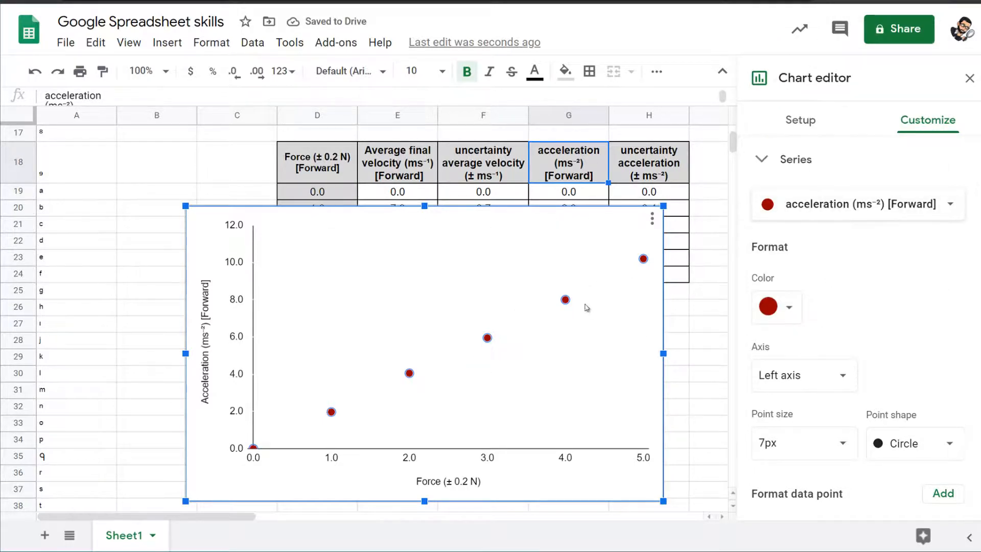
Step: Change the colour of the acceleration series' data points to purple
click(789, 307)
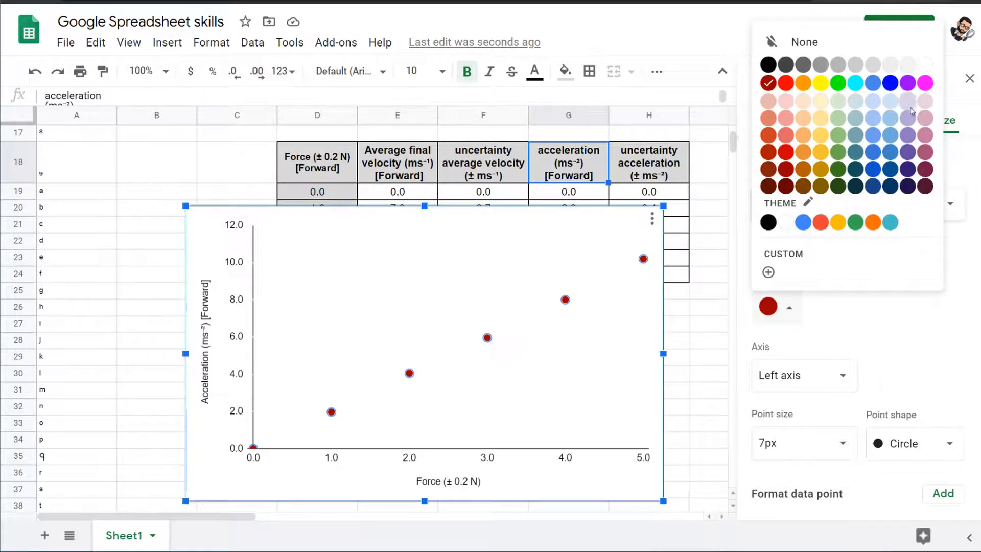
click(907, 151)
click(649, 325)
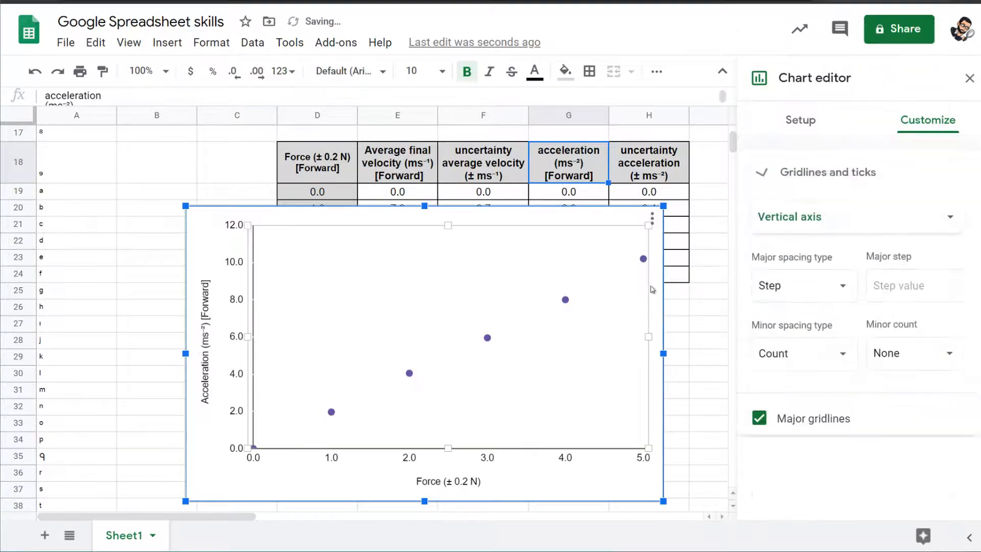
Step: Add error bars to the acceleration series, trying the standard deviation type before setting the type to constant
click(644, 259)
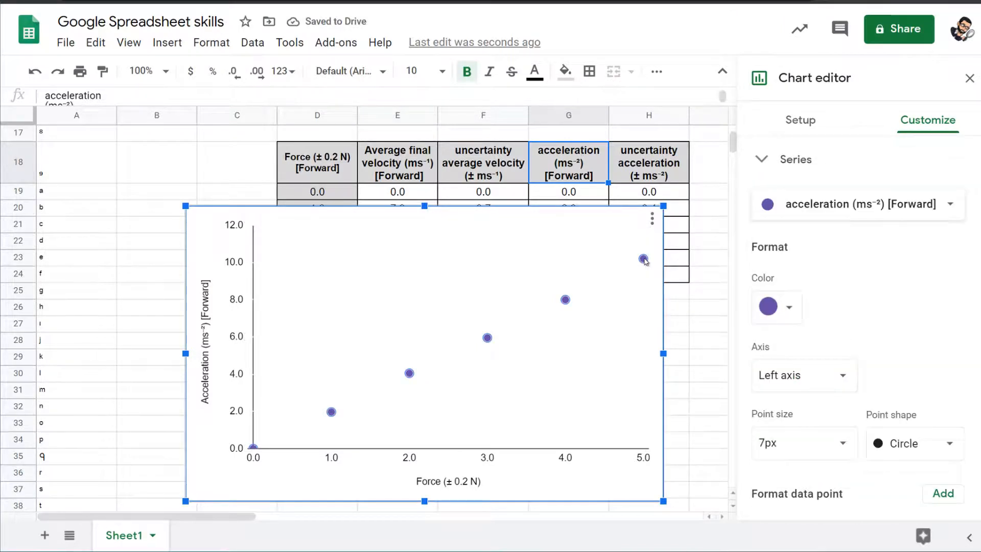
scroll(809, 286, down, 3)
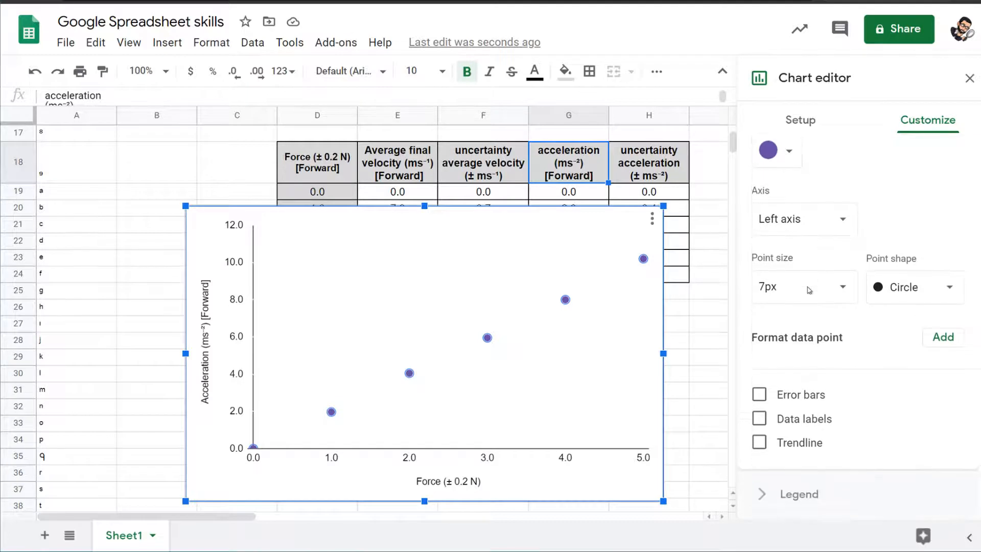
scroll(809, 288, down, 1)
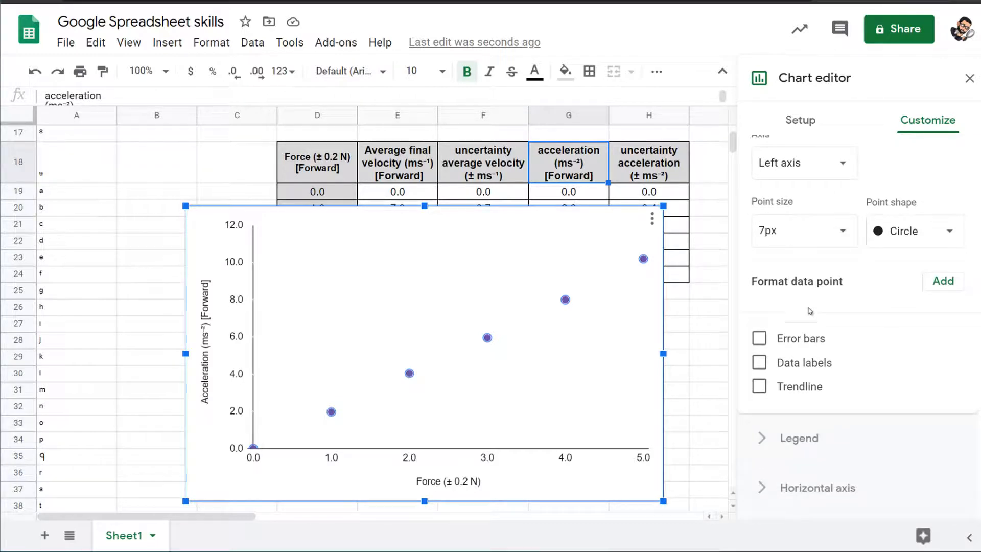
click(758, 339)
click(799, 393)
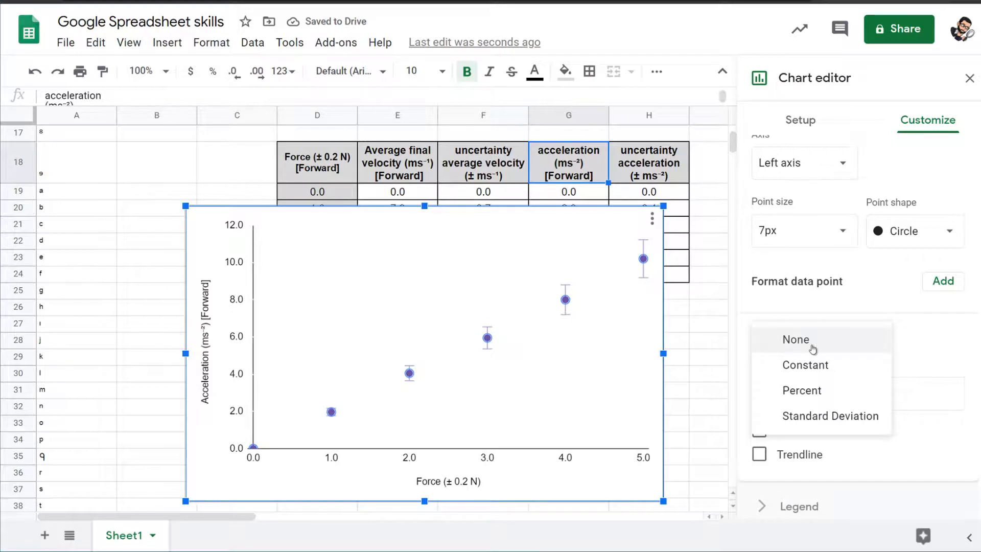
click(811, 416)
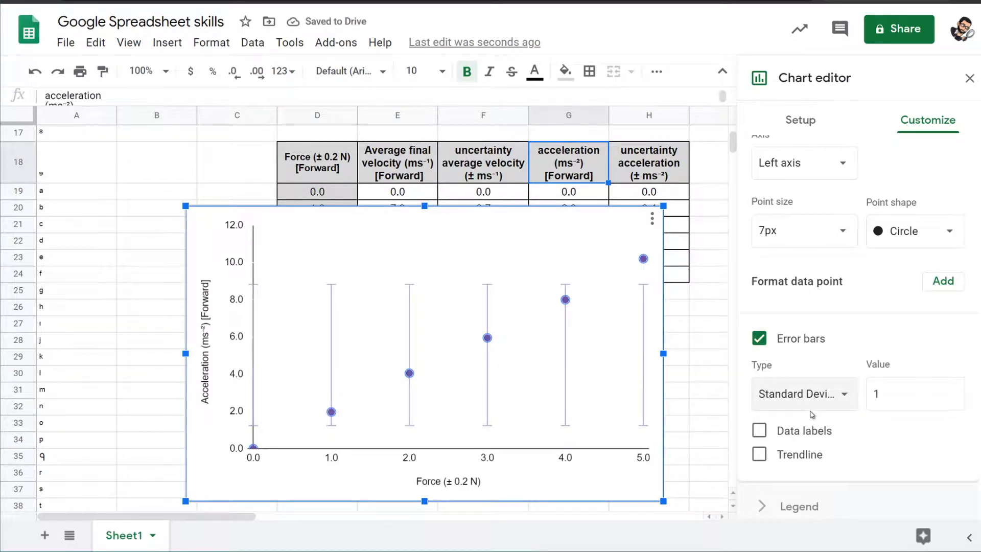
click(839, 398)
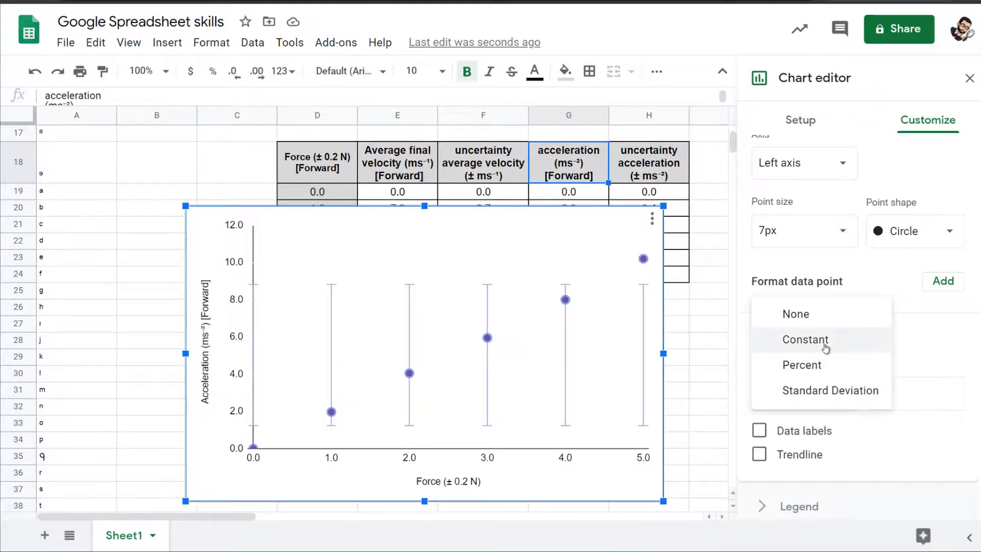
click(824, 342)
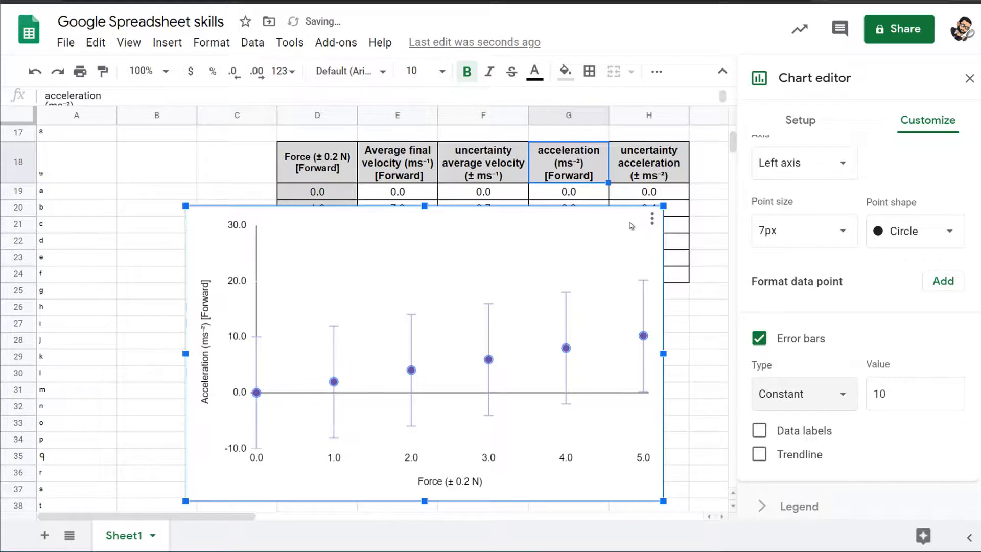
Step: Move the chart off the acceleration uncertainty column, select the uncertainty values, and set the constant error bar value to 1
drag(628, 218, 523, 209)
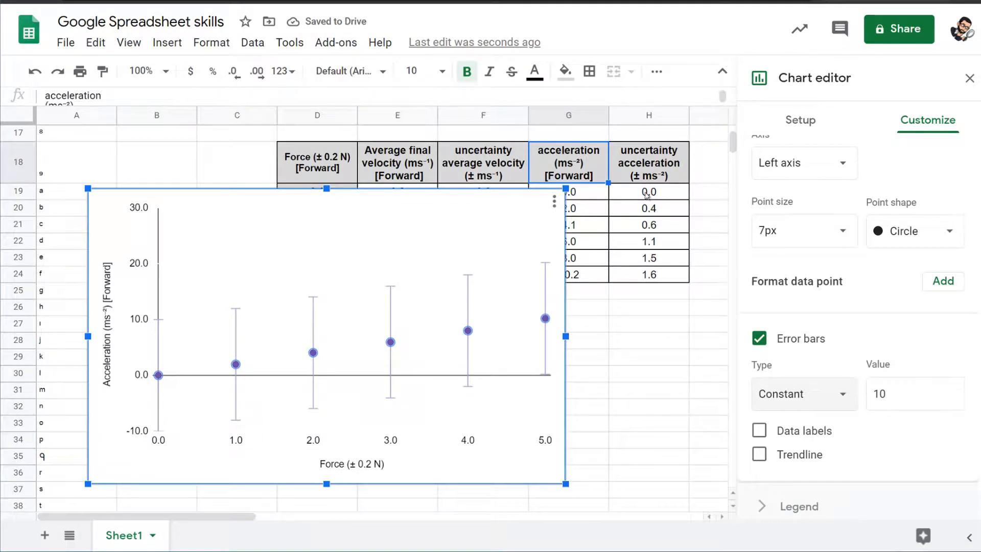
drag(642, 194, 644, 273)
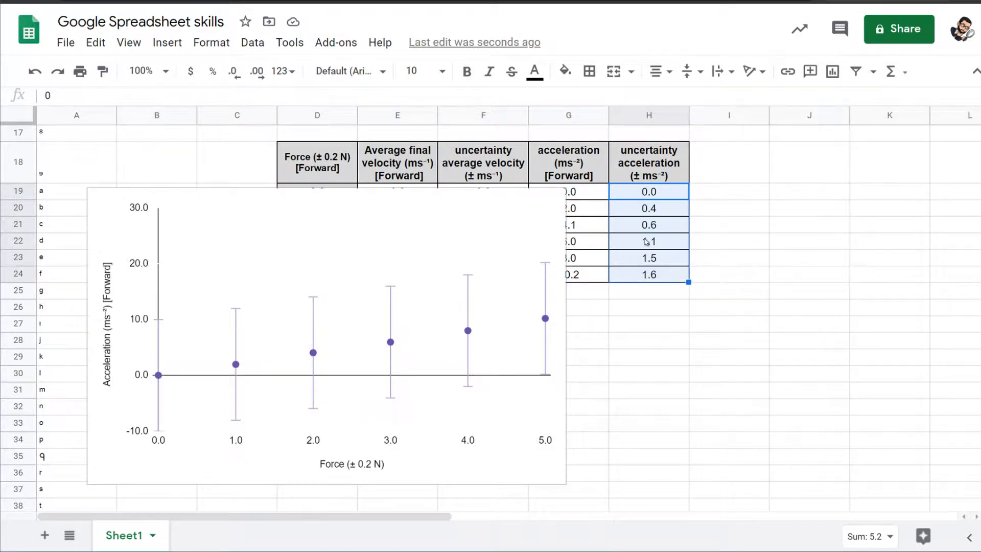
click(547, 302)
double_click(547, 302)
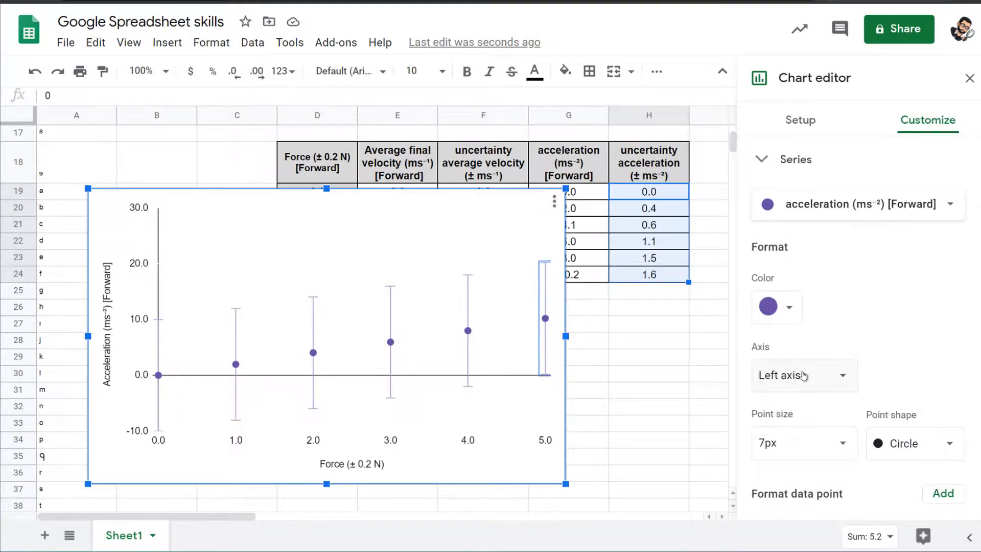
scroll(814, 345, down, 5)
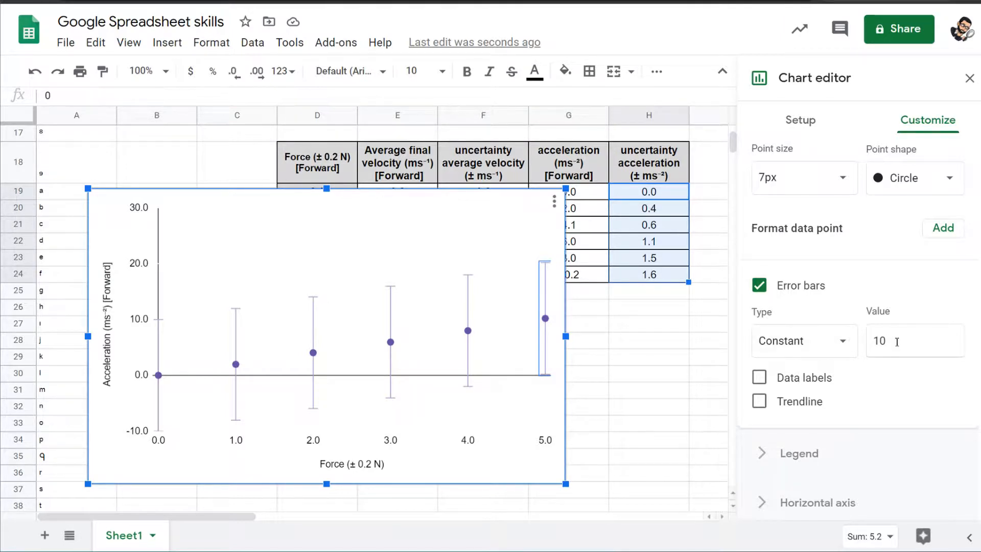
double_click(880, 340)
text(1.)
key(BackSpace)
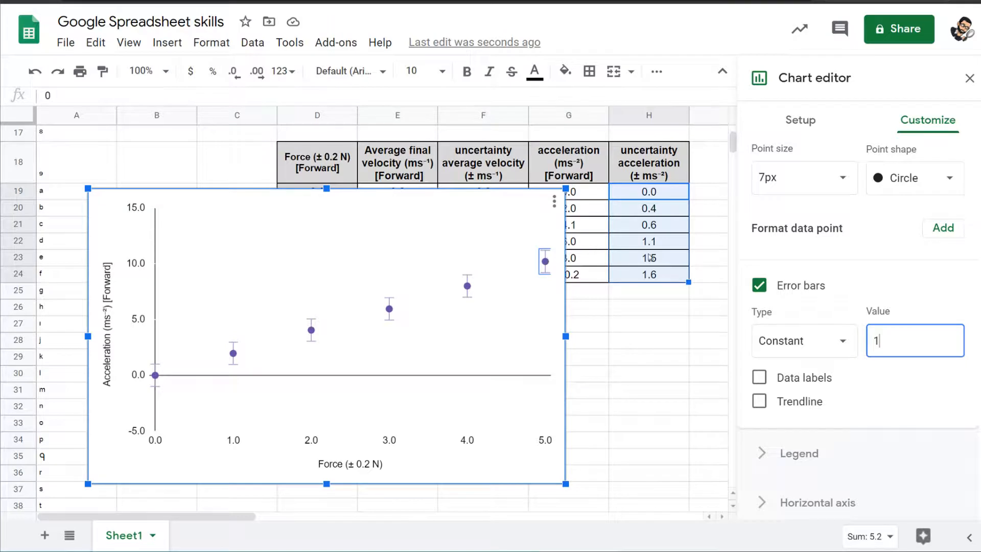
Step: Reposition the chart slightly up beside the acceleration uncertainty column and bring up the horizontal axis gridline settings
click(500, 221)
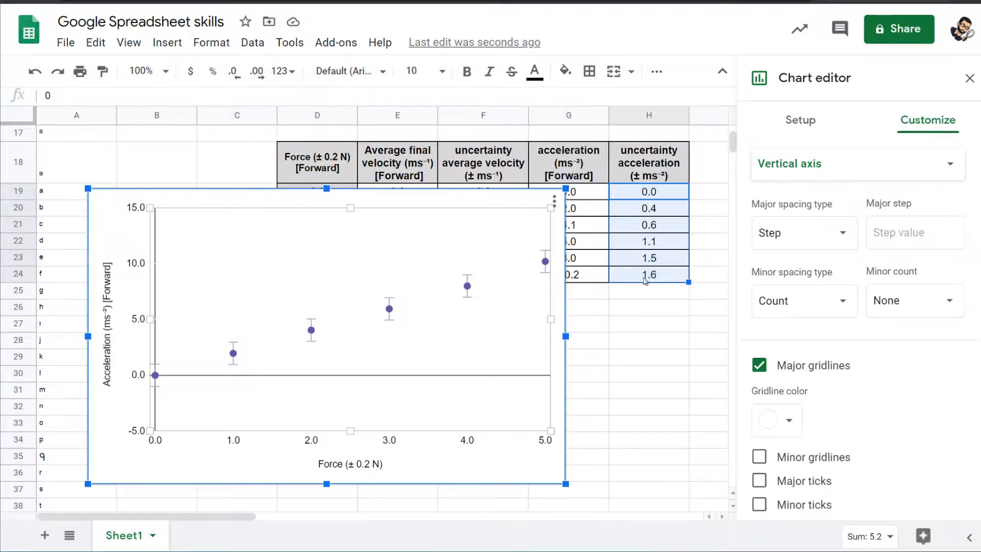
drag(525, 198, 553, 185)
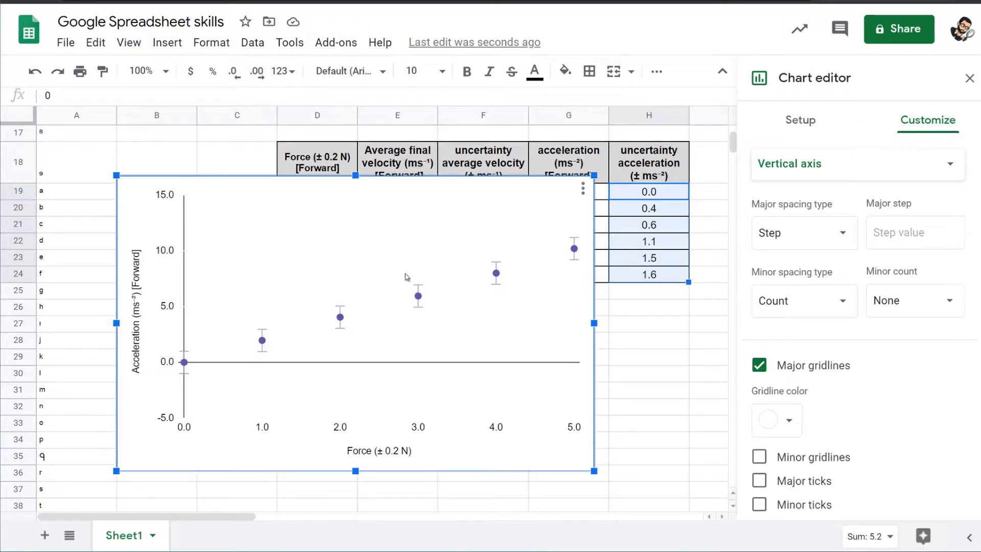
scroll(874, 352, up, 2)
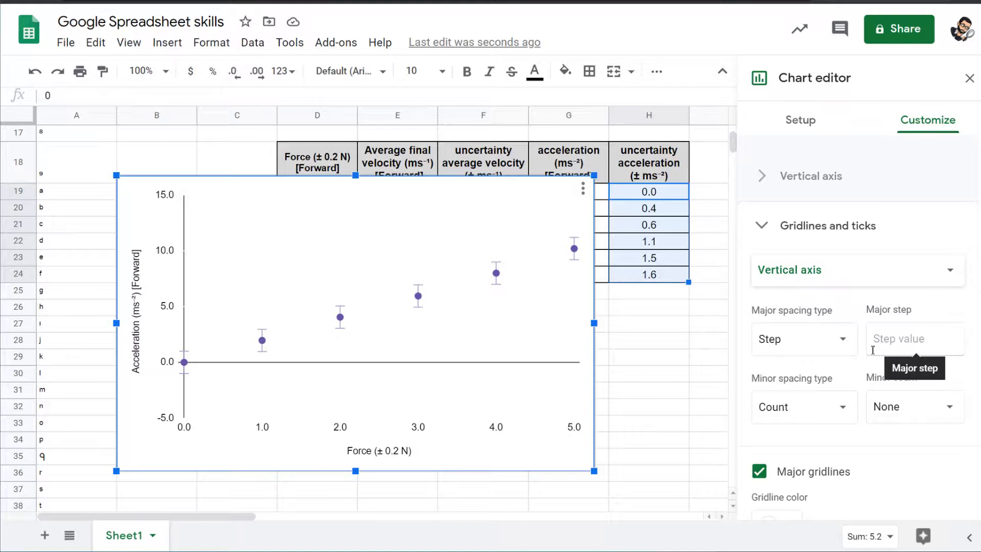
click(859, 279)
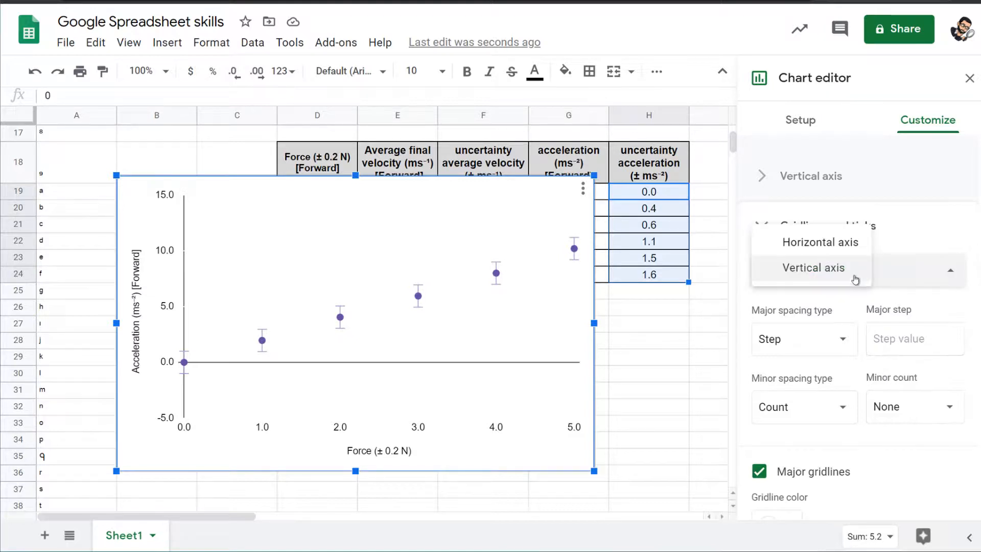
click(782, 243)
scroll(856, 343, down, 3)
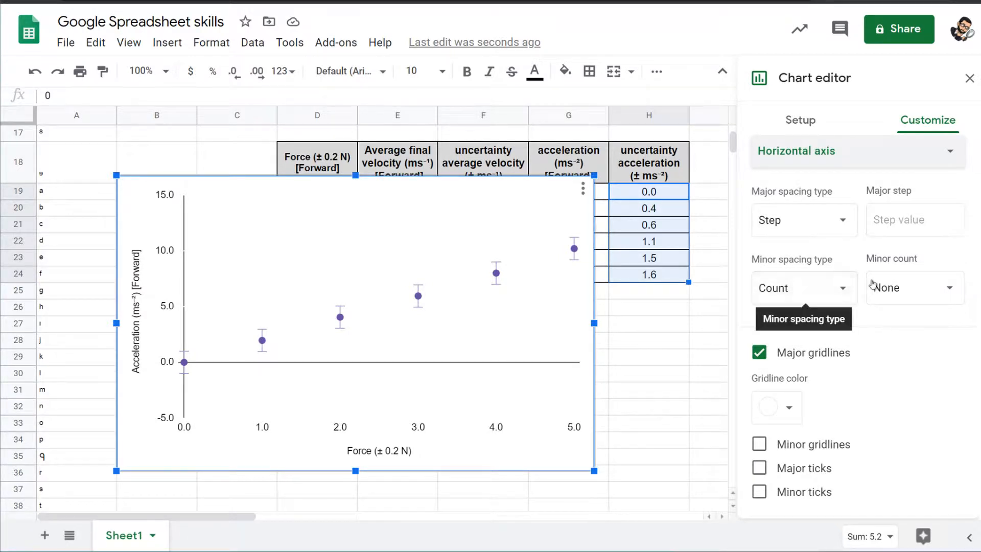
Step: Add a linear trendline to the acceleration series
click(499, 287)
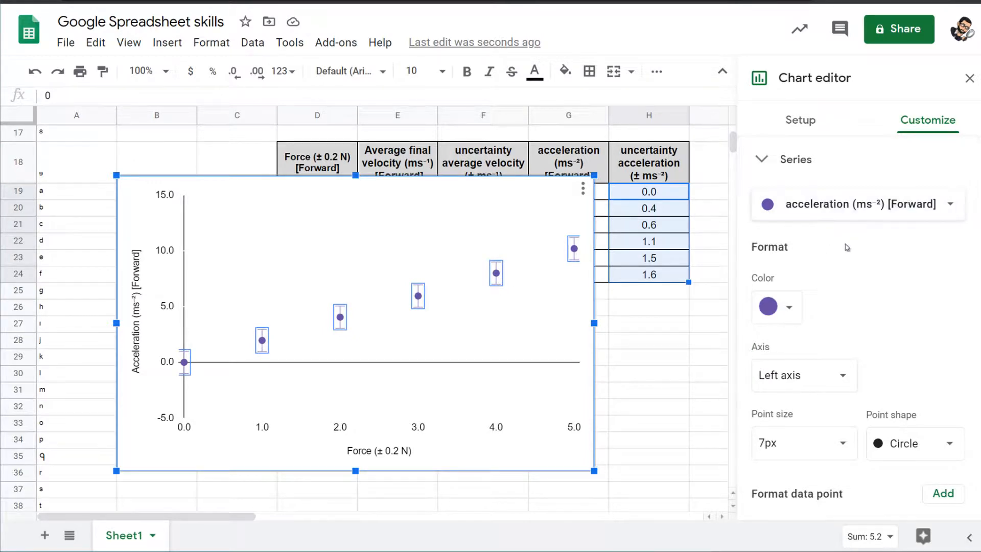
scroll(847, 242, down, 4)
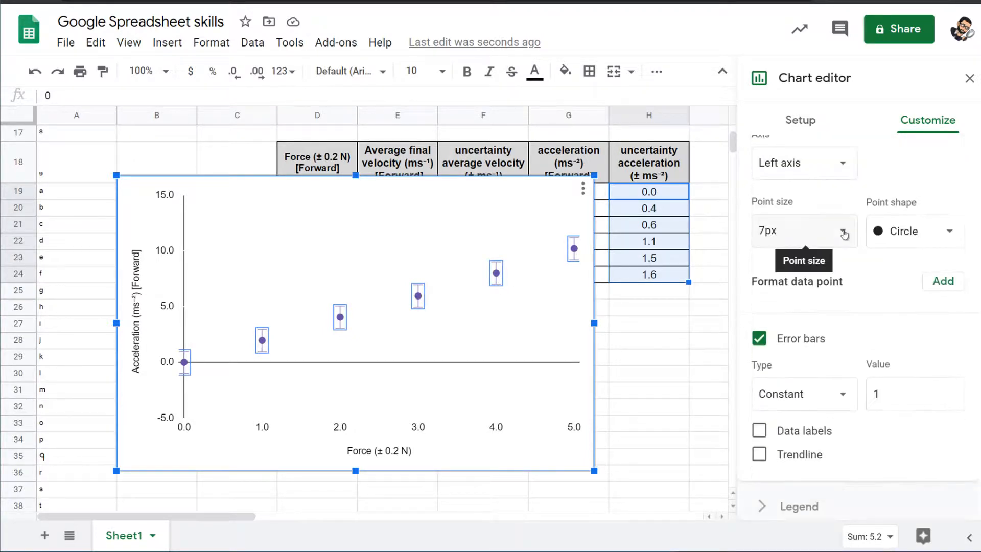
click(803, 455)
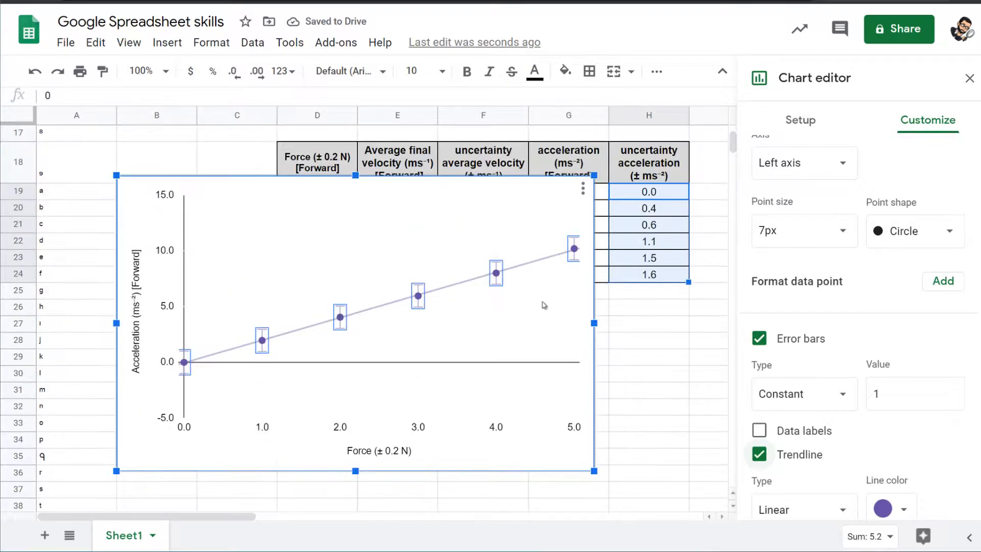
click(550, 295)
click(546, 302)
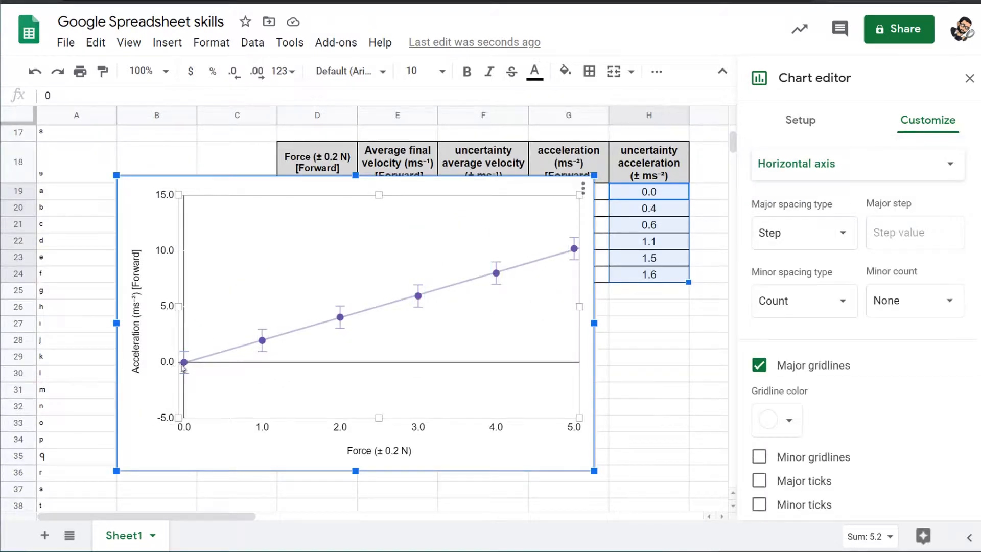
Step: Select the trendline and examine the trendline types offered for it
click(516, 272)
scroll(800, 378, down, 3)
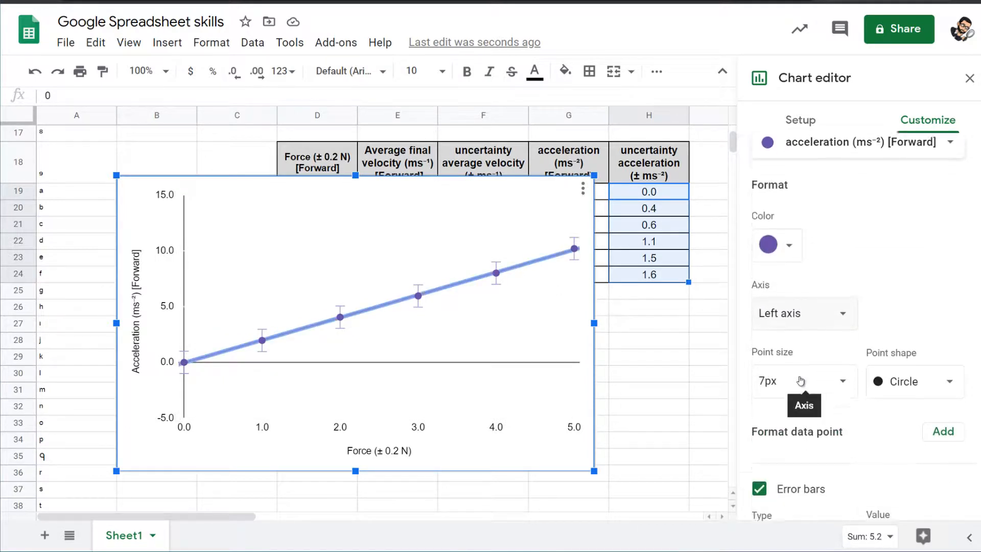
scroll(800, 381, down, 4)
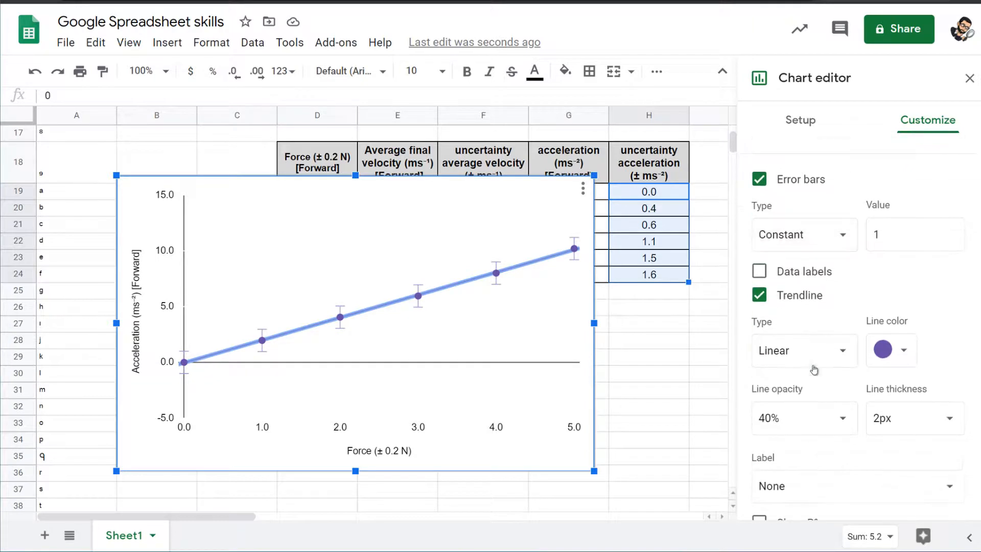
click(818, 352)
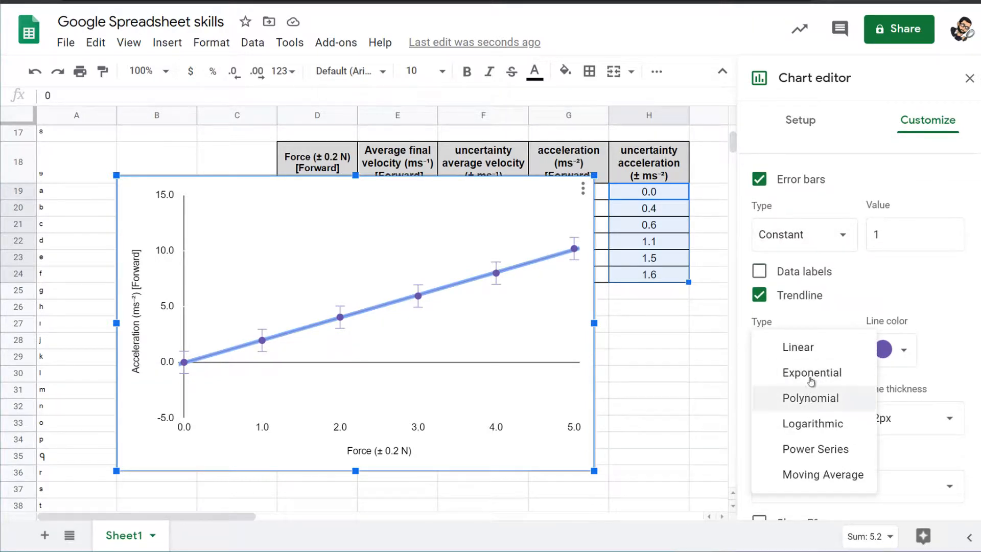
click(948, 358)
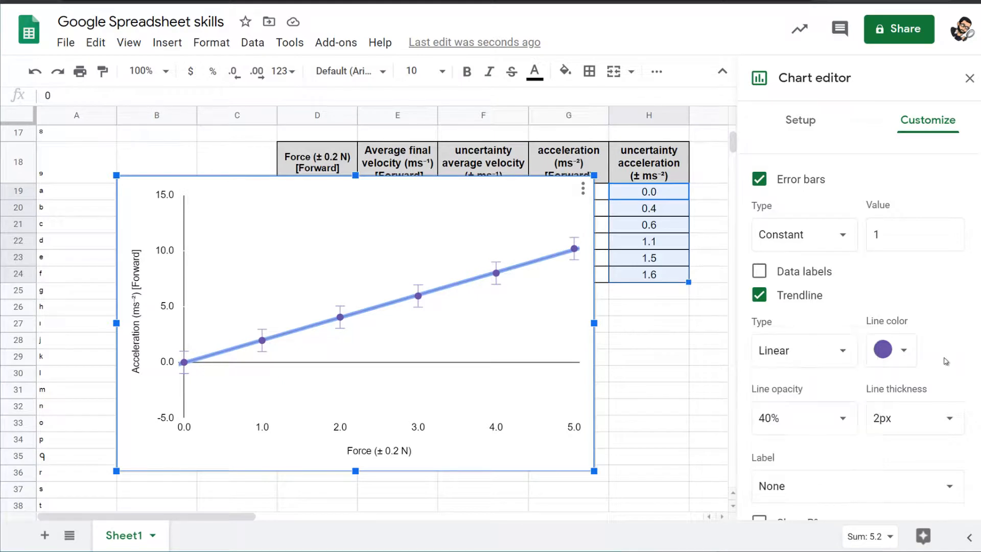
Step: Label the trendline with its equation and show the R² value
scroll(860, 373, down, 1)
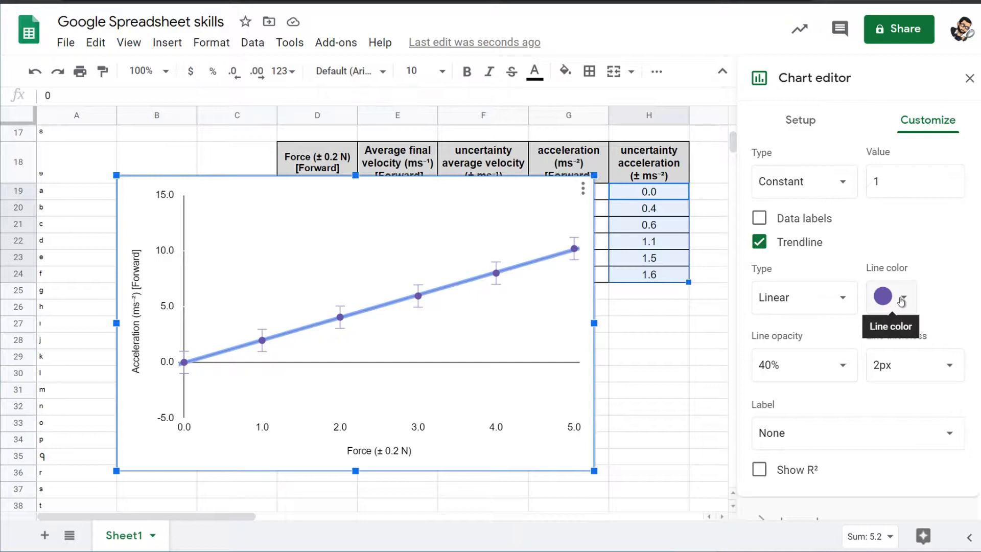
click(838, 444)
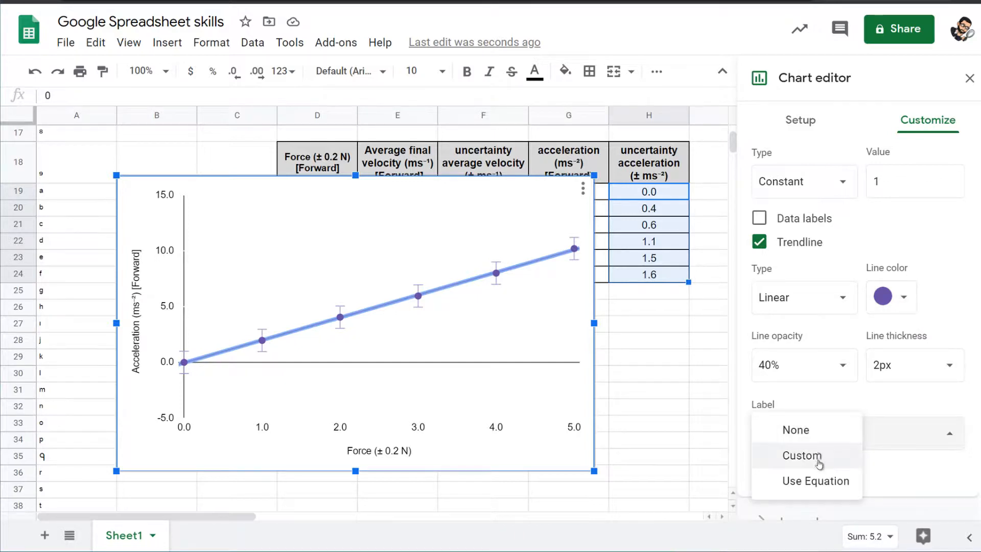
click(816, 482)
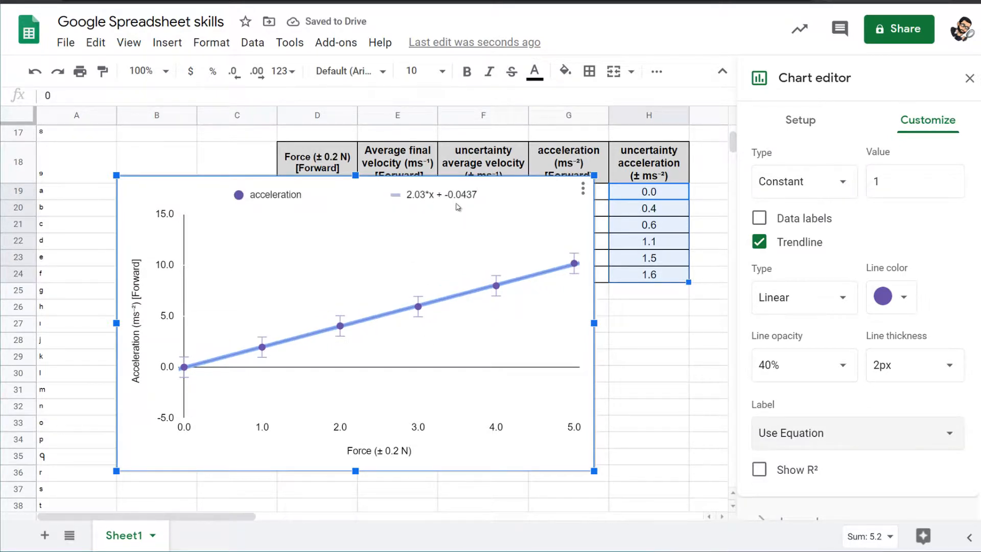
click(759, 470)
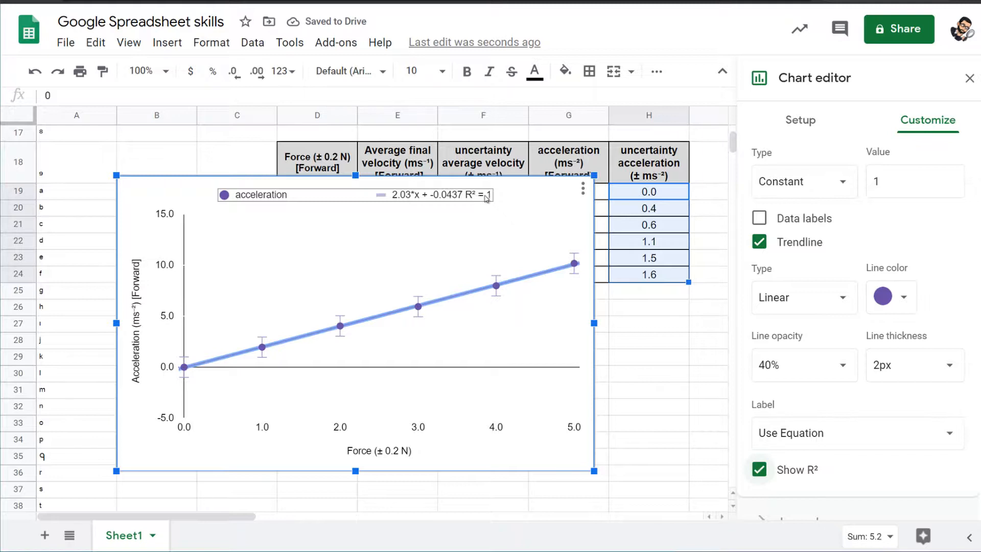
Step: Switch the trendline's label from the equation to a custom label
scroll(767, 379, down, 1)
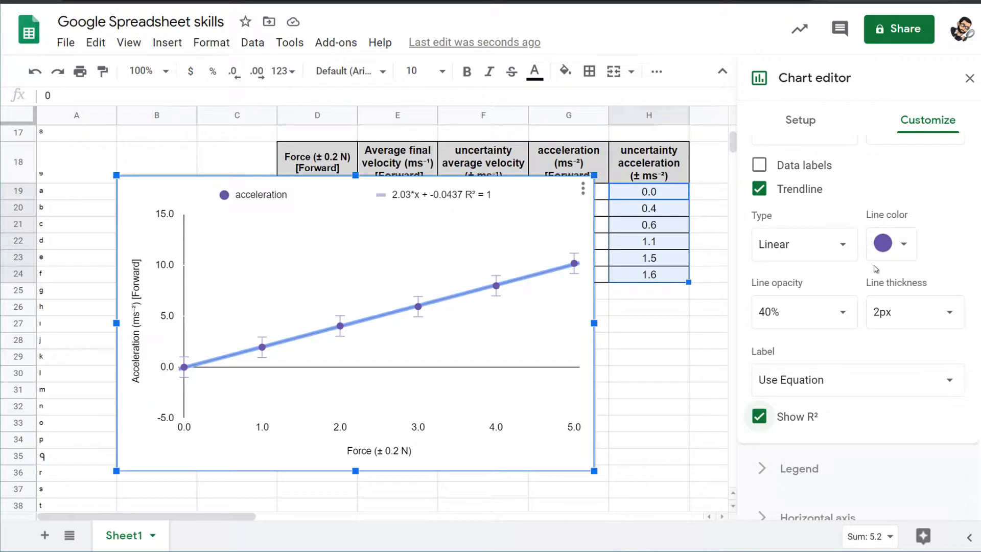
click(815, 379)
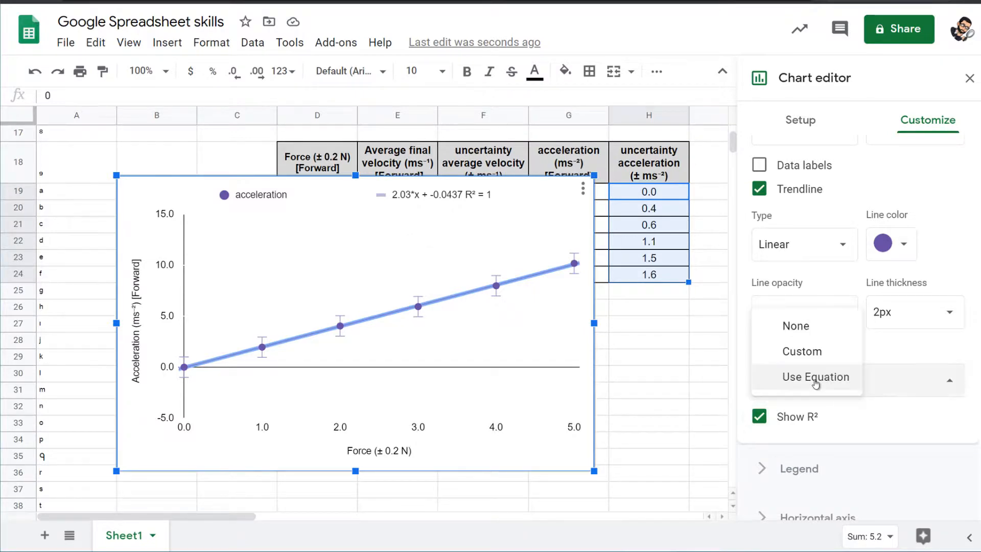
click(819, 360)
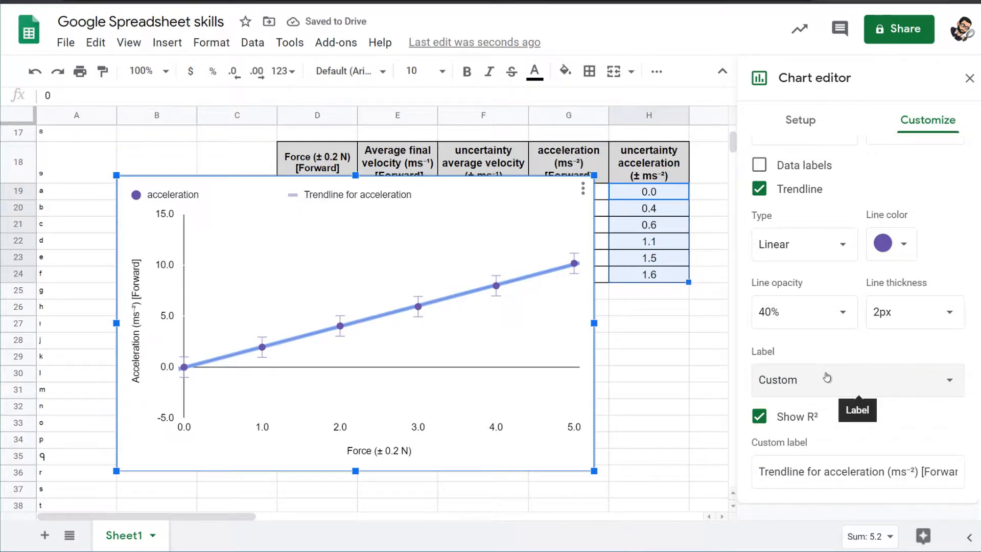
scroll(831, 386, down, 2)
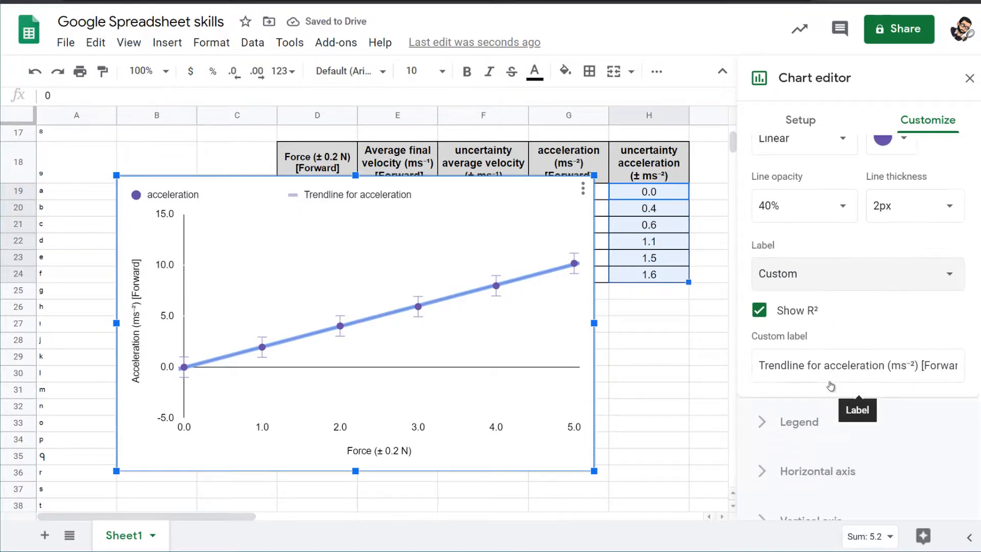
Step: Use the equation as the trendline's label and set its line thickness to 4px
click(815, 282)
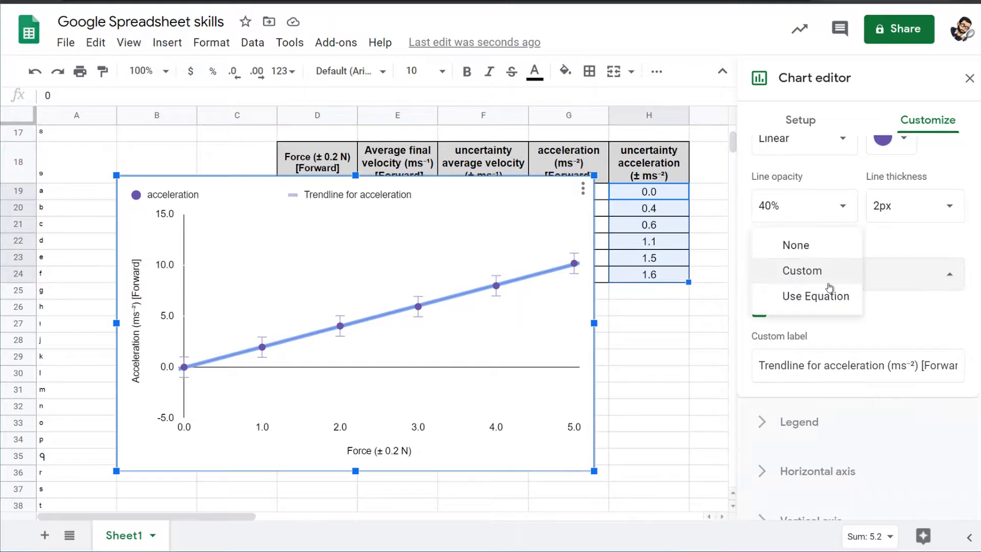
click(796, 295)
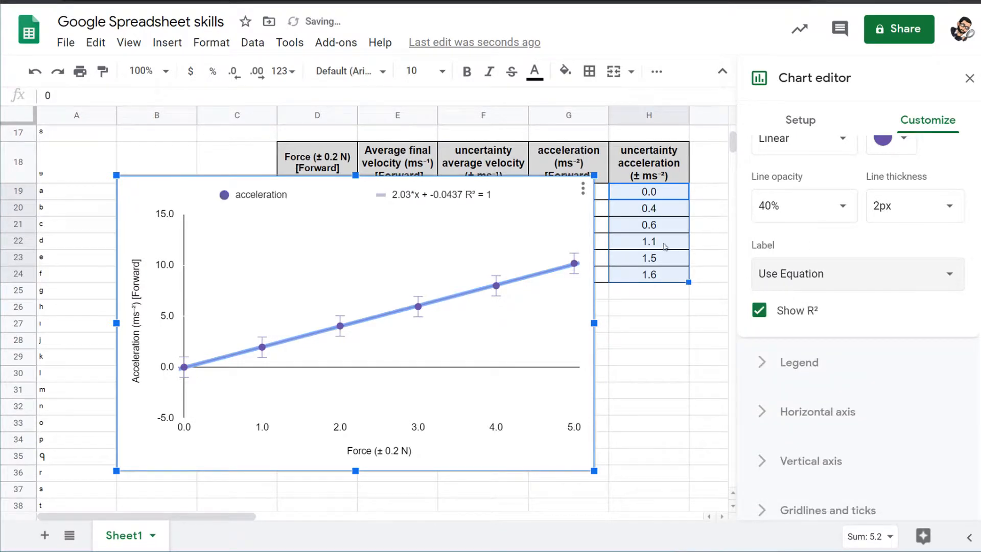
scroll(863, 331, up, 2)
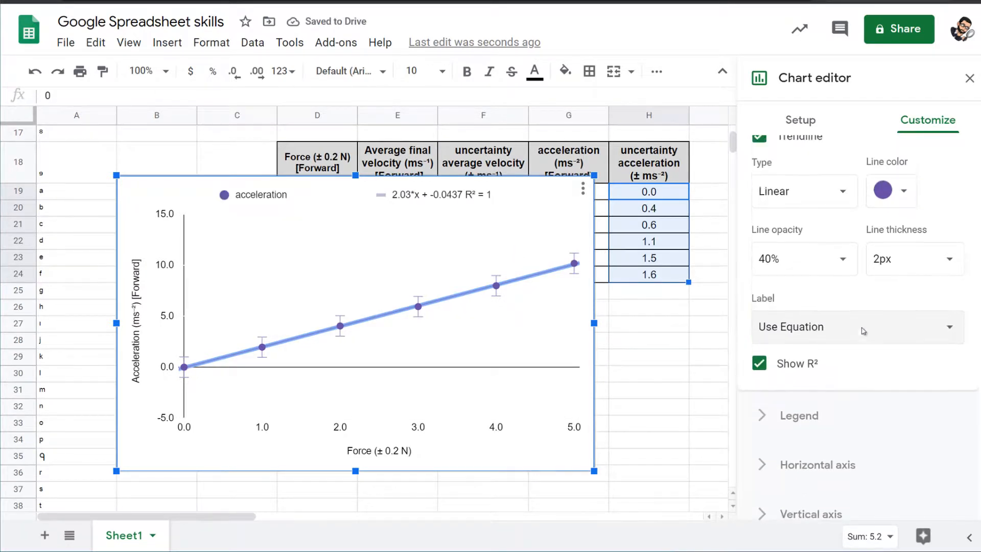
click(964, 312)
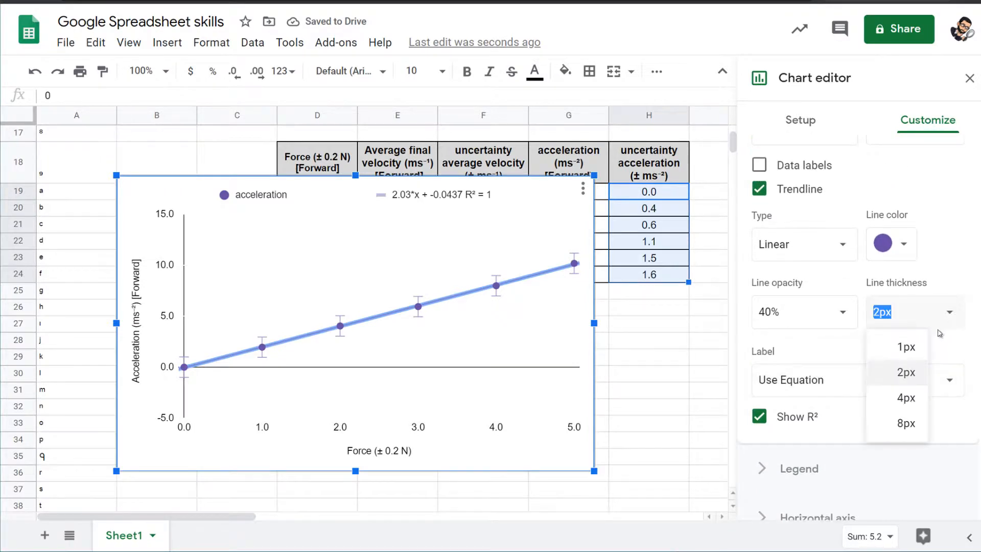
click(904, 396)
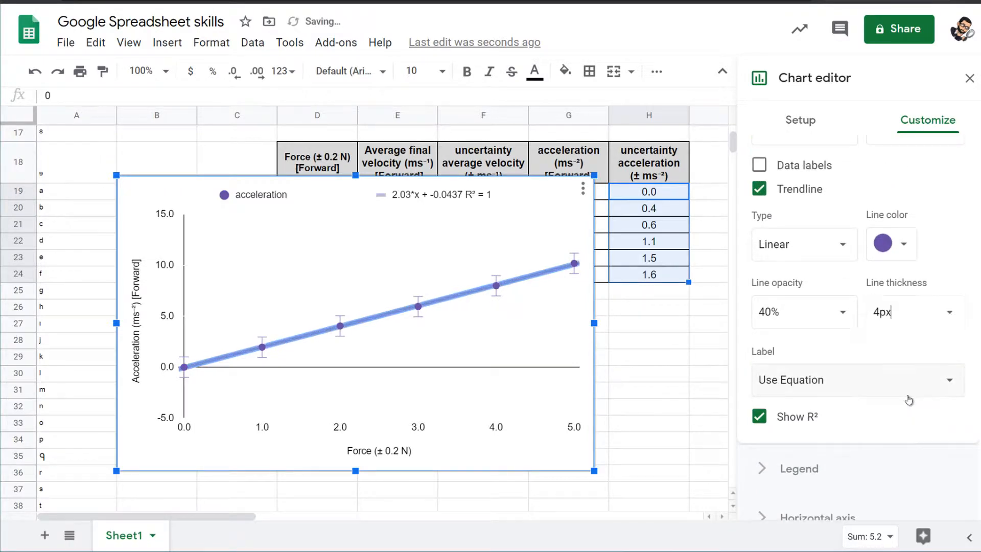
Step: Select the chart legend and examine the trendline's equation and R² value
click(564, 328)
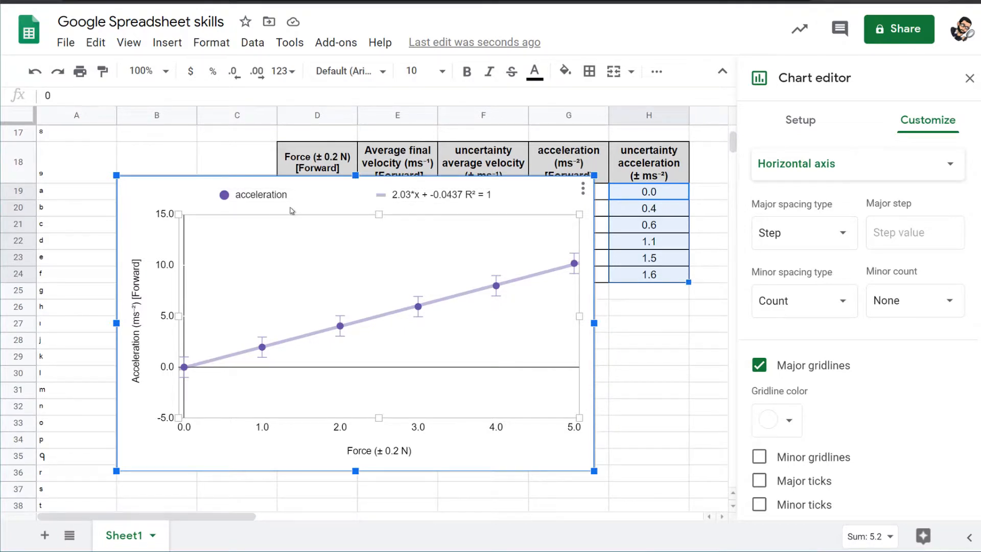
click(250, 199)
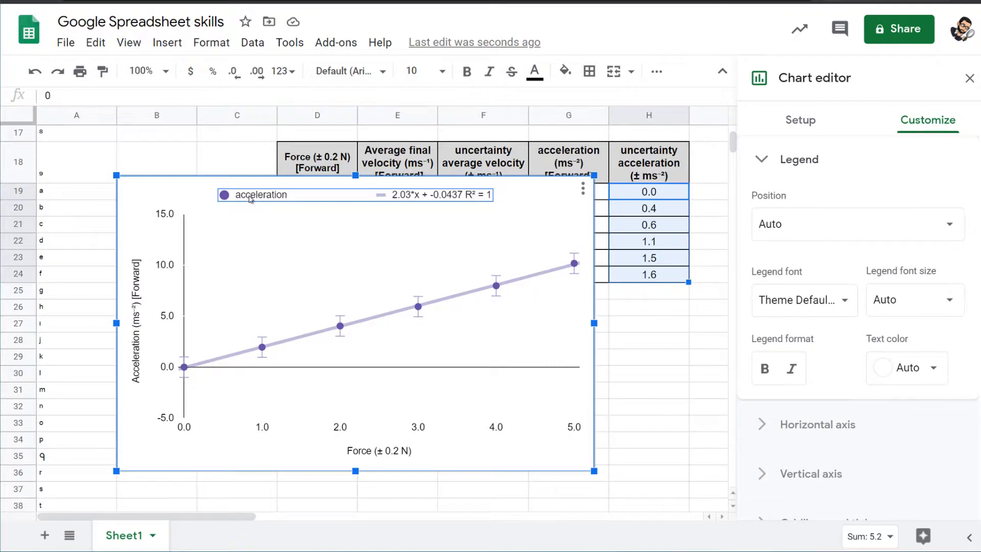
scroll(776, 307, down, 1)
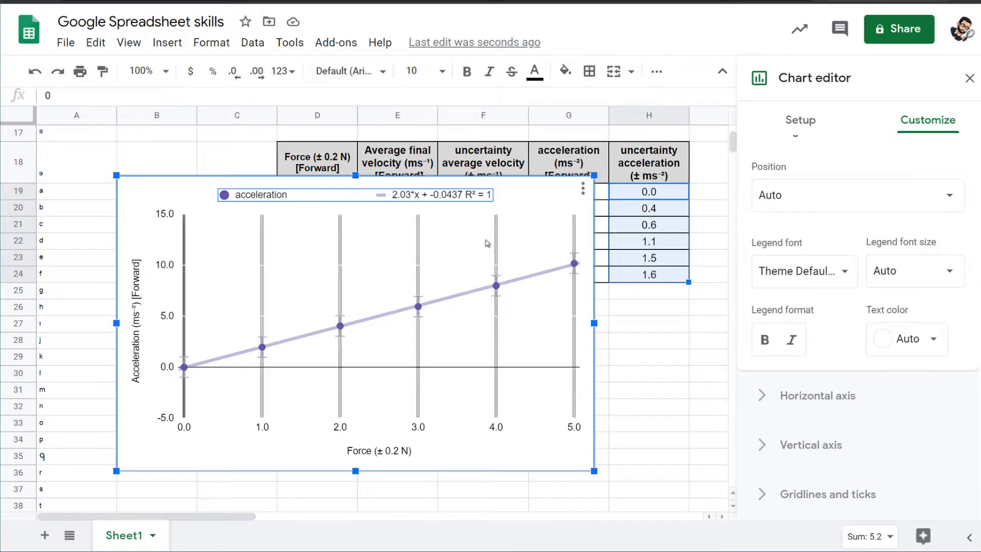
Step: Try the Exponential type for the acceleration series' trendline
click(475, 290)
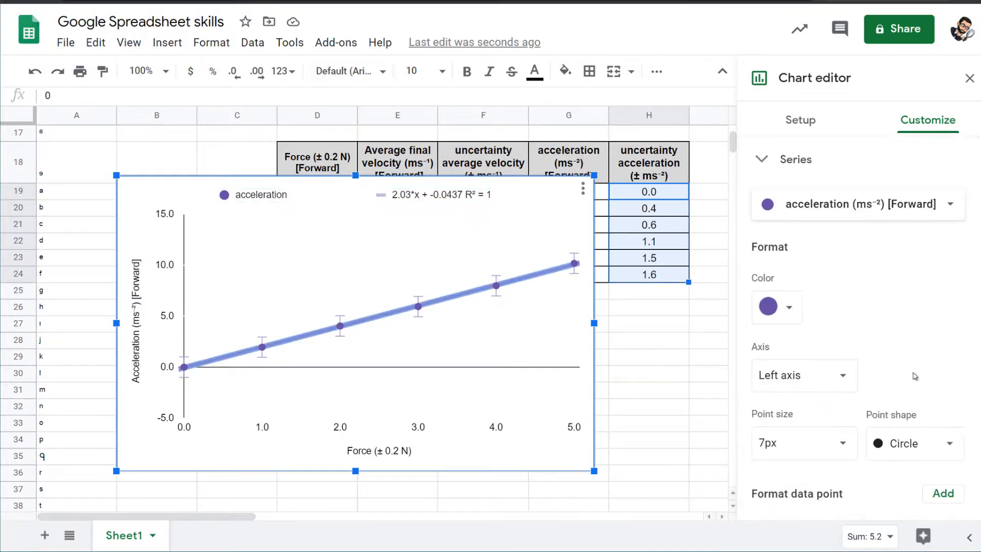
scroll(912, 374, down, 4)
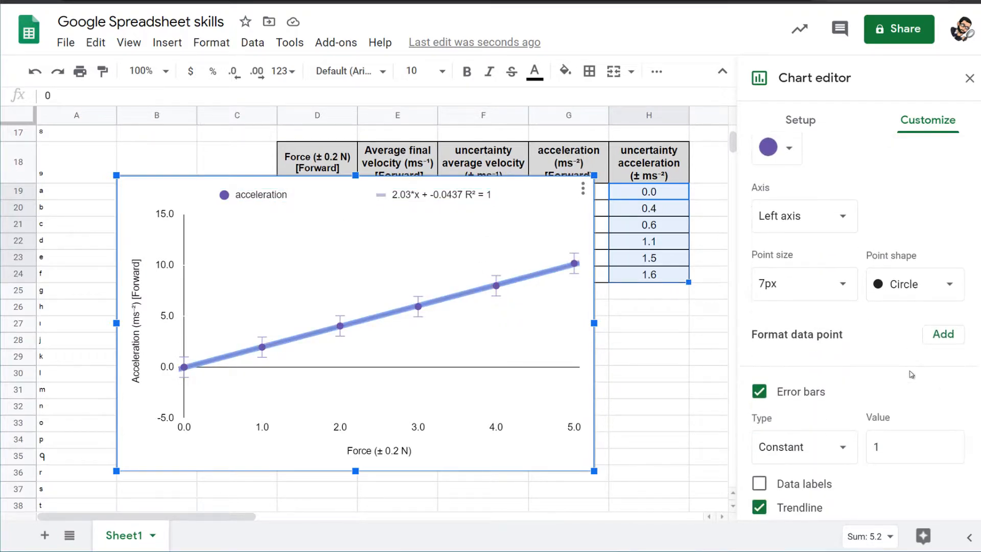
scroll(848, 376, down, 3)
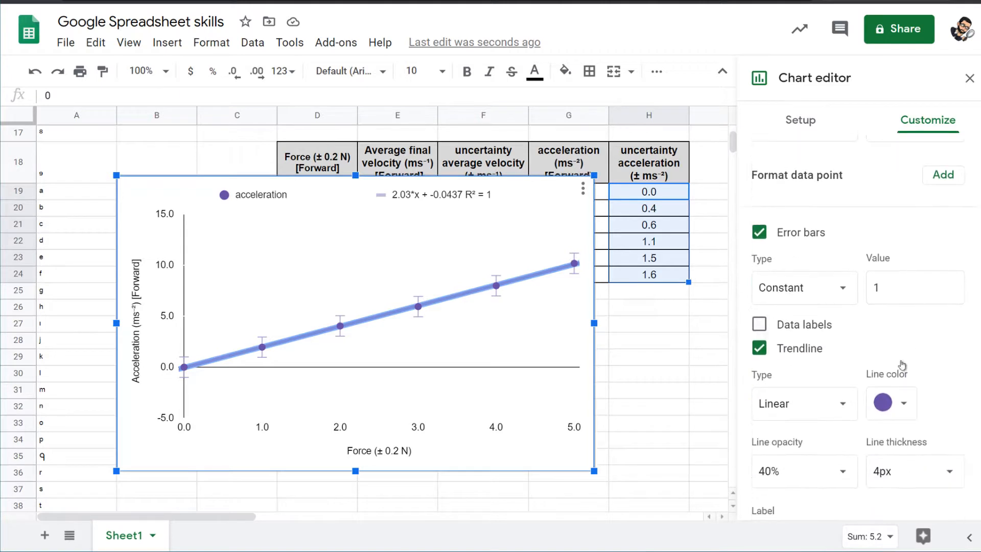
click(839, 403)
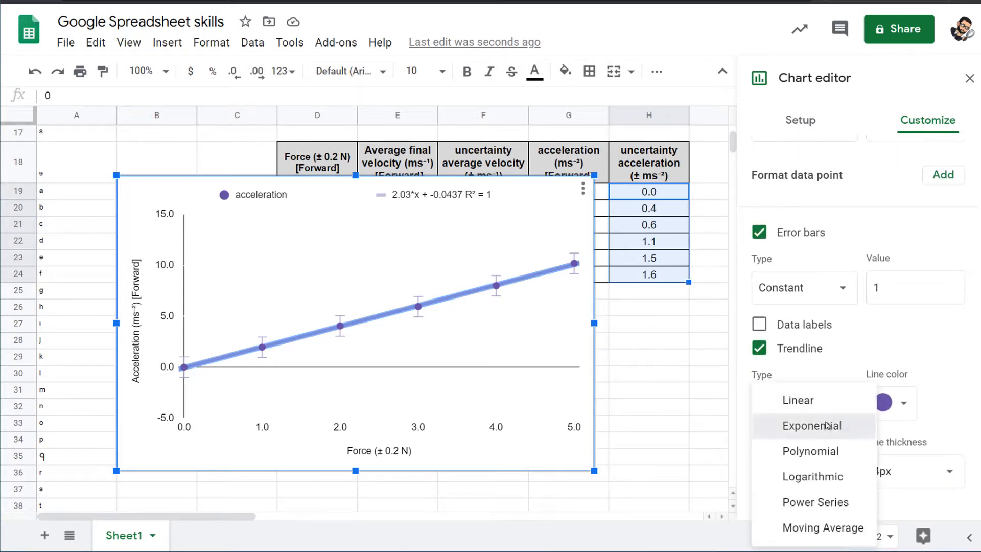
click(827, 428)
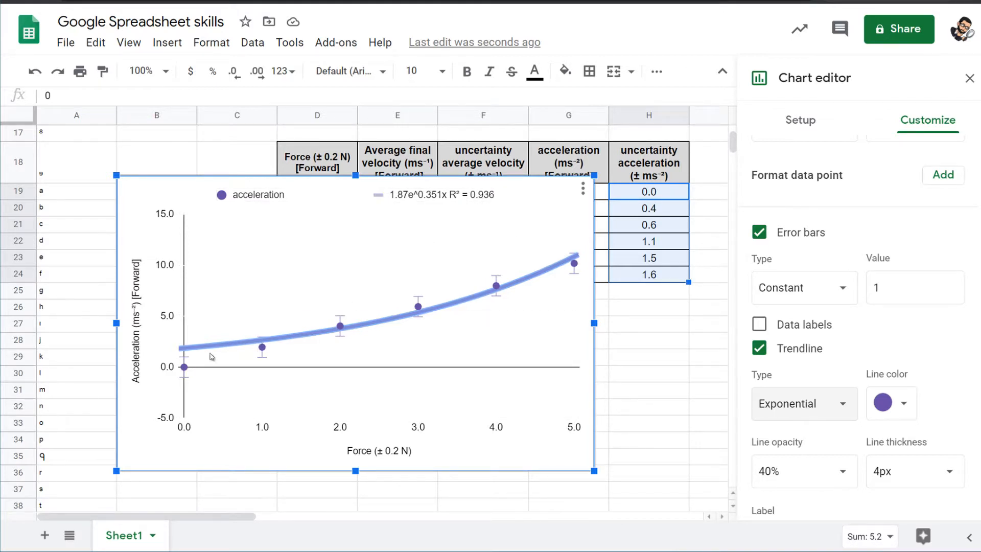
Step: Try the Polynomial, Logarithmic and Power Series trendline types in turn to compare their equations and R² values
click(835, 401)
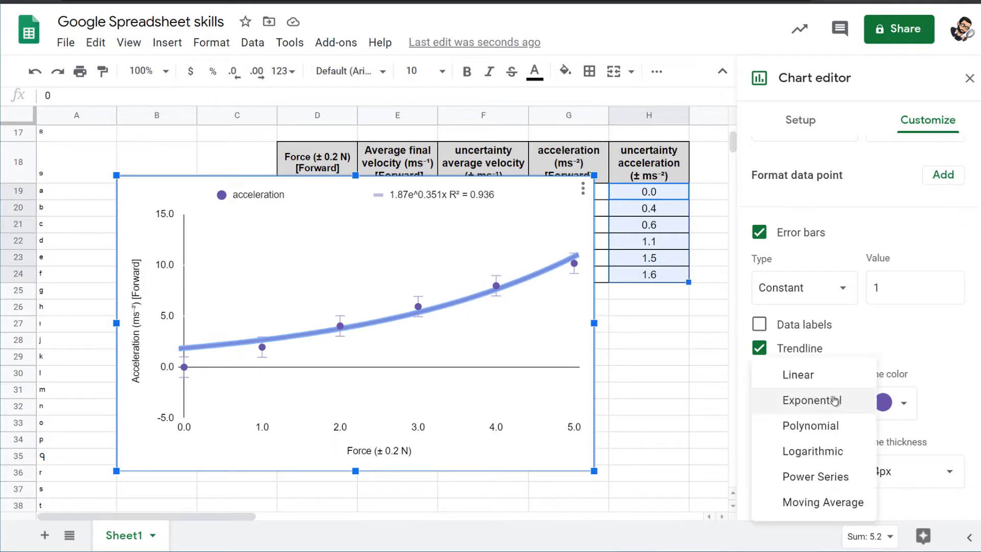
click(824, 424)
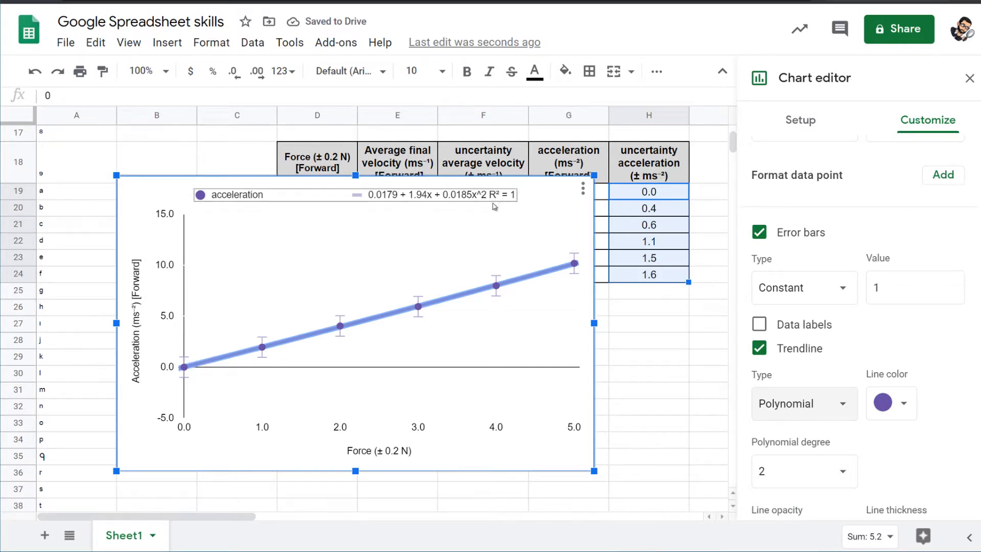
click(784, 412)
click(797, 427)
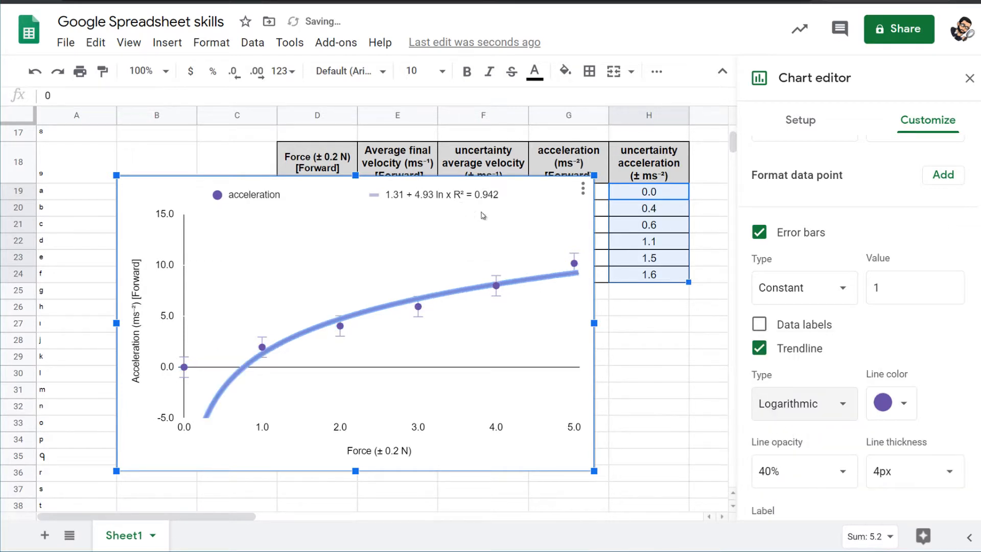
click(785, 404)
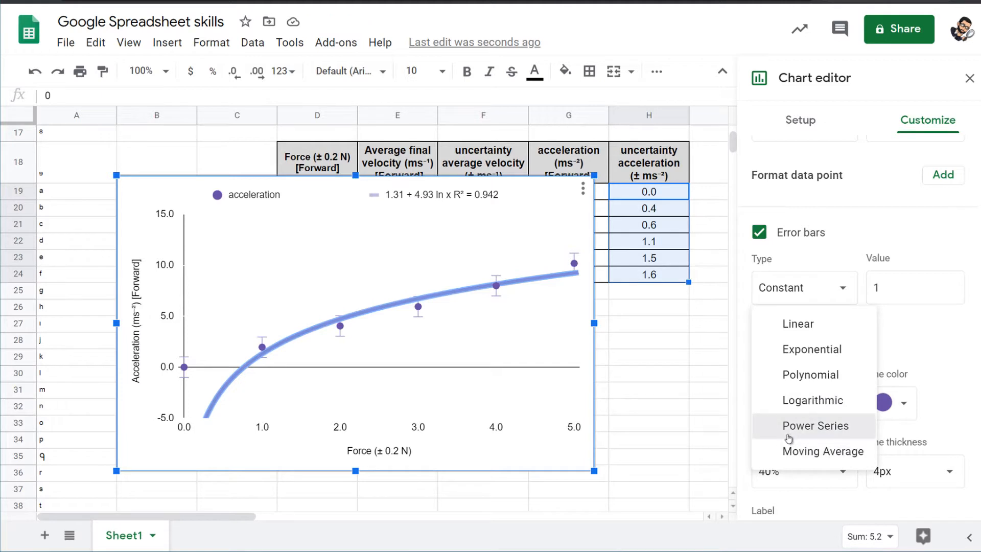
click(789, 434)
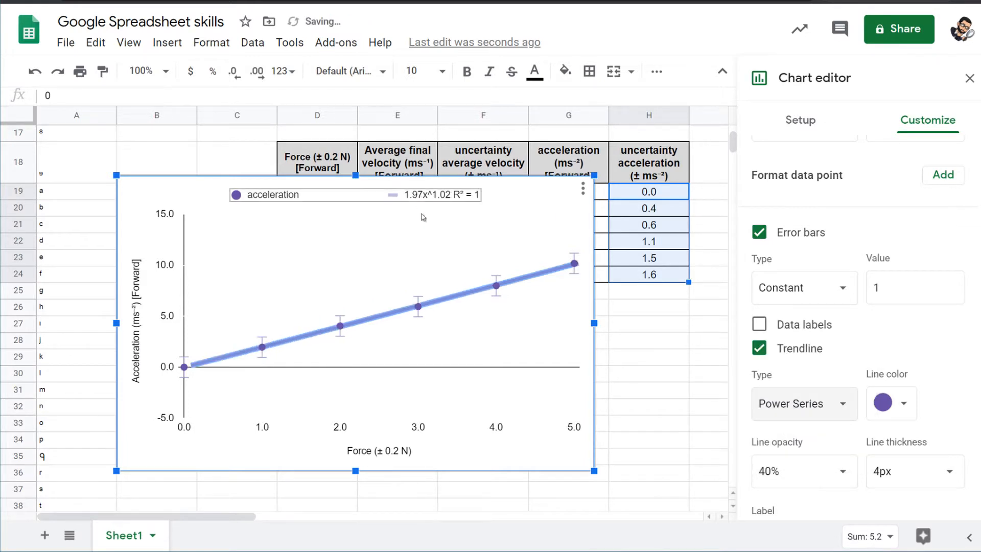
Step: Set the trendline type back to Linear and close the chart editor
click(759, 401)
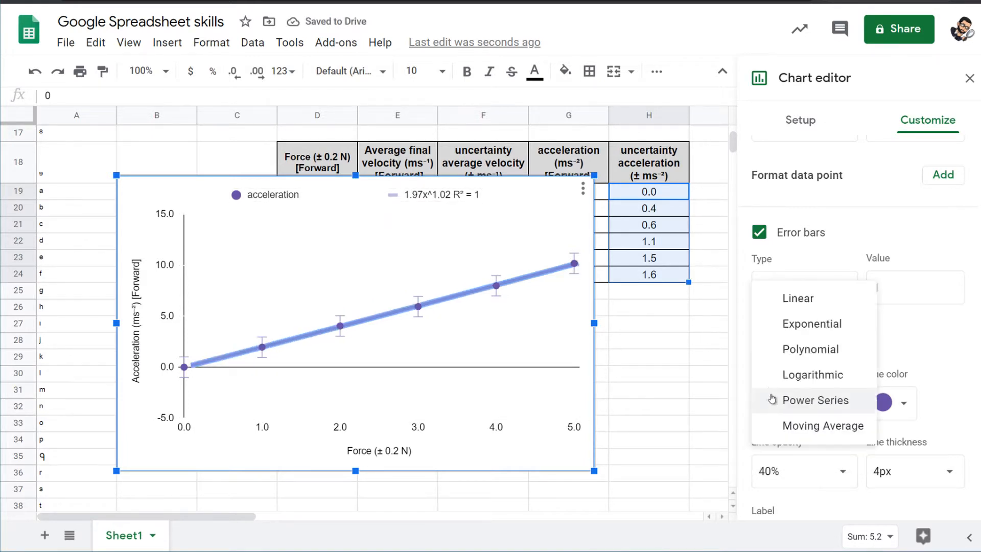
click(782, 299)
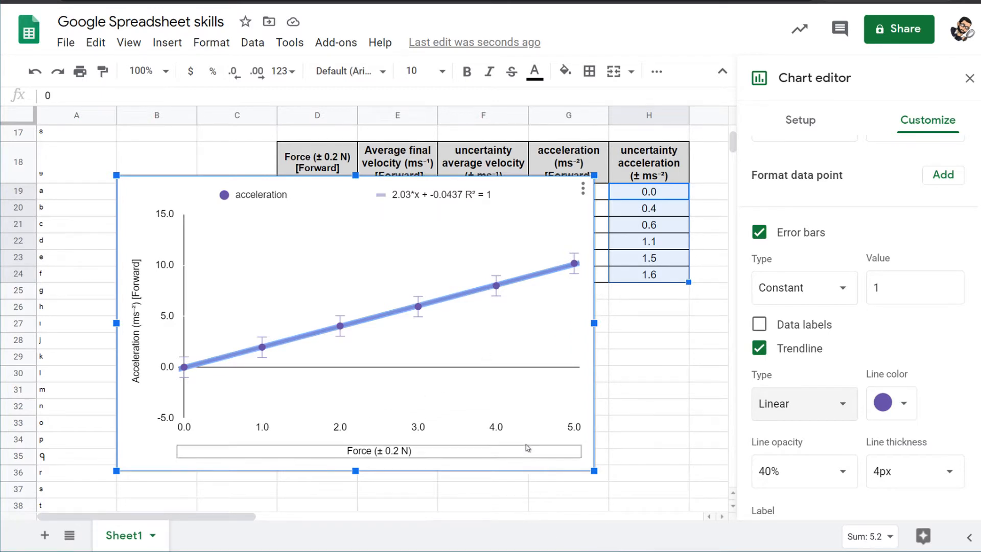
key(Escape)
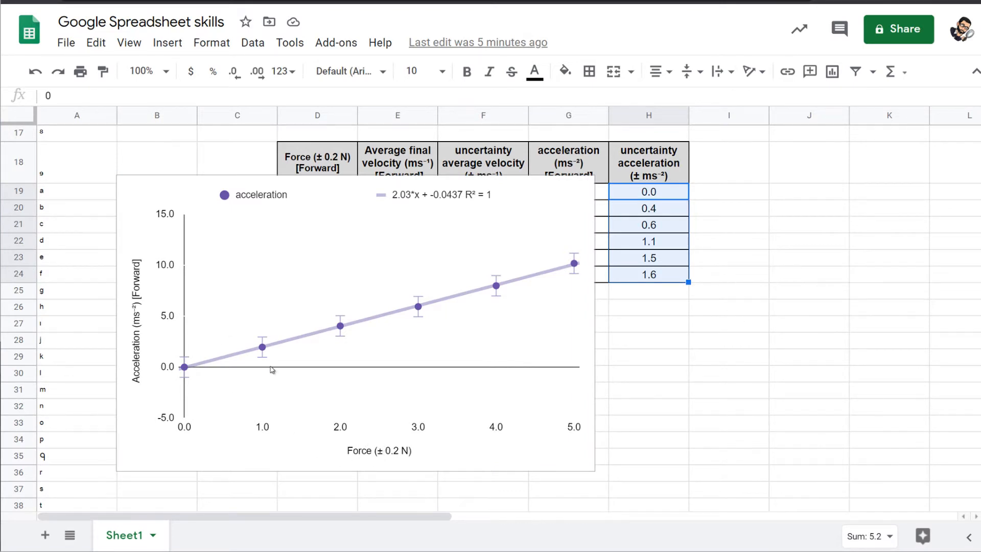
Step: Reopen the chart for editing and make the vertical axis title bold
click(139, 323)
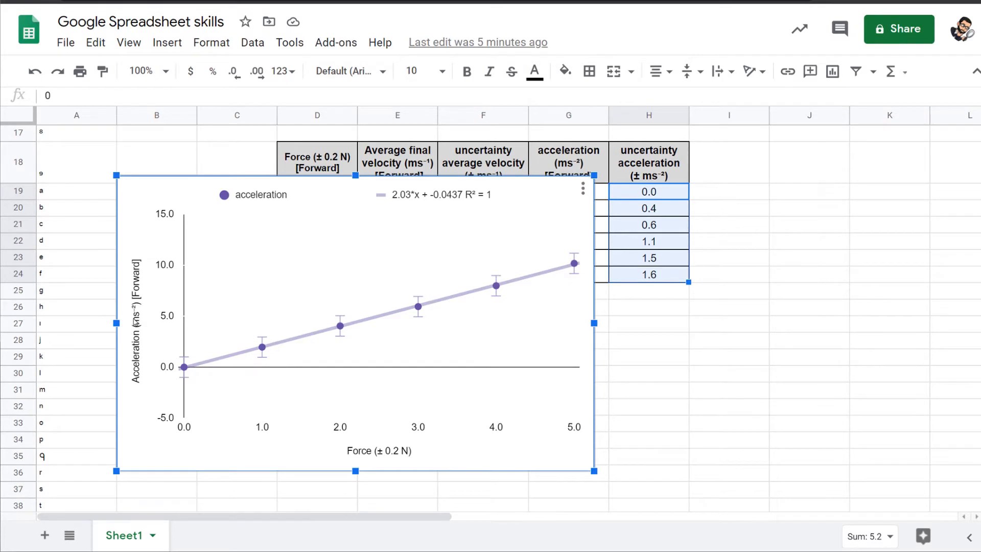
double_click(139, 323)
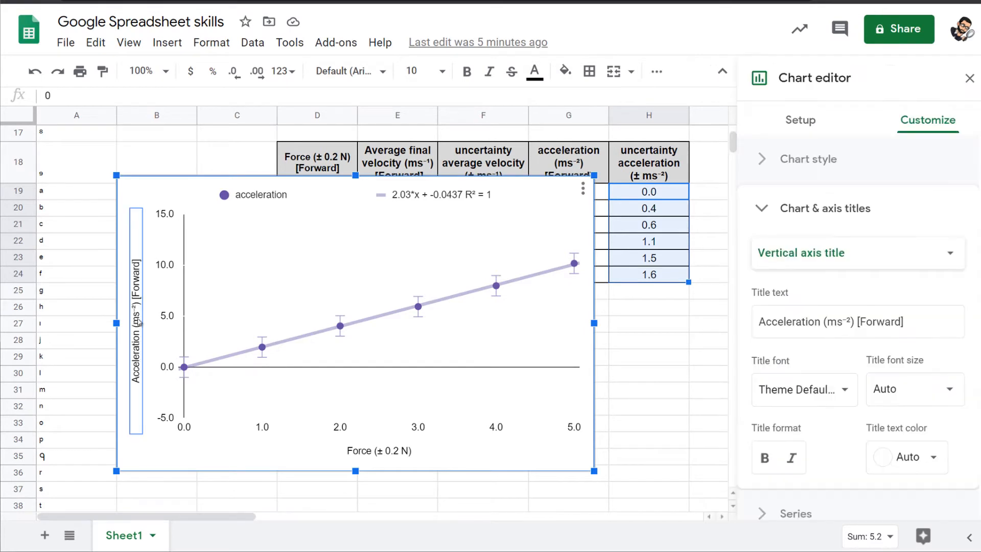
click(139, 322)
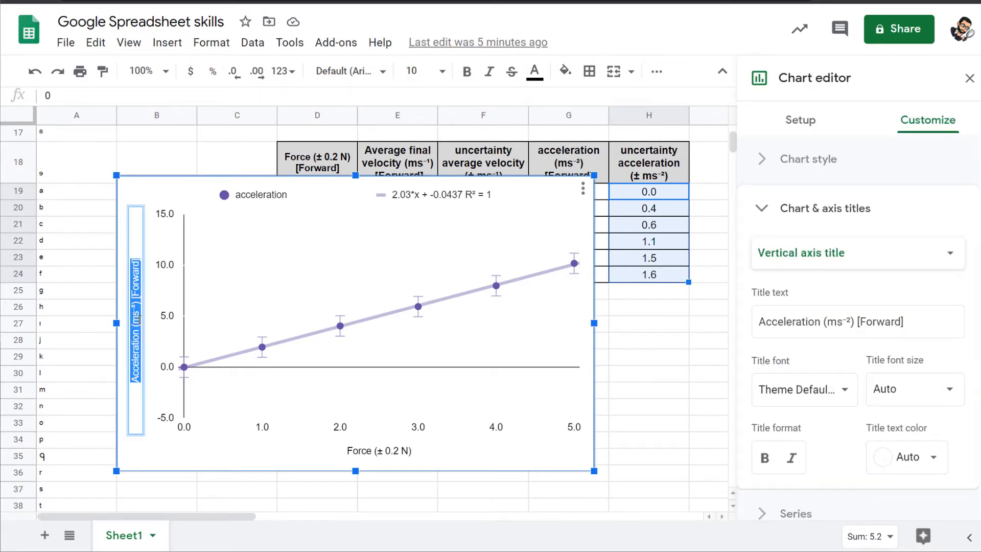
click(160, 228)
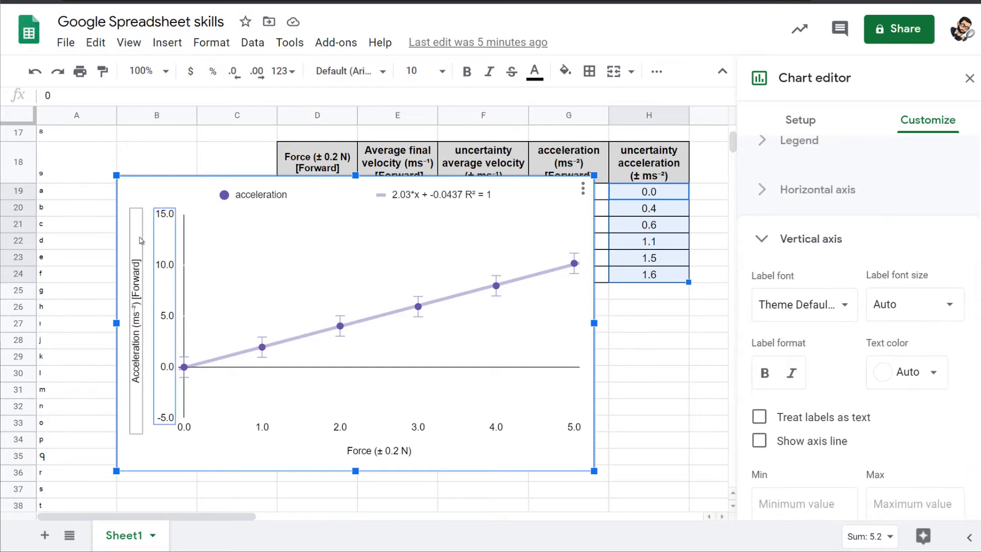
click(140, 275)
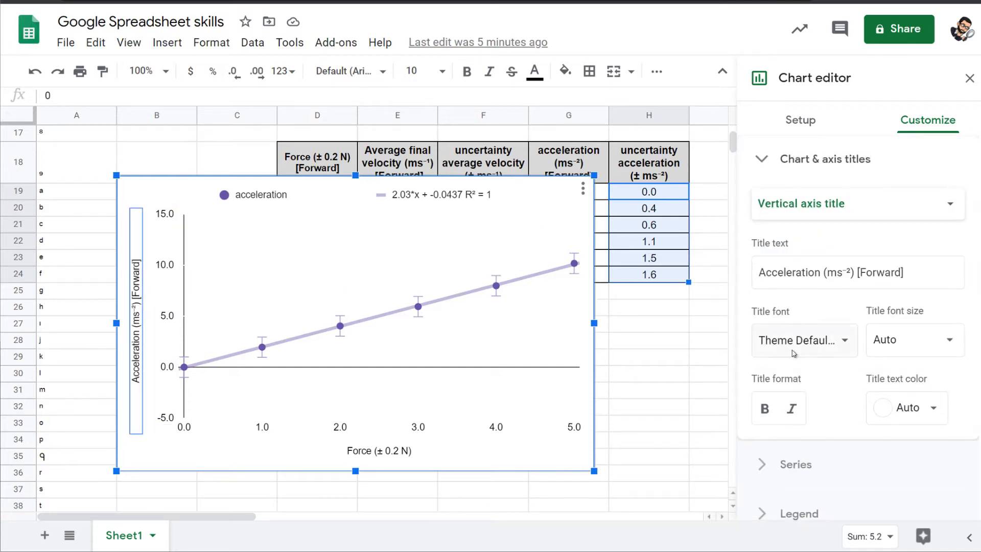
click(765, 413)
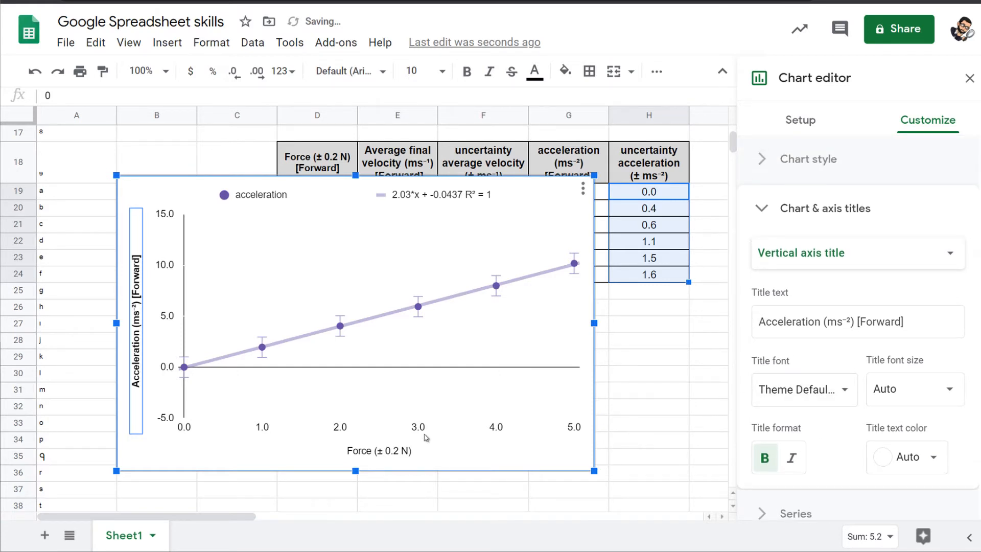
Step: Make the horizontal axis title and the legend text bold
click(399, 453)
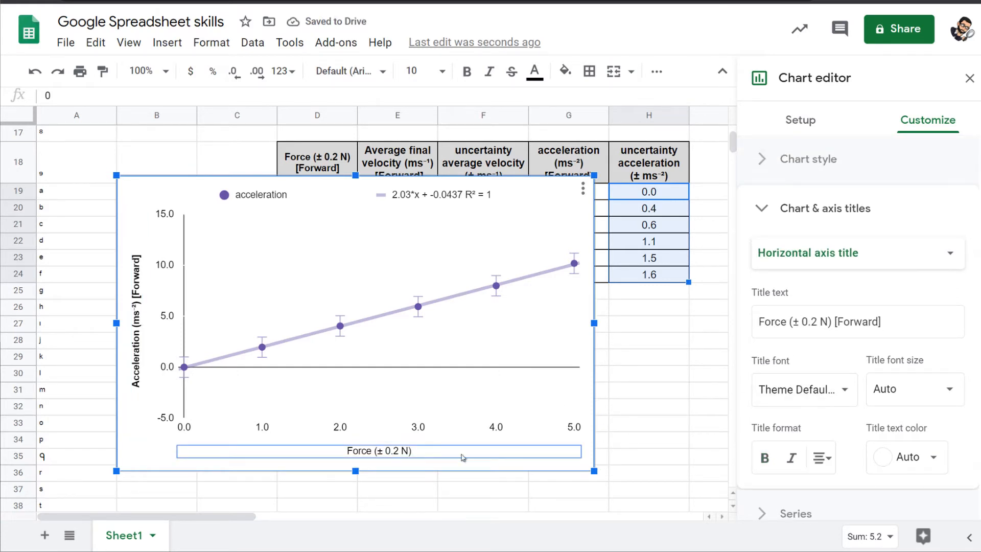
click(766, 459)
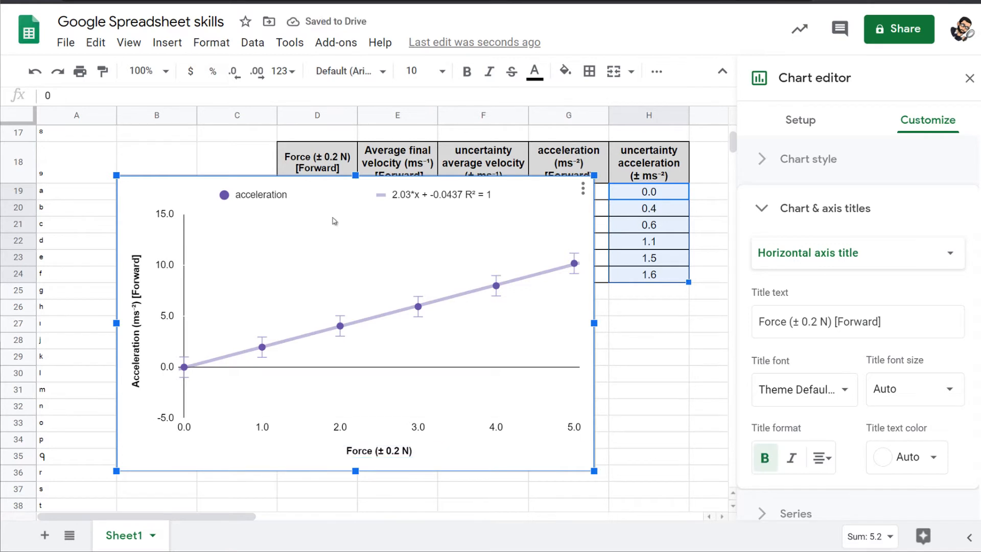
click(404, 201)
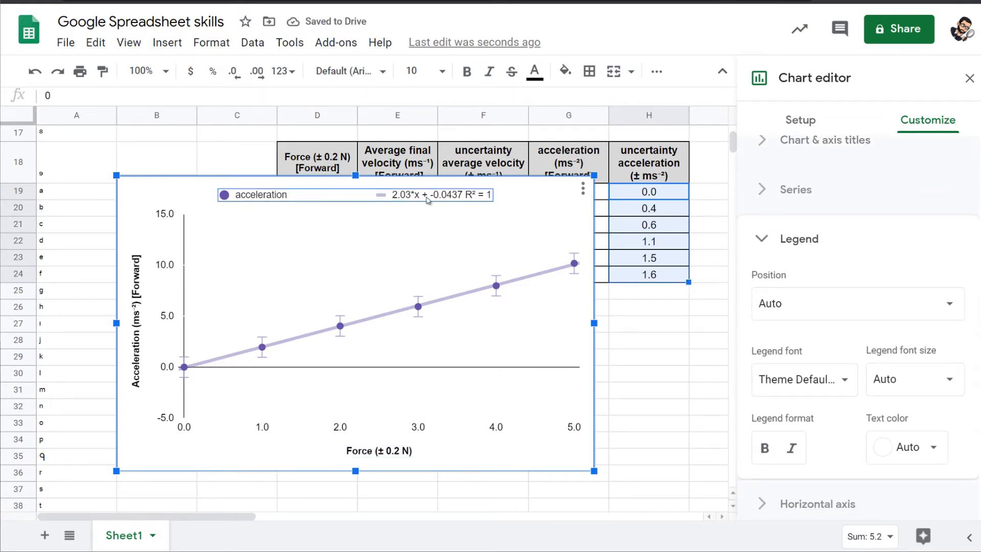
click(765, 448)
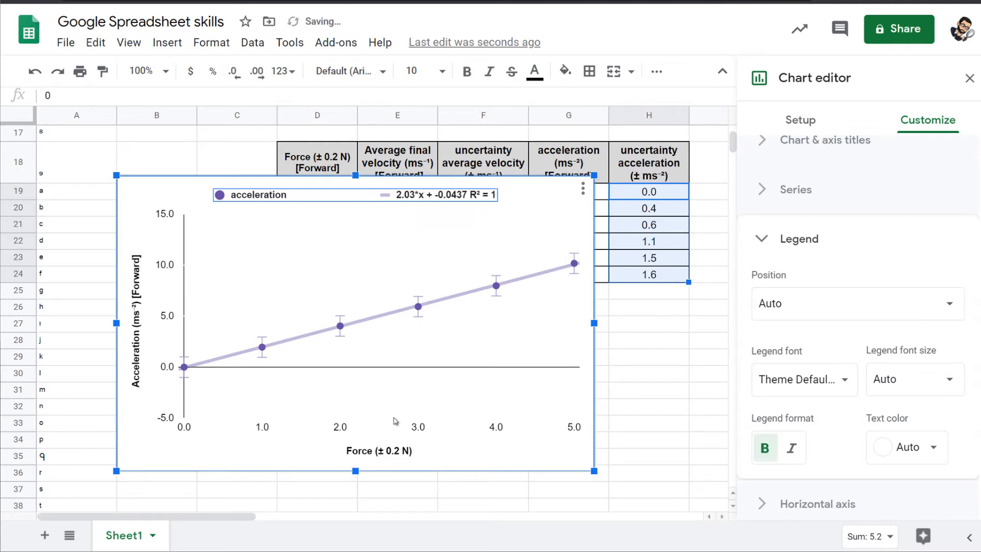